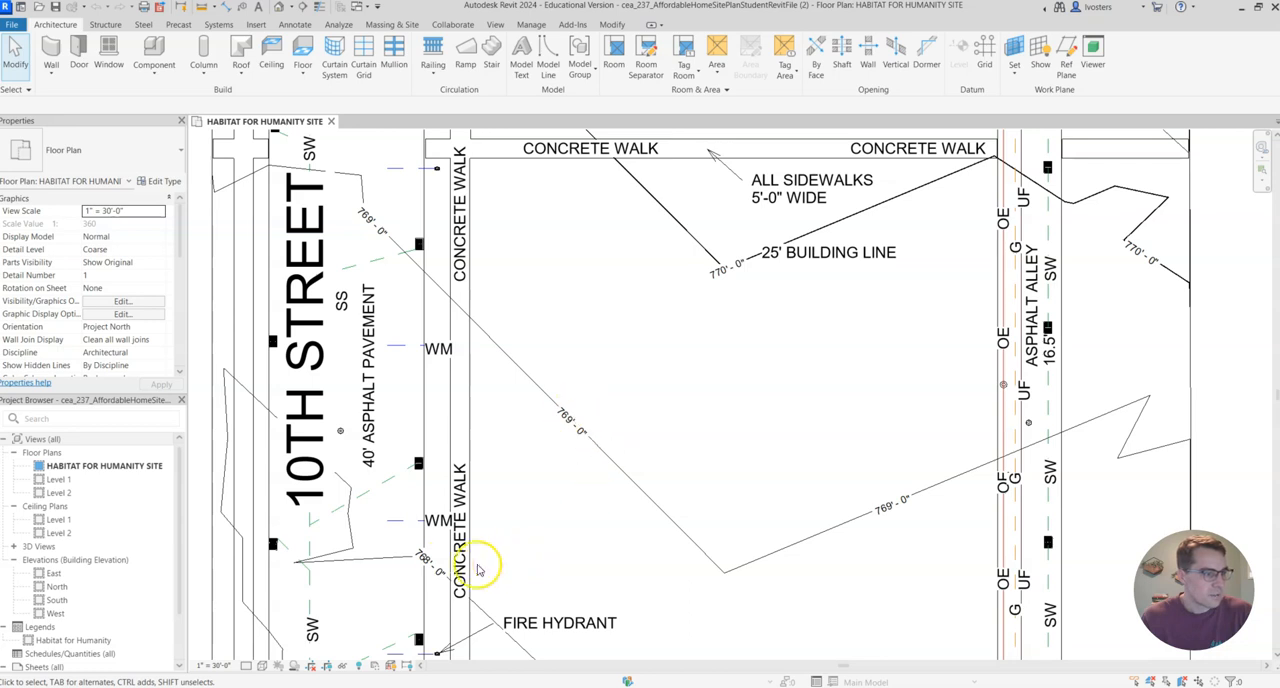
Look over the streets, utilities, sidewalks and contour lines of the lot on the HABITAT FOR HUMANITY SITE floor plan.
scroll(743, 270, up, 1)
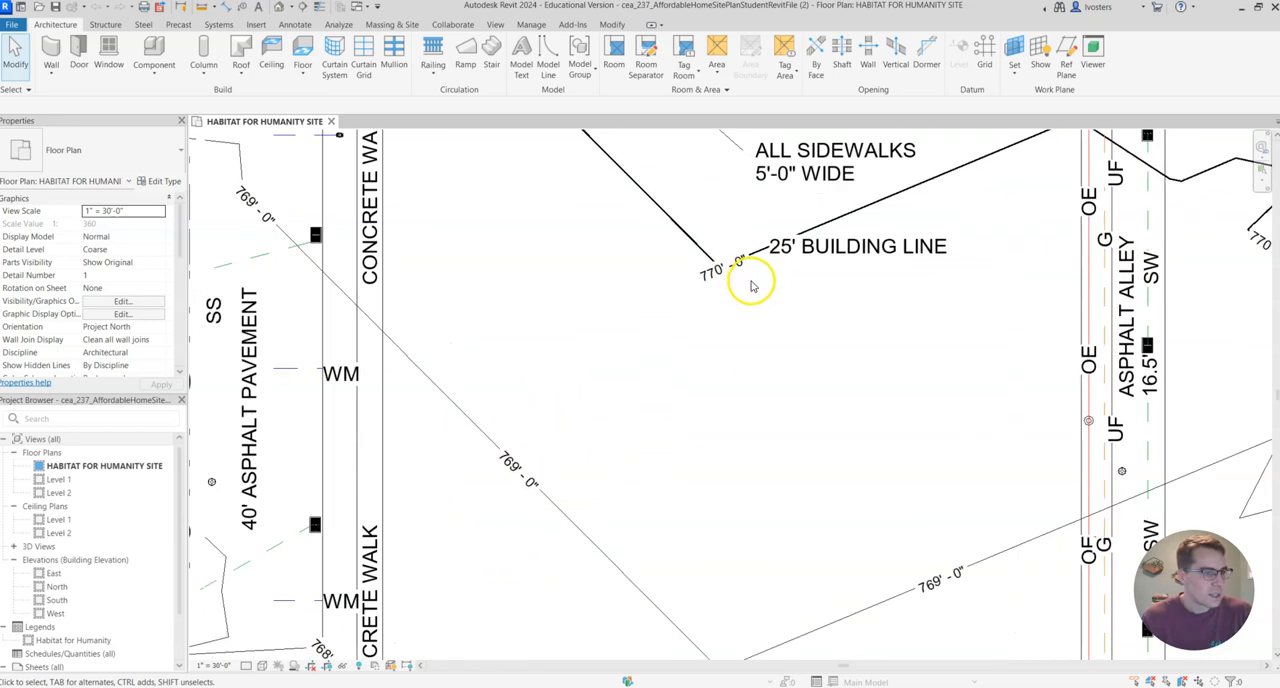
scroll(760, 268, down, 3)
middle_drag(1137, 263, 999, 436)
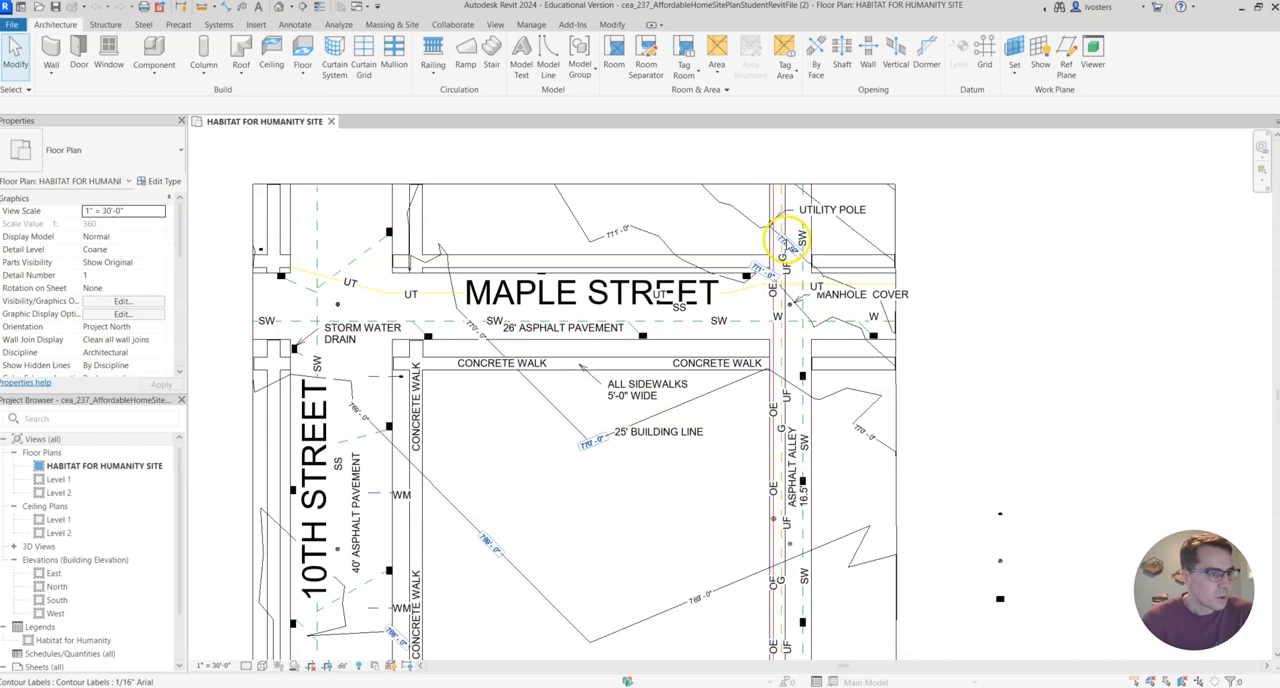
middle_drag(678, 458, 728, 321)
scroll(670, 308, down, 2)
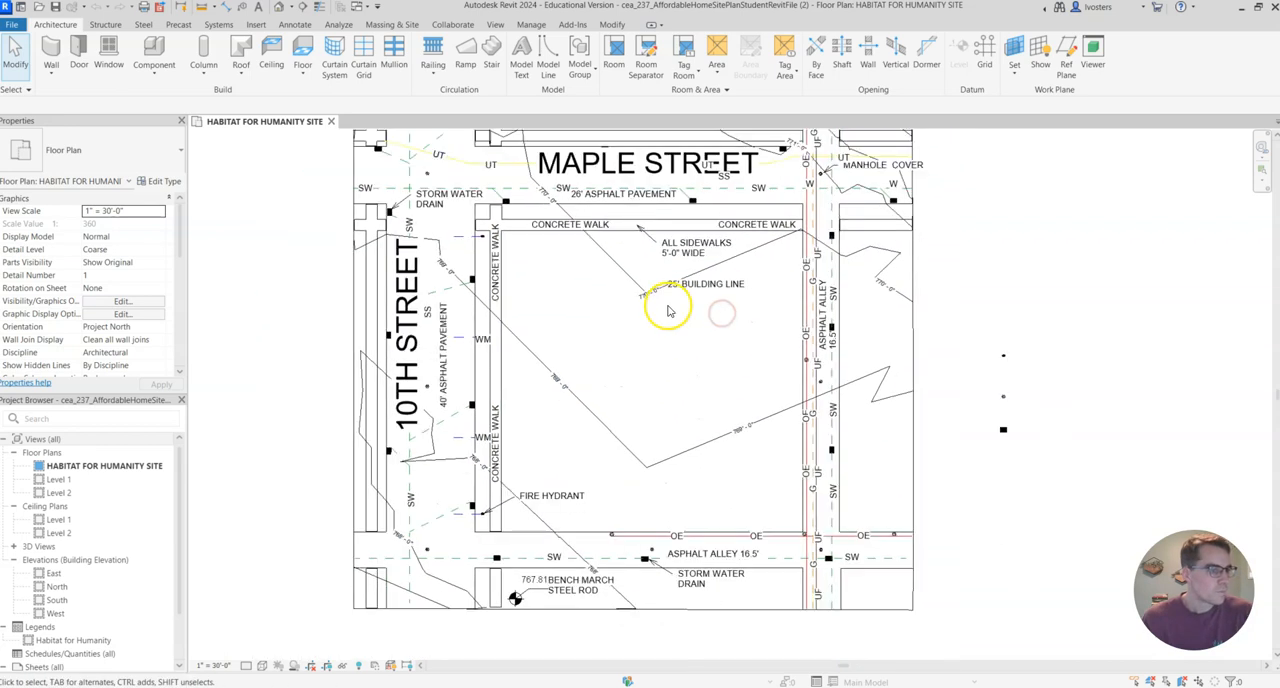
middle_drag(729, 266, 711, 315)
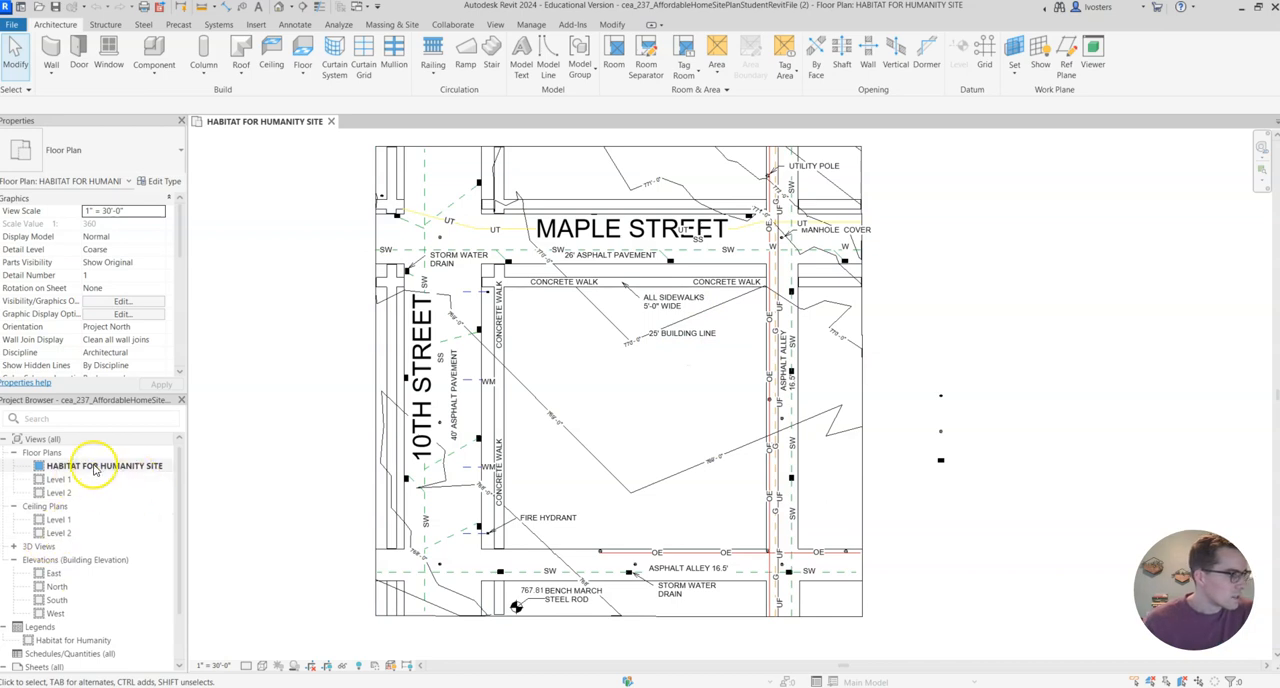
Open the default 3D view of the site and choose a visual style for it.
click(13, 546)
click(52, 559)
double_click(53, 563)
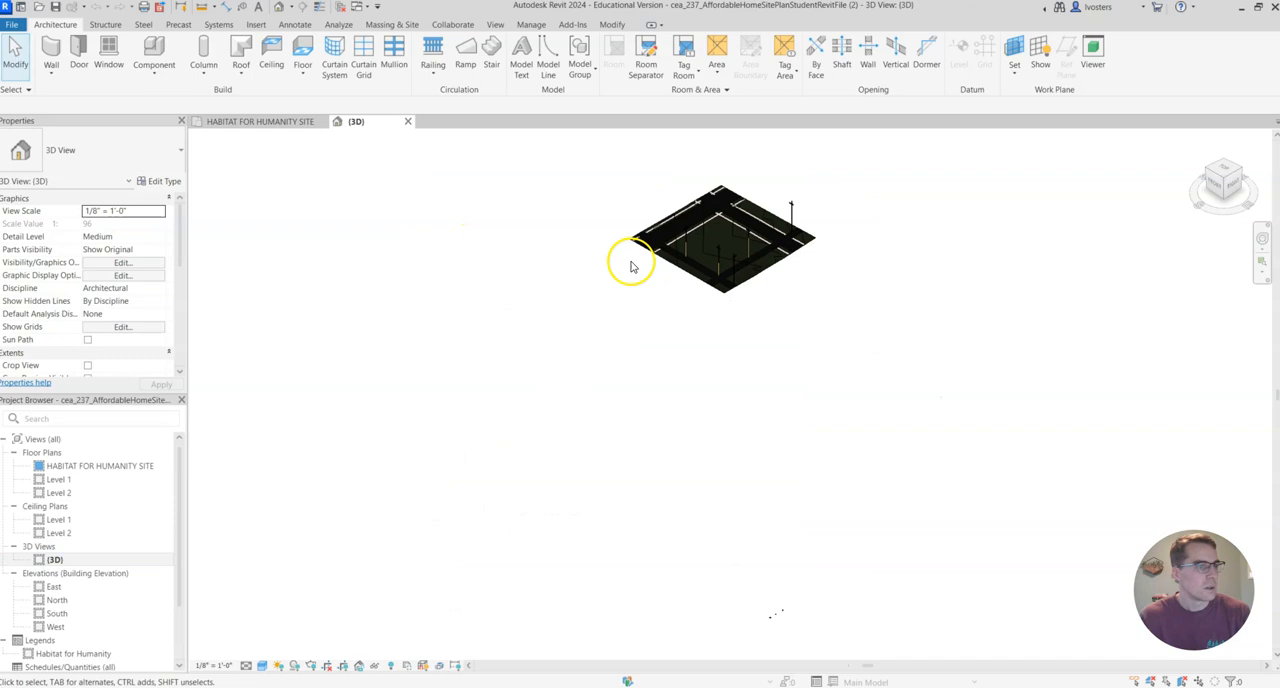
middle_drag(823, 220, 812, 325)
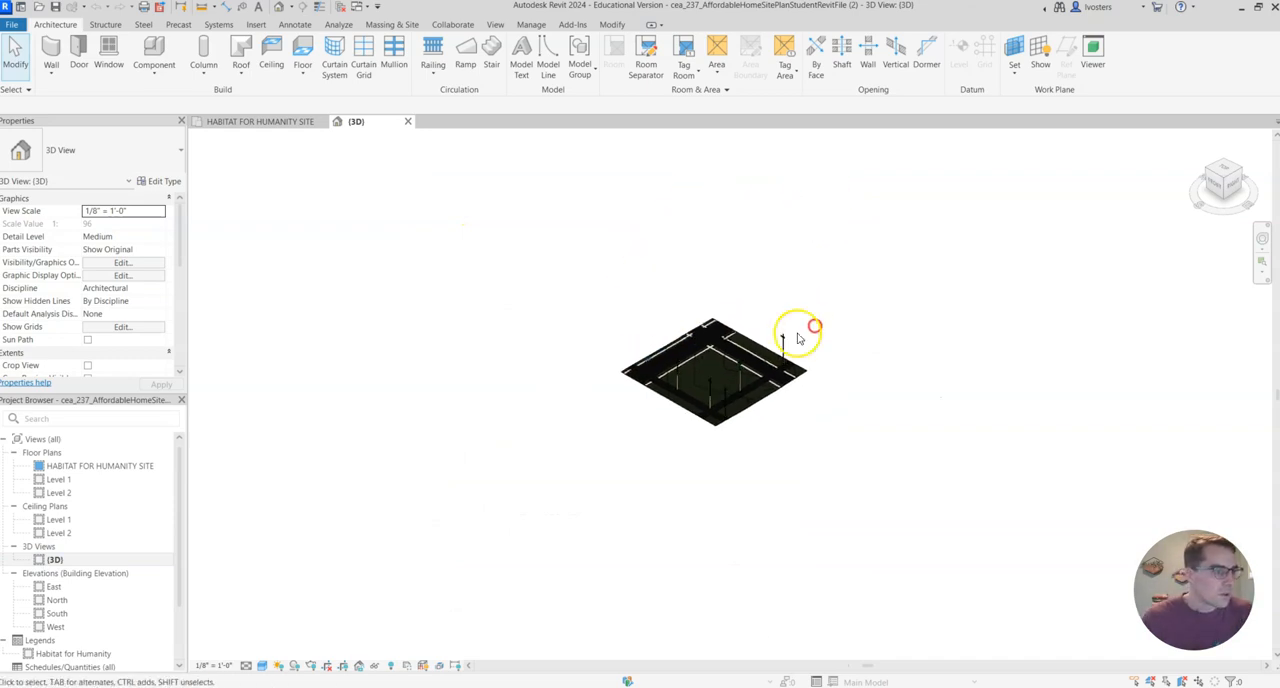
scroll(722, 340, up, 4)
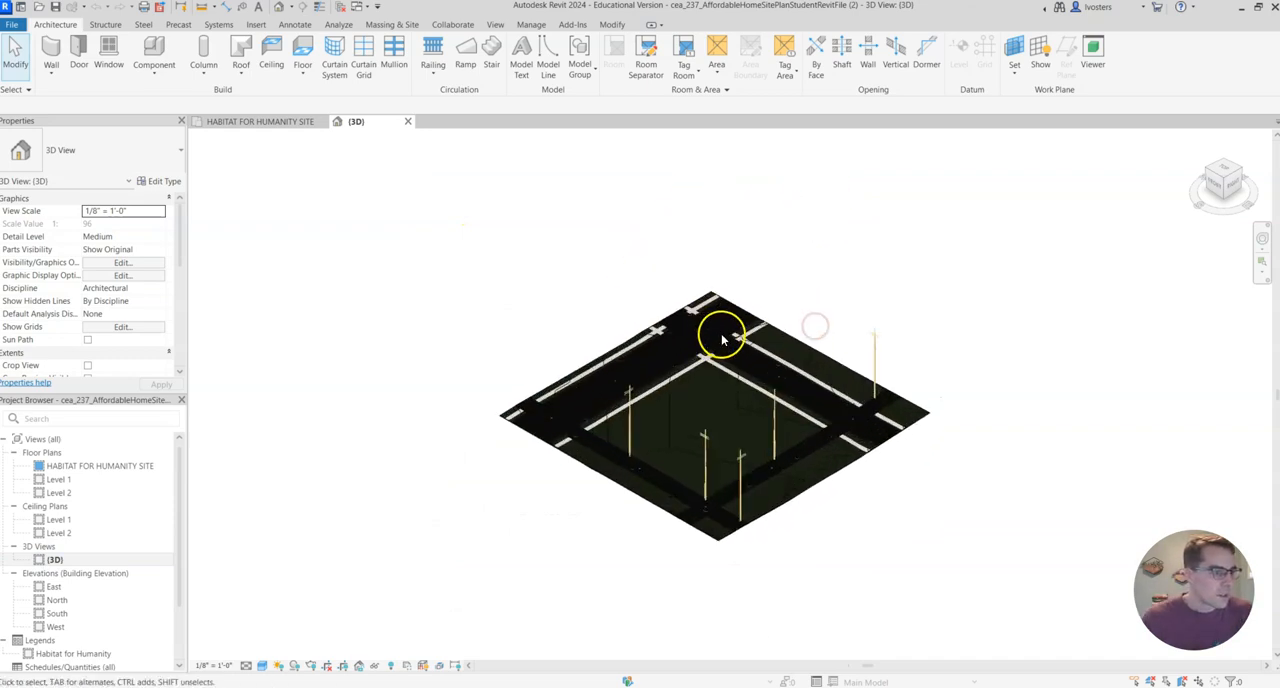
click(262, 667)
click(290, 609)
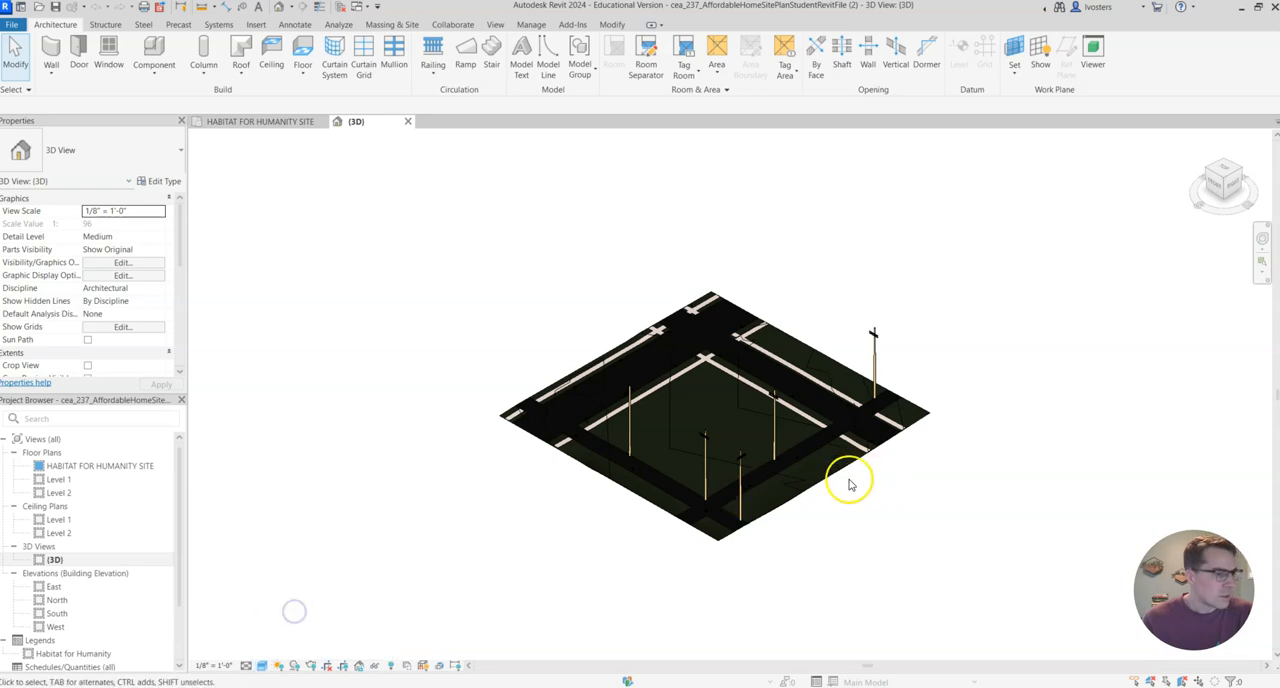
scroll(830, 500, up, 3)
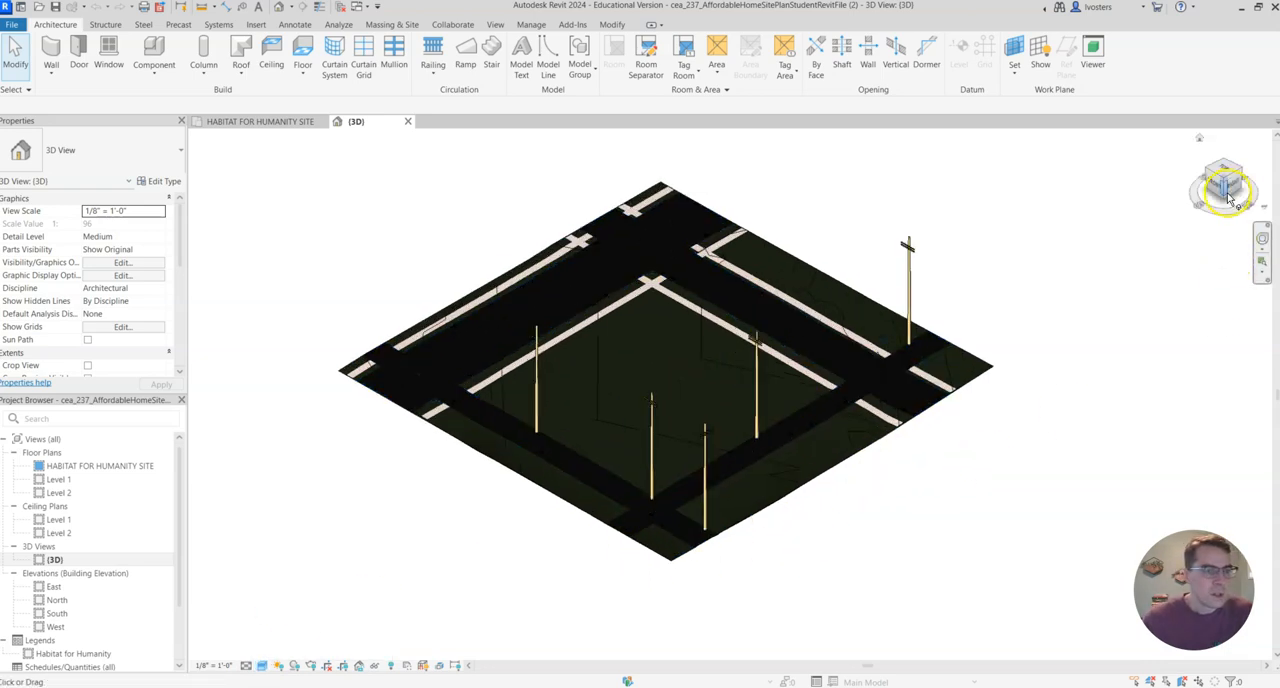
mouse_move(1228, 196)
mouse_down()
mouse_move(1225, 145)
mouse_move(1240, 213)
mouse_up()
middle_drag(827, 241, 910, 262)
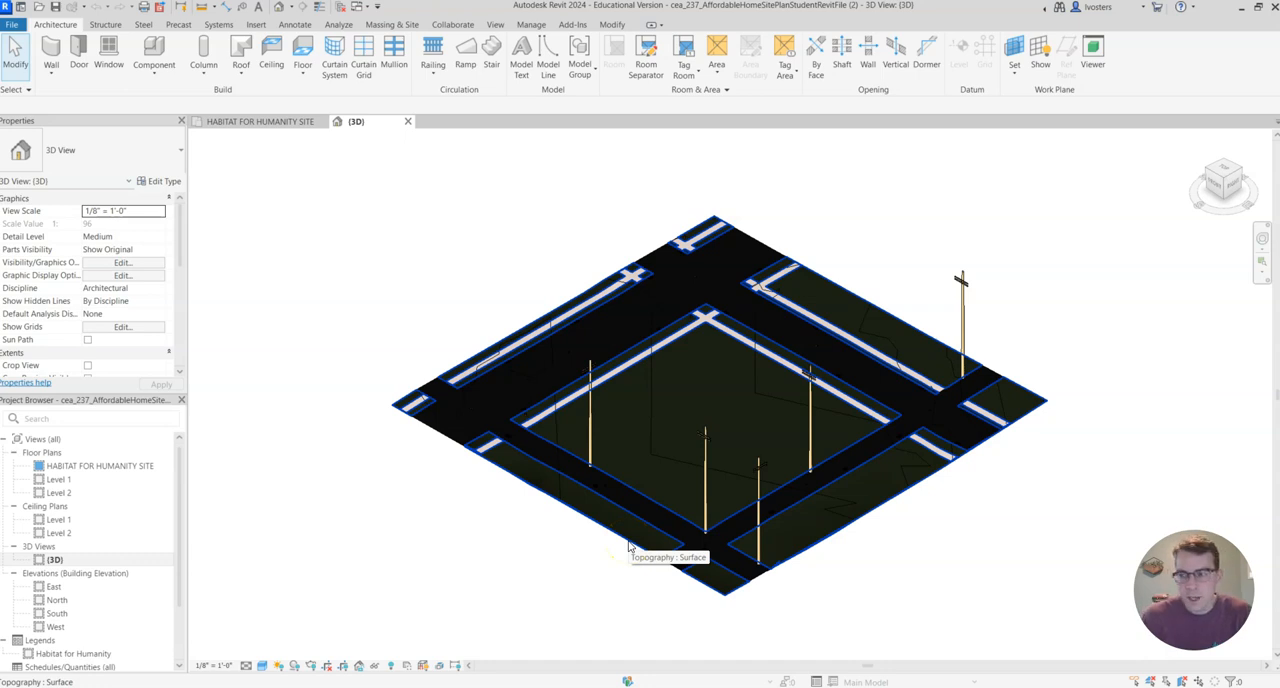
Generate a toposolid from the existing Site - Grass topography surface in the 3D view.
click(629, 546)
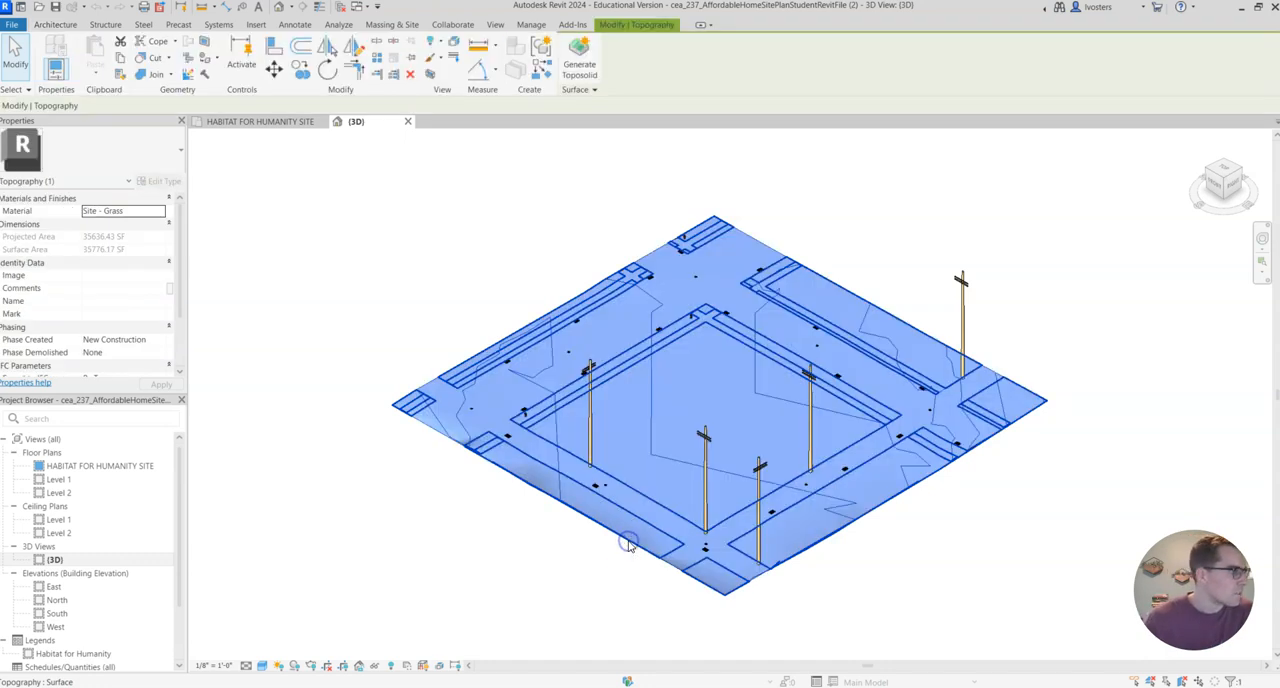
click(647, 567)
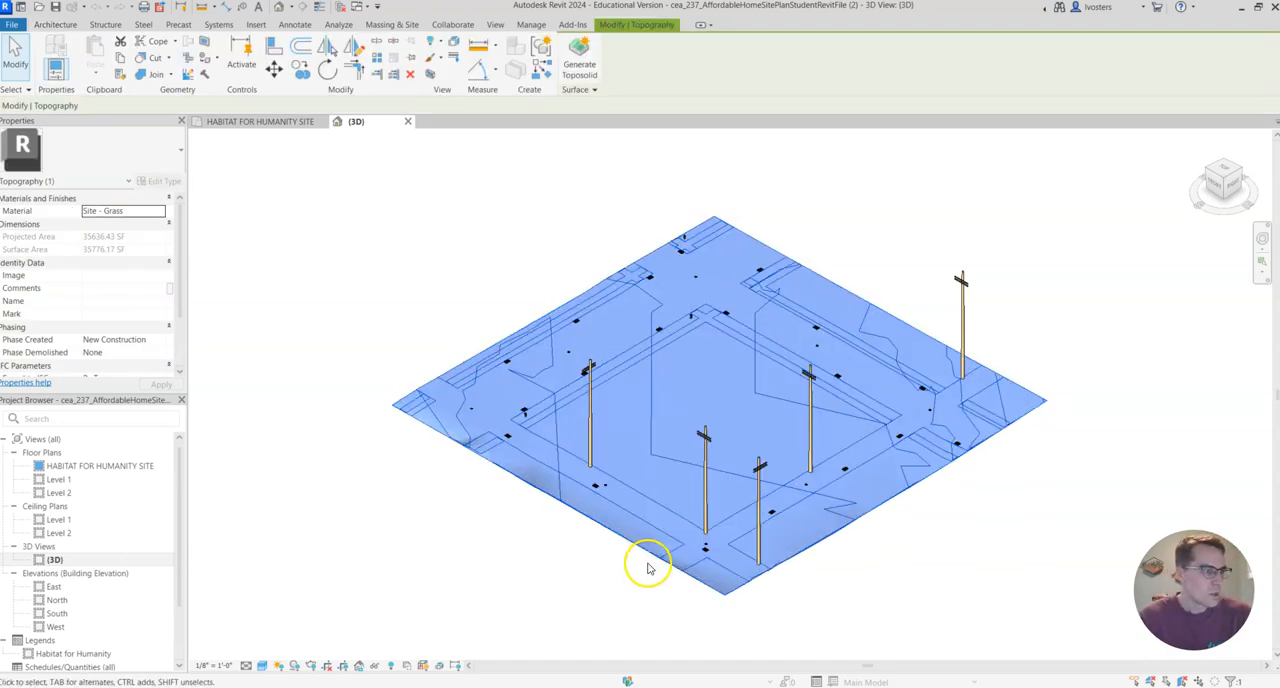
click(583, 63)
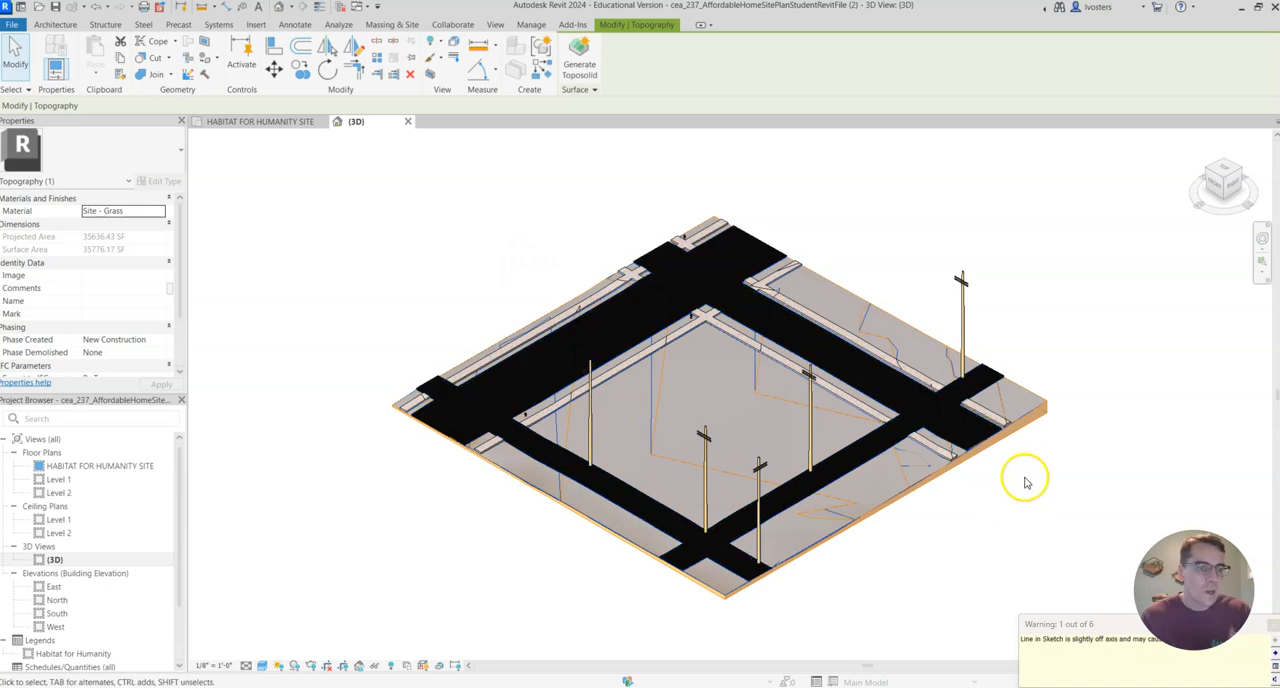
click(1068, 331)
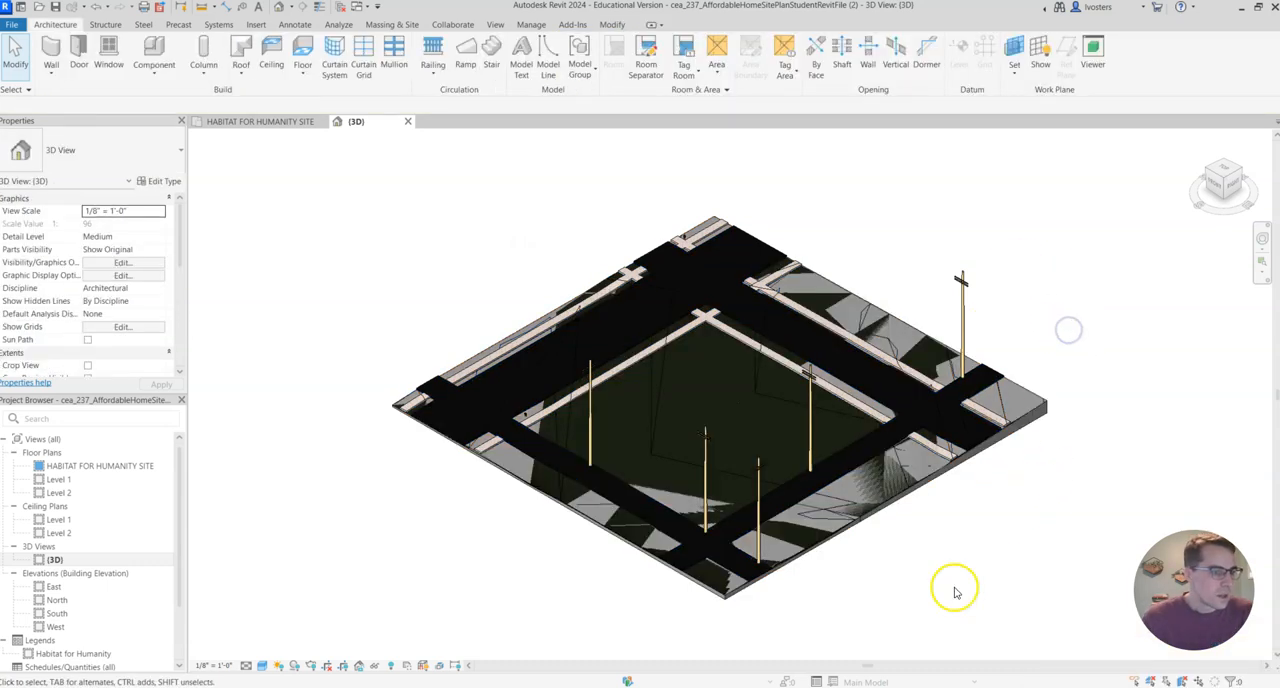
Delete the original Site - Grass topography surface that overlaps the generated toposolid.
click(903, 492)
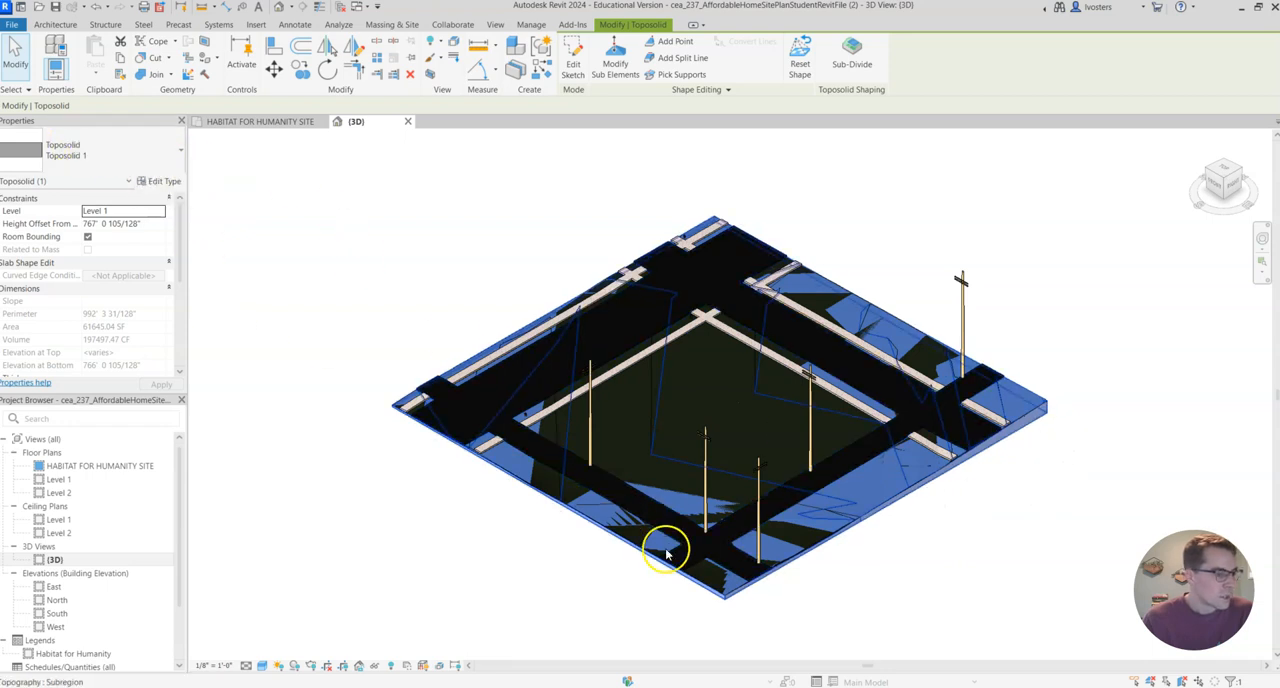
click(510, 495)
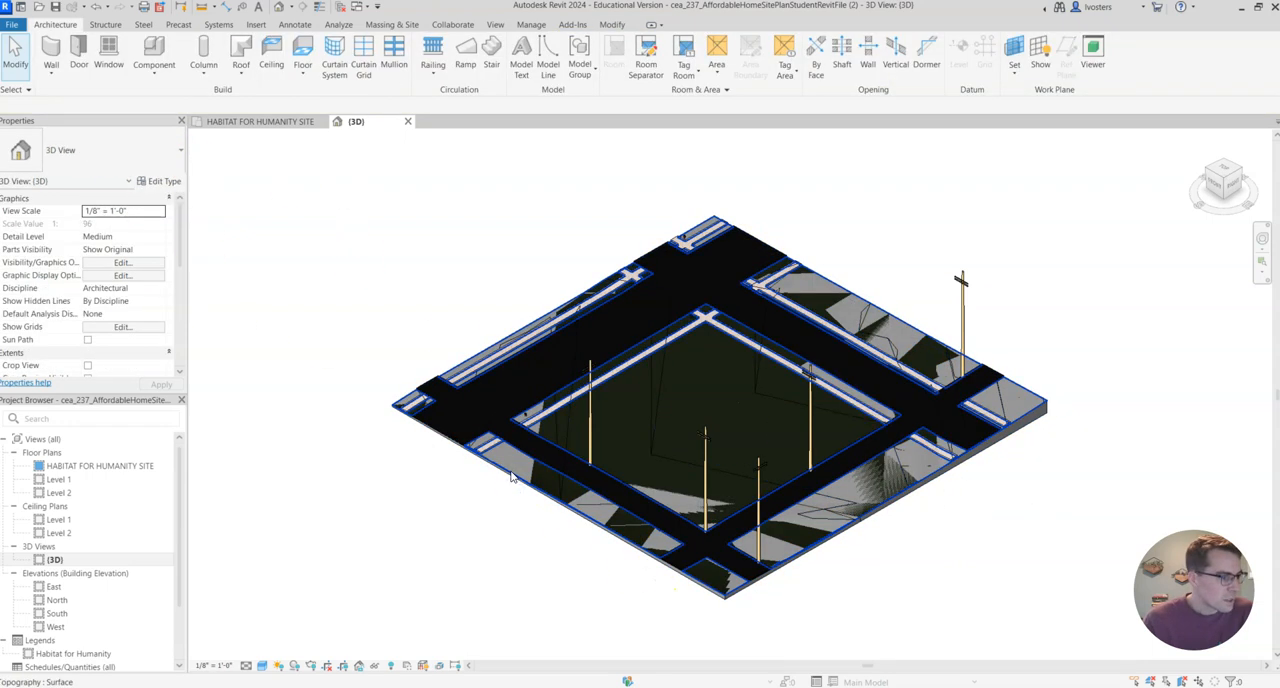
click(510, 477)
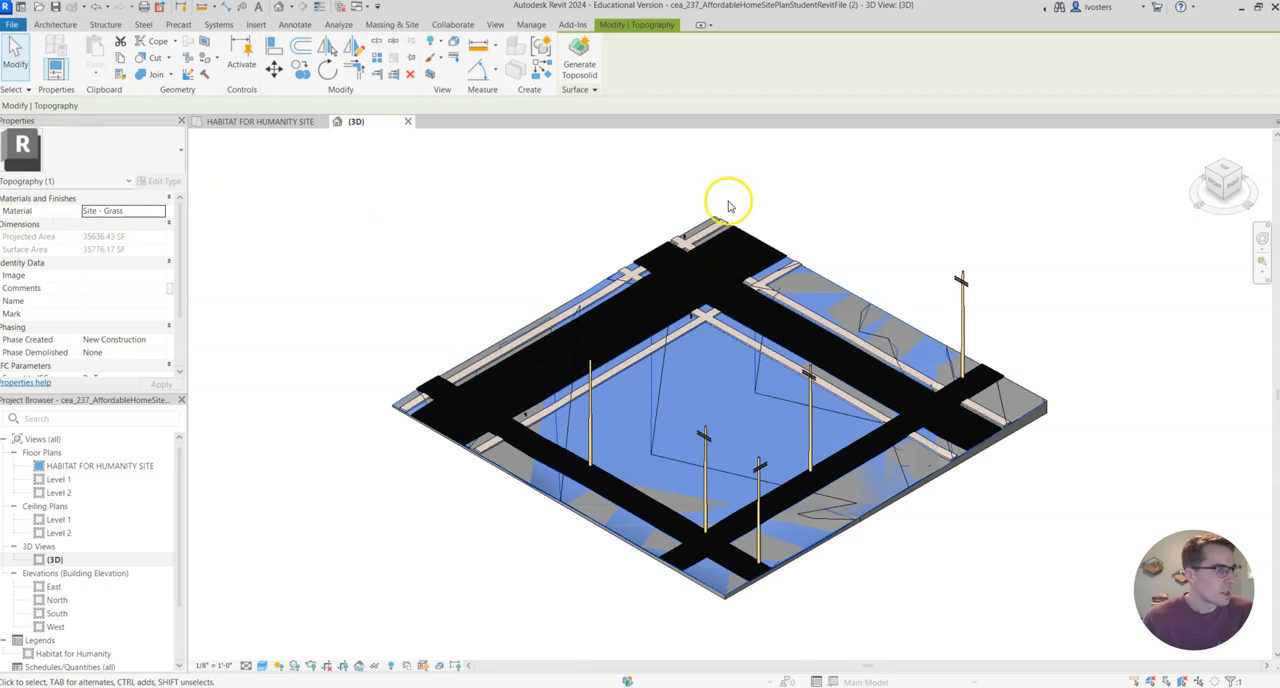
click(765, 205)
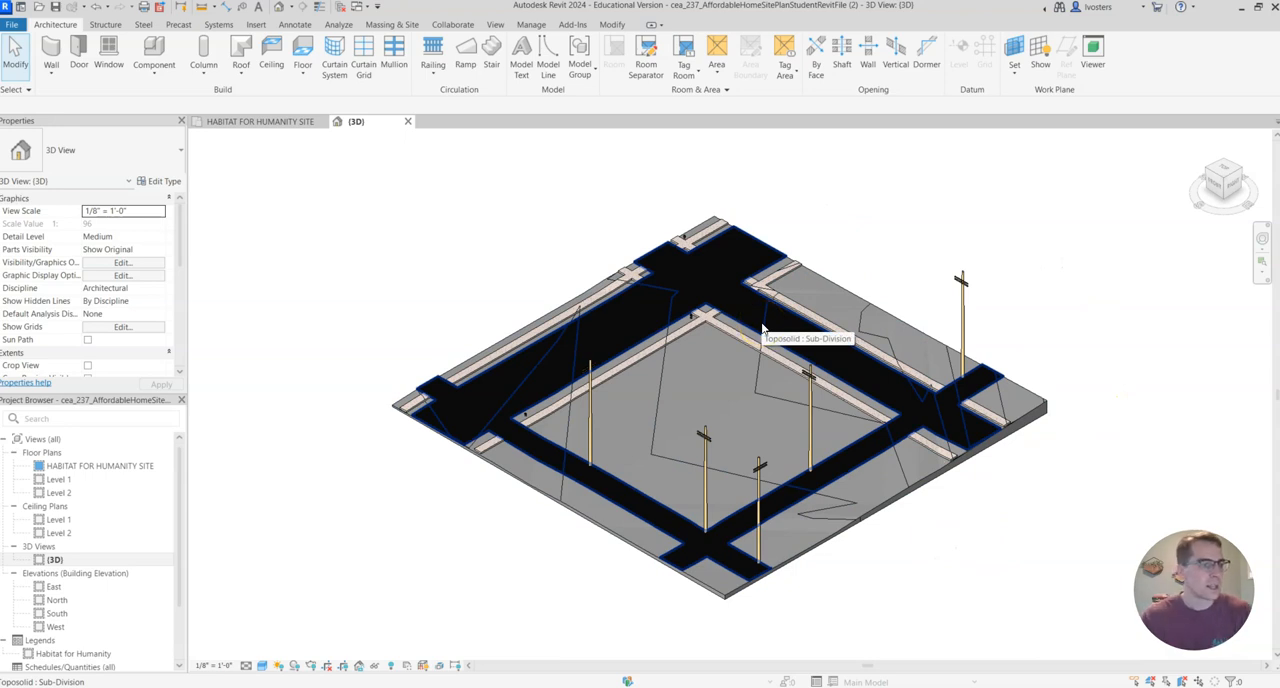
Inspect the properties of the toposolid's asphalt street sub-division and the concrete sidewalk sub-divisions.
scroll(746, 354, up, 2)
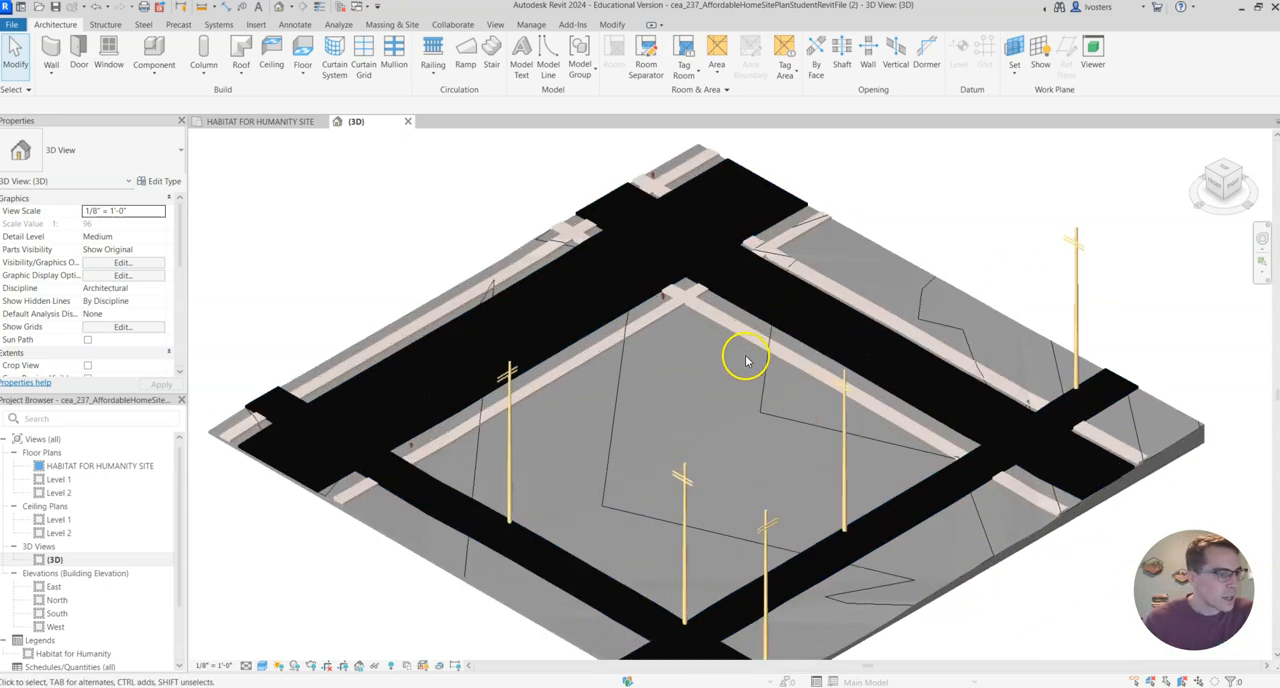
click(820, 346)
scroll(743, 294, down, 1)
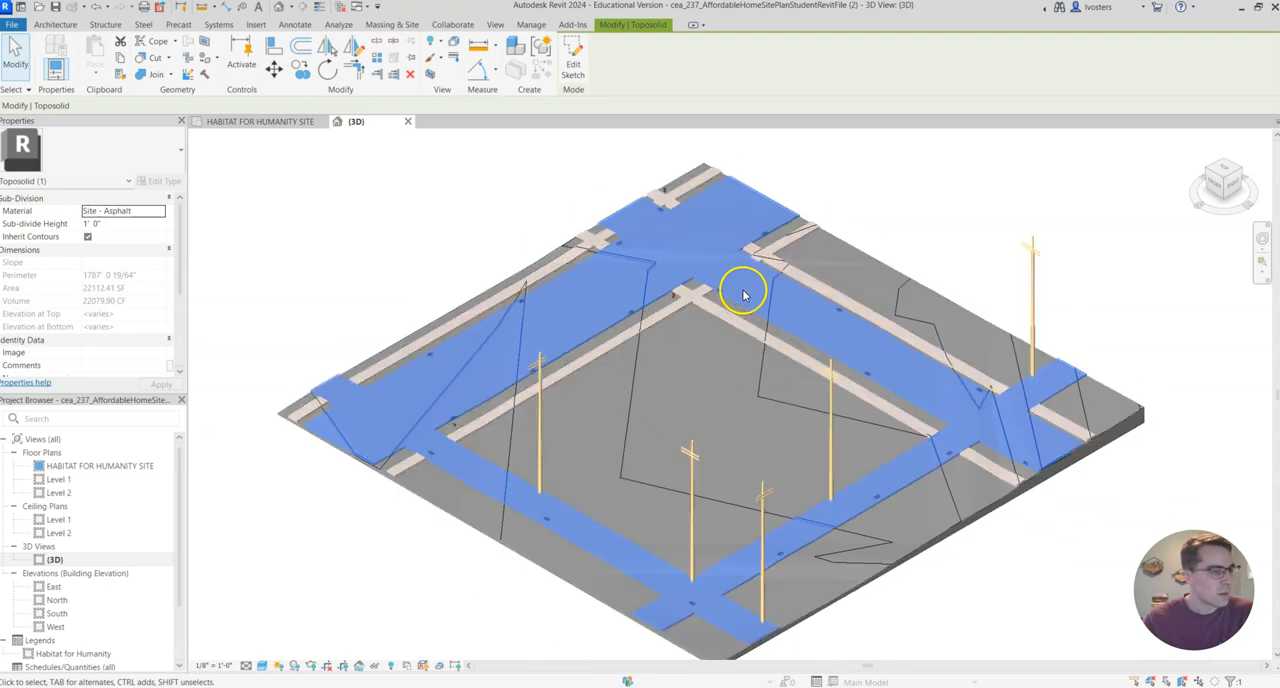
click(838, 288)
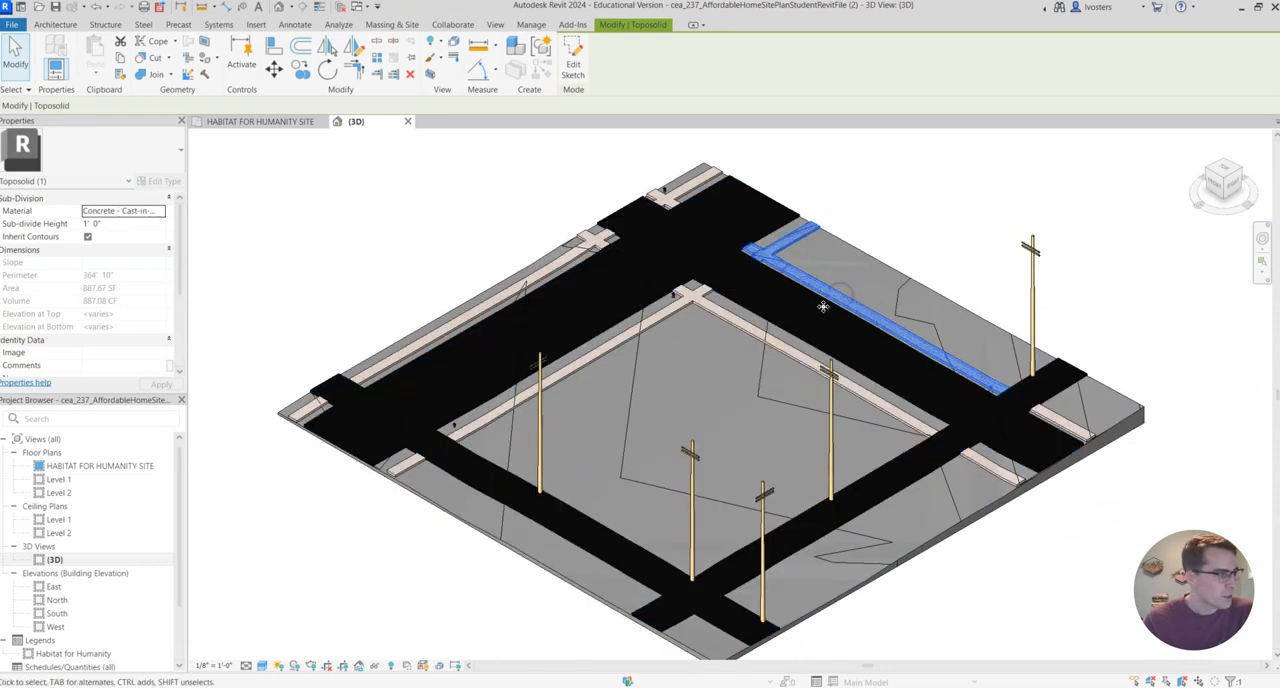
click(800, 356)
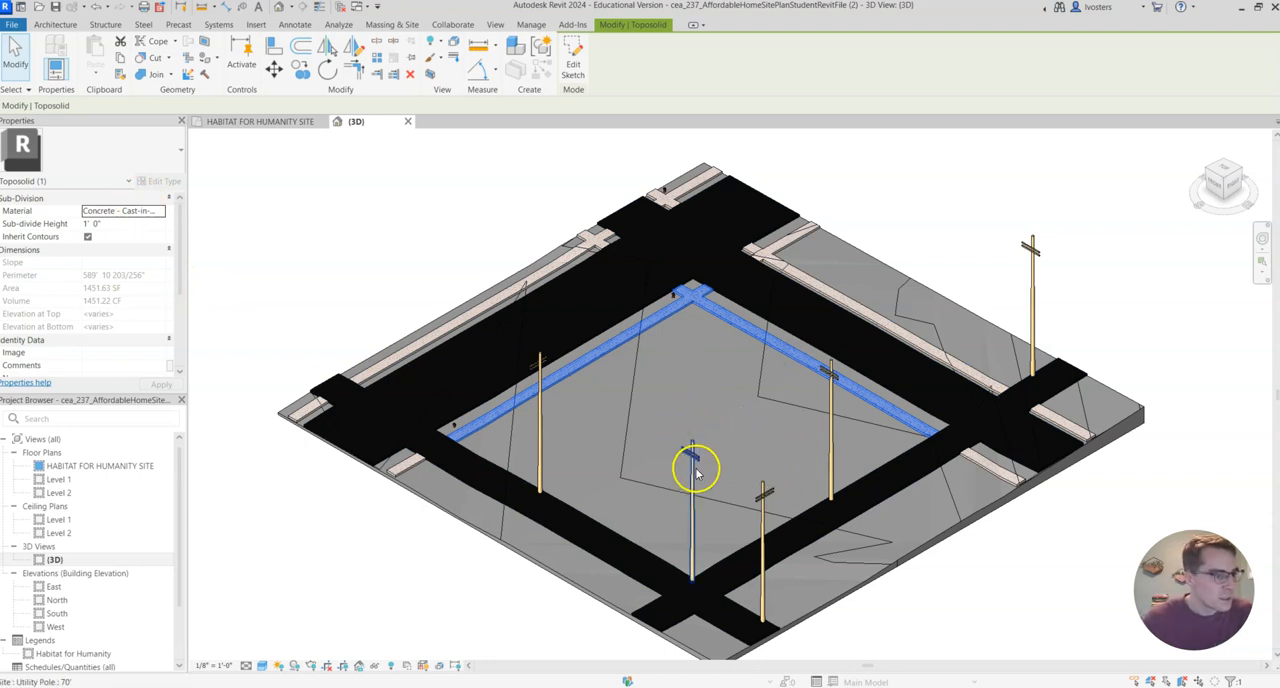
Check the utility poles and fire hydrants around the central lot by selecting them in the 3D view.
click(691, 508)
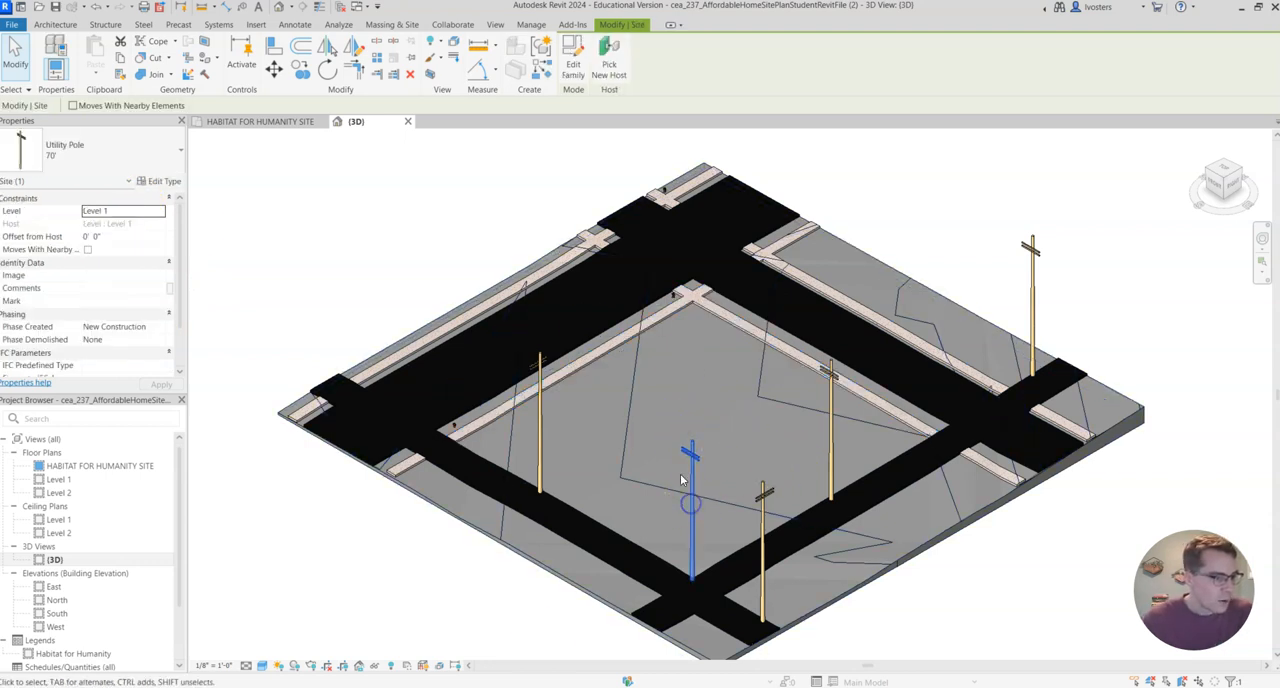
click(538, 430)
ctrl+click(768, 578)
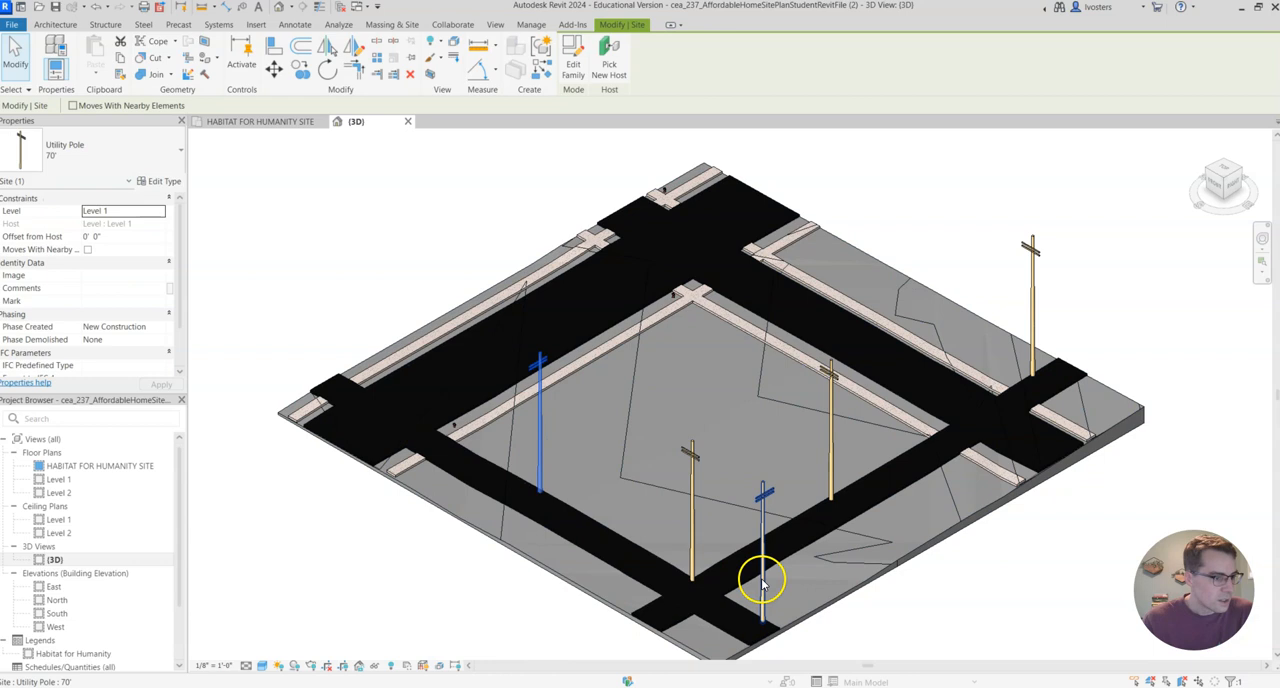
click(829, 443)
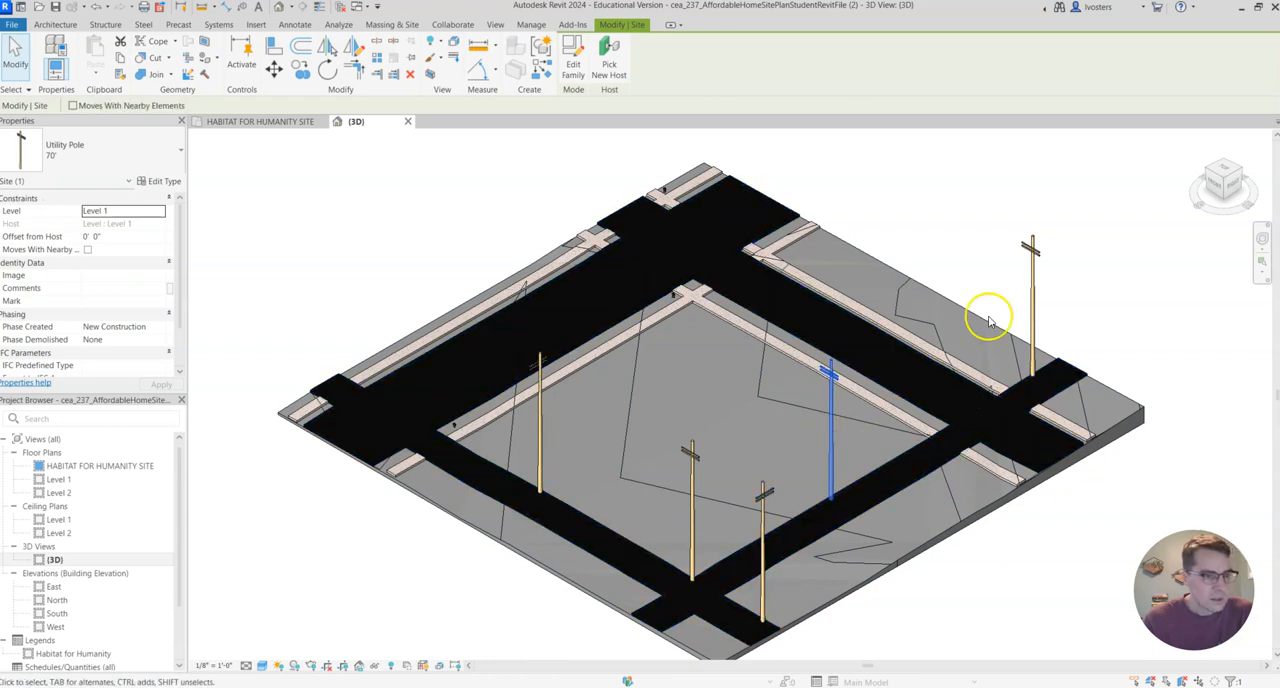
scroll(451, 432, up, 2)
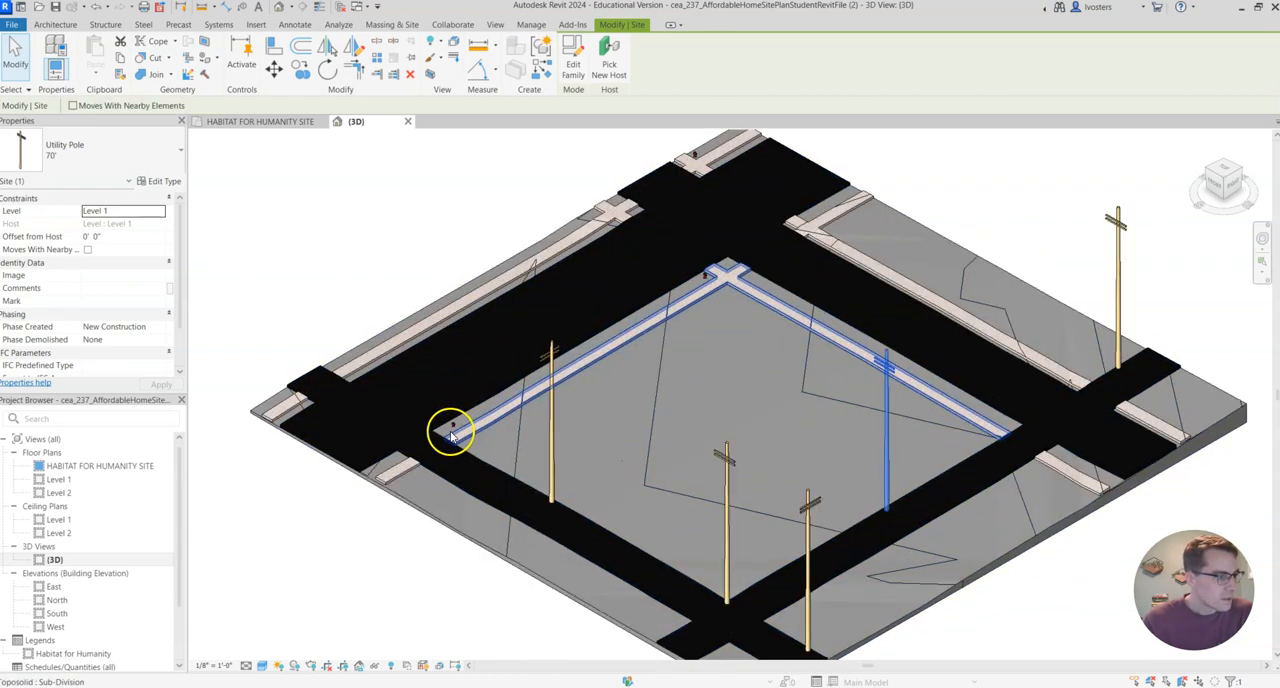
click(452, 428)
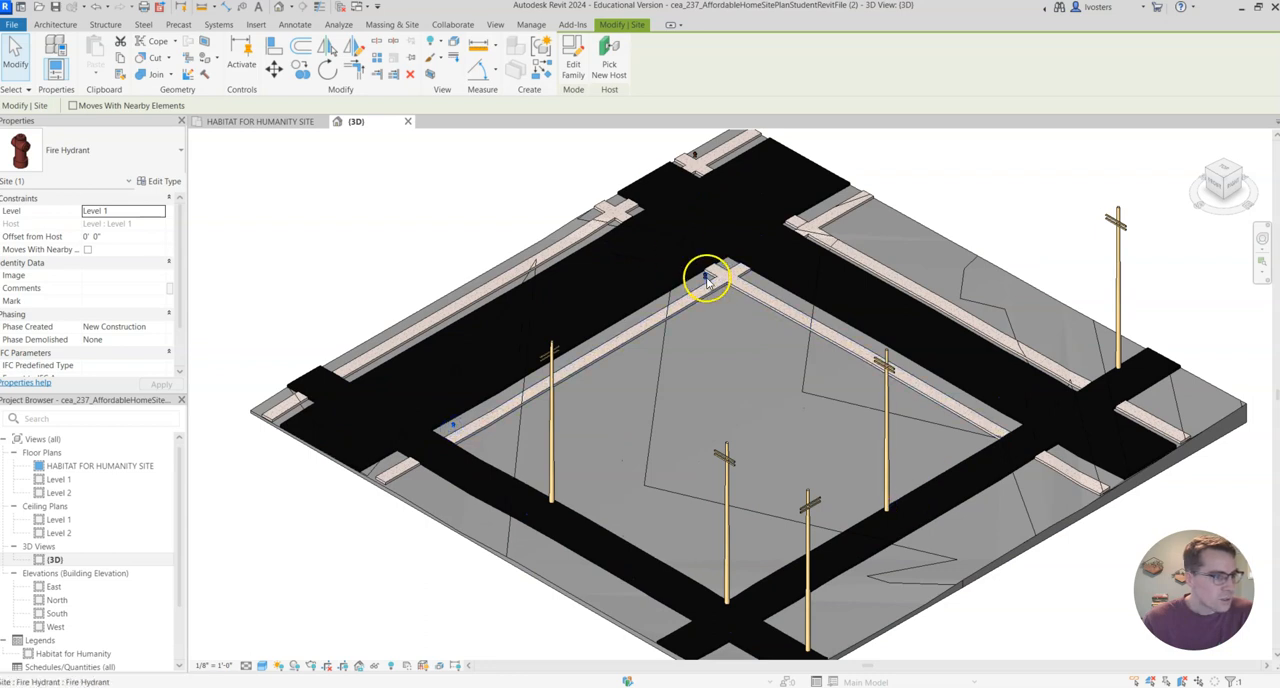
scroll(590, 350, up, 4)
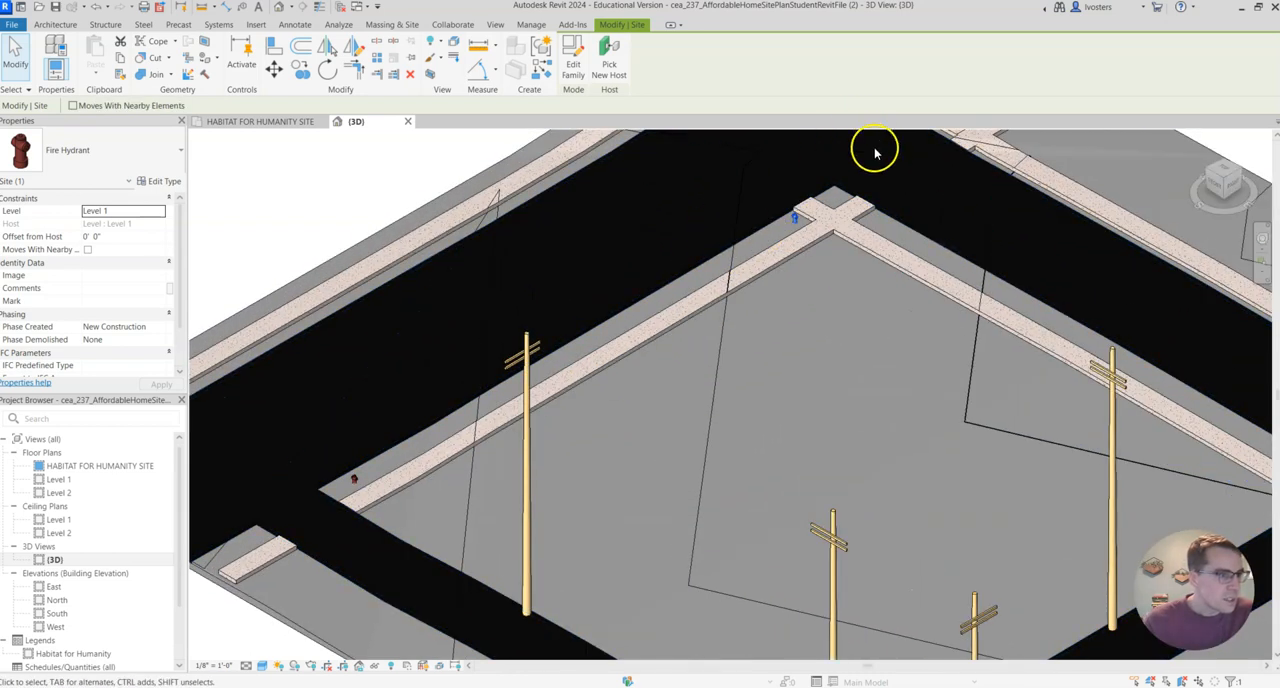
scroll(866, 180, down, 3)
scroll(990, 270, down, 2)
middle_drag(1014, 309, 829, 380)
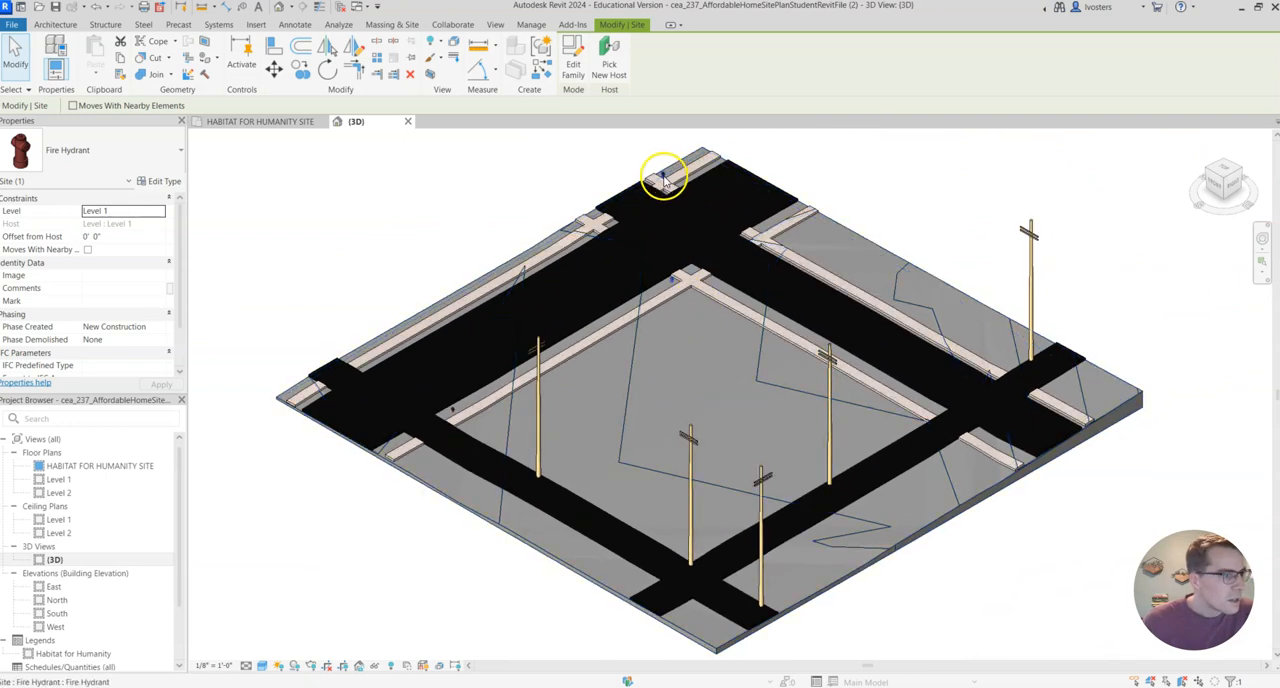
key(Escape)
Assign the Site - Grass material to the structure layer of the toposolid's type, Toposolid 1.
click(957, 514)
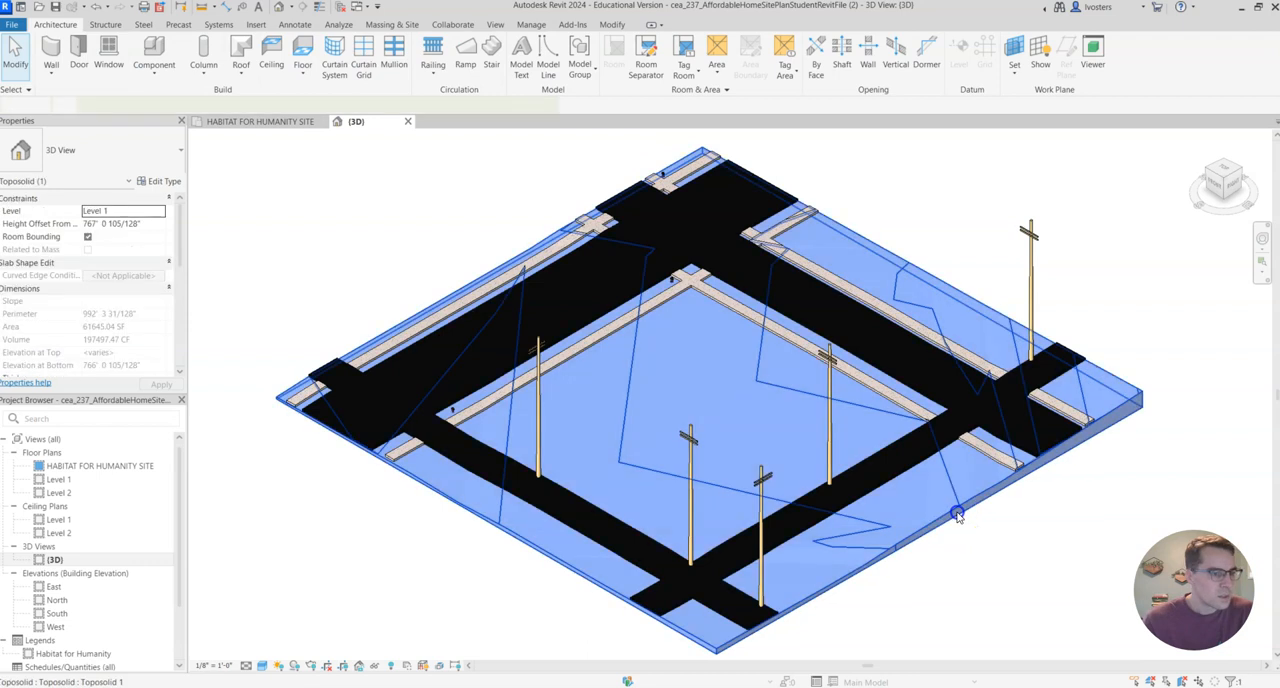
click(170, 183)
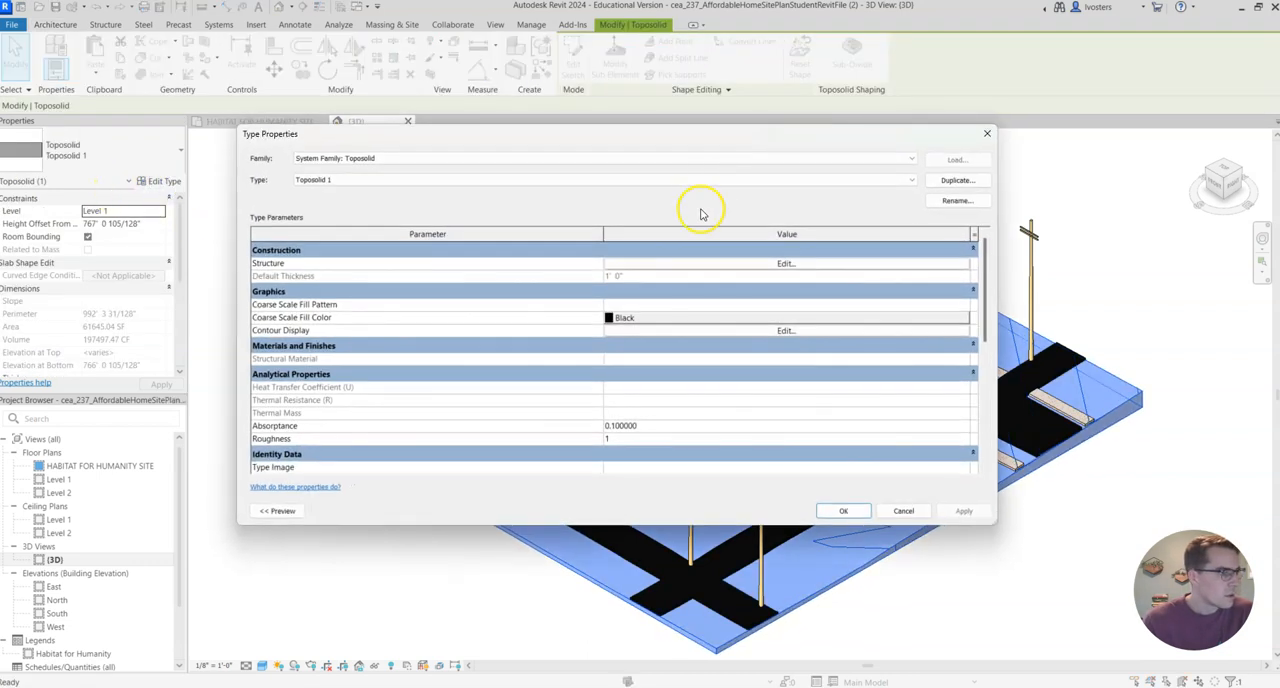
click(786, 265)
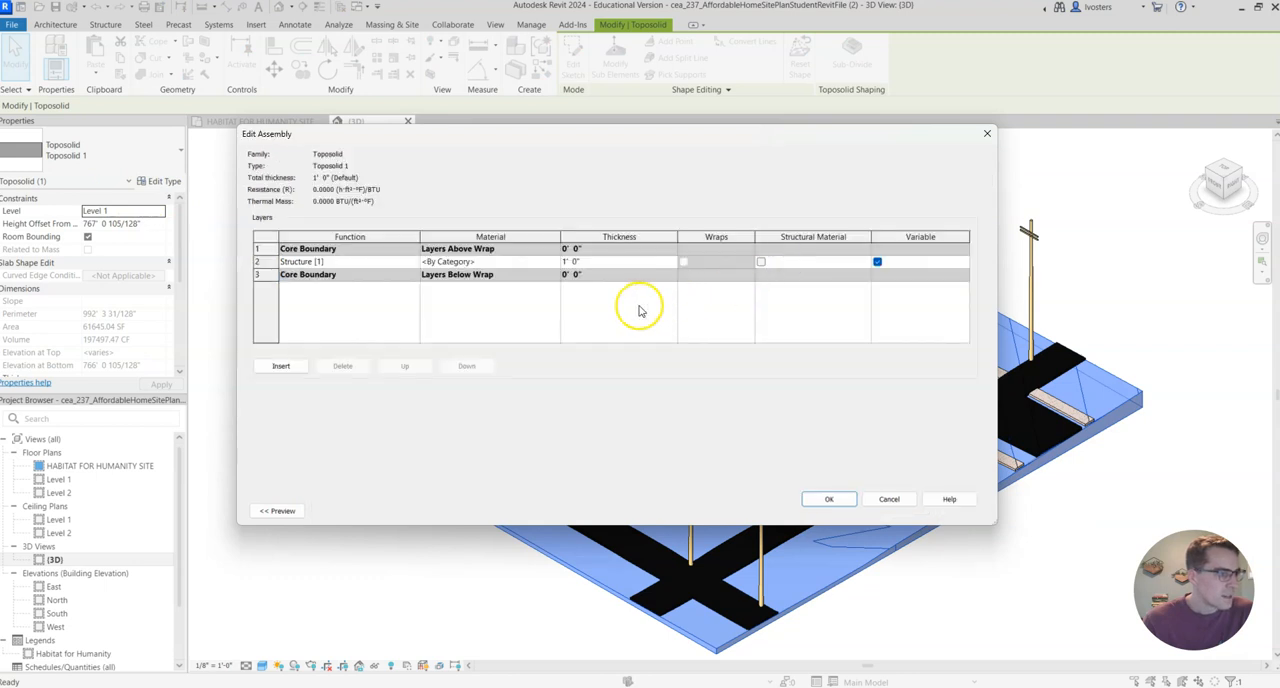
click(407, 264)
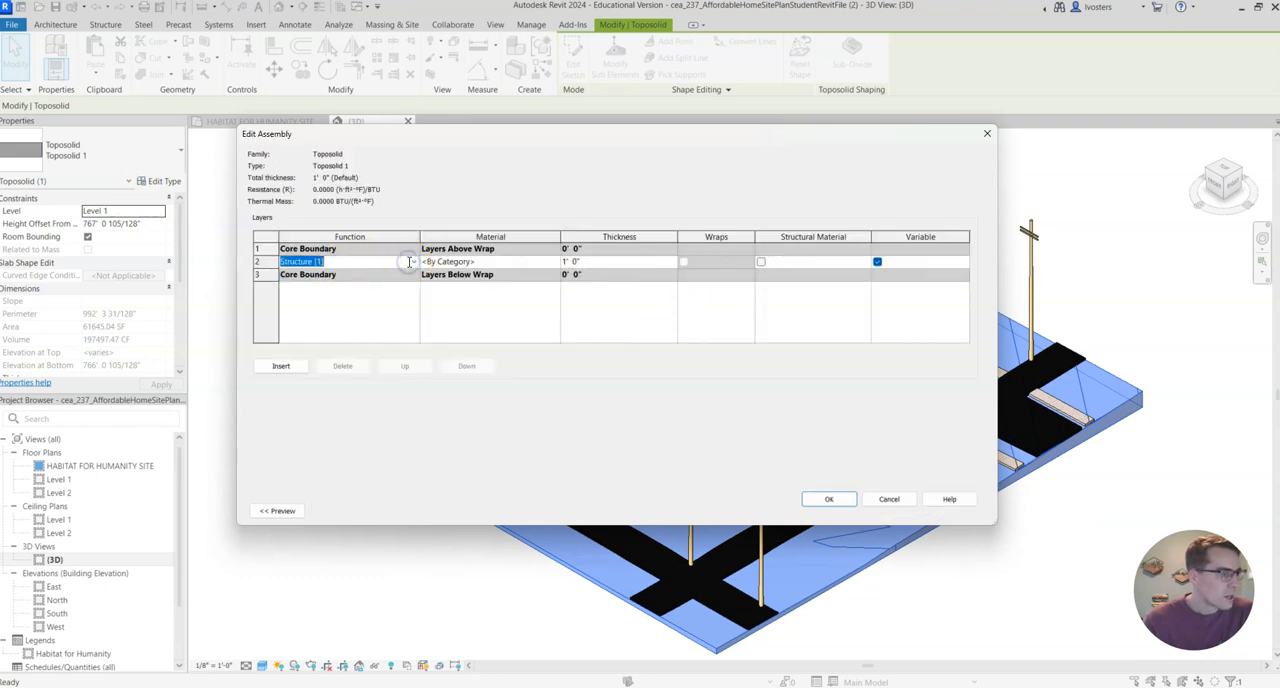
click(499, 262)
click(553, 265)
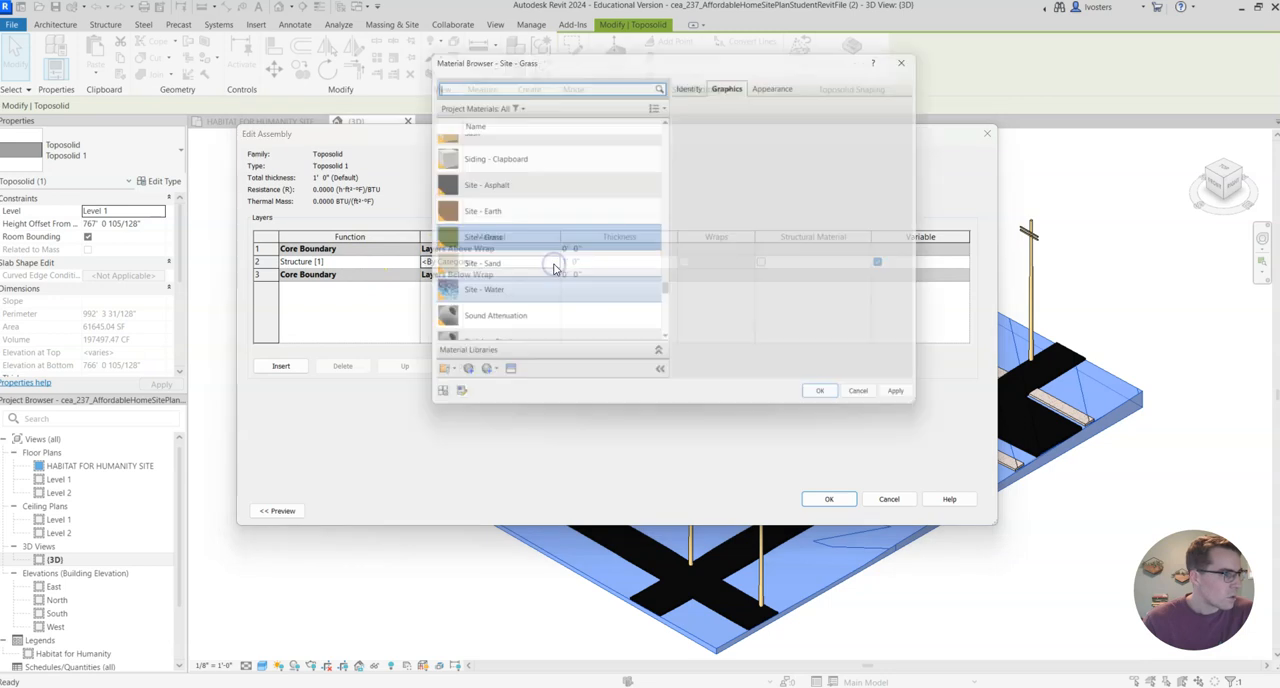
scroll(568, 210, up, 7)
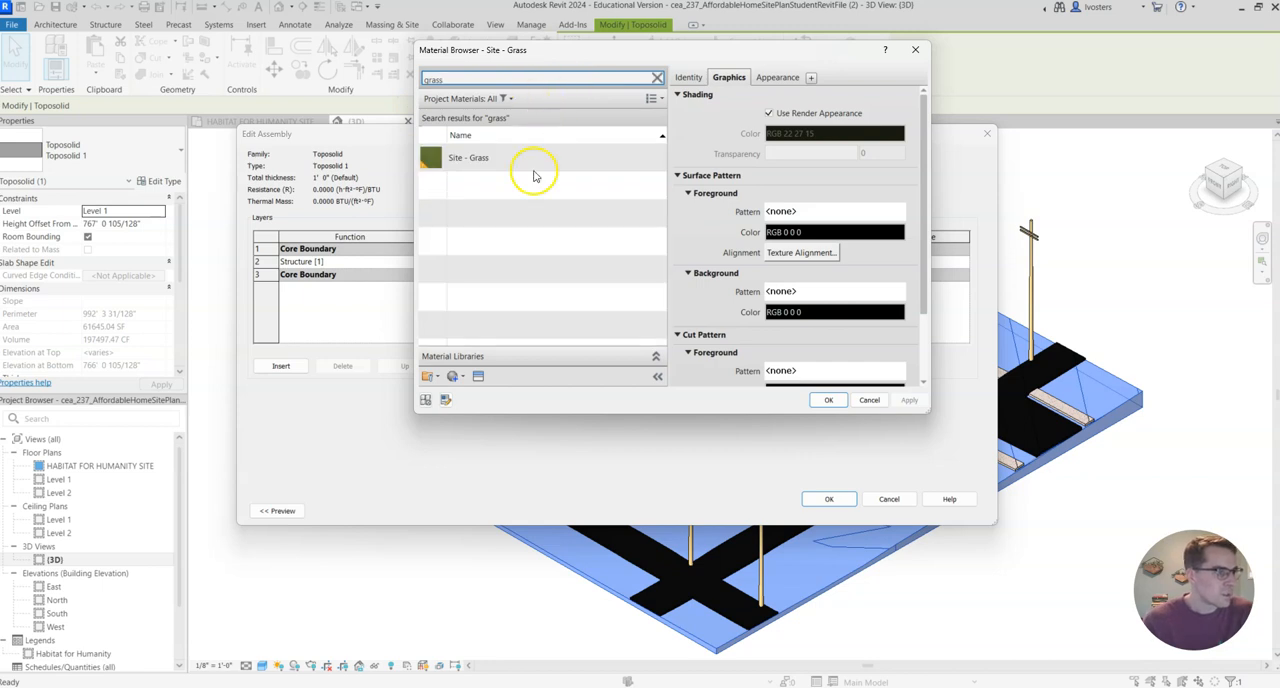
click(535, 160)
click(829, 401)
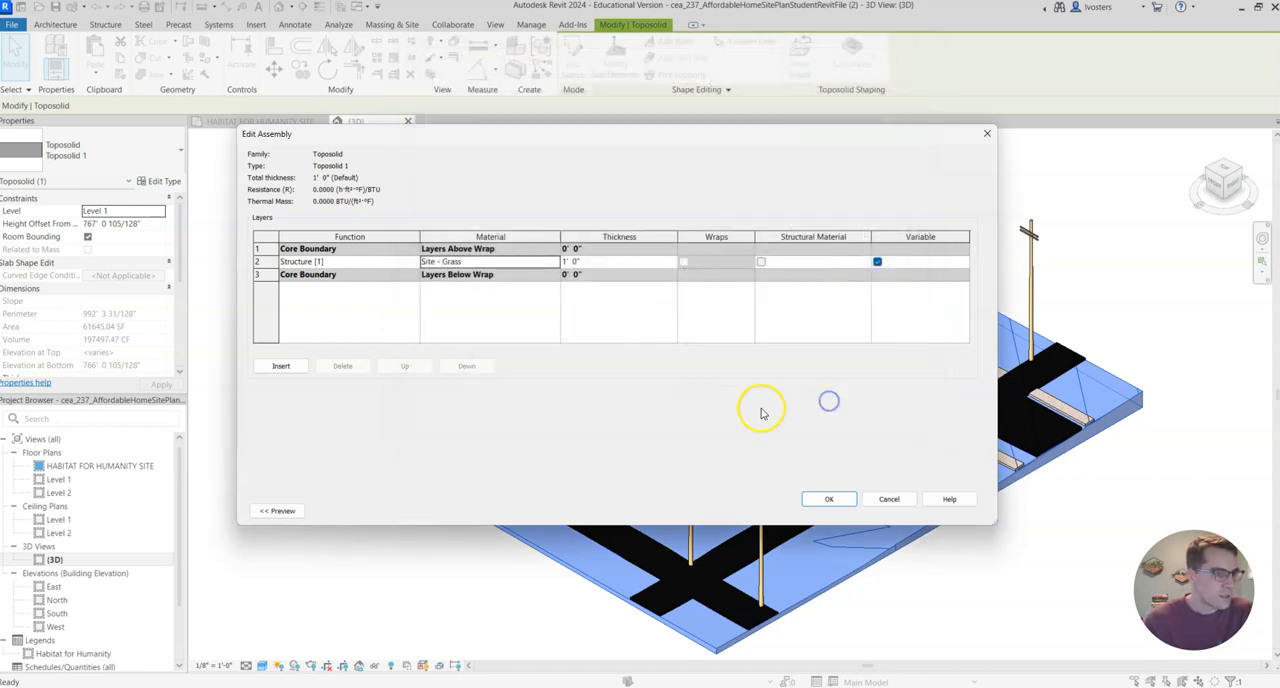
click(835, 500)
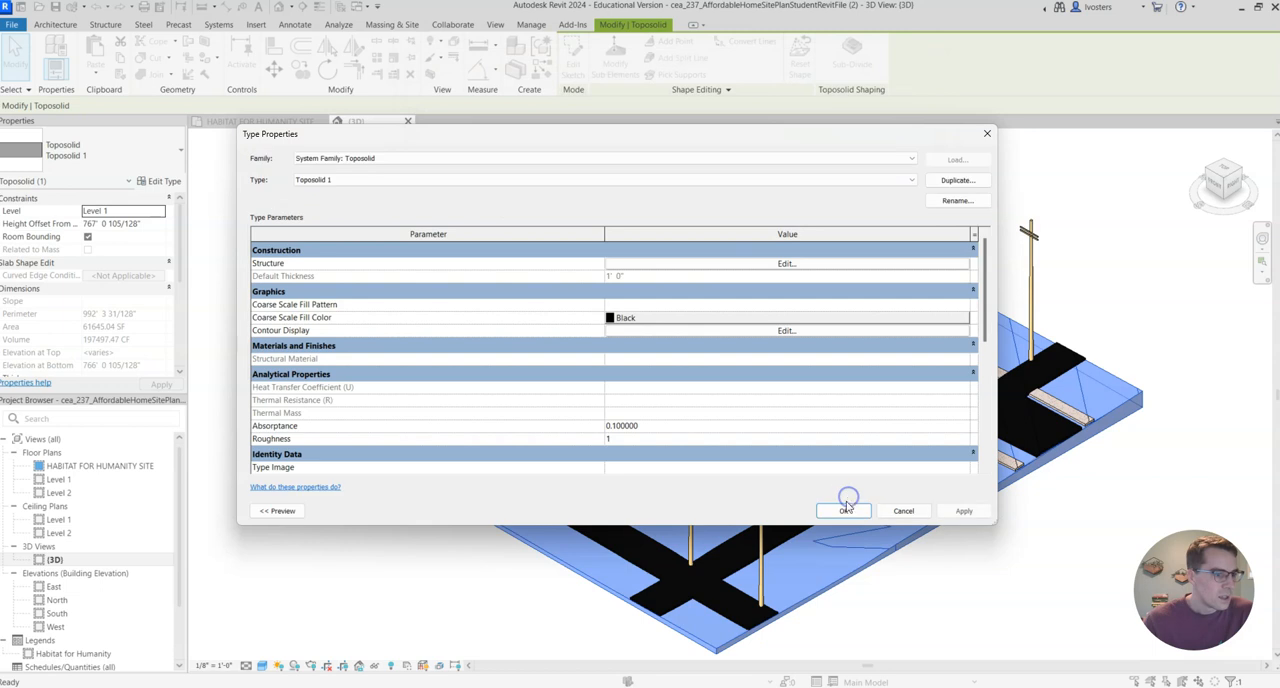
click(963, 511)
click(843, 511)
click(1101, 492)
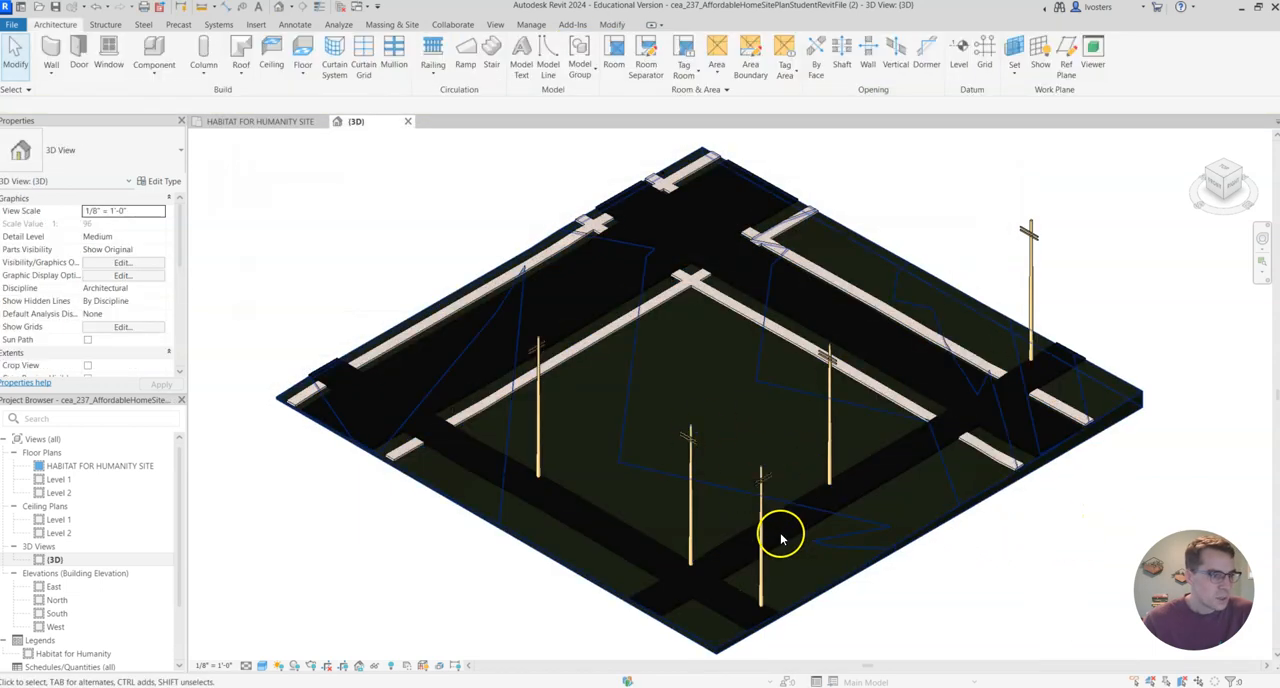
Open the Site - Grass material from the toposolid type's structure layer and check its appearance settings.
click(957, 509)
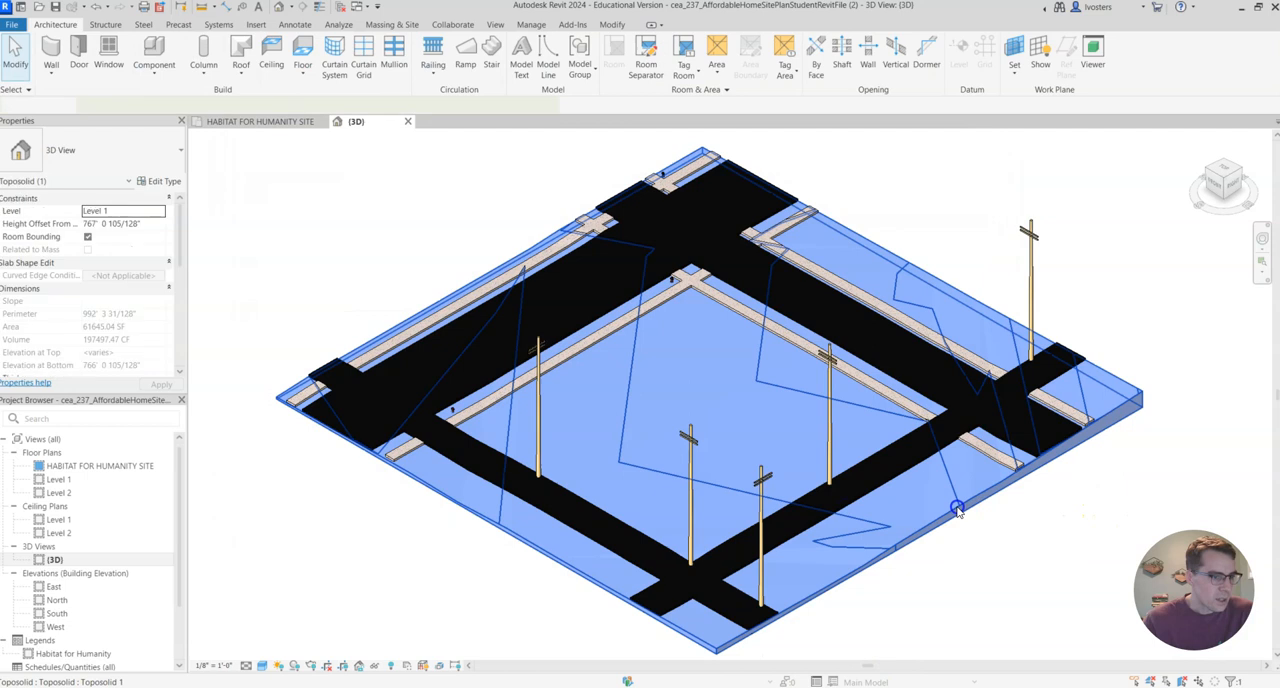
click(166, 181)
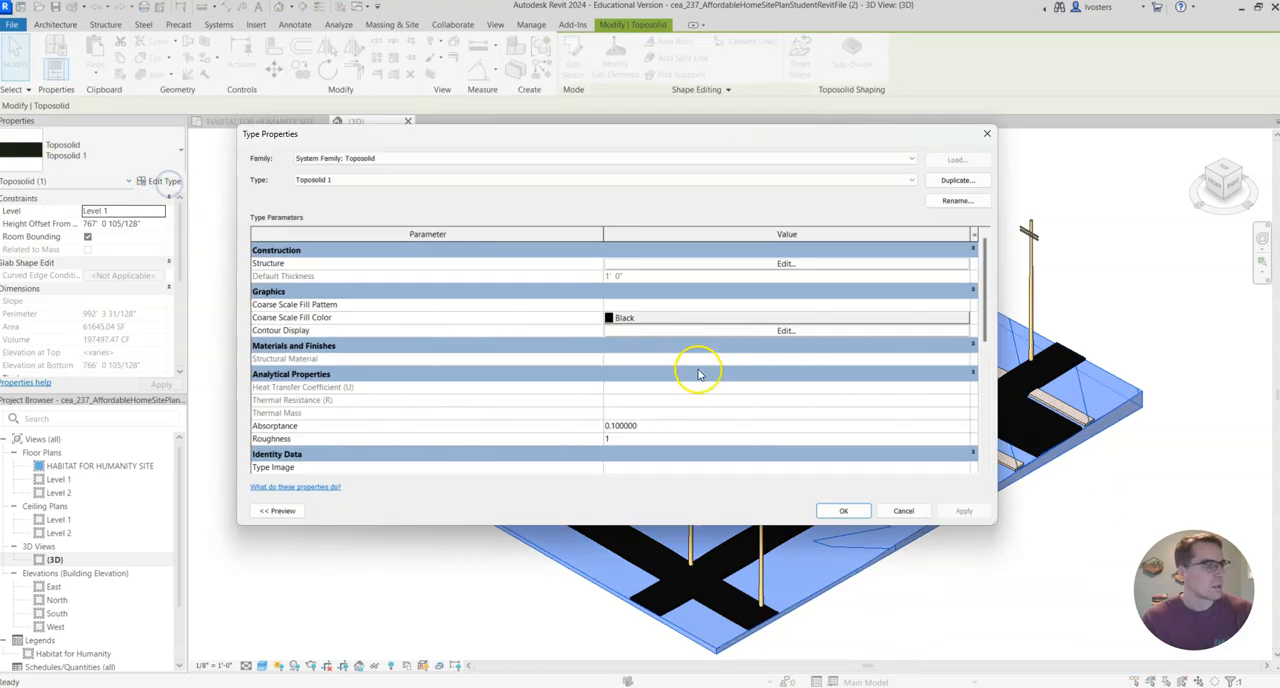
click(706, 264)
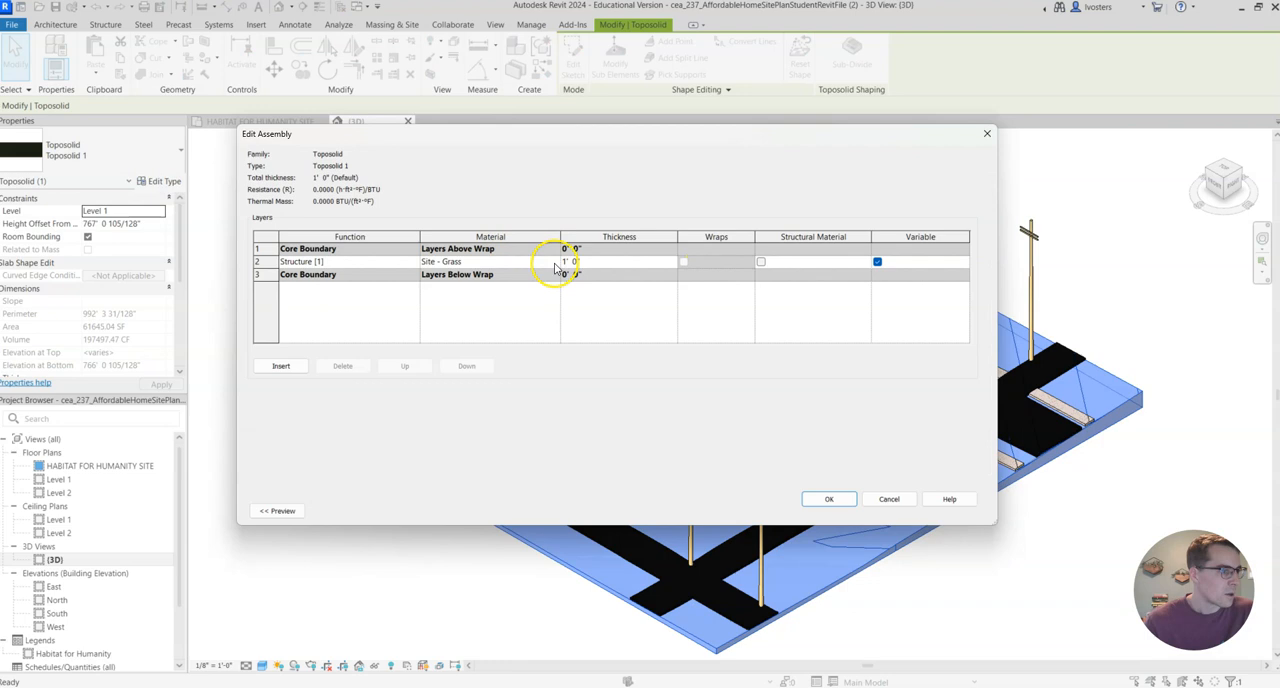
click(540, 262)
click(556, 263)
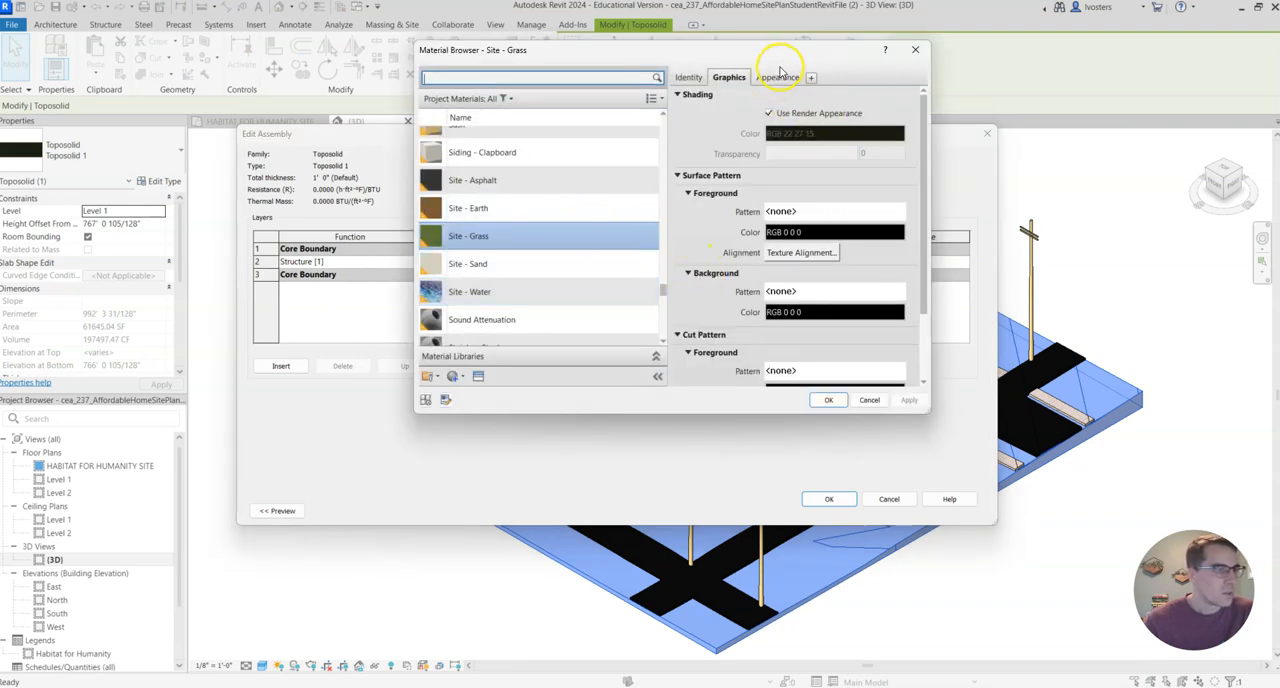
click(778, 77)
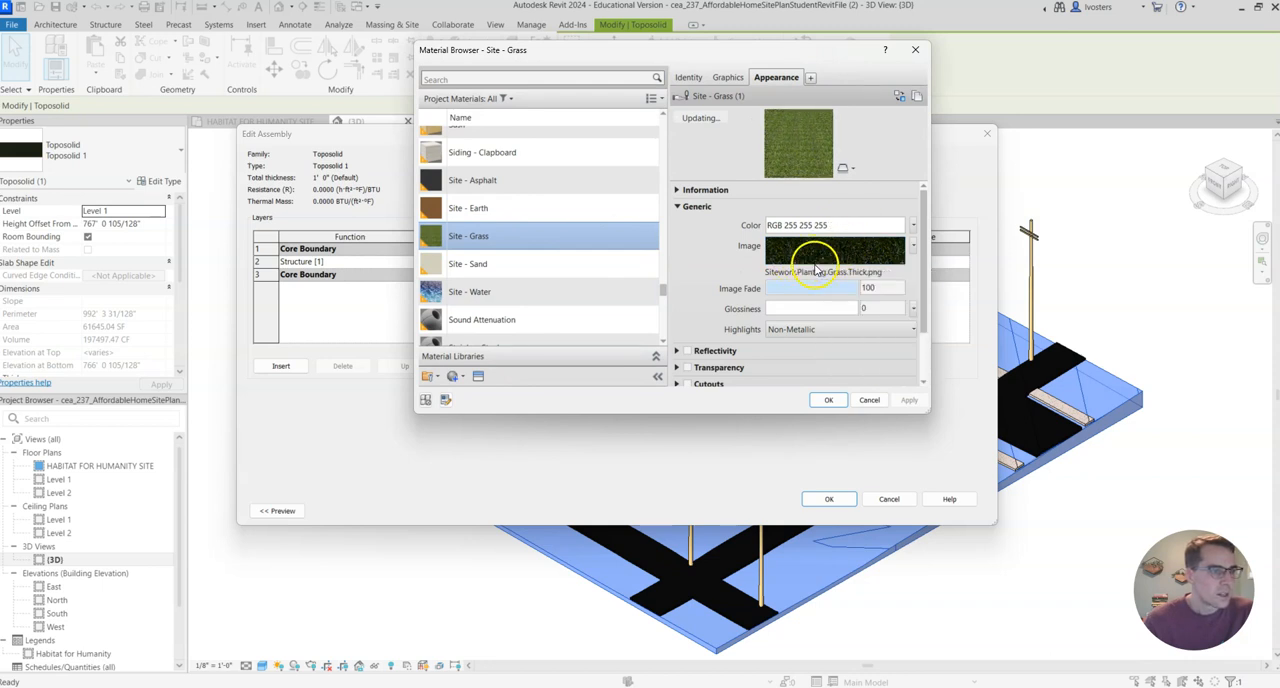
click(729, 77)
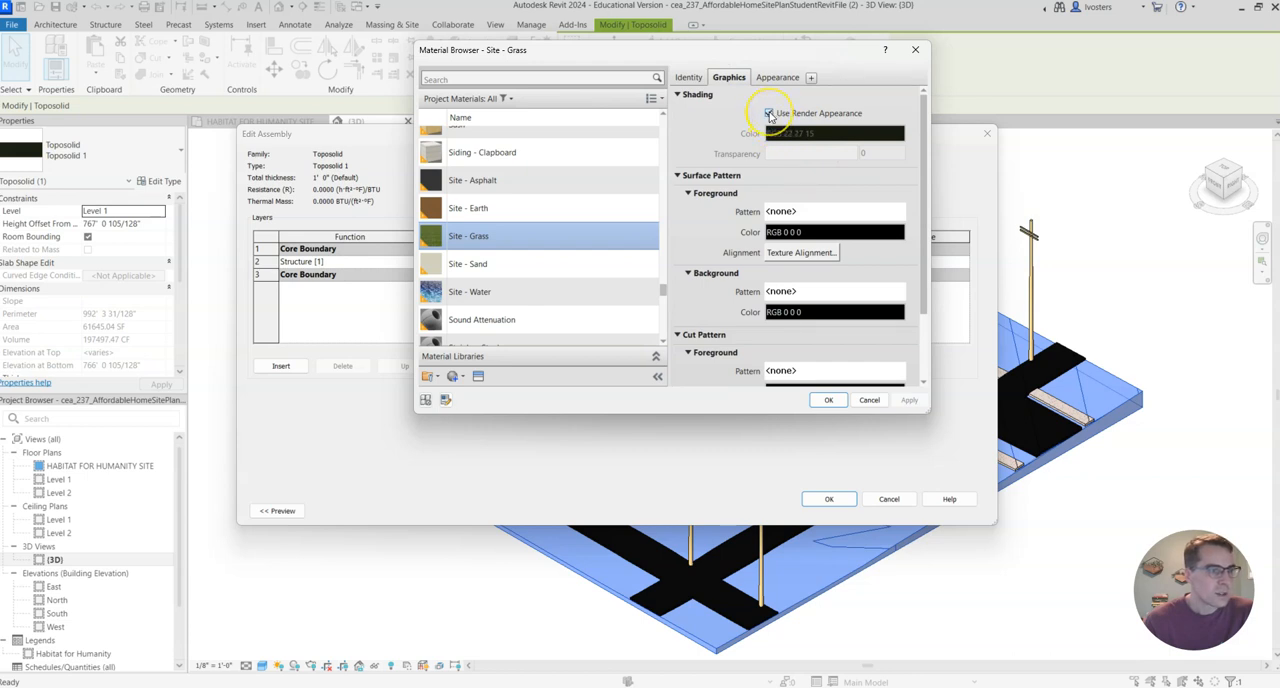
Stop the Site - Grass shading from using the render appearance and set its color to green RGB 99 122 67.
click(769, 113)
click(852, 133)
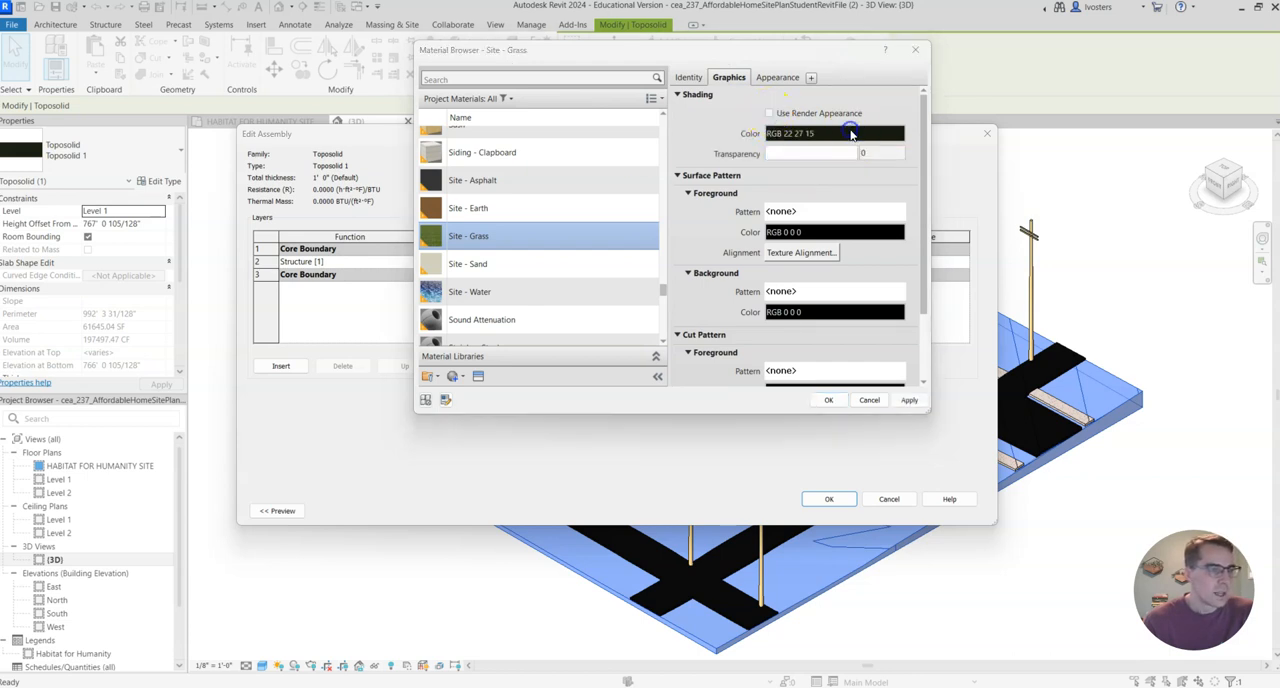
drag(812, 222, 813, 205)
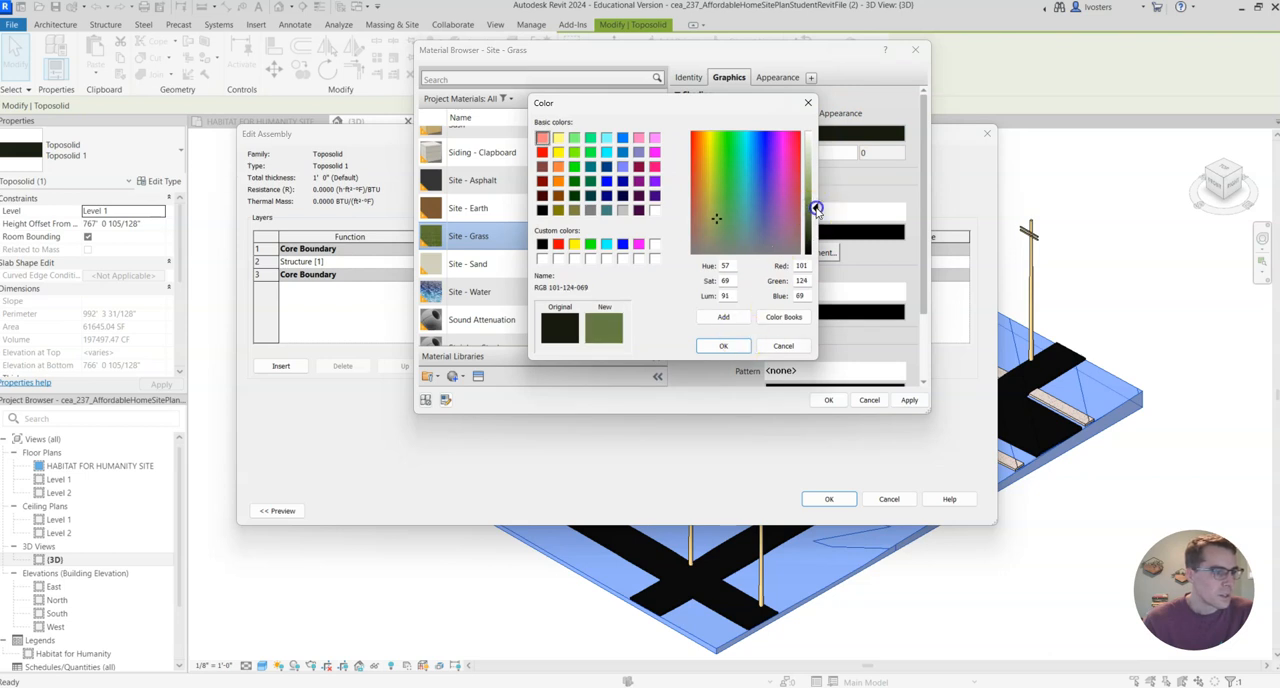
click(723, 345)
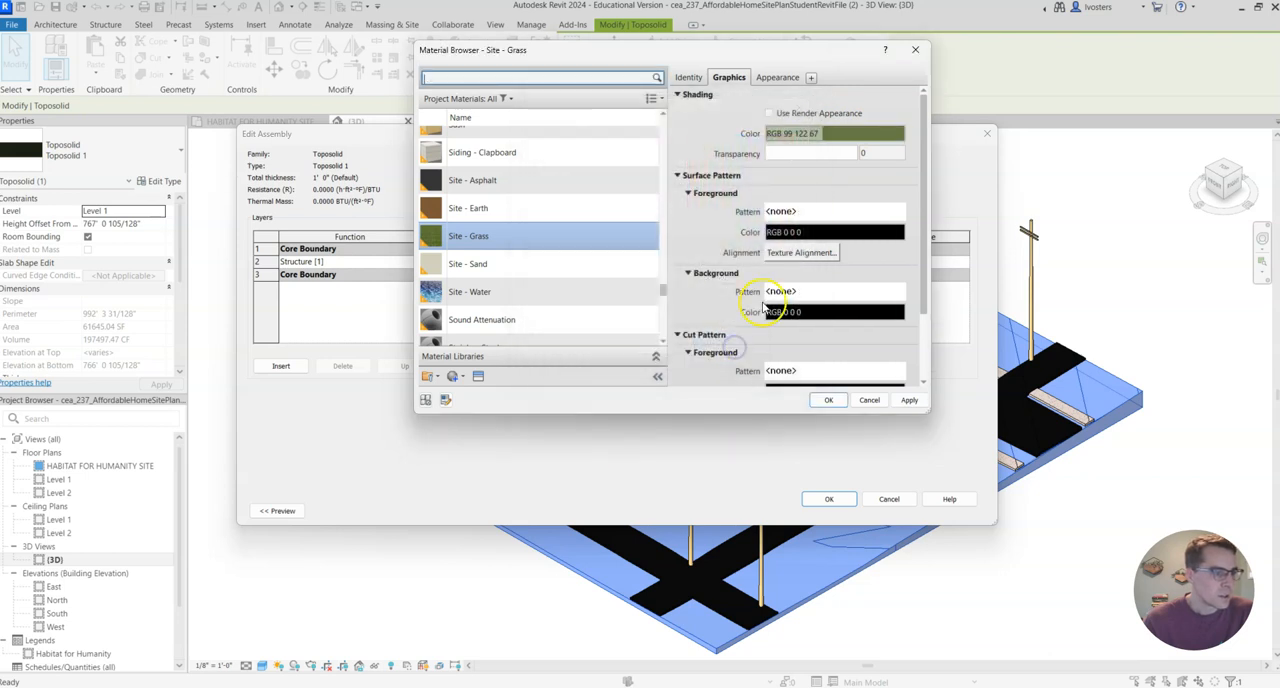
click(899, 400)
click(828, 400)
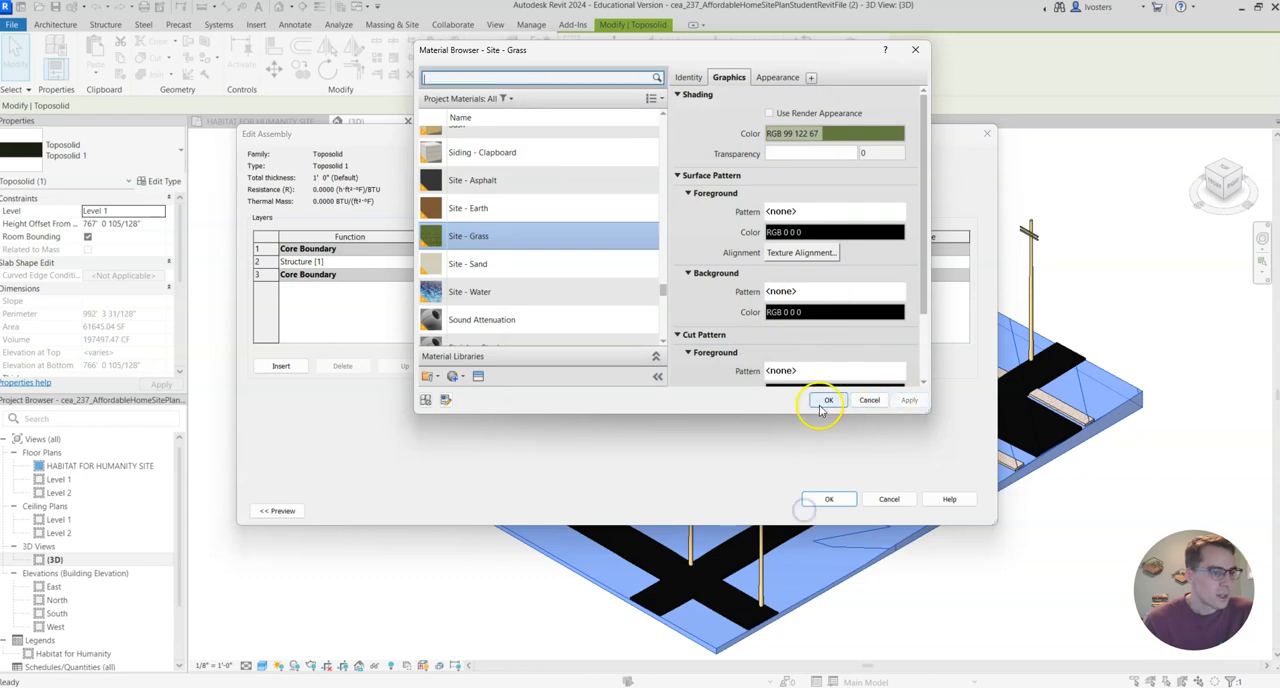
click(832, 500)
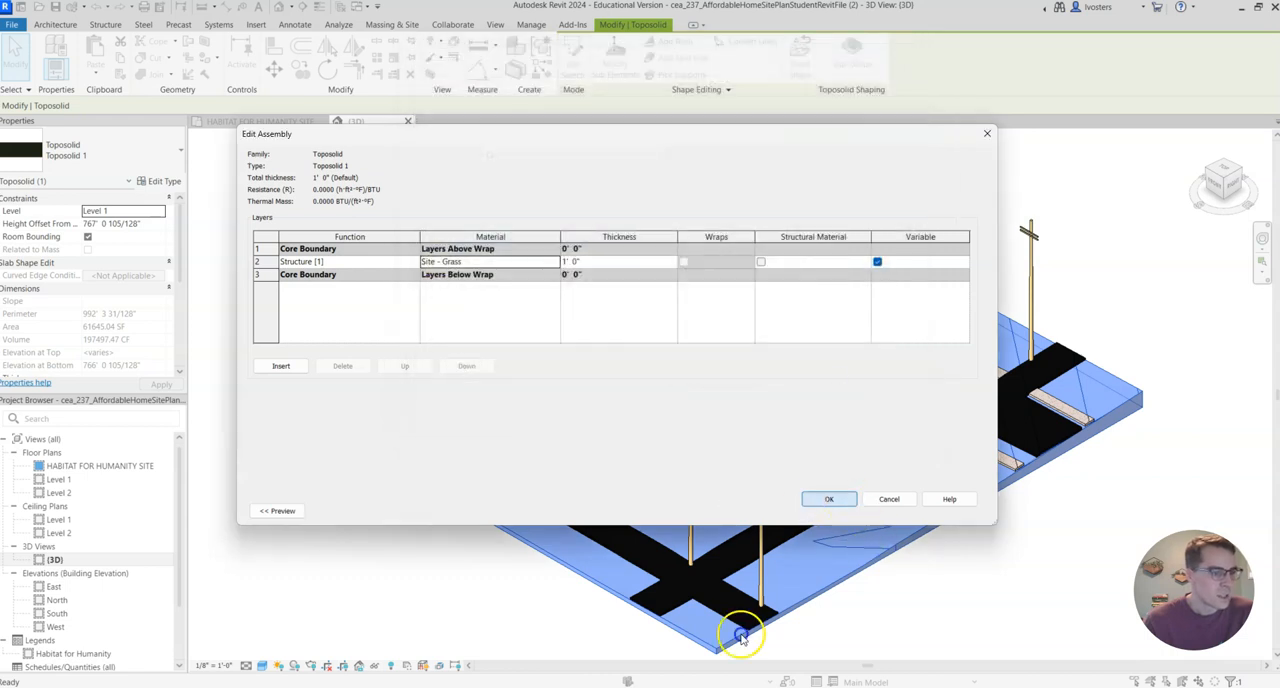
click(845, 511)
click(1051, 537)
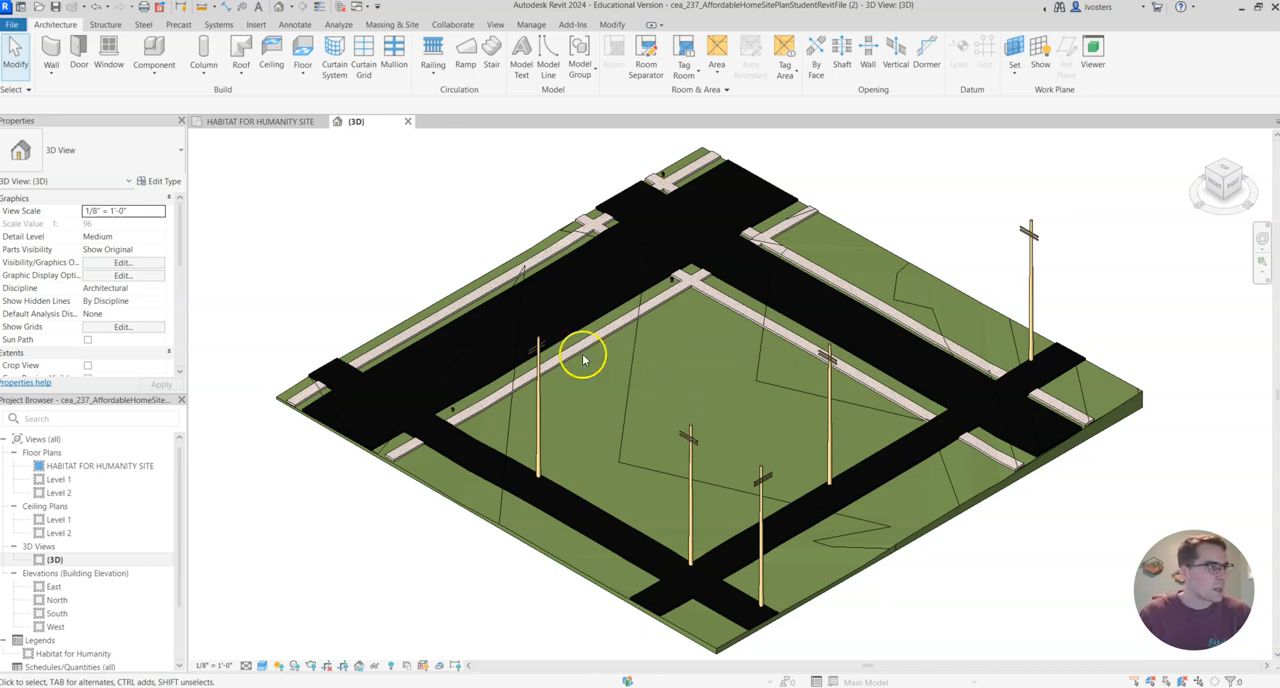
Start an in-place model in the Toposolid category and name it Toposolid 2.
click(104, 25)
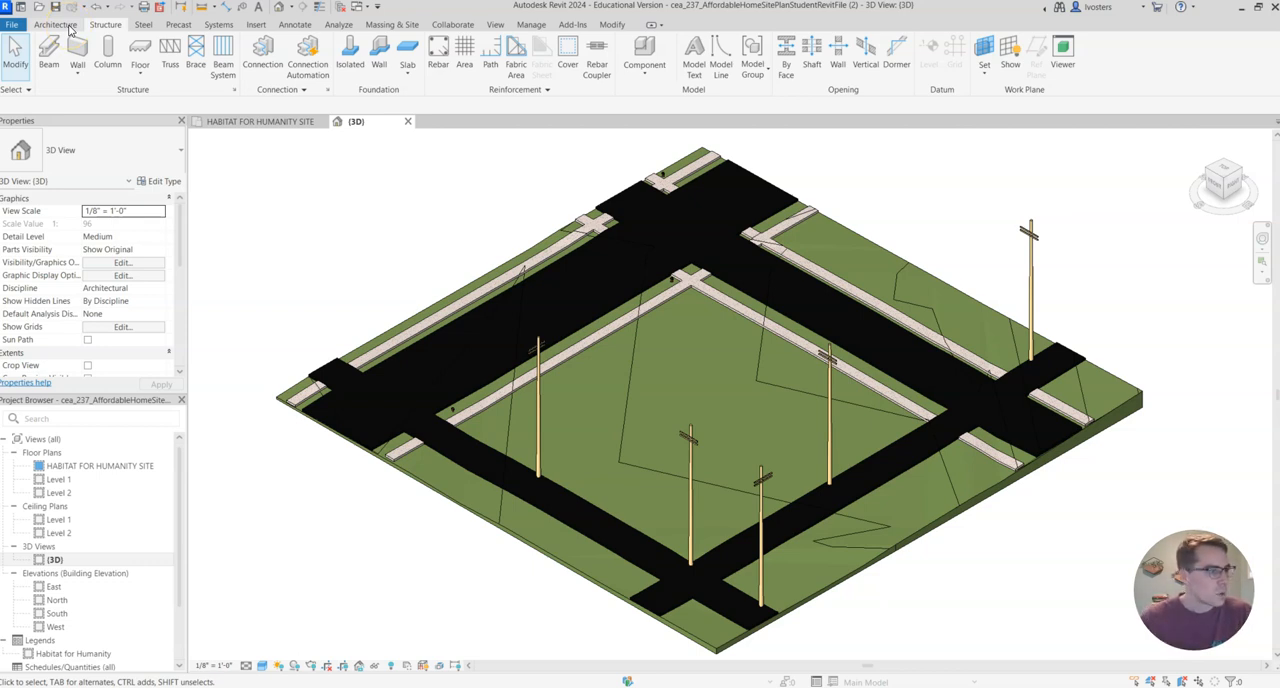
click(62, 26)
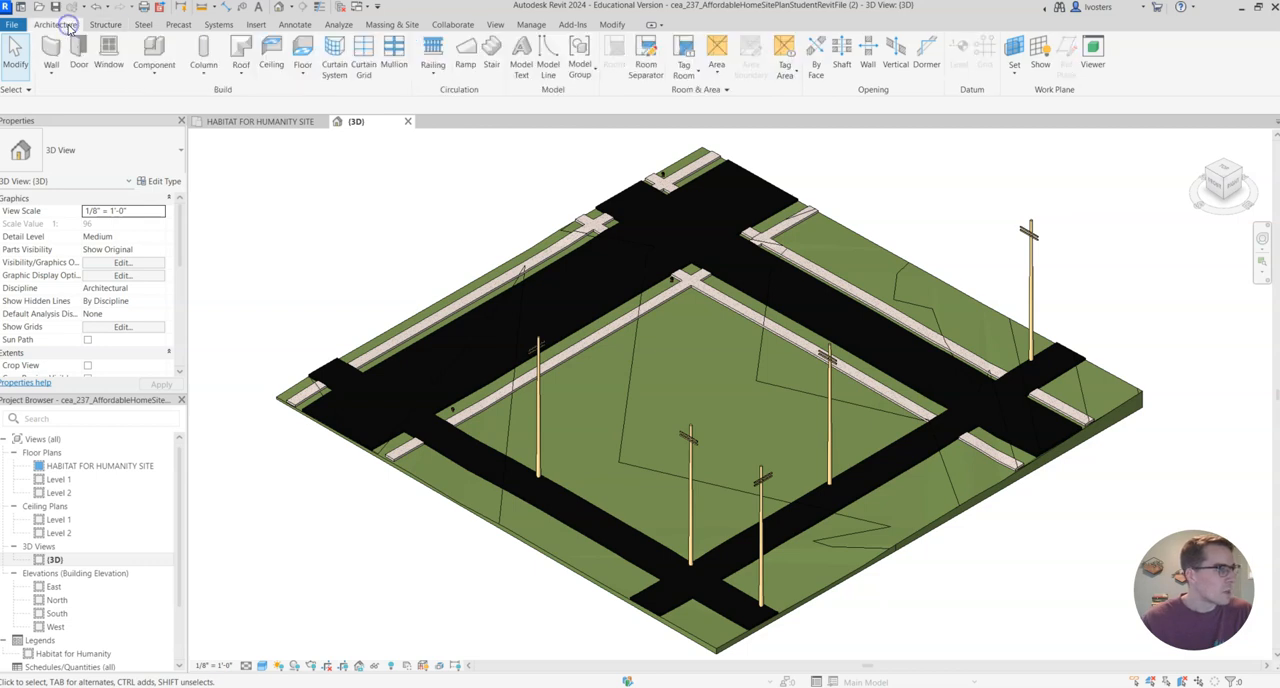
click(157, 55)
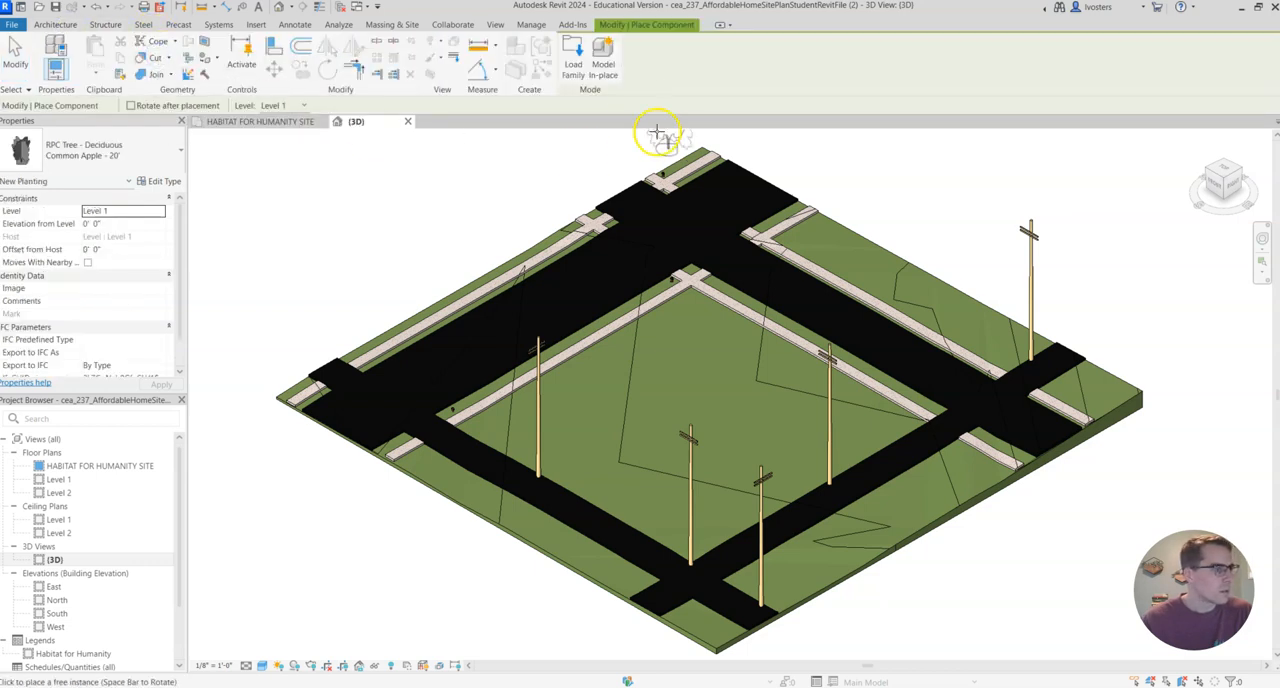
click(604, 62)
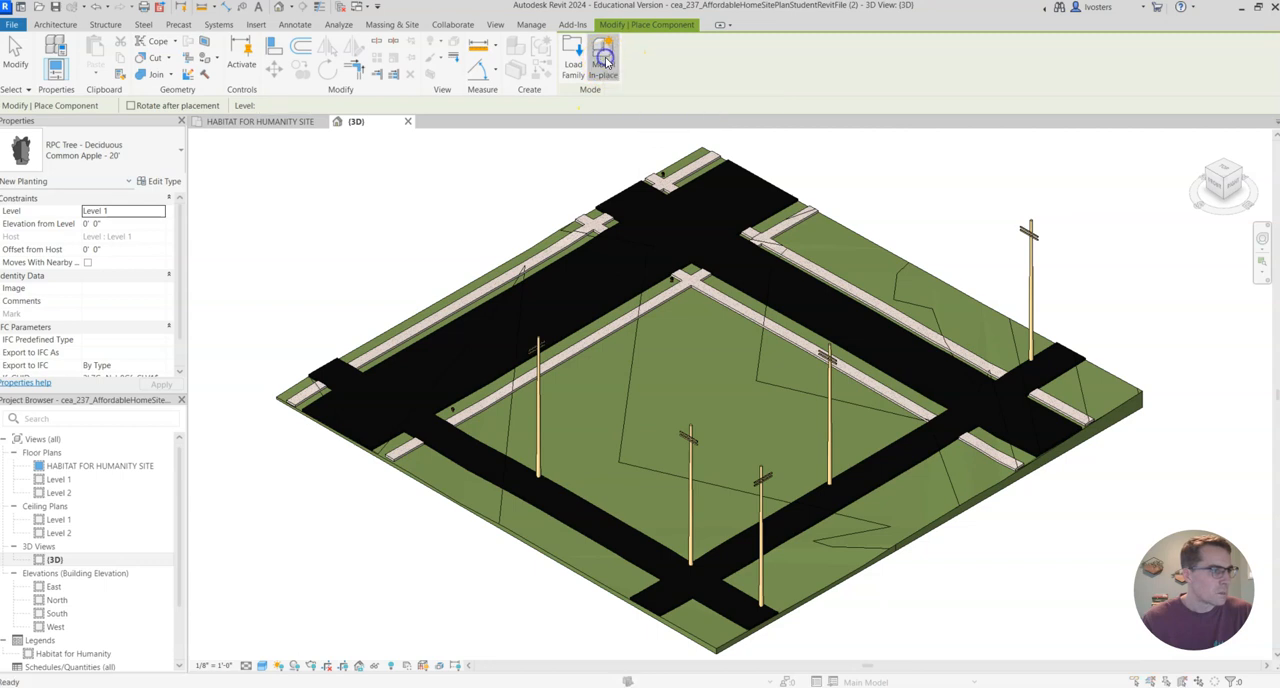
scroll(620, 312, down, 12)
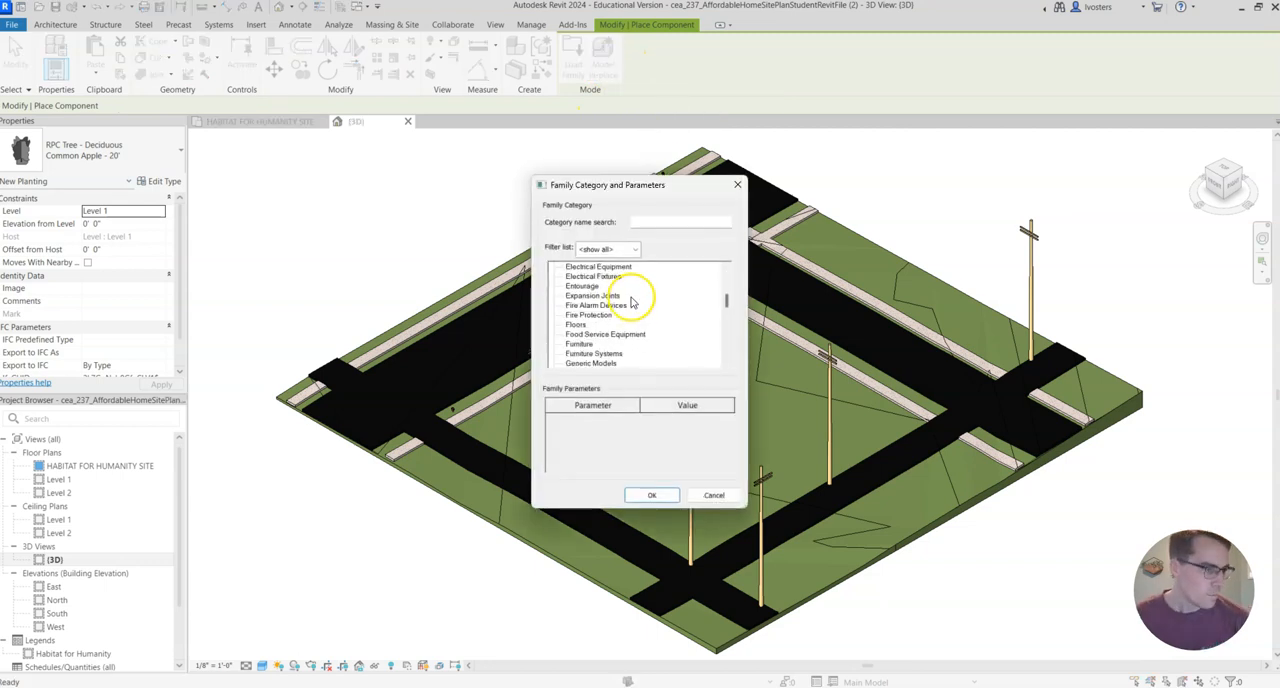
scroll(617, 310, down, 7)
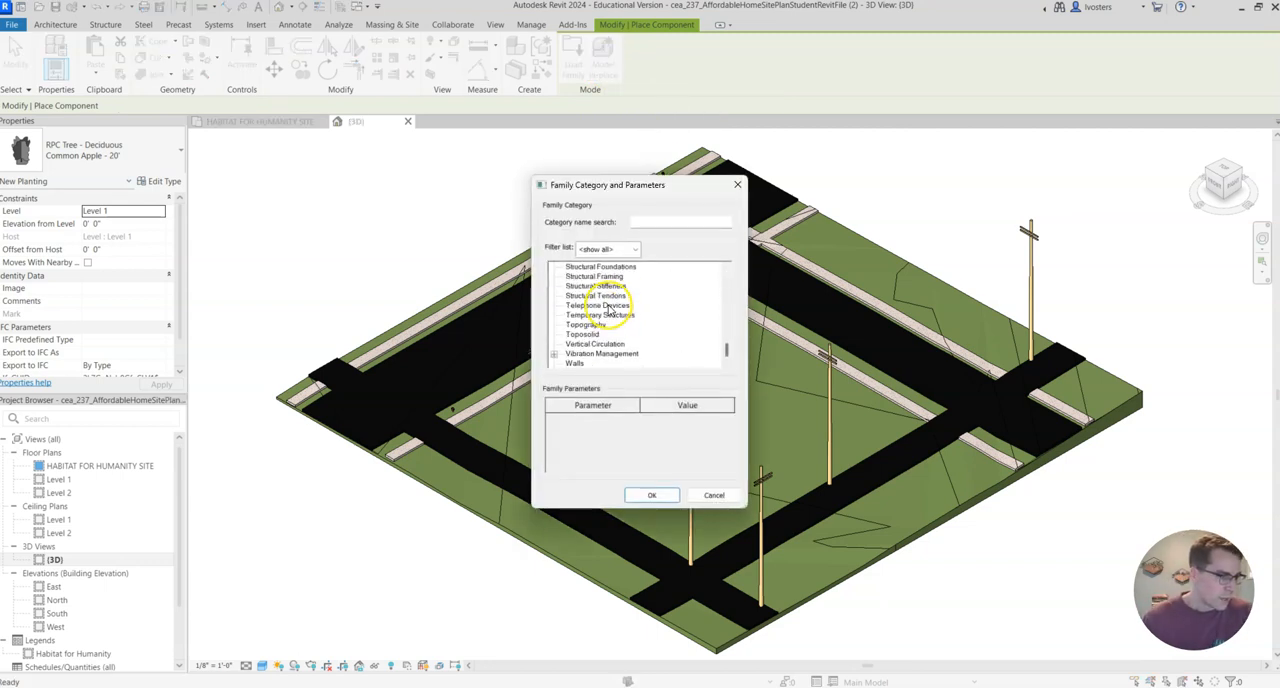
click(648, 496)
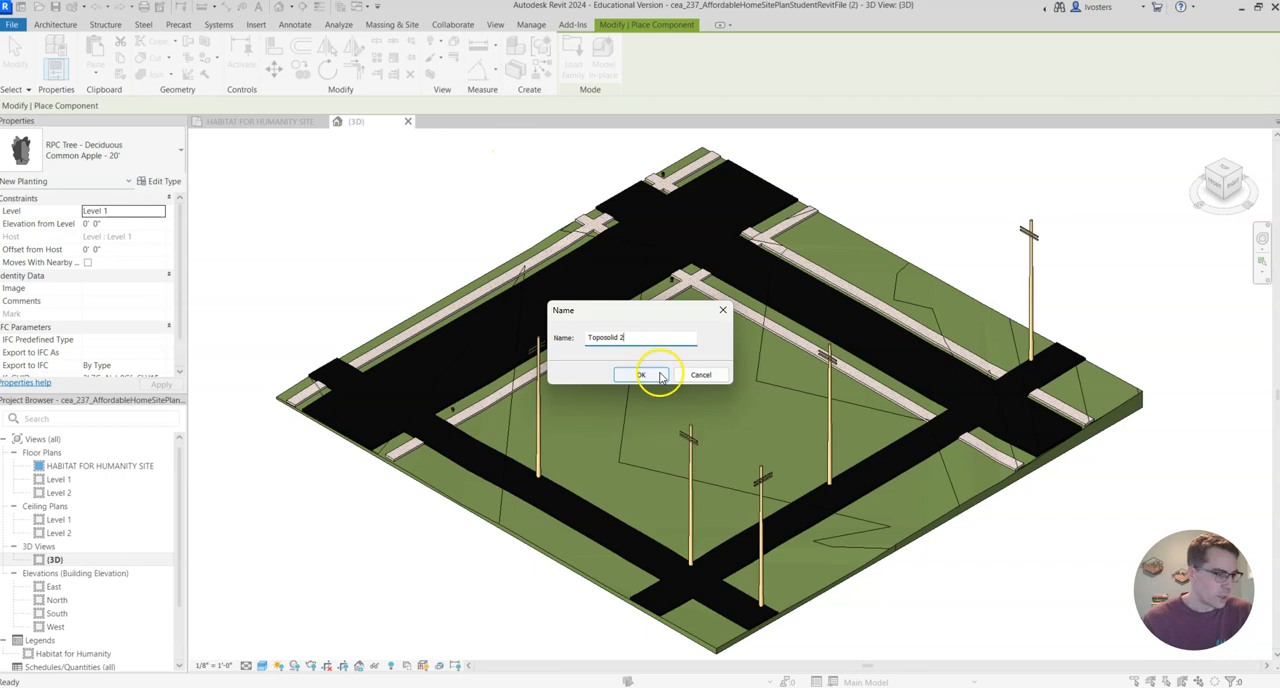
click(660, 375)
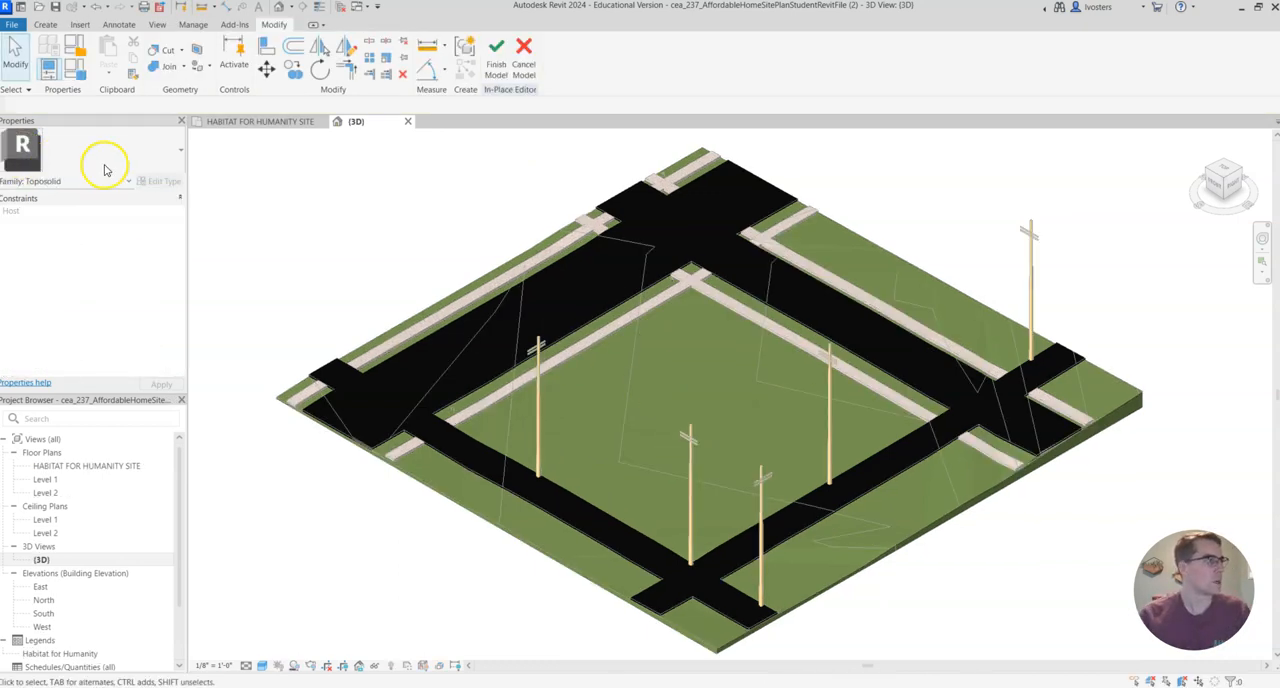
Start a void extrusion in the in-place model and set up a rectangle sketch in the top view.
click(45, 25)
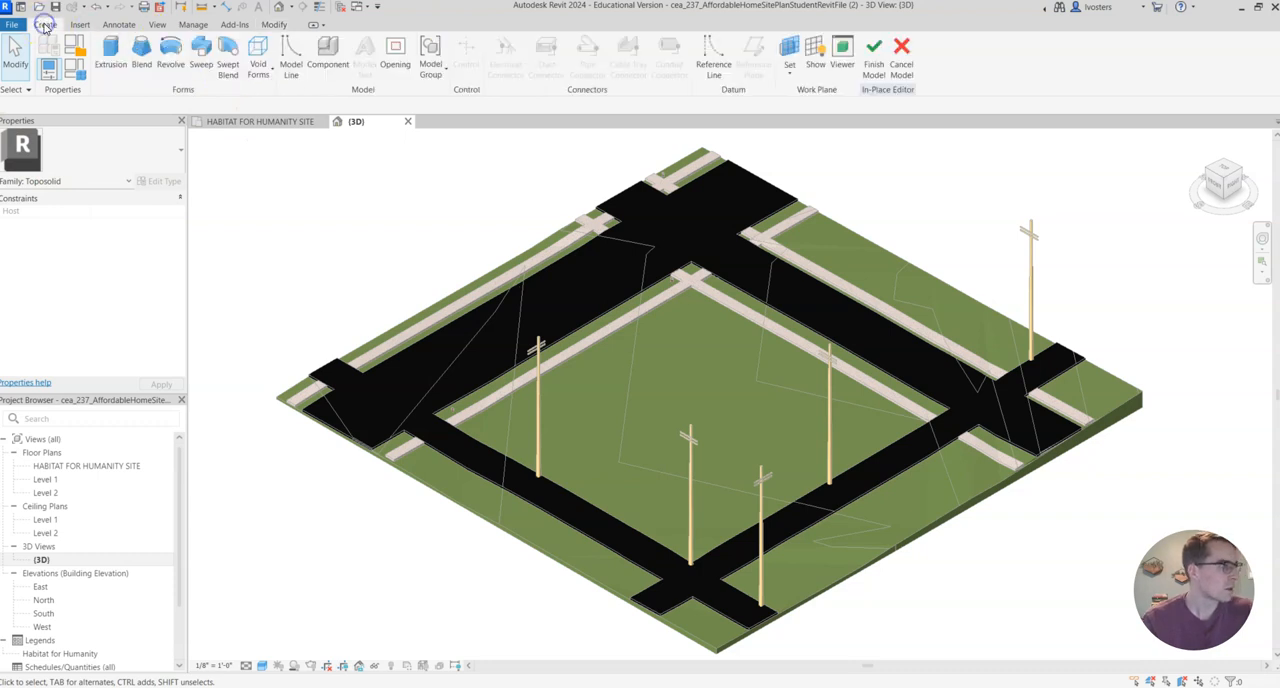
click(262, 74)
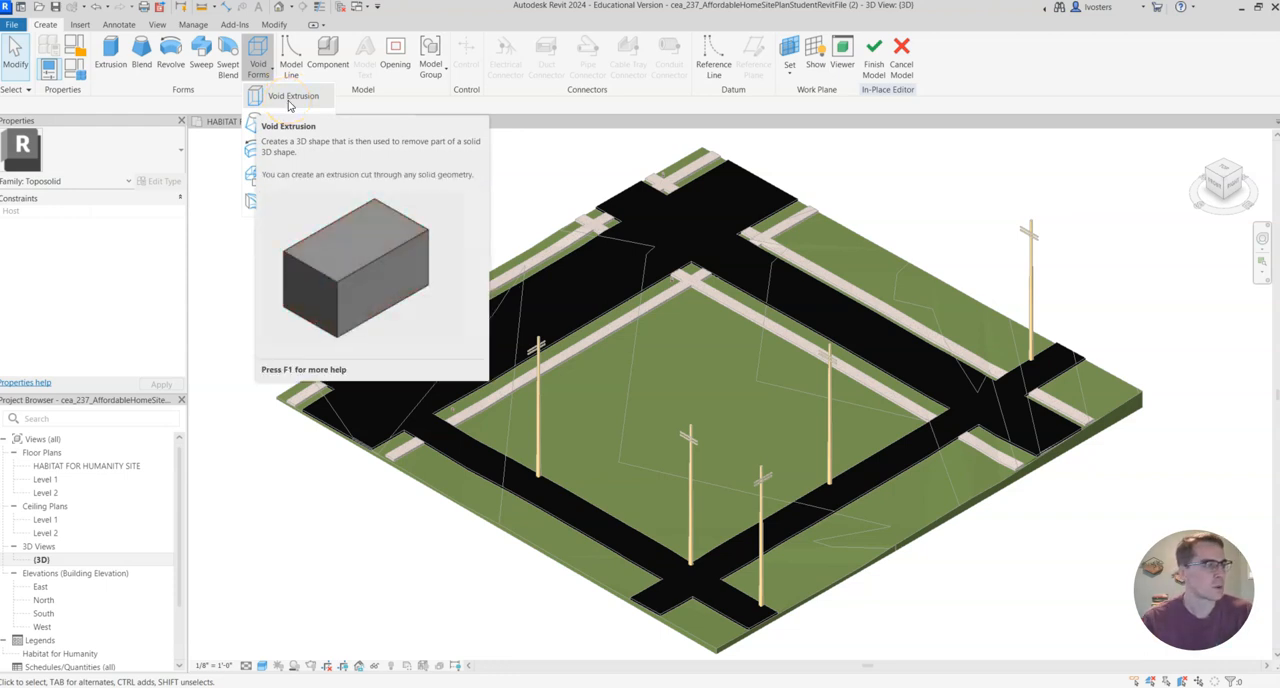
click(289, 99)
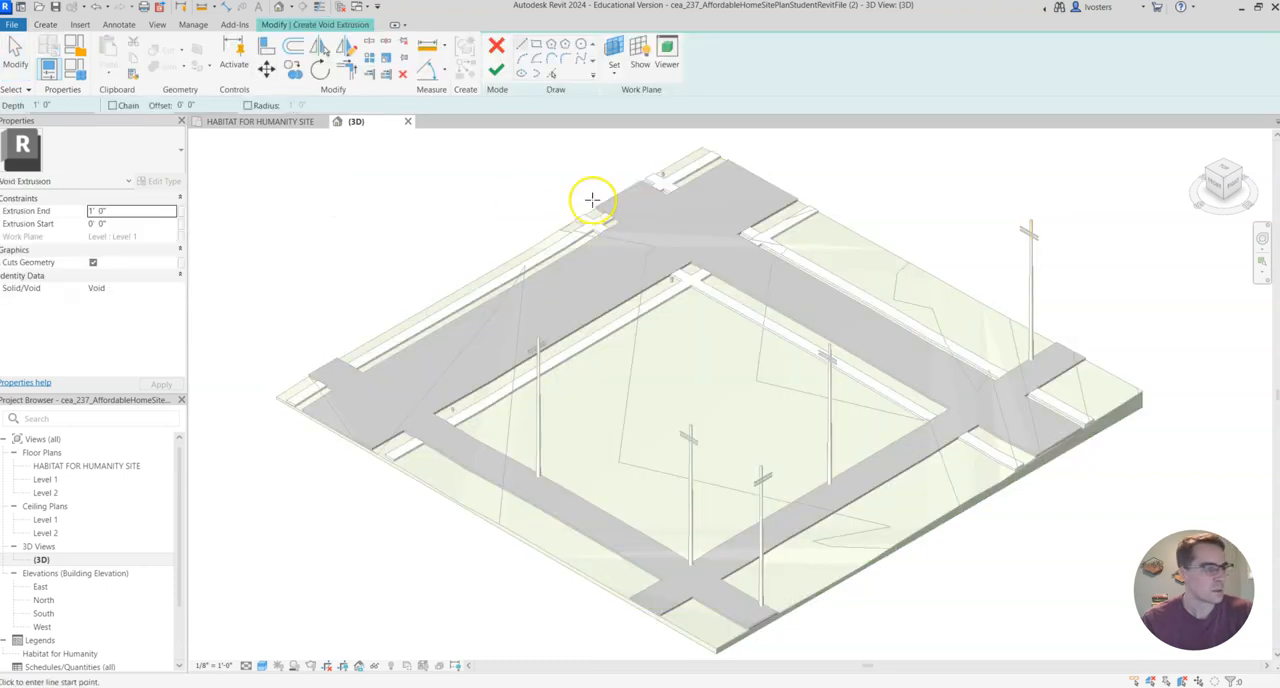
click(1225, 172)
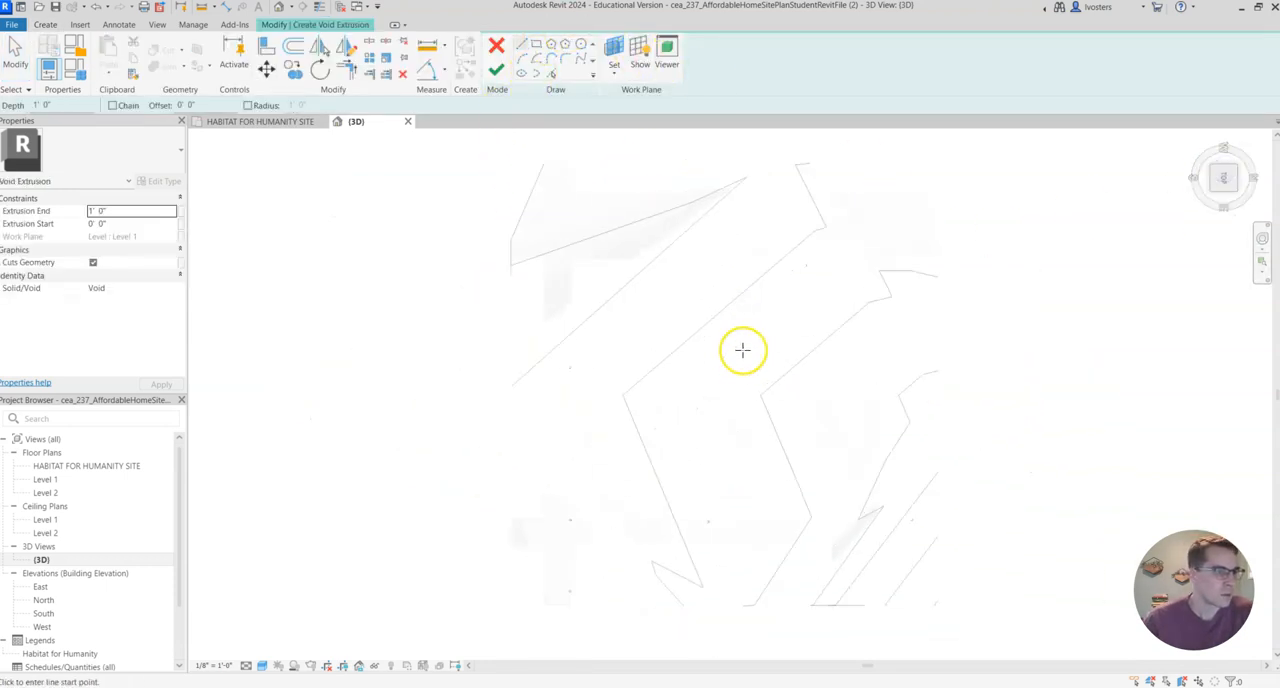
click(537, 46)
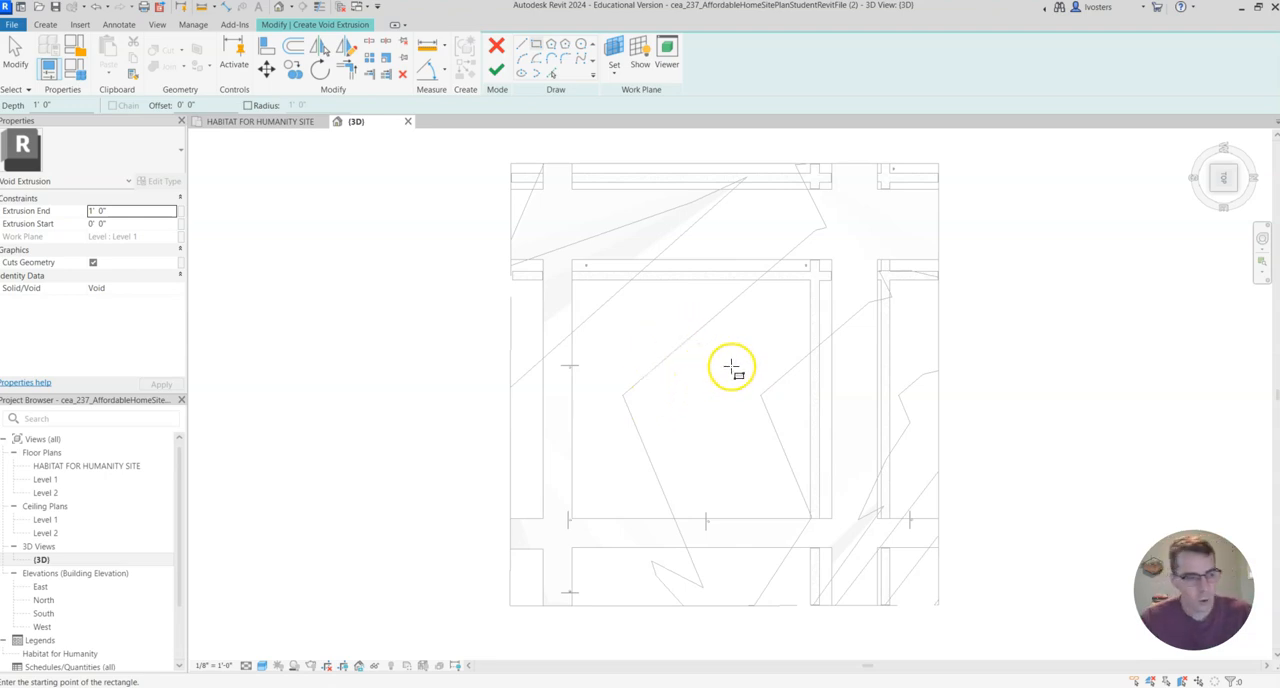
click(651, 350)
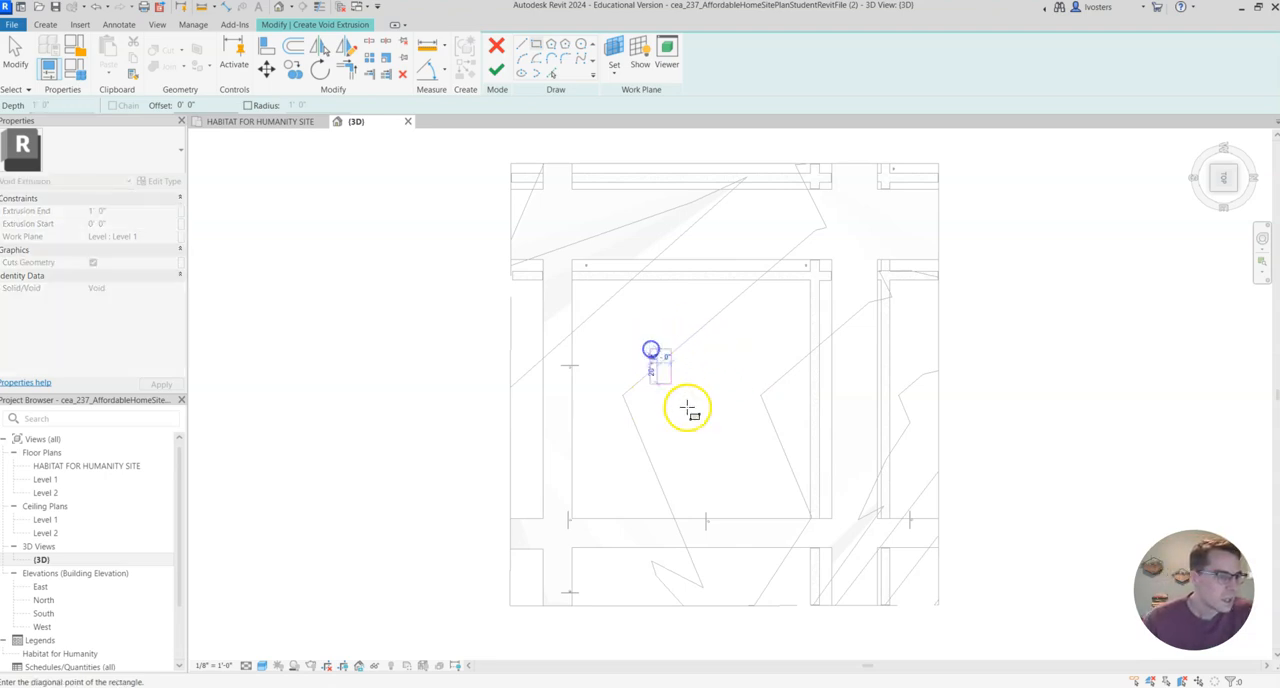
click(729, 458)
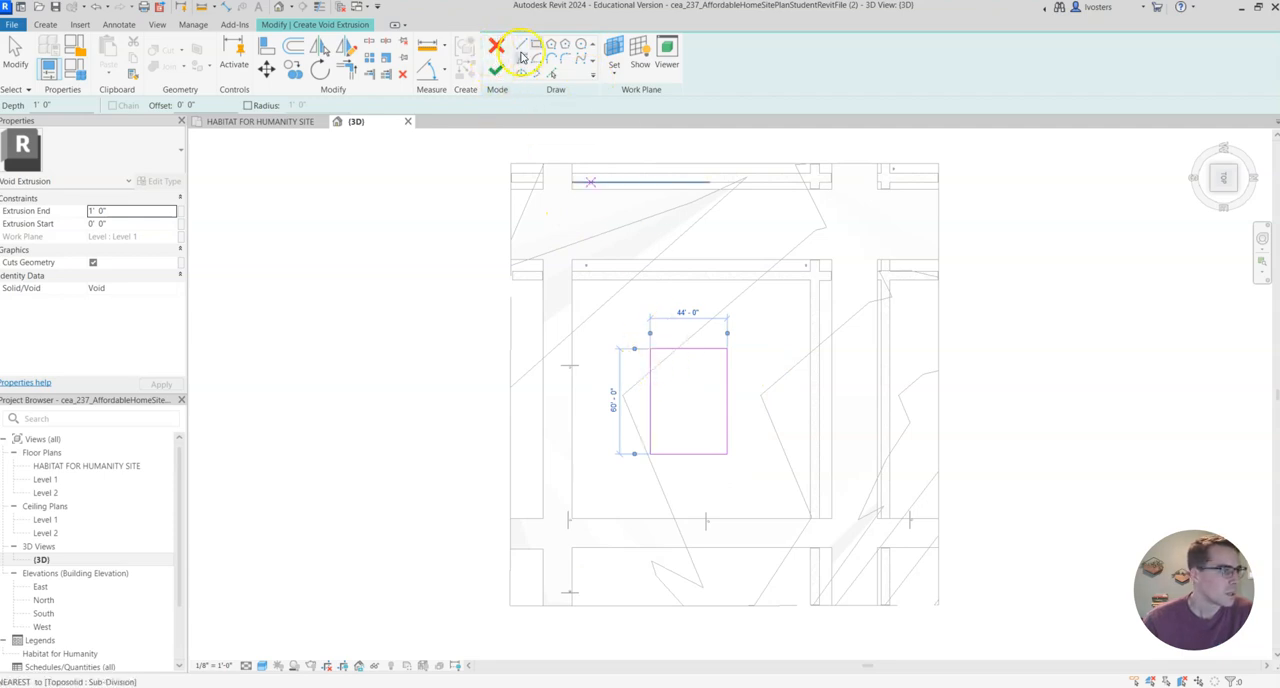
click(97, 8)
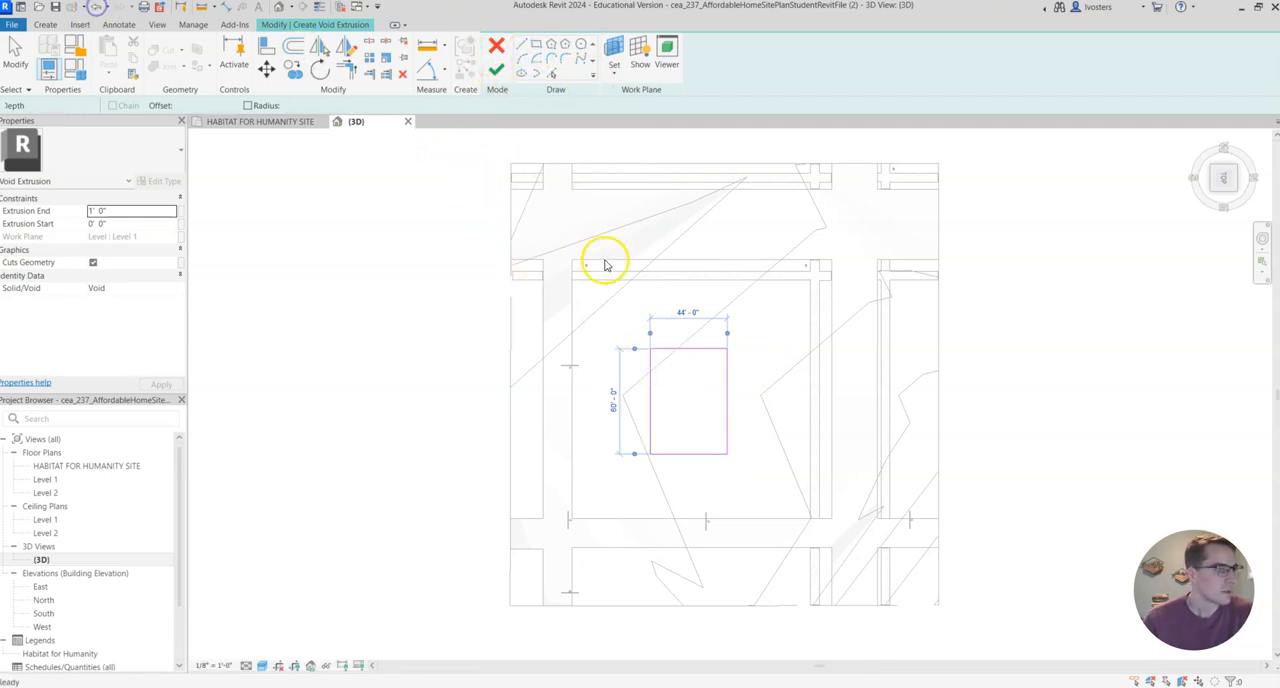
Sketch a rectangular void profile about 64' by 88' inside the central block enclosed by the sidewalks and roads.
click(641, 321)
click(752, 476)
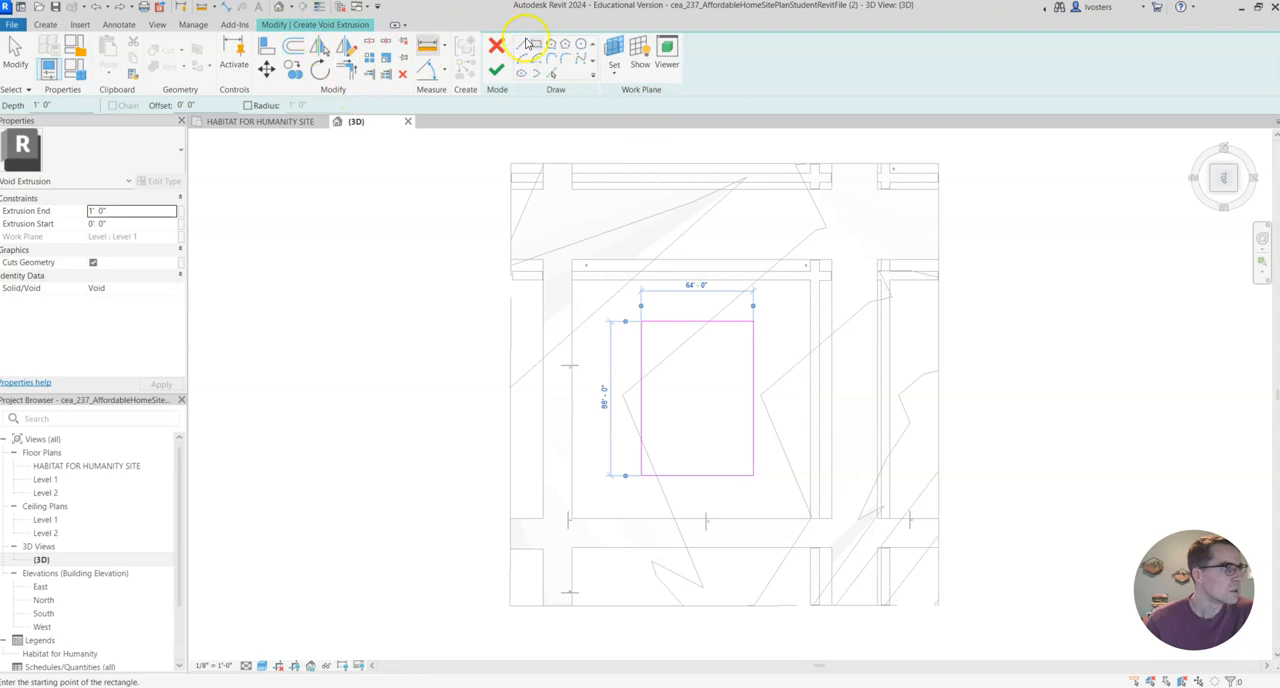
Set the void's extrusion end to 780' and finish the extrusion sketch.
click(1213, 190)
scroll(907, 170, down, 8)
middle_drag(900, 183, 846, 383)
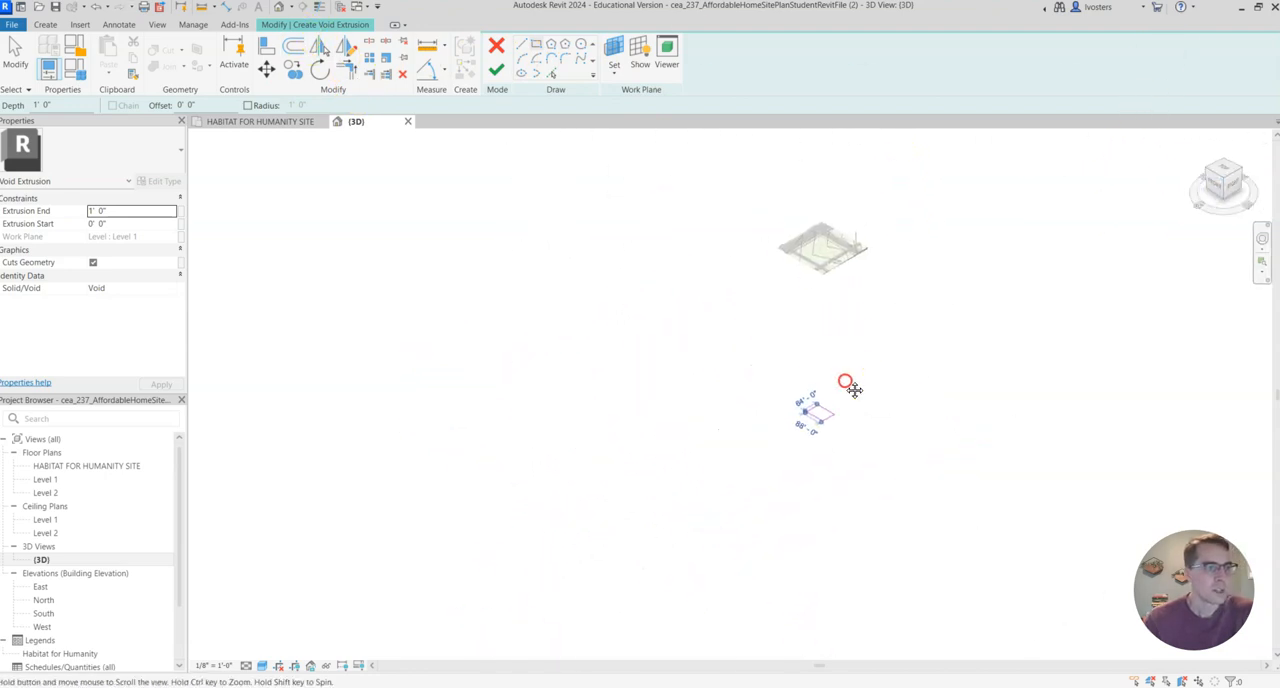
scroll(840, 243, up, 4)
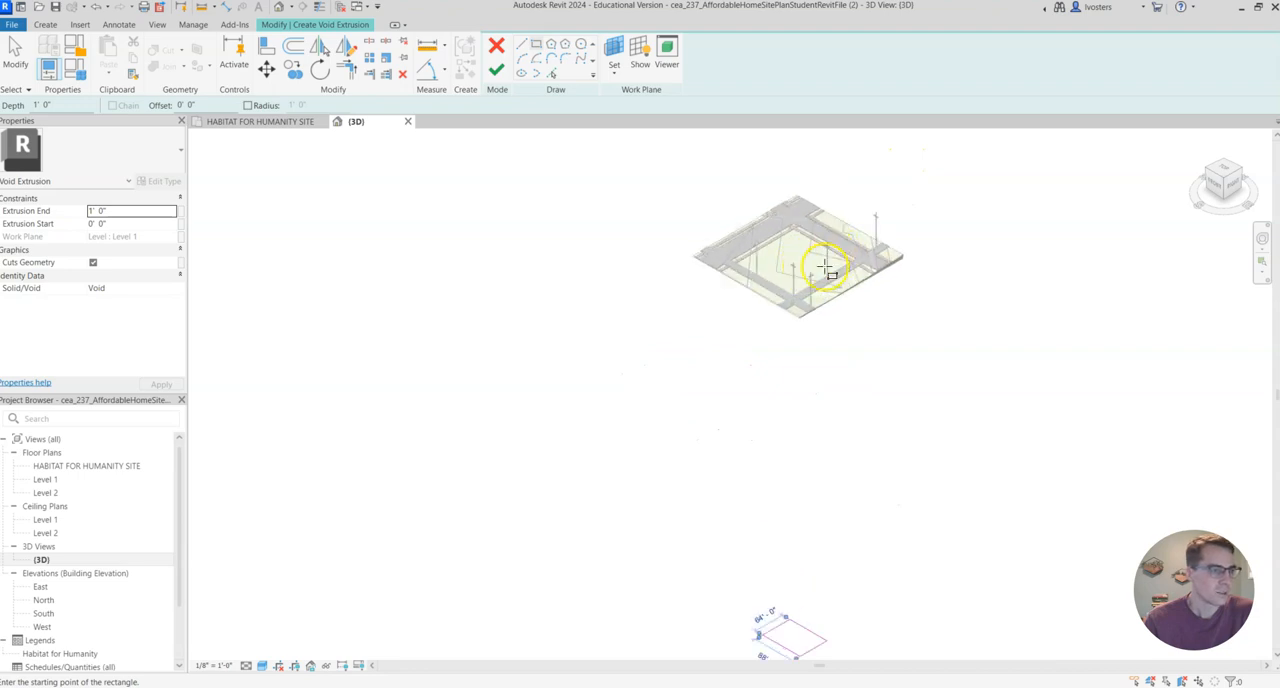
scroll(881, 420, up, 1)
middle_drag(881, 420, 881, 392)
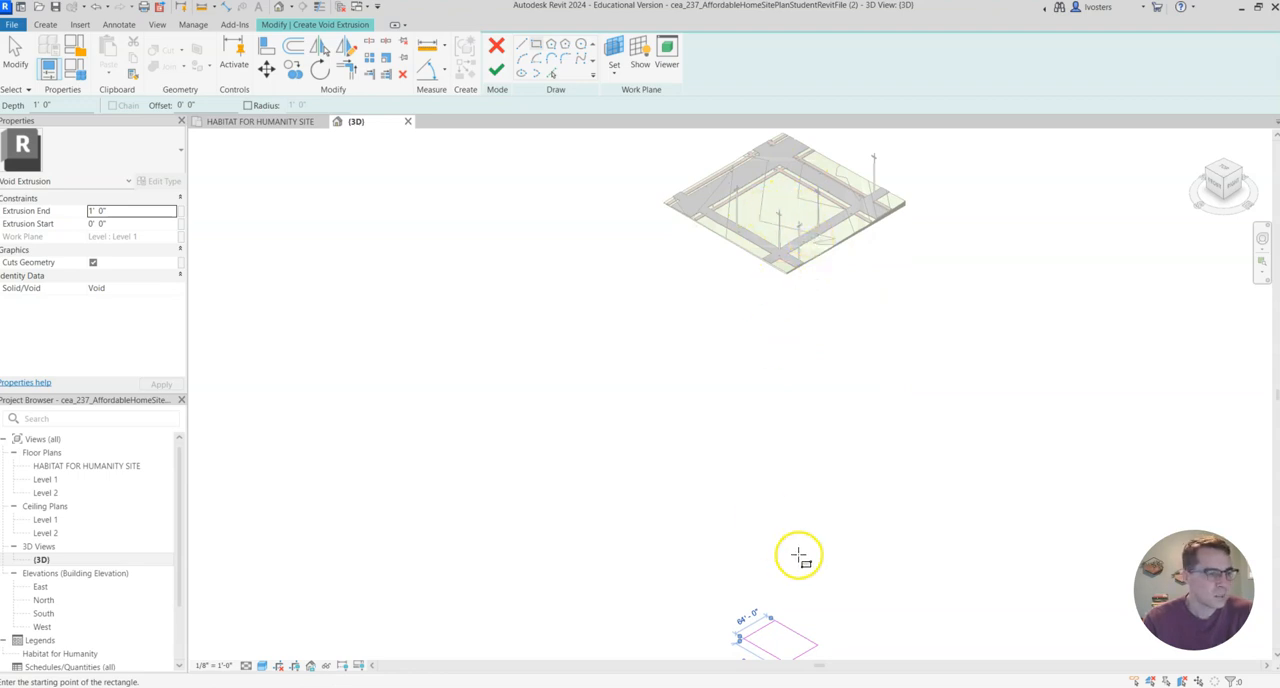
click(95, 212)
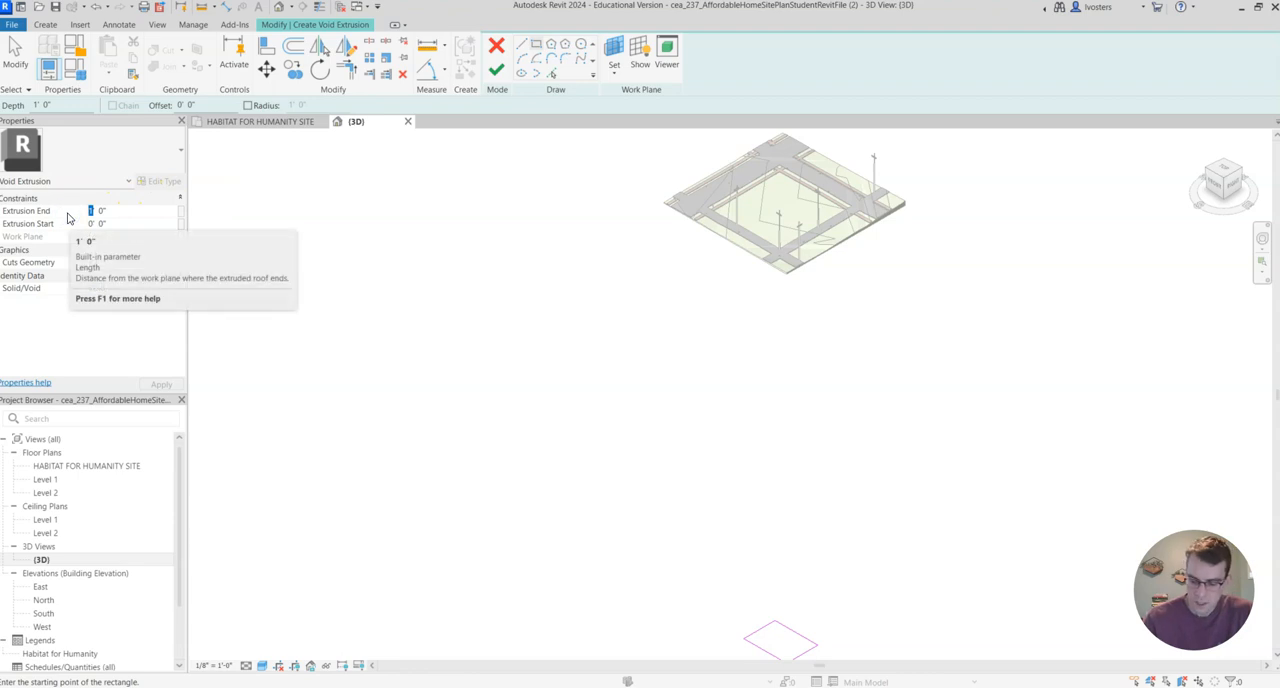
text(780)
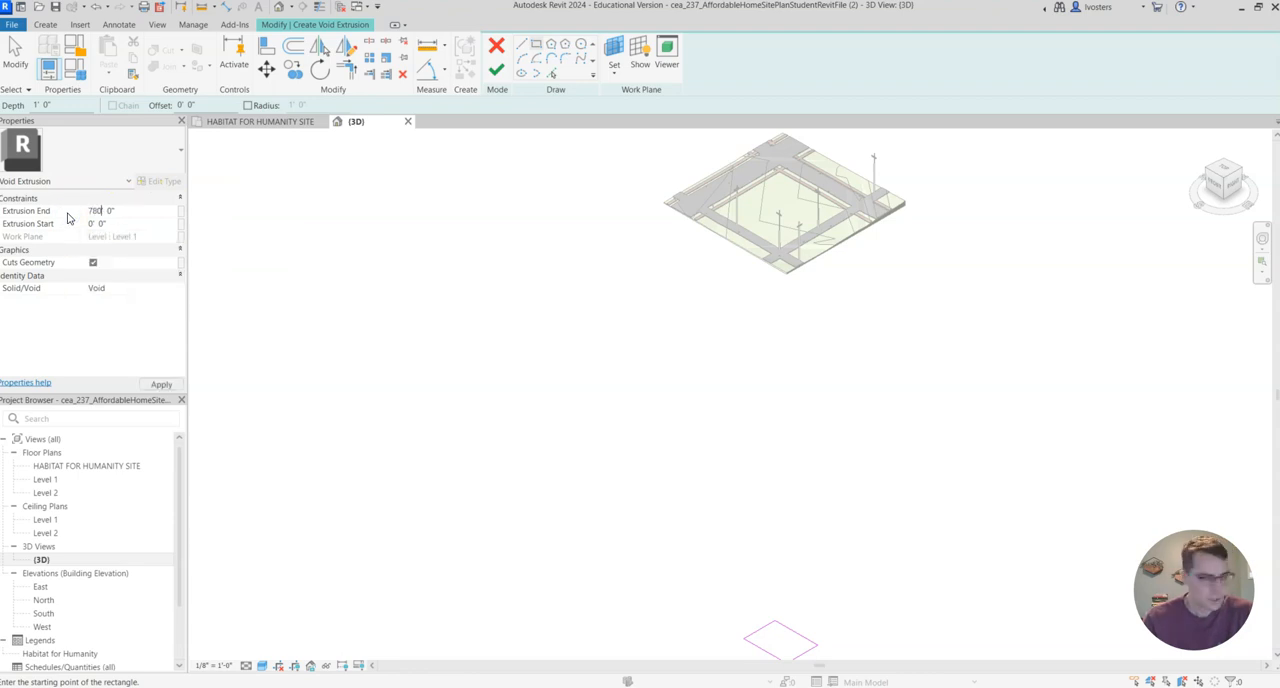
click(161, 385)
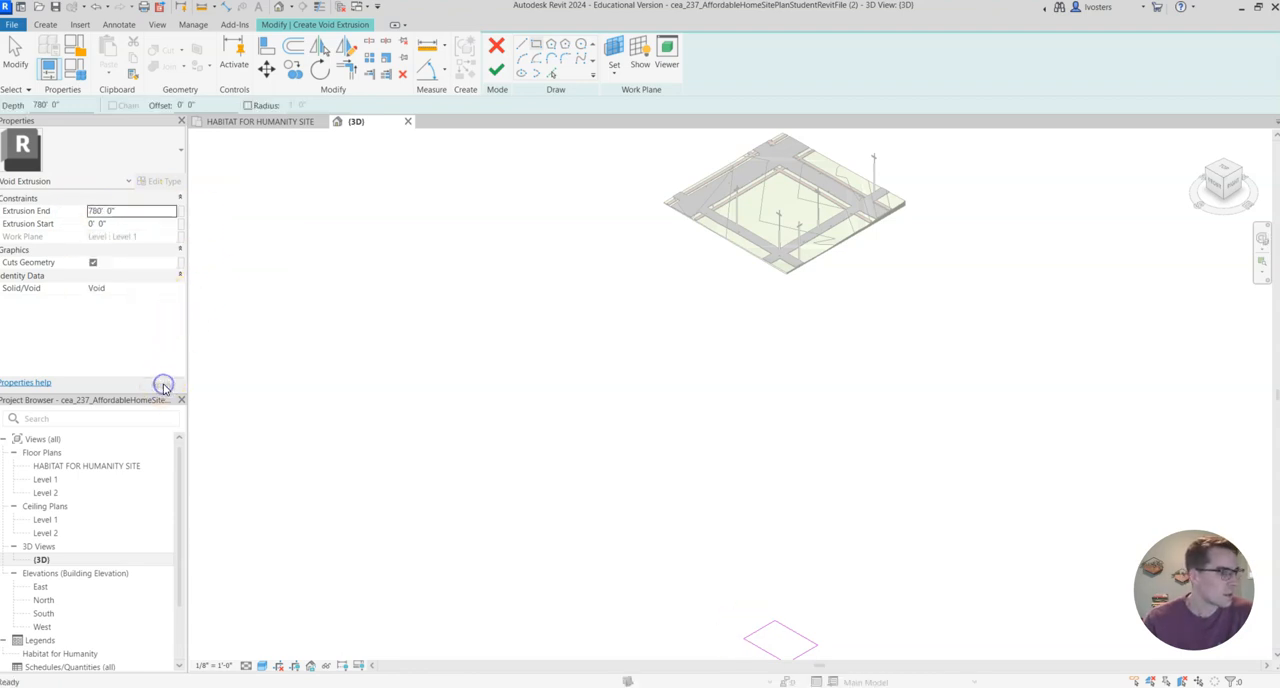
click(497, 70)
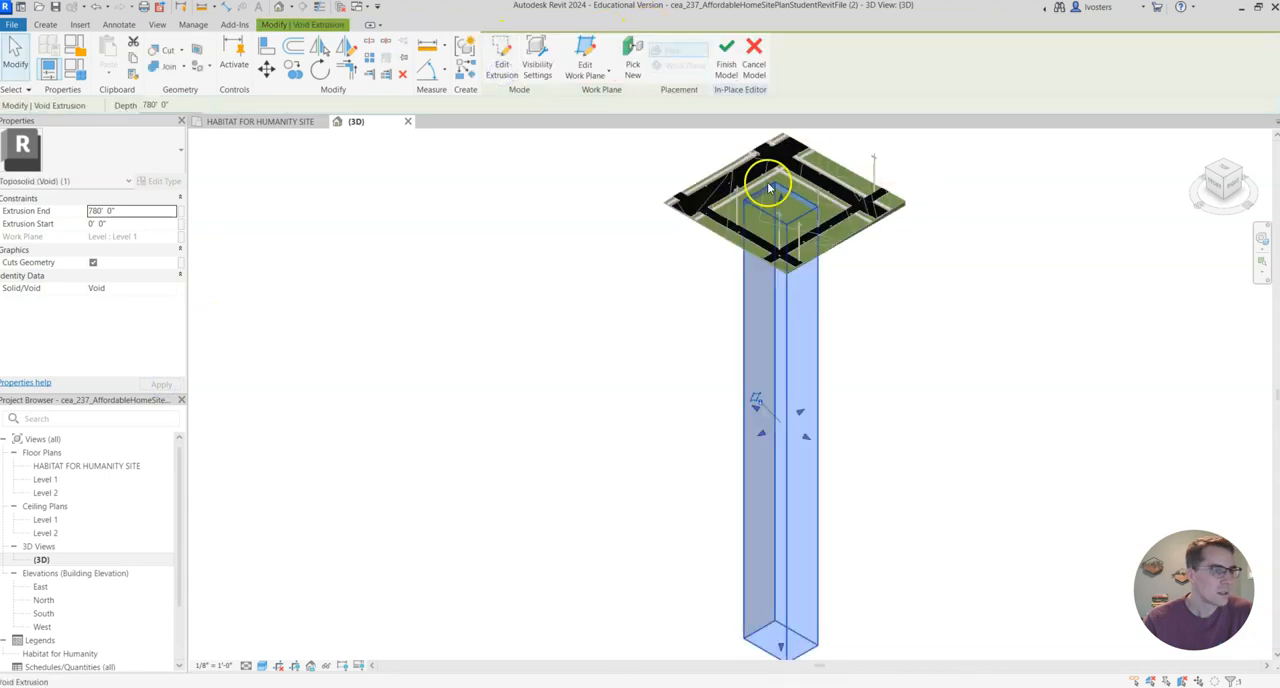
Stretch the upper face of the void above the terrain, to an extrusion end of about 798' 7".
scroll(786, 214, up, 2)
scroll(830, 236, down, 2)
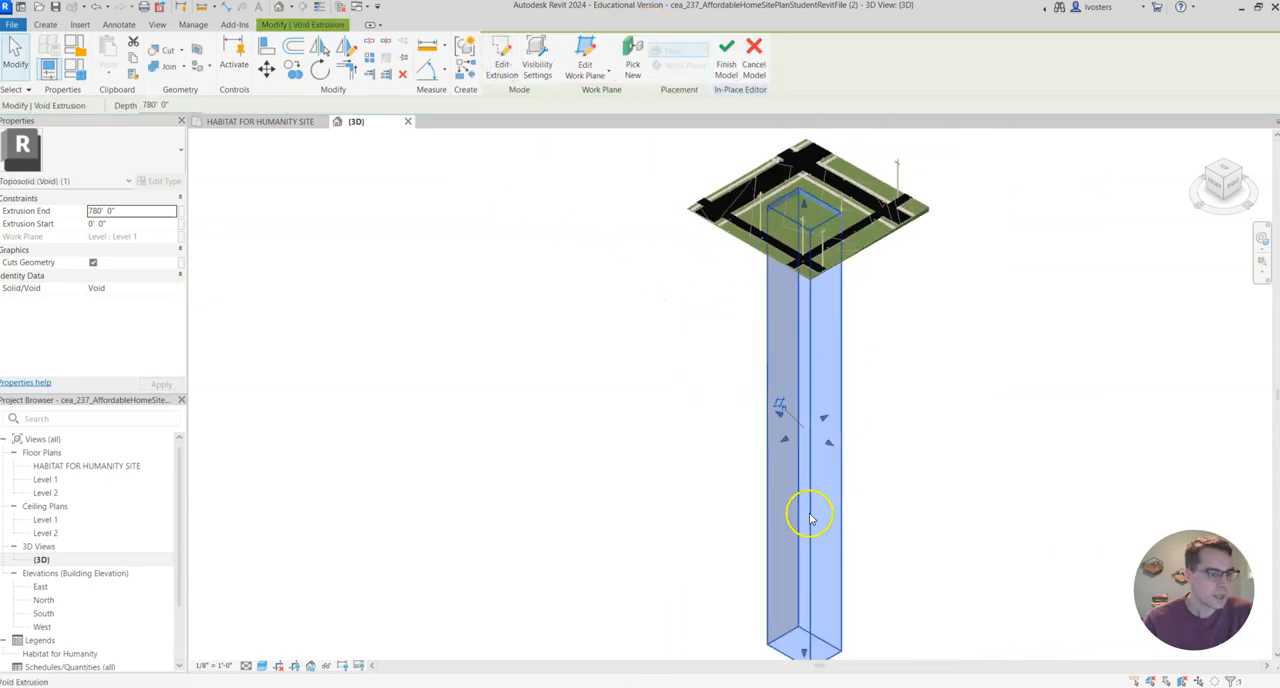
drag(804, 208, 804, 196)
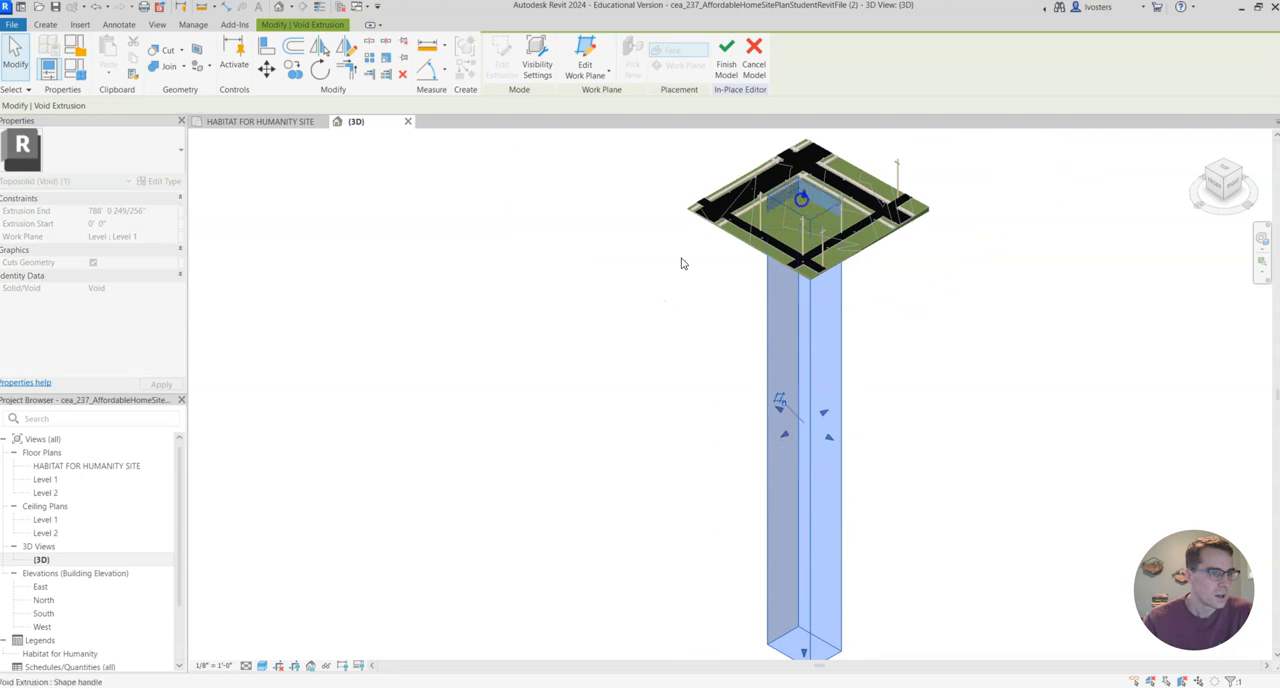
Examine the void from above, in 3D and from the right side to check how it passes through the toposolid.
click(1226, 172)
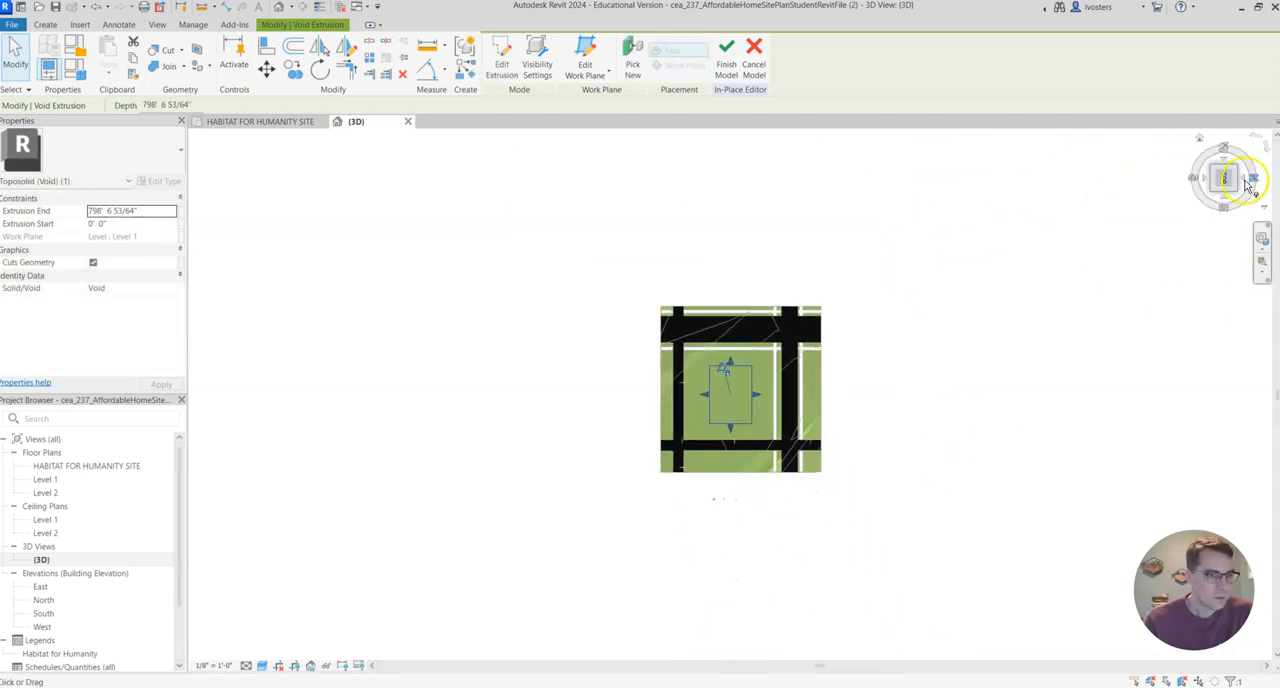
click(1215, 193)
scroll(740, 204, up, 5)
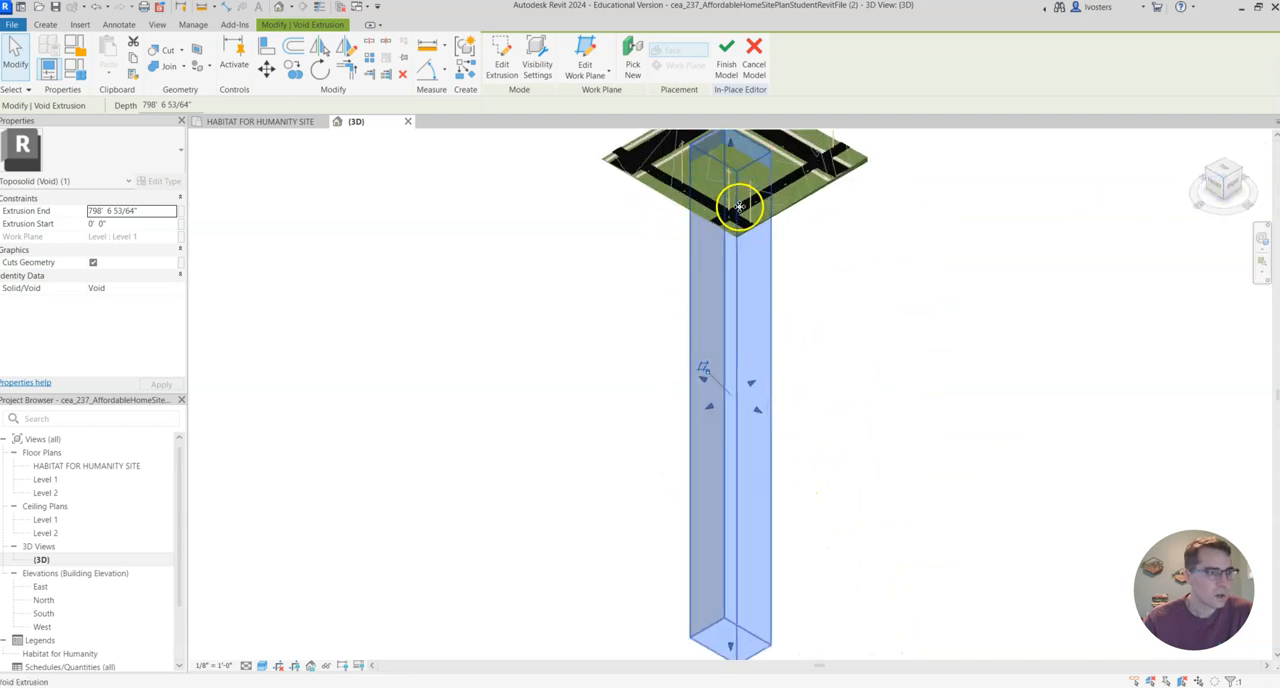
scroll(748, 200, down, 5)
scroll(808, 442, up, 2)
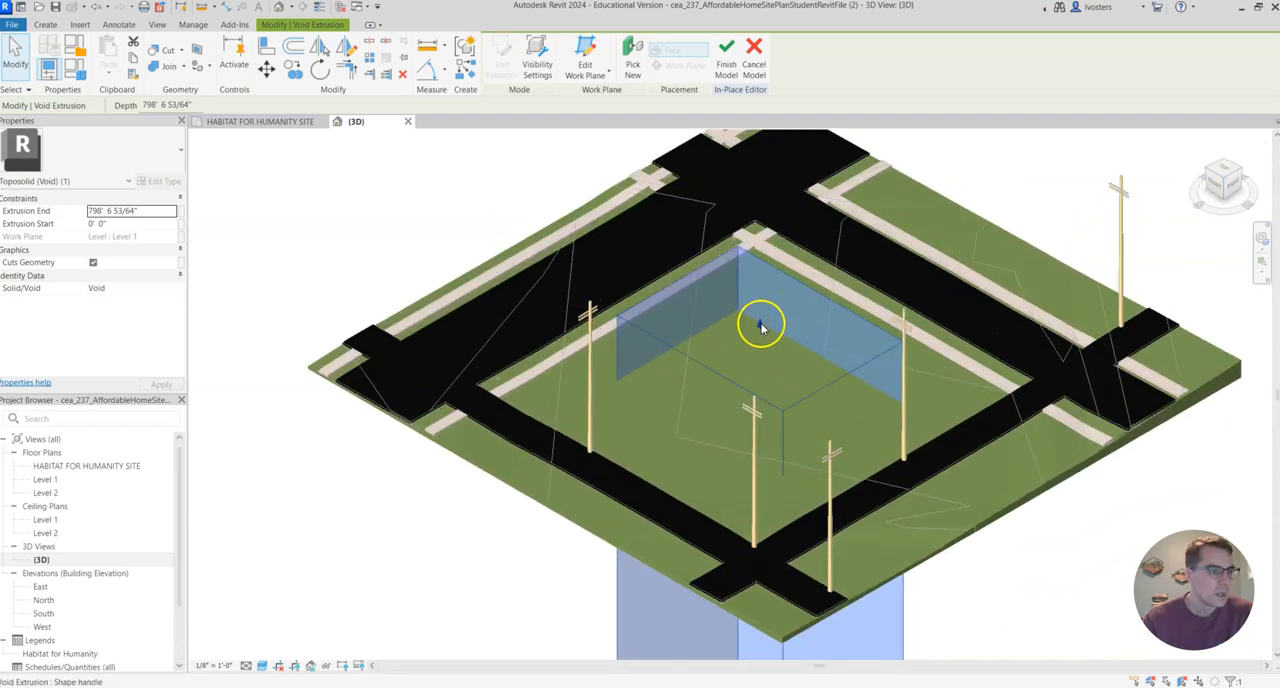
click(863, 334)
click(1235, 190)
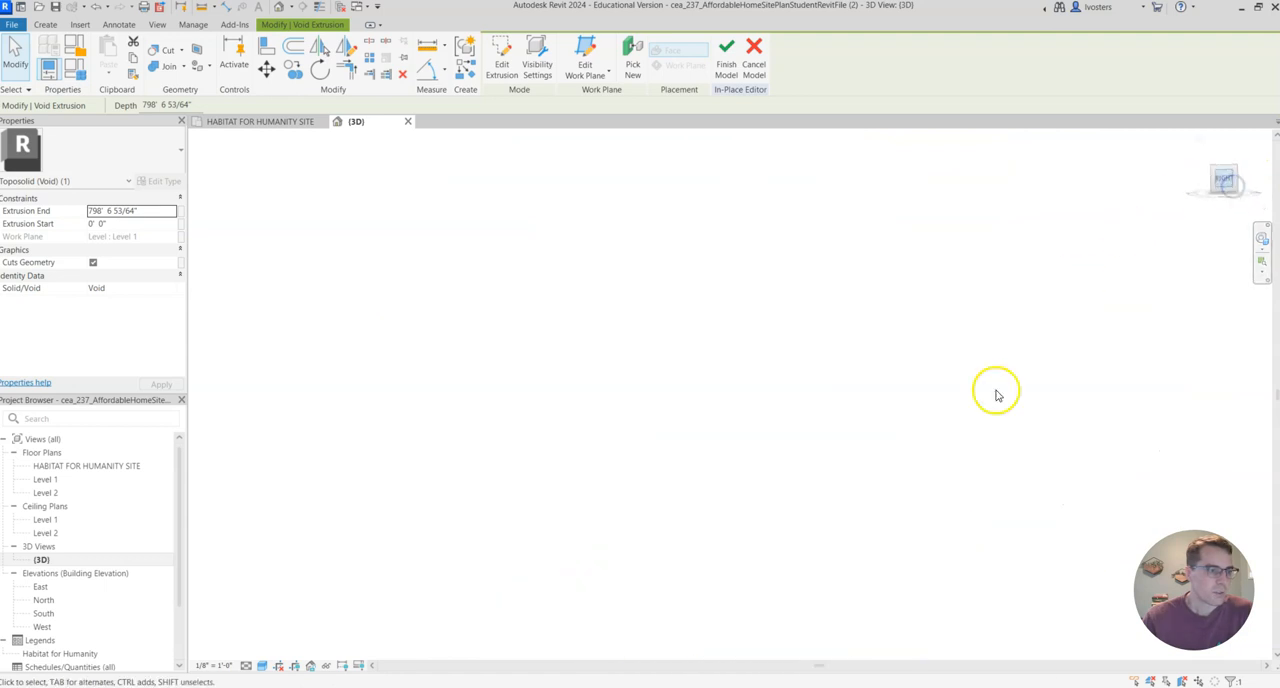
scroll(780, 480, up, 4)
middle_drag(781, 383, 781, 667)
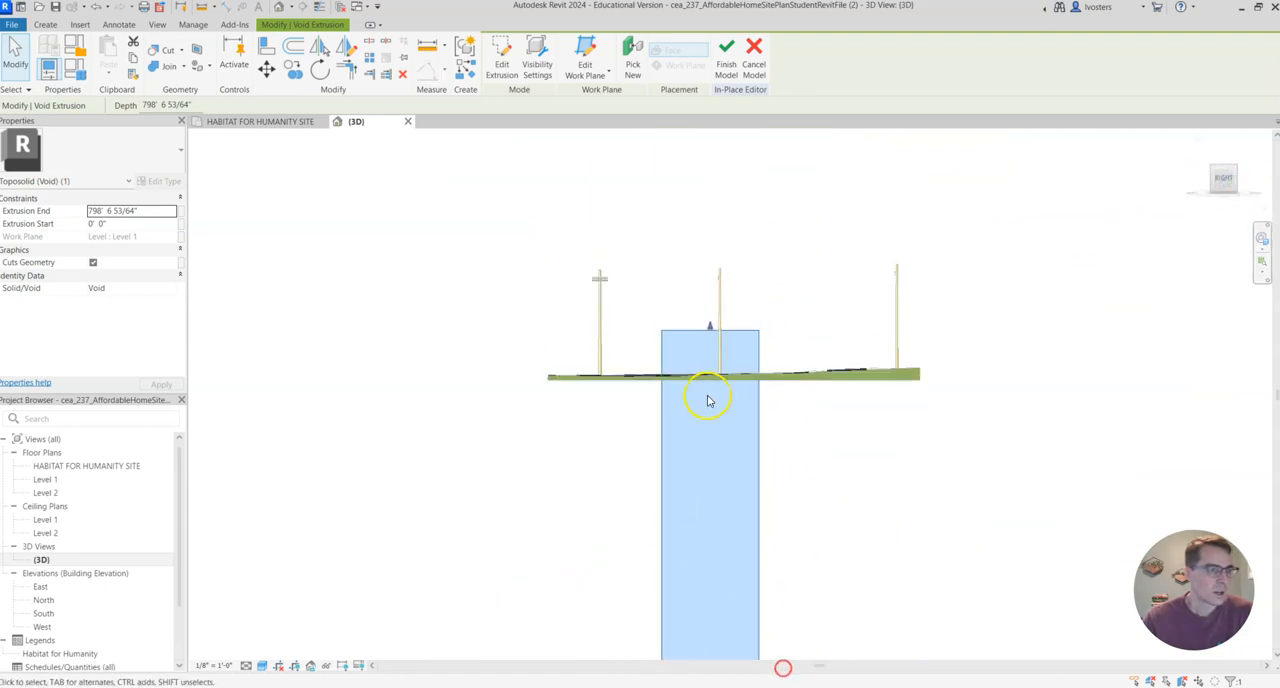
scroll(710, 340, up, 3)
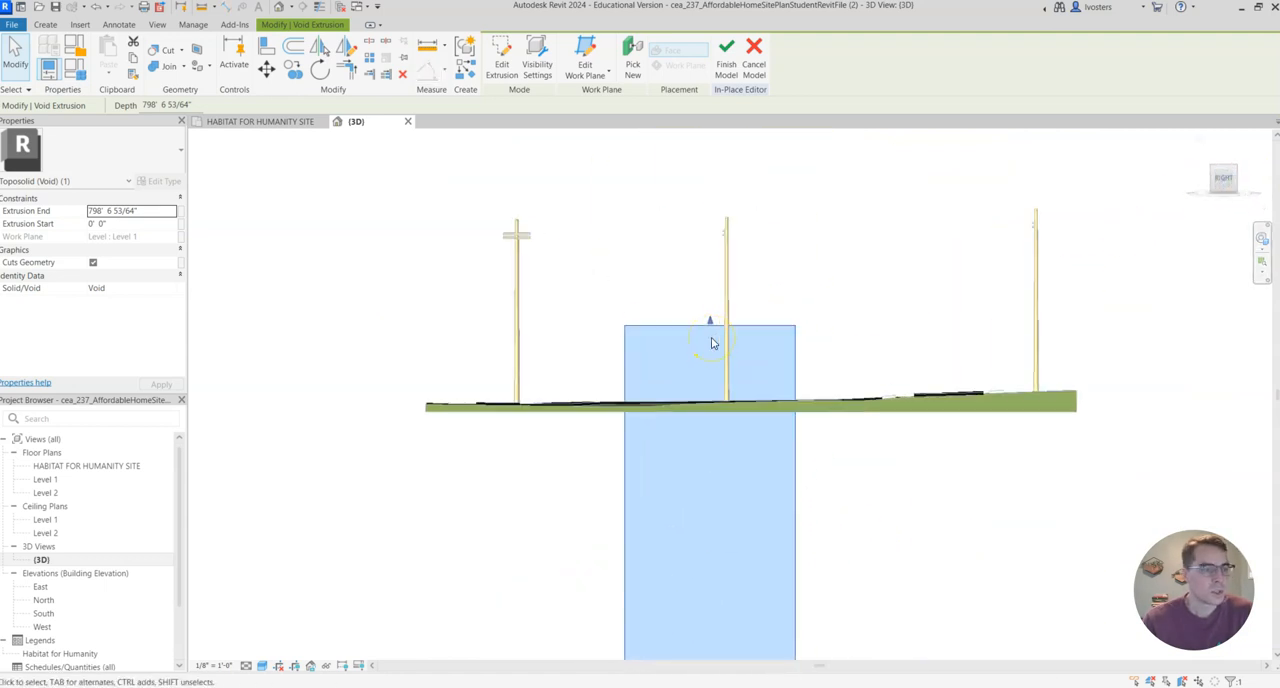
scroll(710, 350, up, 1)
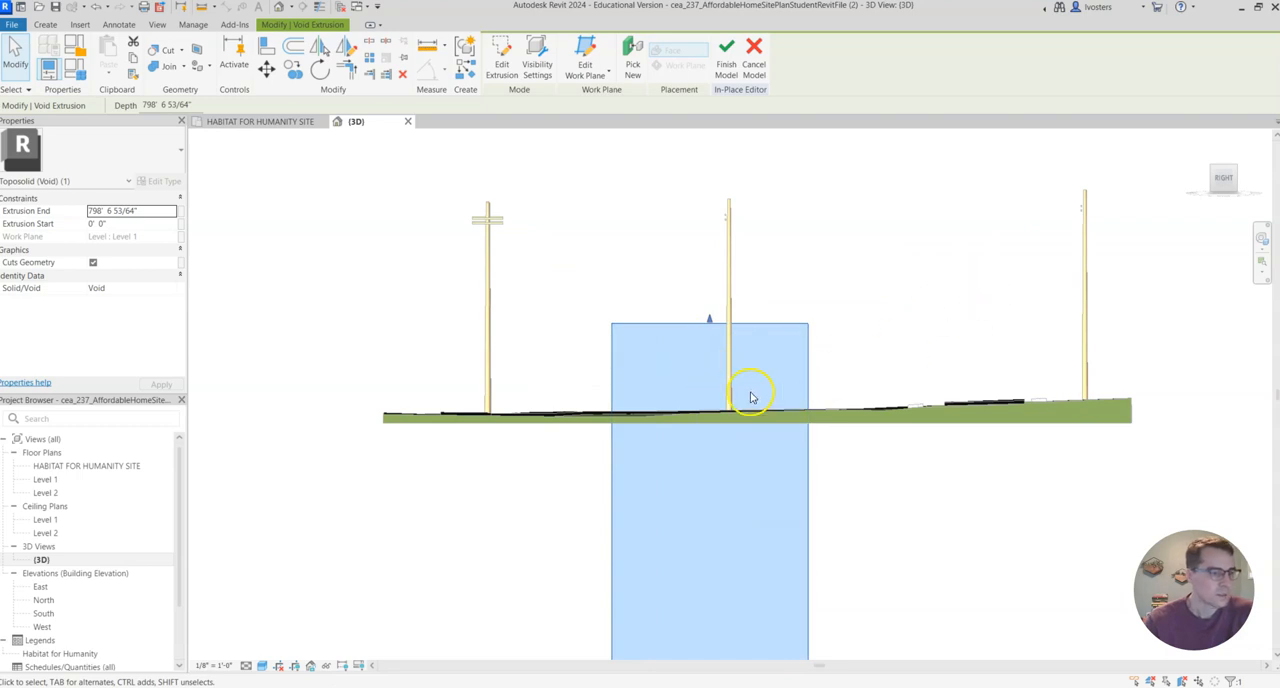
Cut the site toposolid with the void extrusion and finish the in-place model.
click(1210, 166)
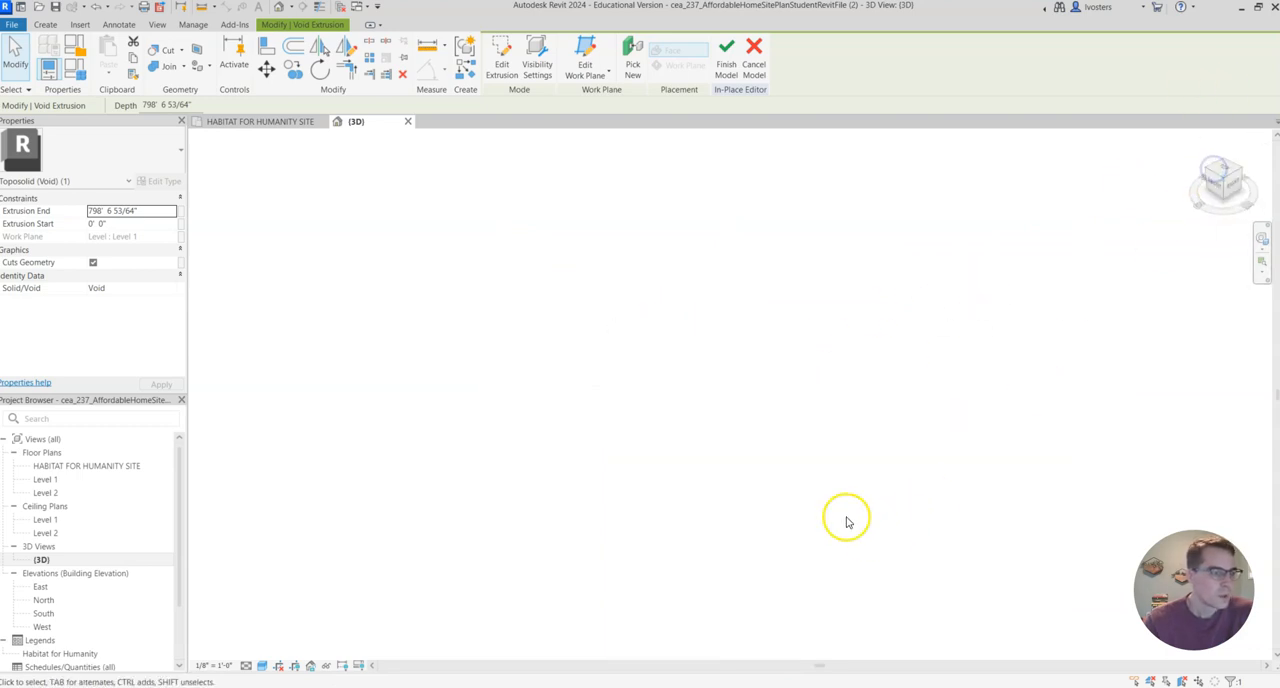
scroll(729, 178, up, 2)
middle_drag(755, 189, 752, 414)
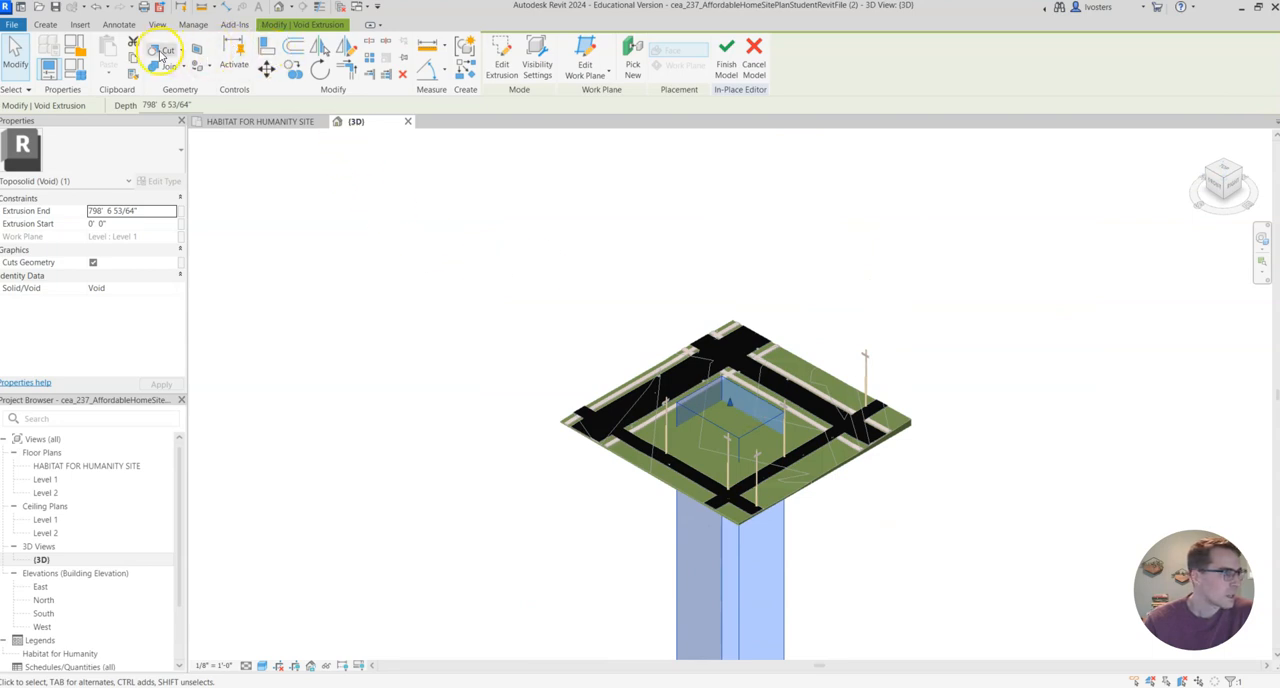
click(166, 51)
scroll(689, 374, up, 3)
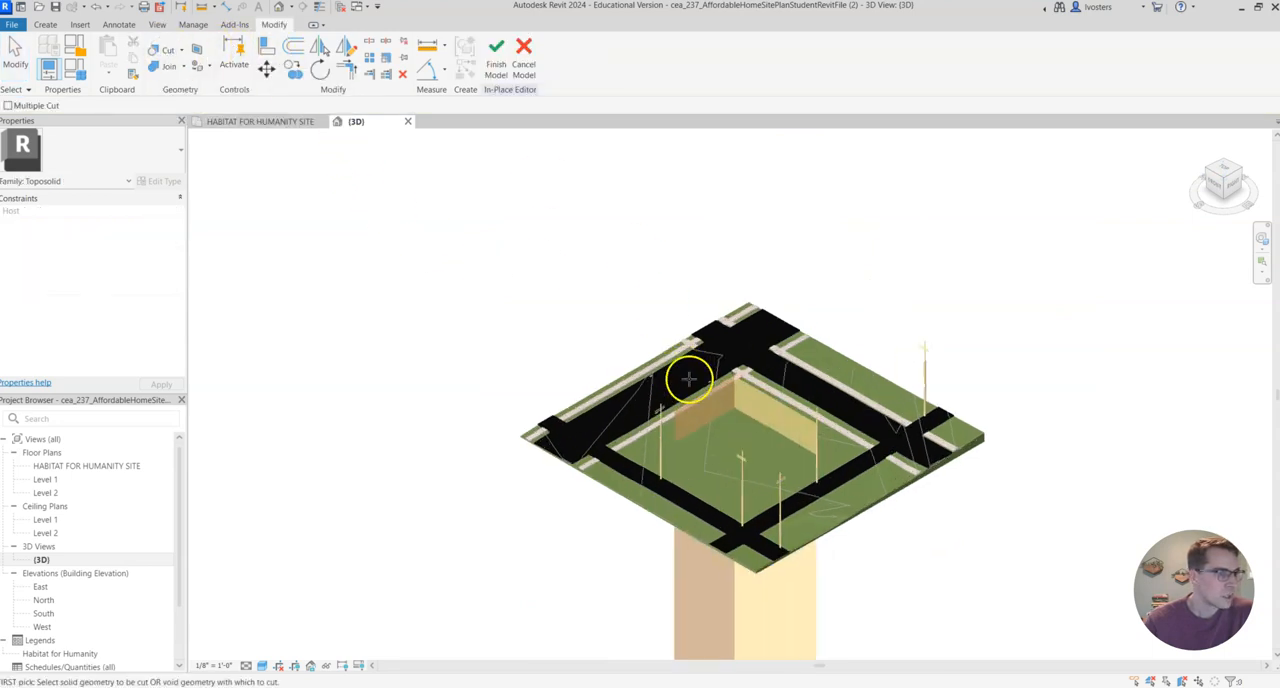
click(742, 393)
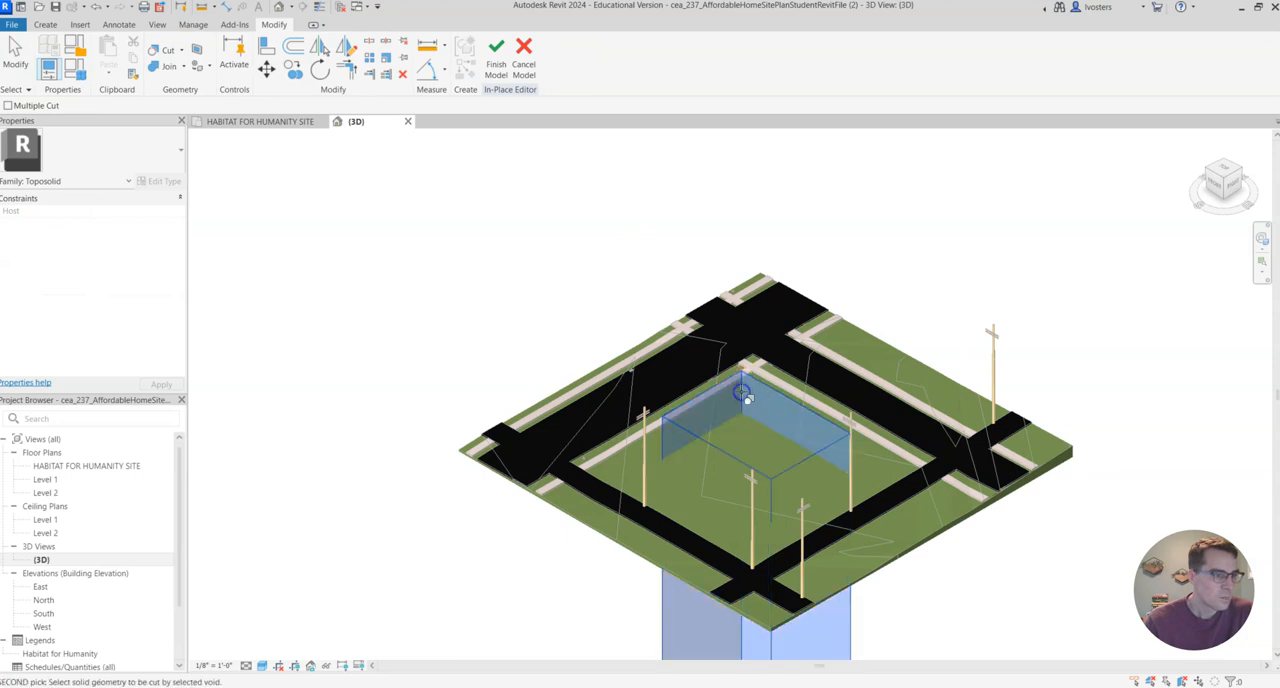
click(662, 570)
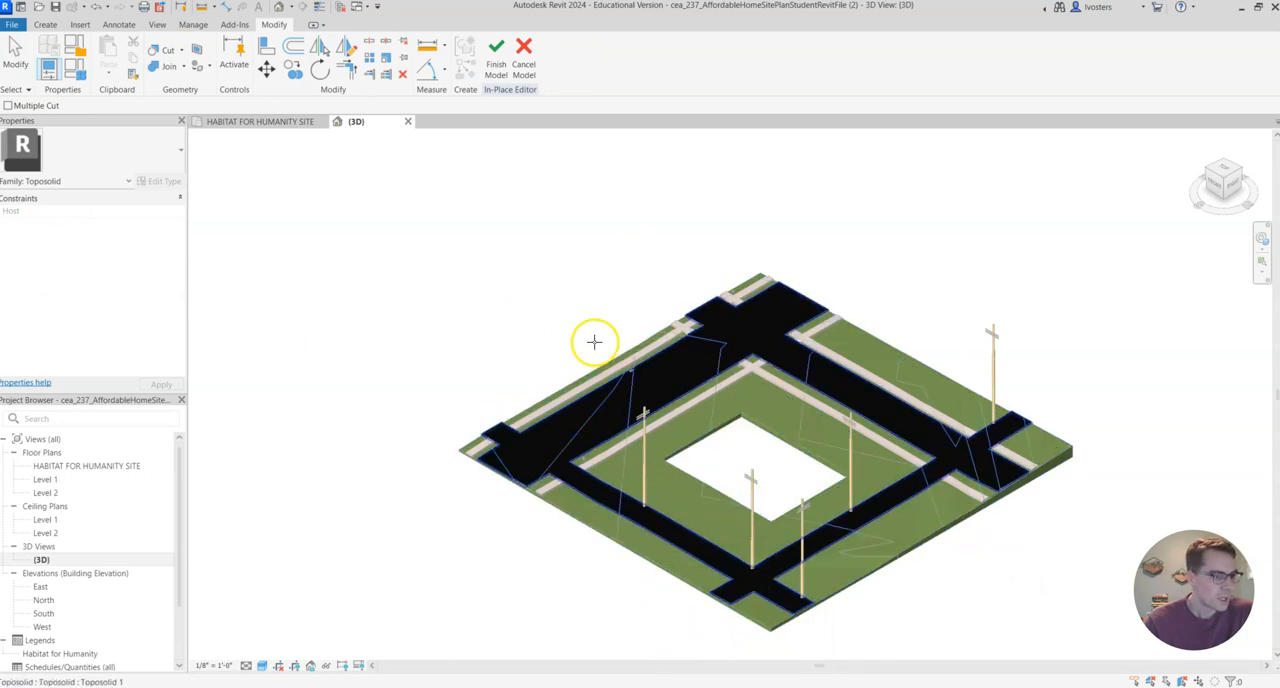
click(501, 58)
middle_drag(943, 257, 946, 210)
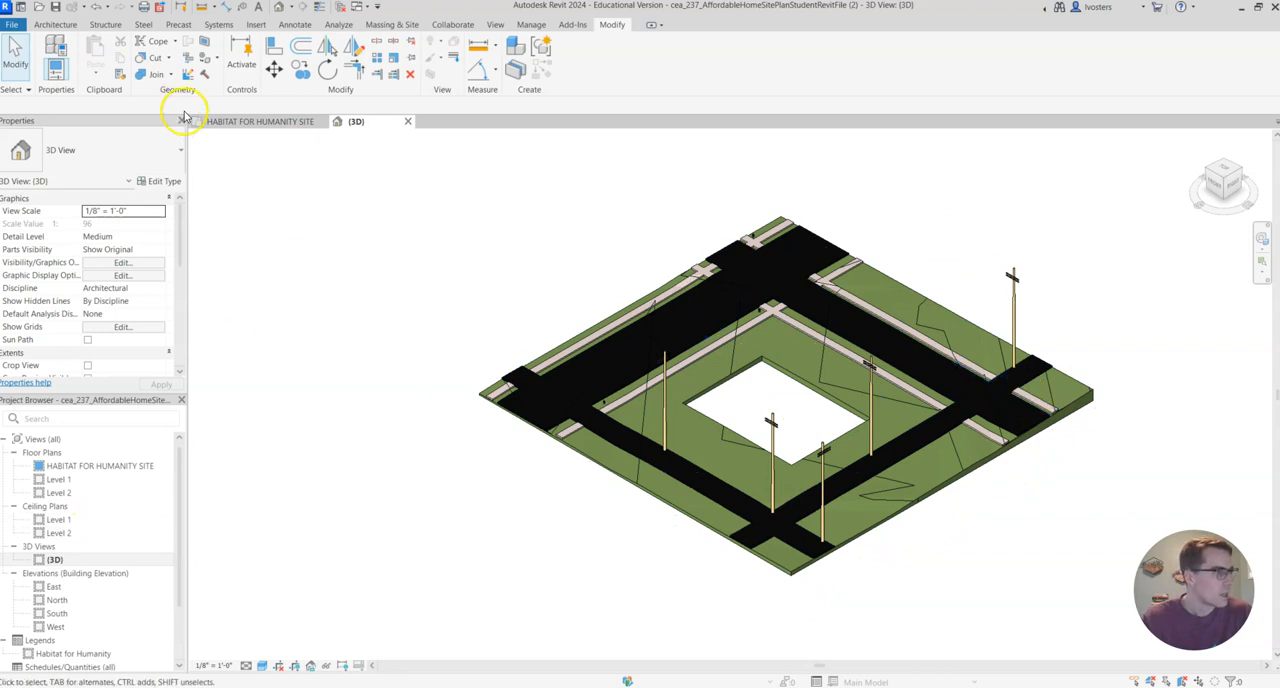
Link the Revit model Foundation_ytest1.rvt into the site using Auto - Internal Origin to Internal Origin positioning.
click(257, 25)
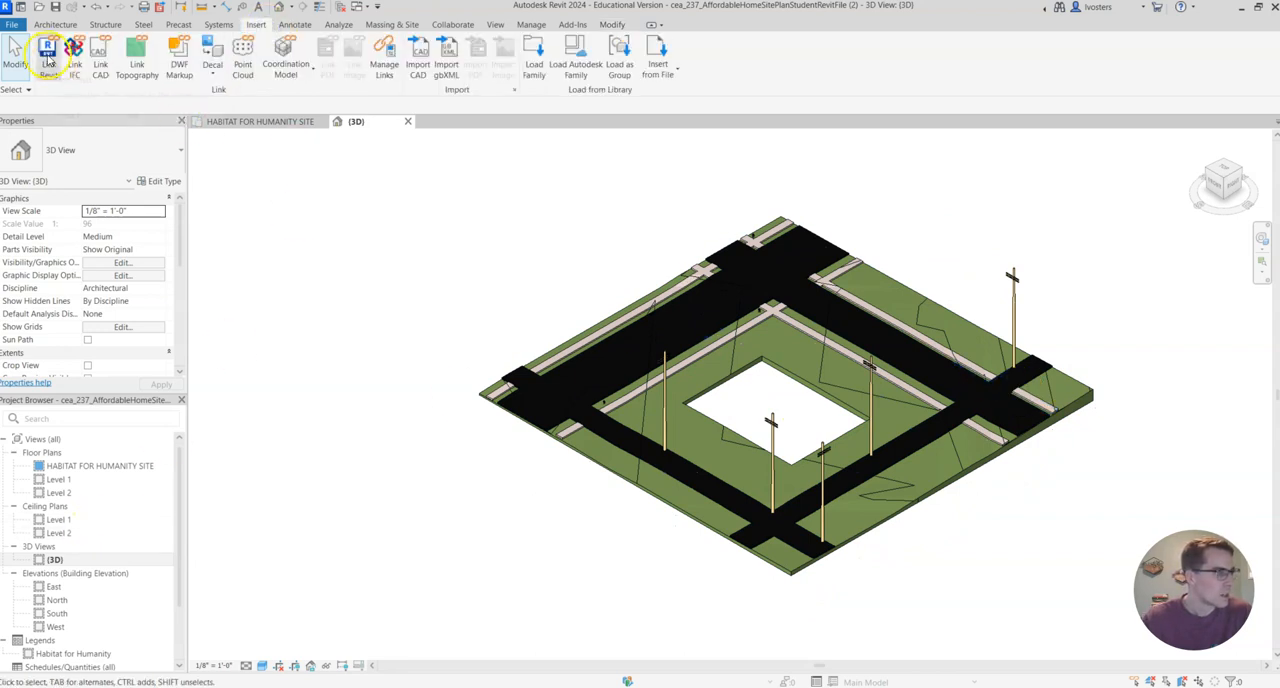
click(47, 60)
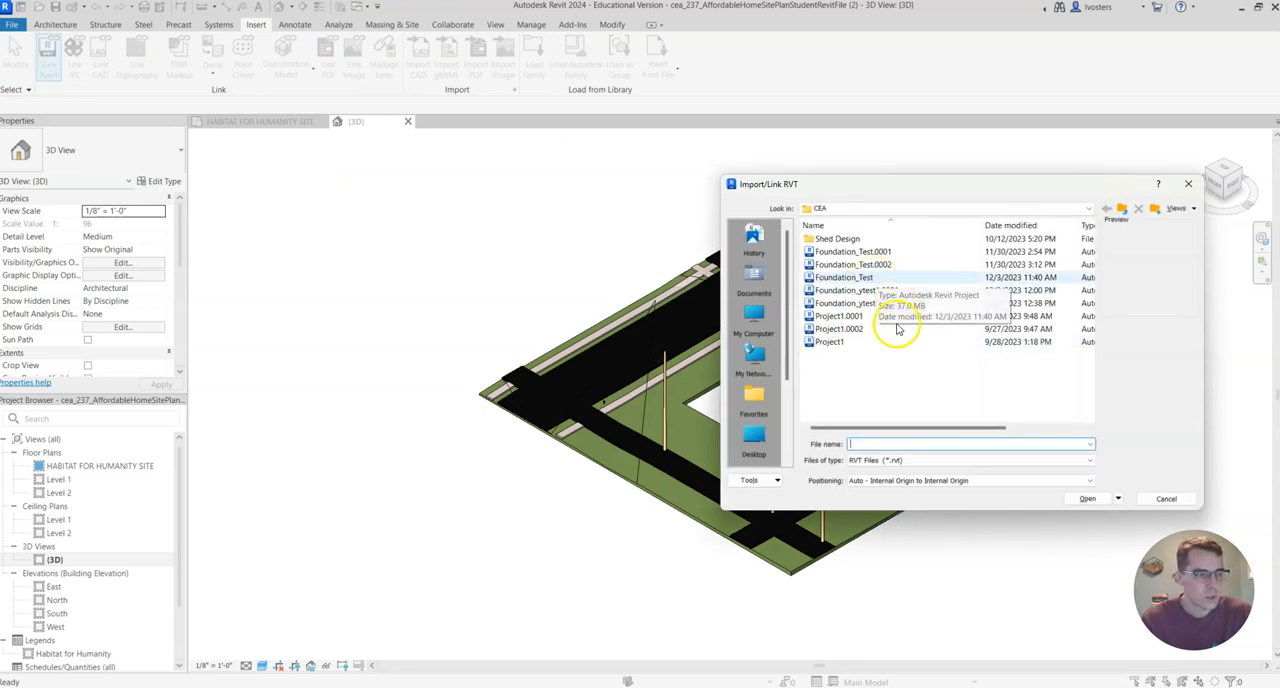
click(862, 304)
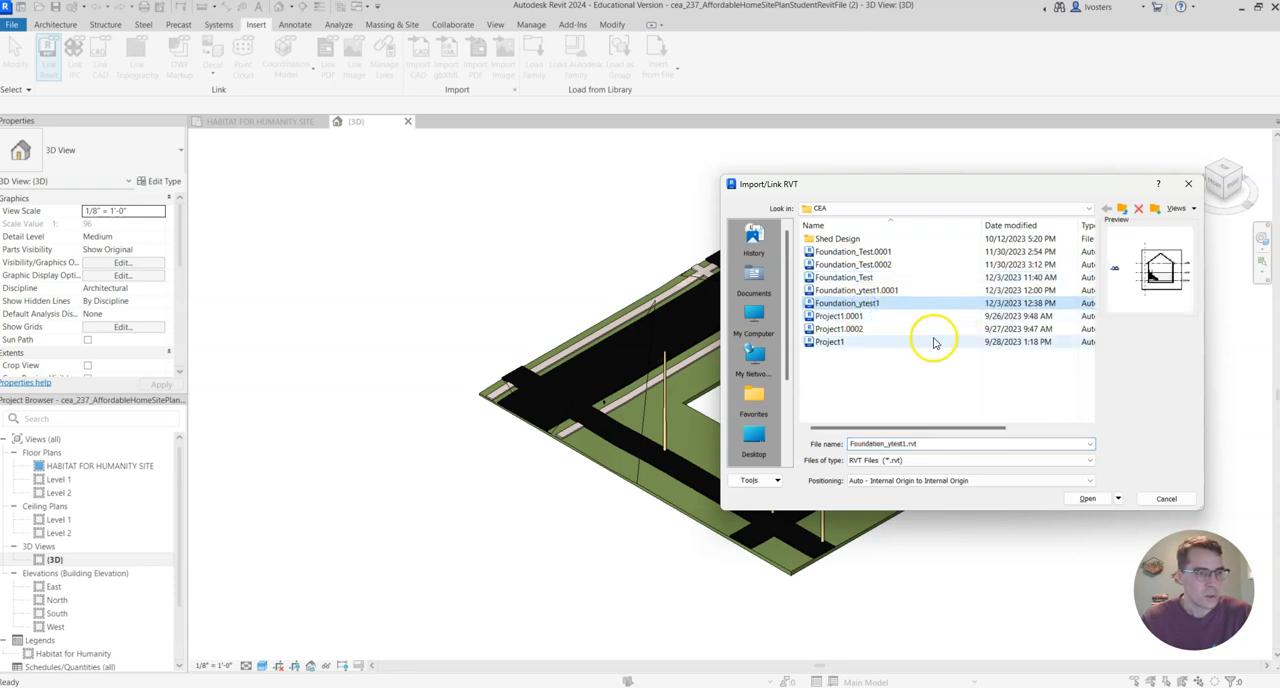
click(880, 281)
click(881, 304)
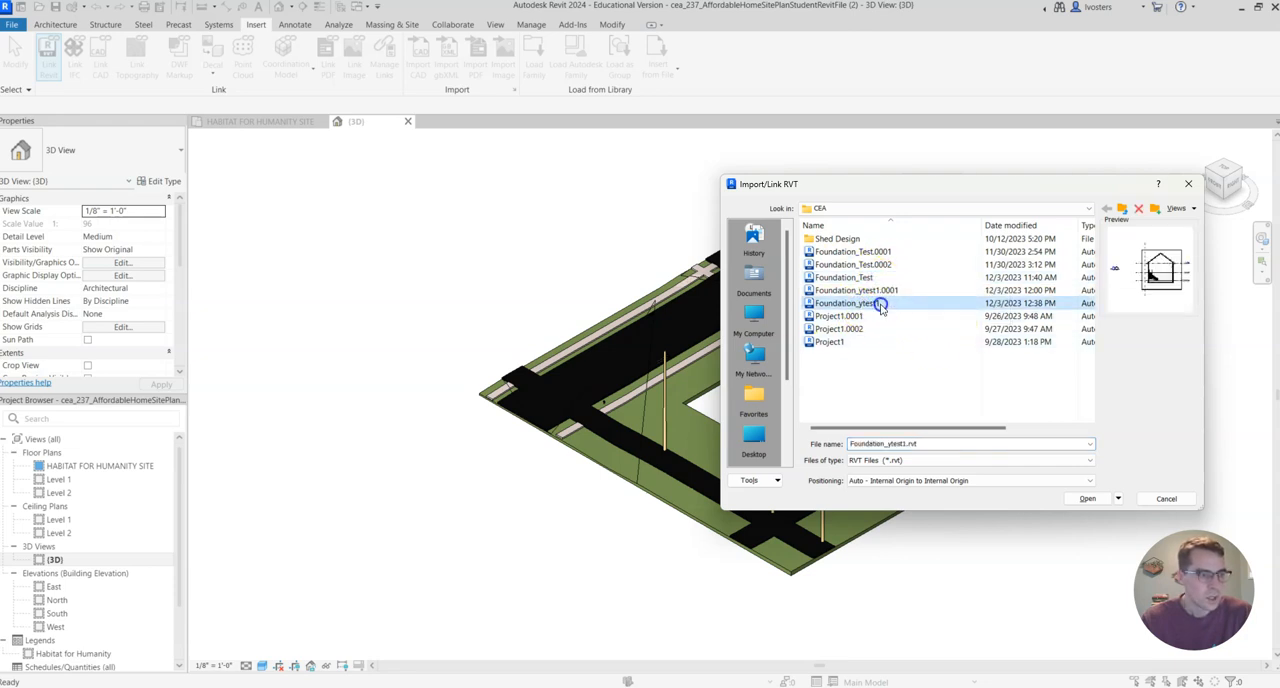
click(1088, 499)
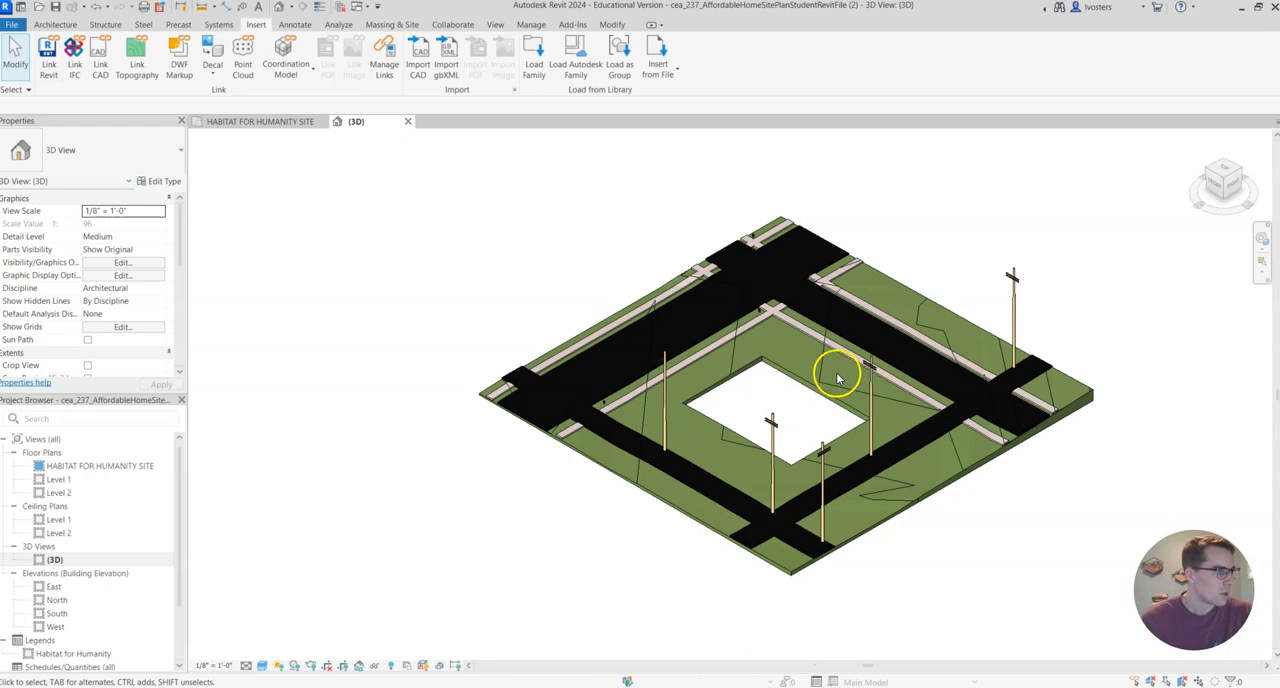
Move the linked foundation model straight up by 770' in the front view.
scroll(760, 400, down, 8)
middle_drag(819, 492, 800, 330)
scroll(769, 357, up, 3)
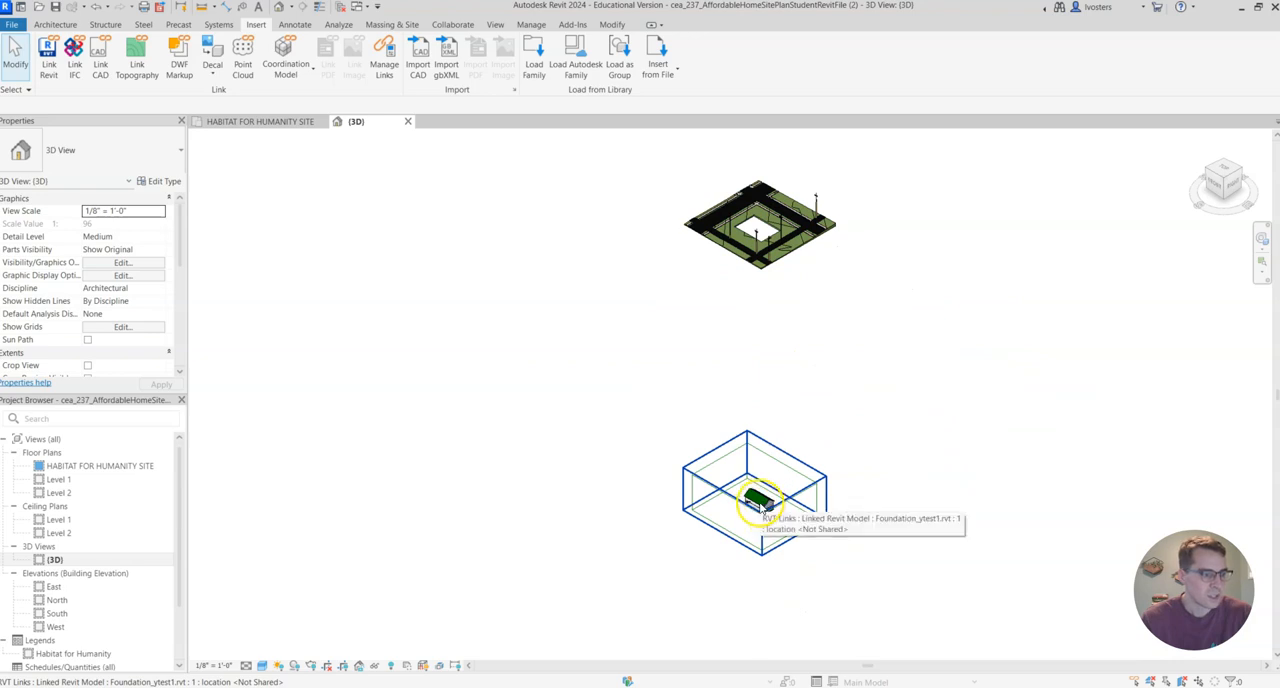
click(1221, 192)
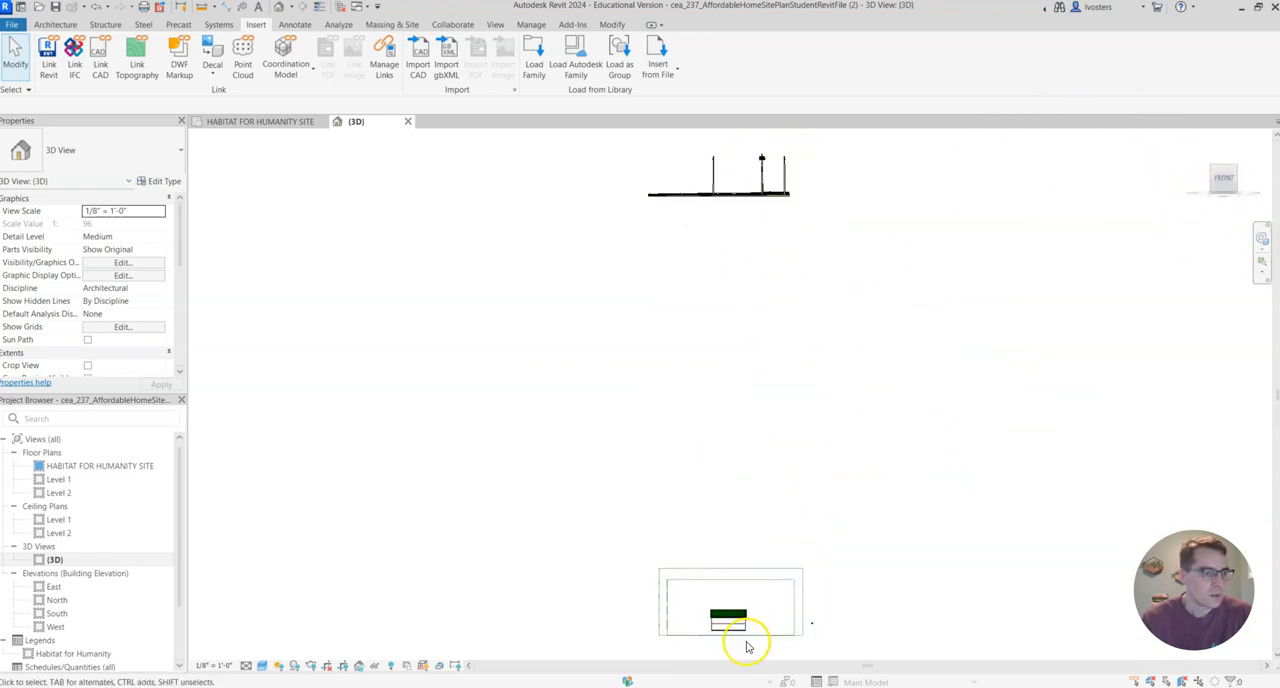
click(733, 620)
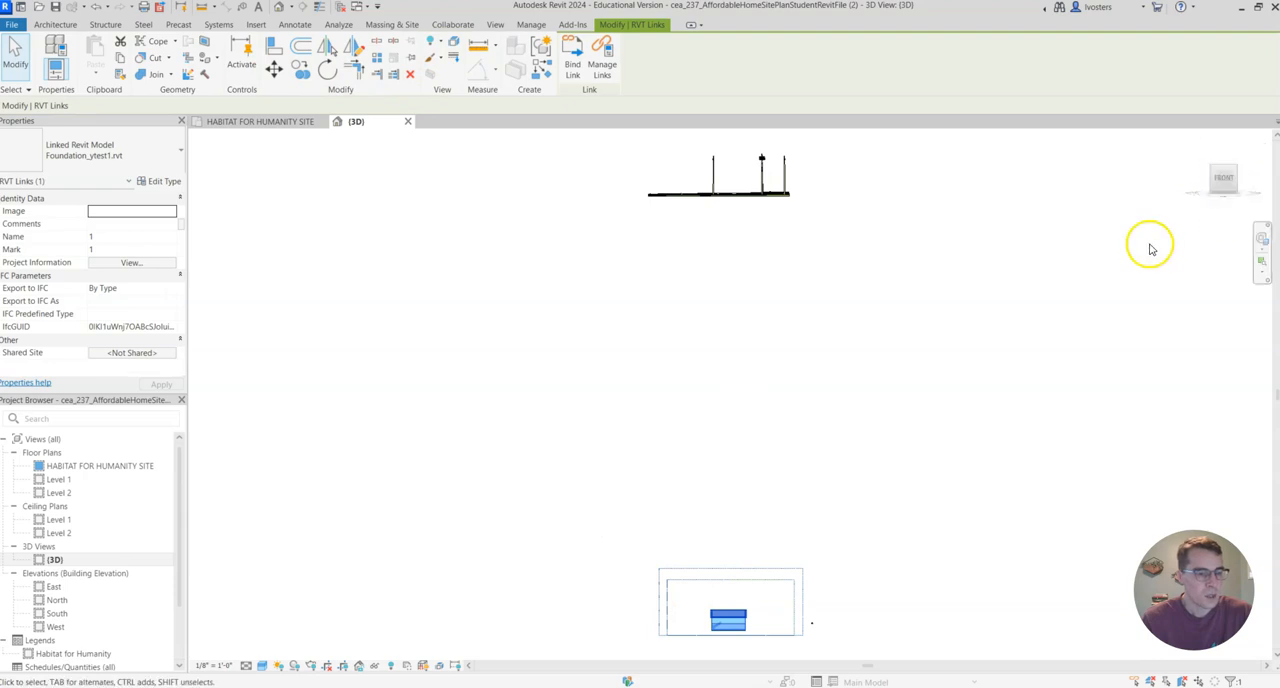
click(276, 69)
scroll(729, 637, up, 3)
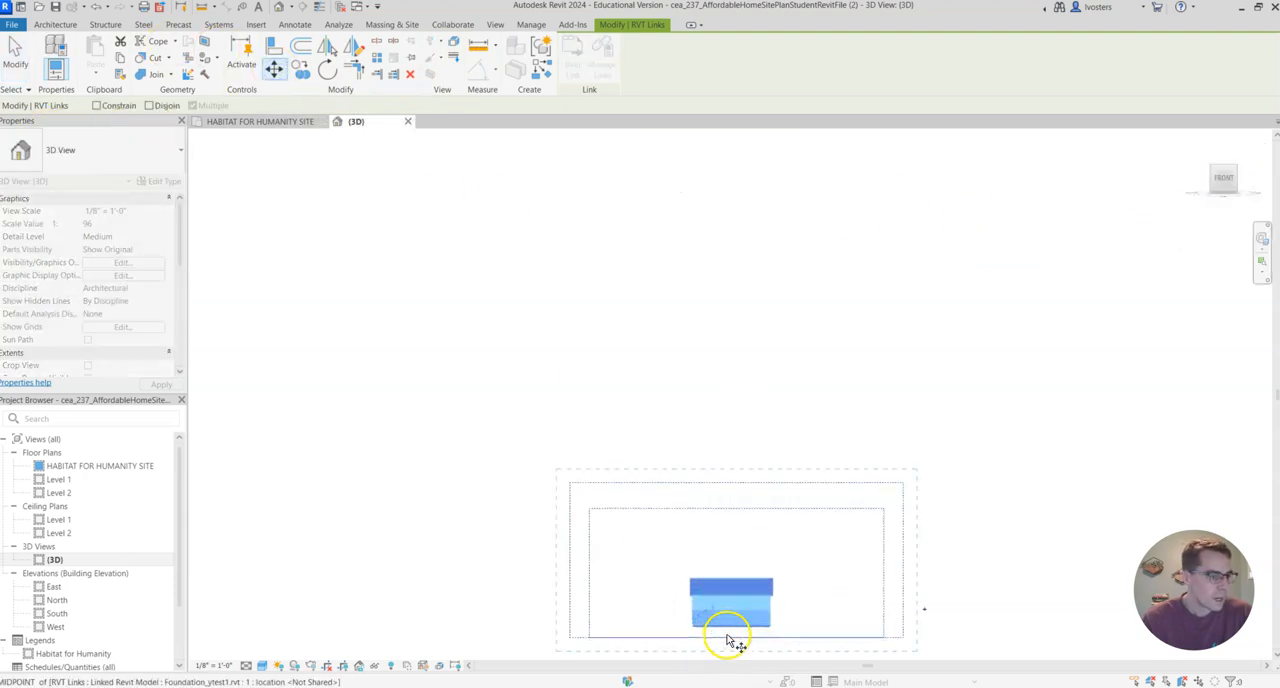
click(732, 634)
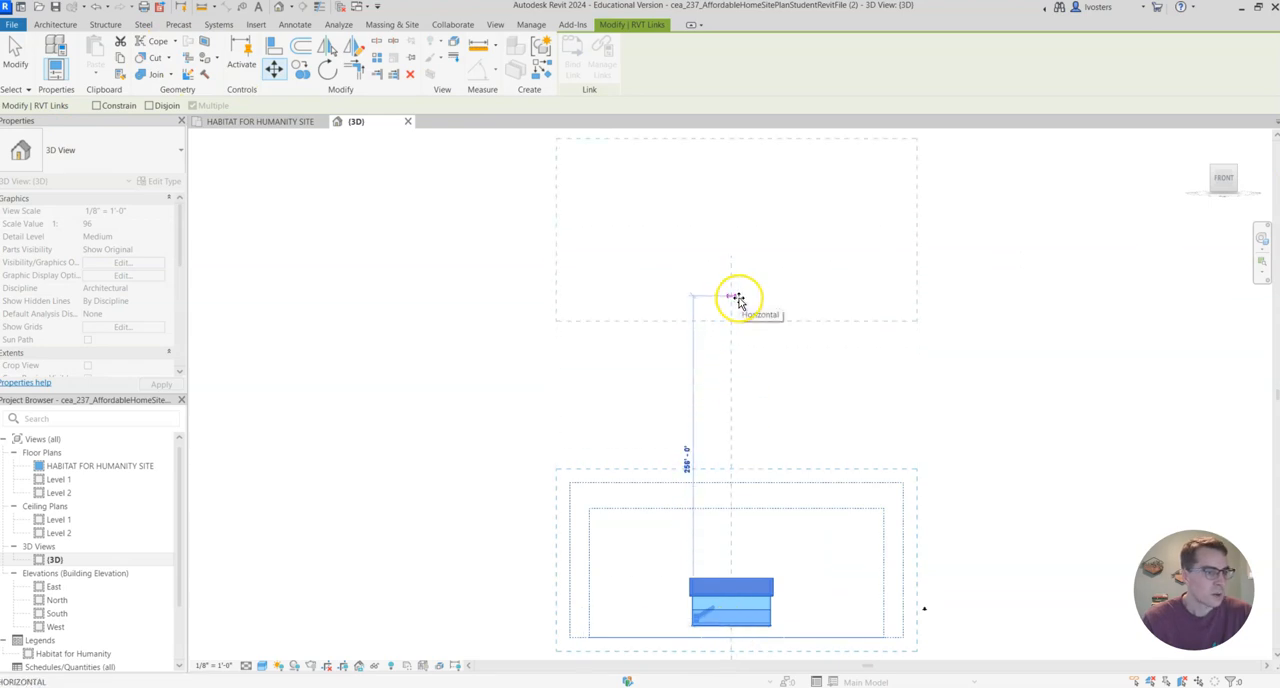
text(770)
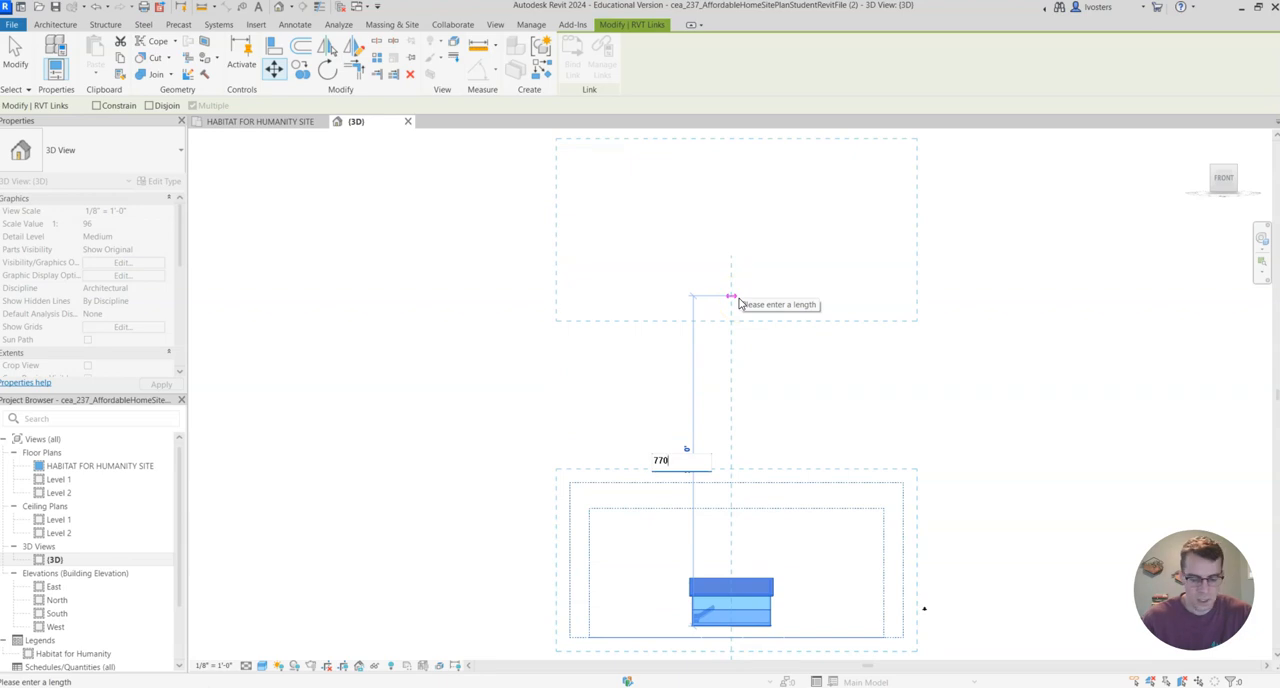
text(')
key(Return)
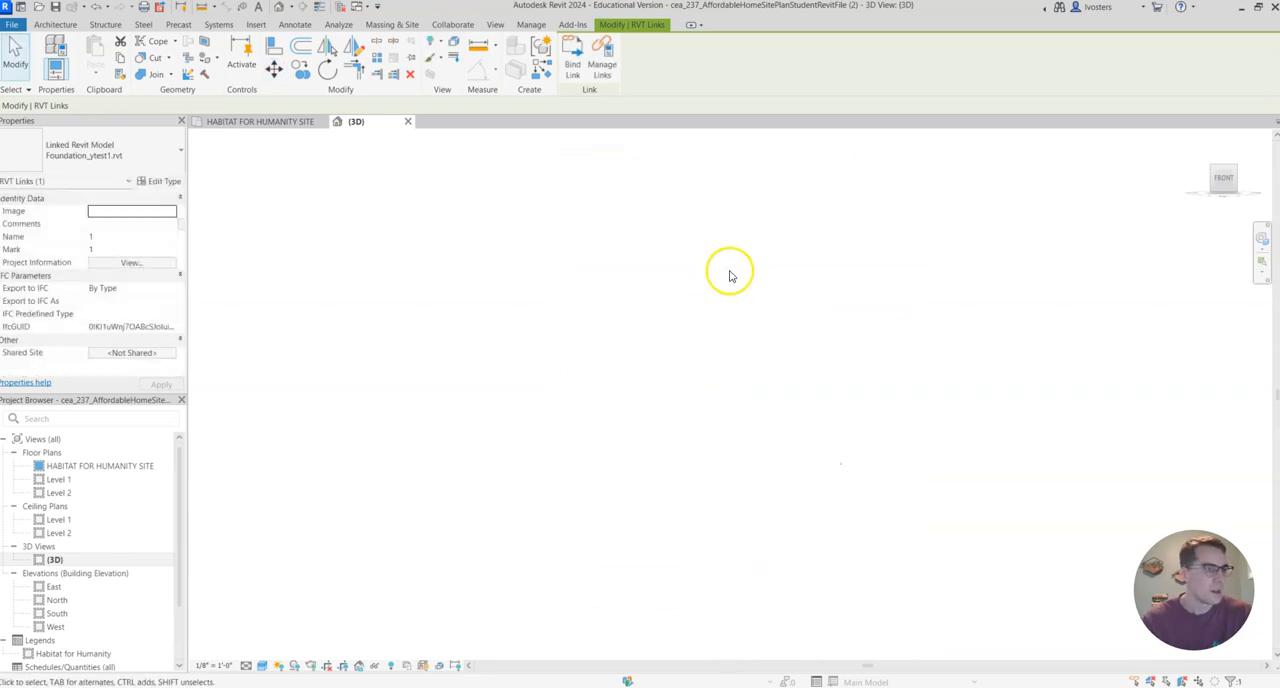
Examine how the linked building sits in the site excavation, from the front and in 3D.
middle_drag(621, 296, 757, 514)
scroll(761, 368, up, 3)
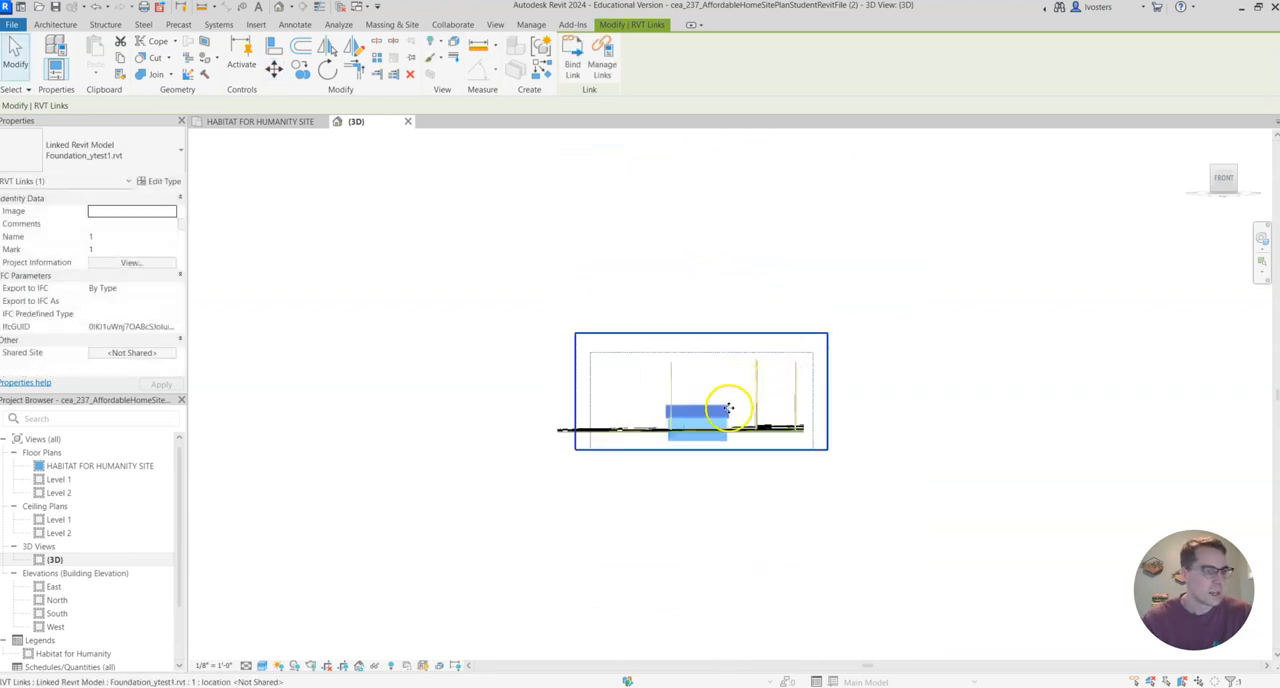
scroll(730, 411, up, 3)
scroll(714, 429, up, 2)
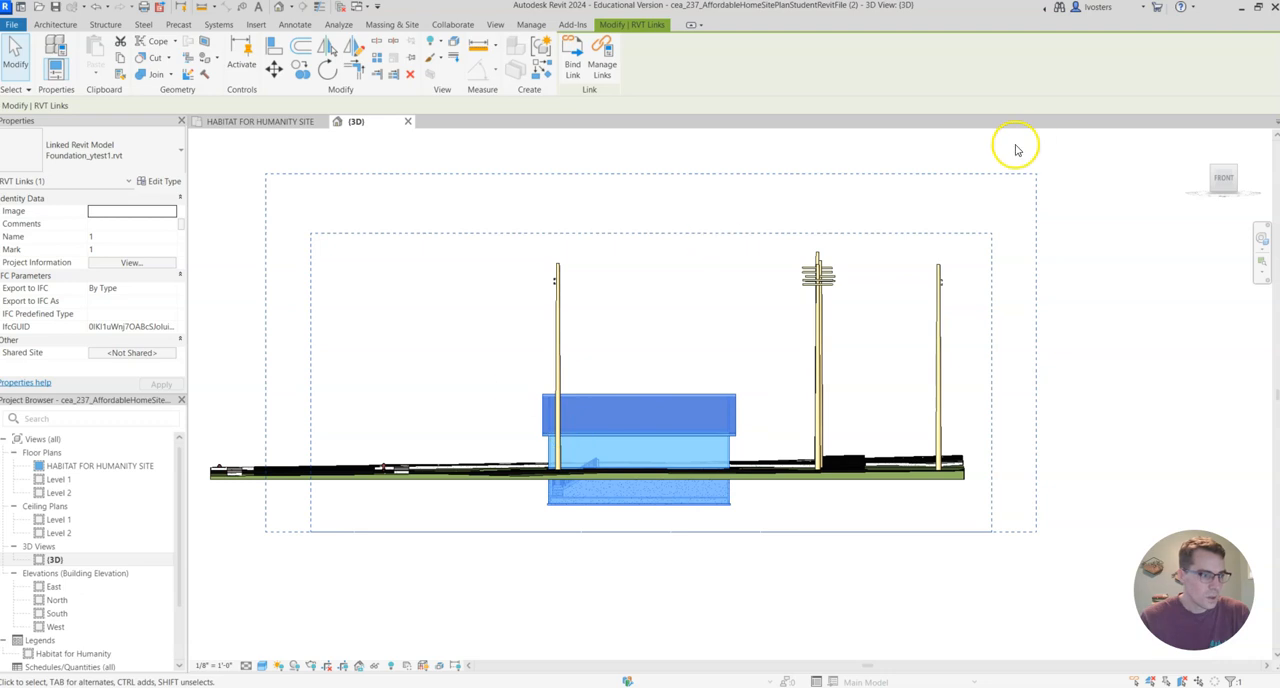
click(1218, 176)
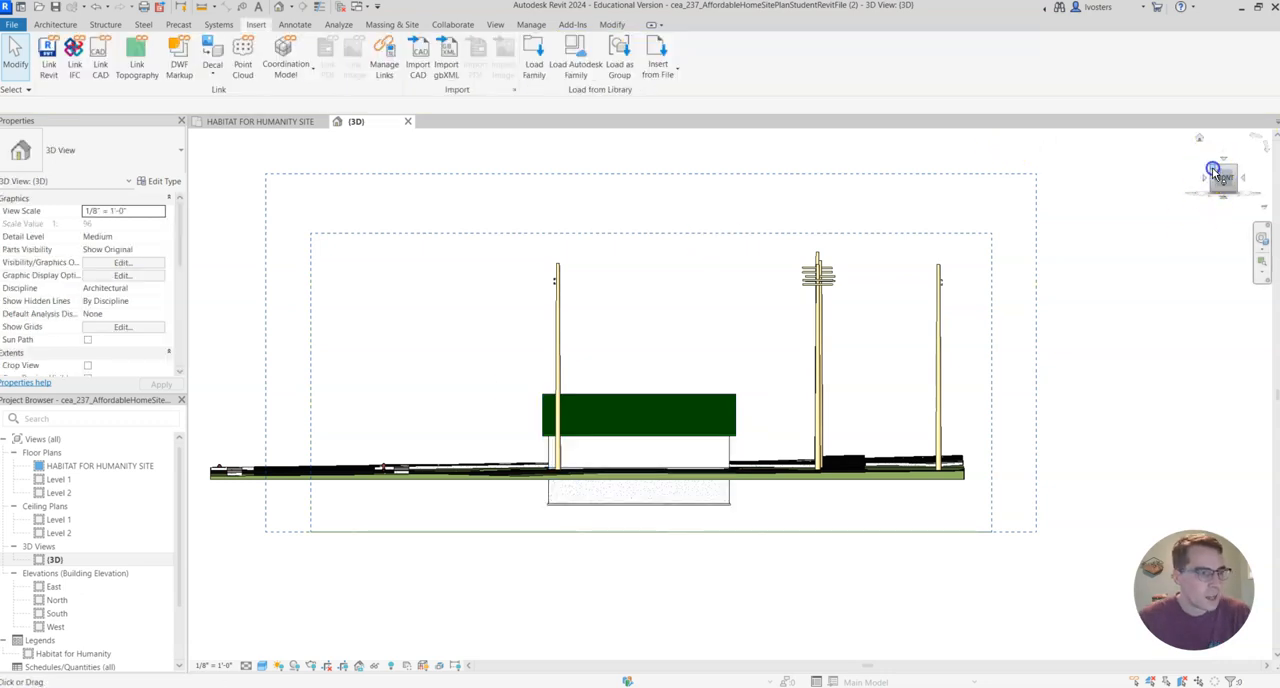
scroll(751, 247, up, 6)
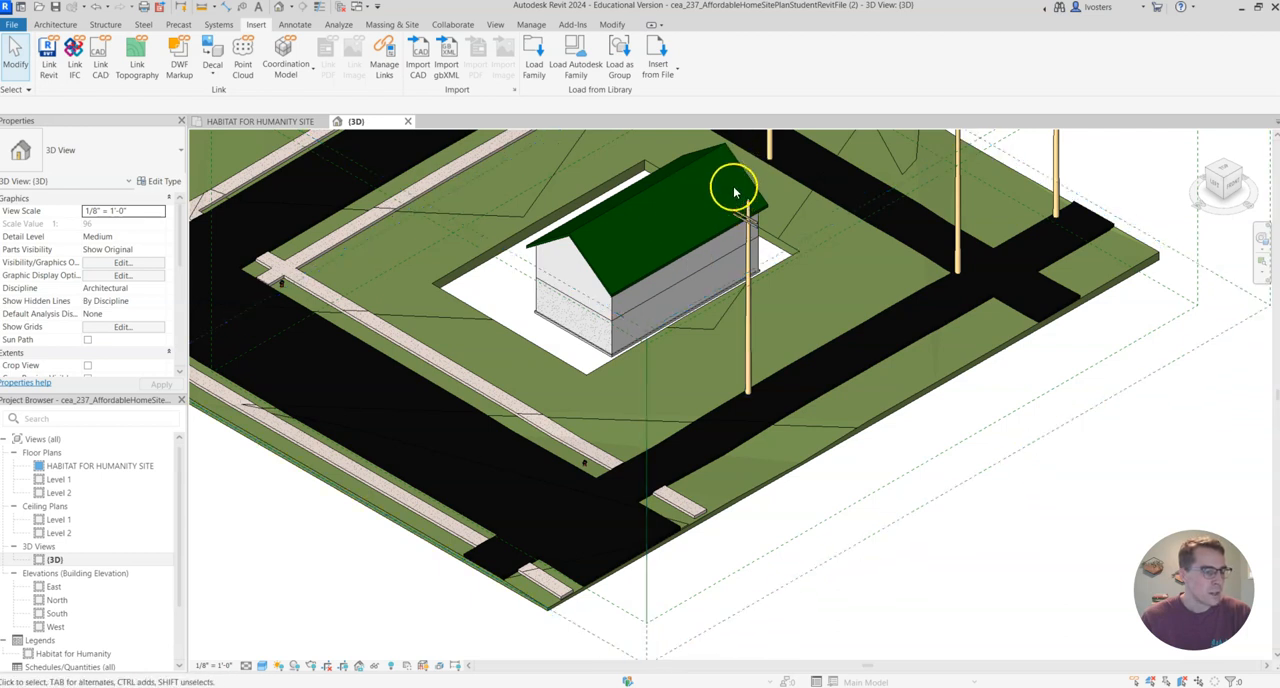
scroll(727, 228, up, 2)
scroll(722, 232, down, 2)
scroll(722, 232, down, 2)
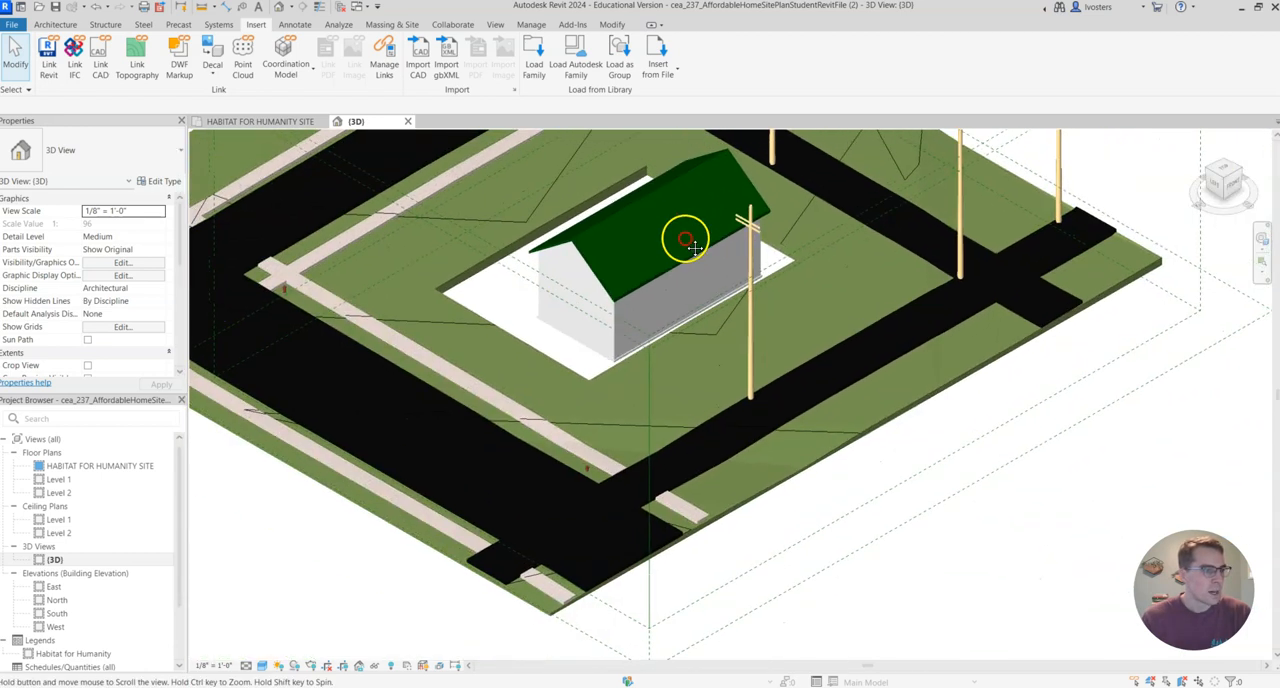
scroll(679, 341, up, 2)
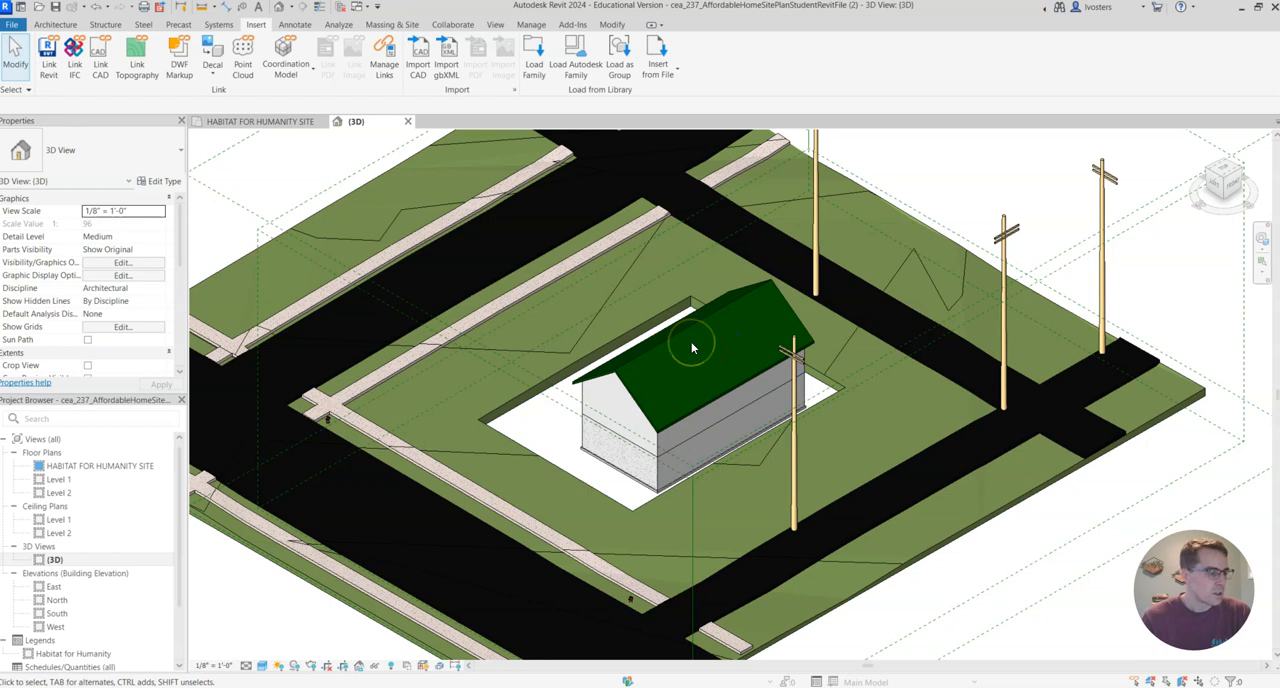
scroll(679, 358, up, 2)
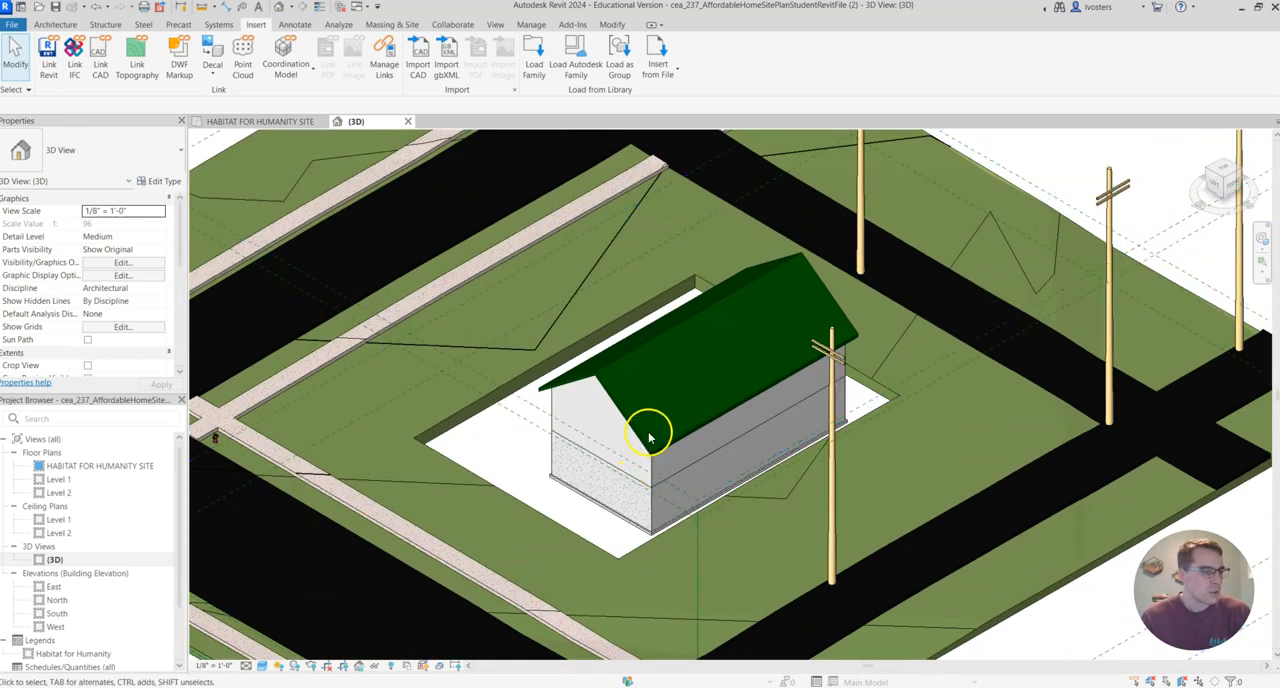
Check the foundation's depth relative to the toposolid from the left side, and return to a 3D corner view.
click(1198, 226)
middle_drag(707, 373, 734, 206)
scroll(737, 206, up, 6)
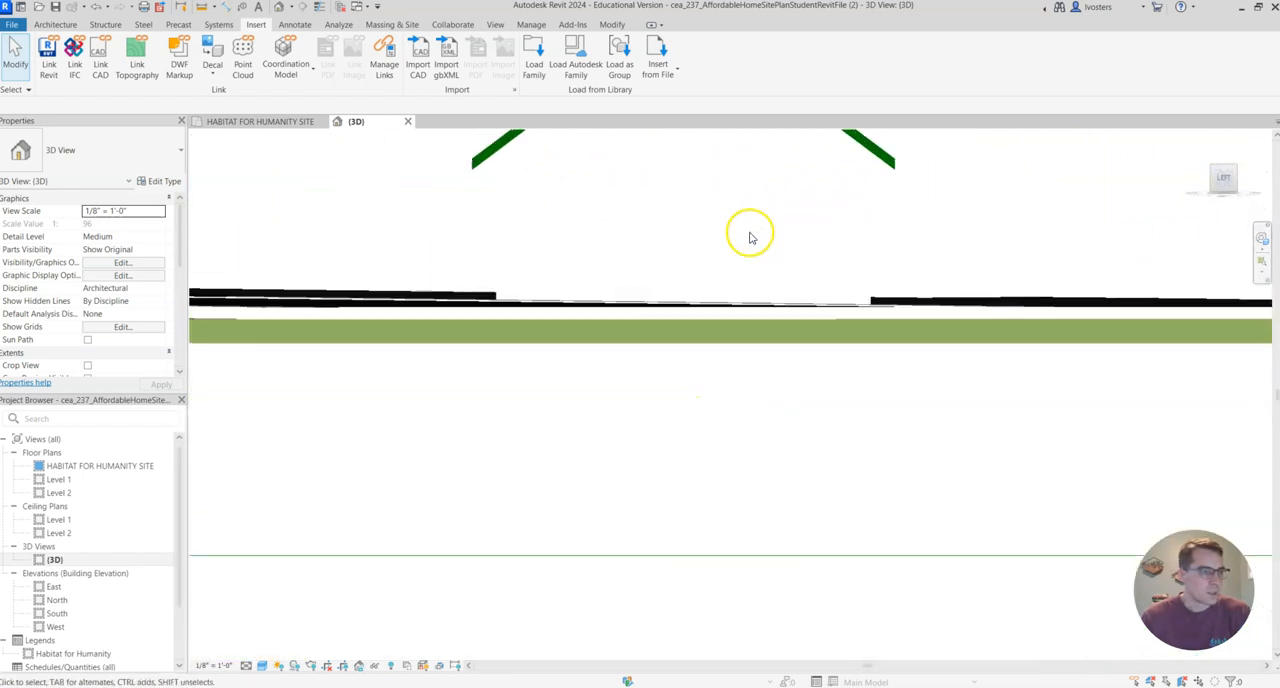
scroll(732, 256, up, 2)
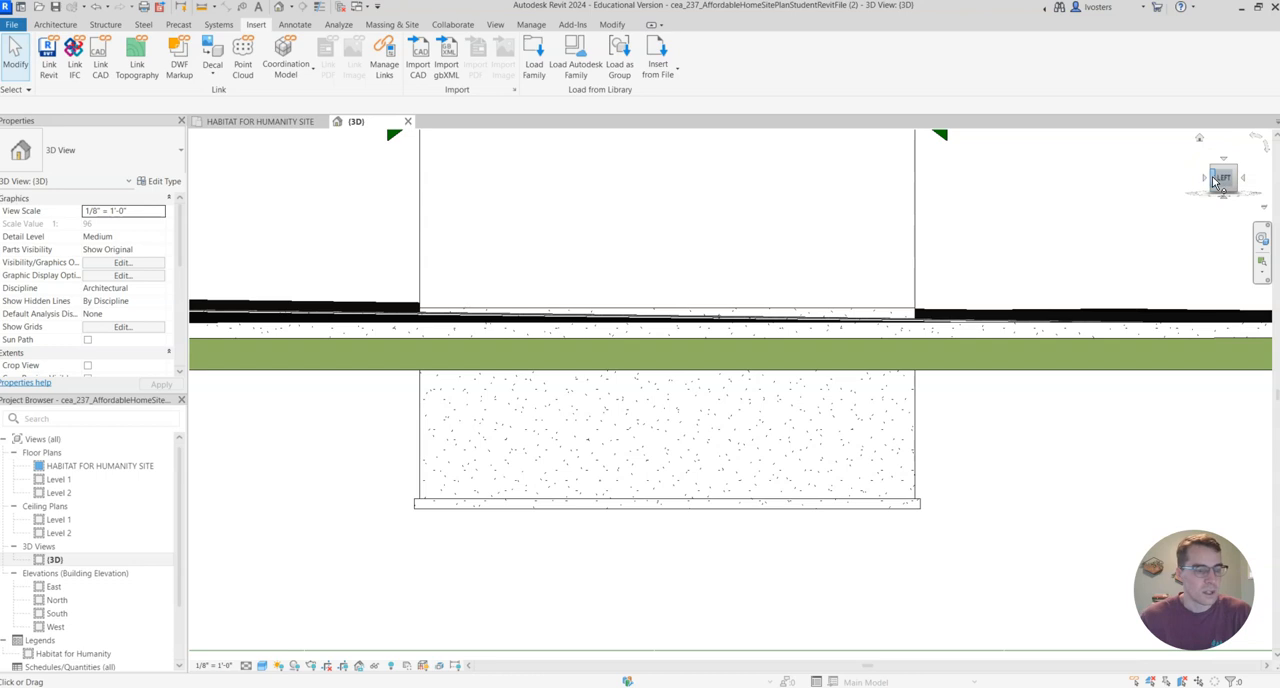
mouse_move(1211, 183)
mouse_down()
mouse_move(1180, 206)
mouse_move(1228, 170)
mouse_up()
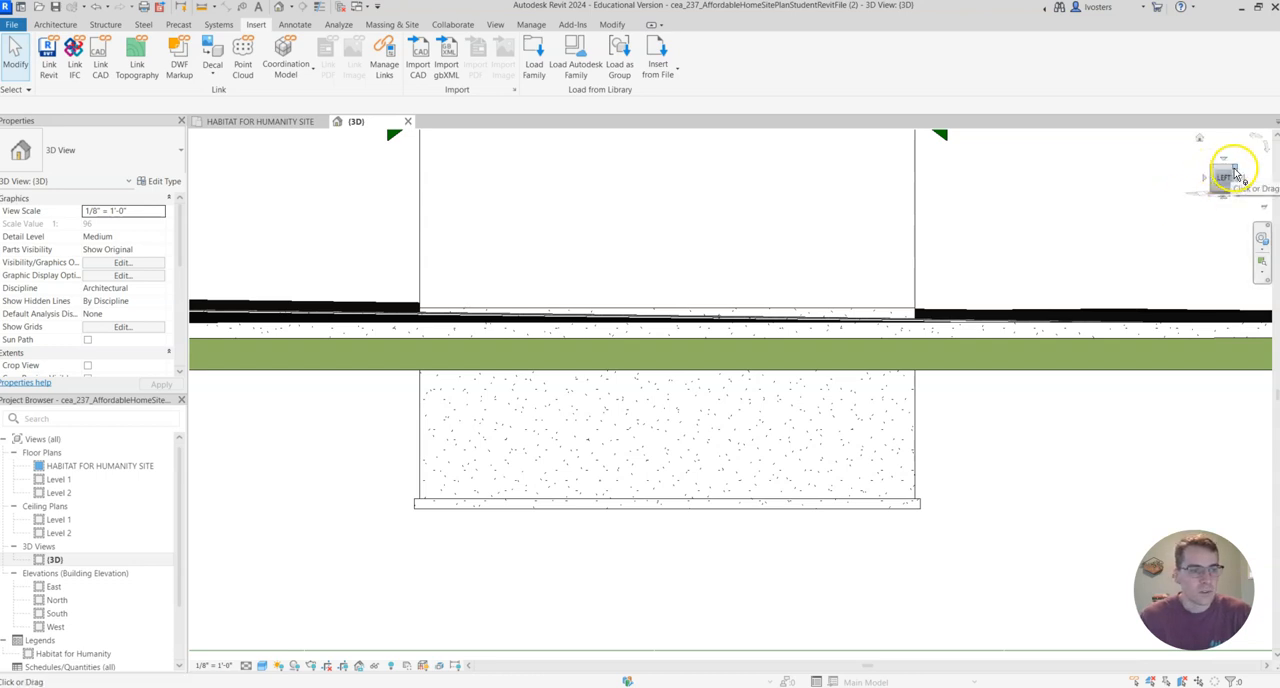
click(1234, 172)
scroll(791, 324, down, 10)
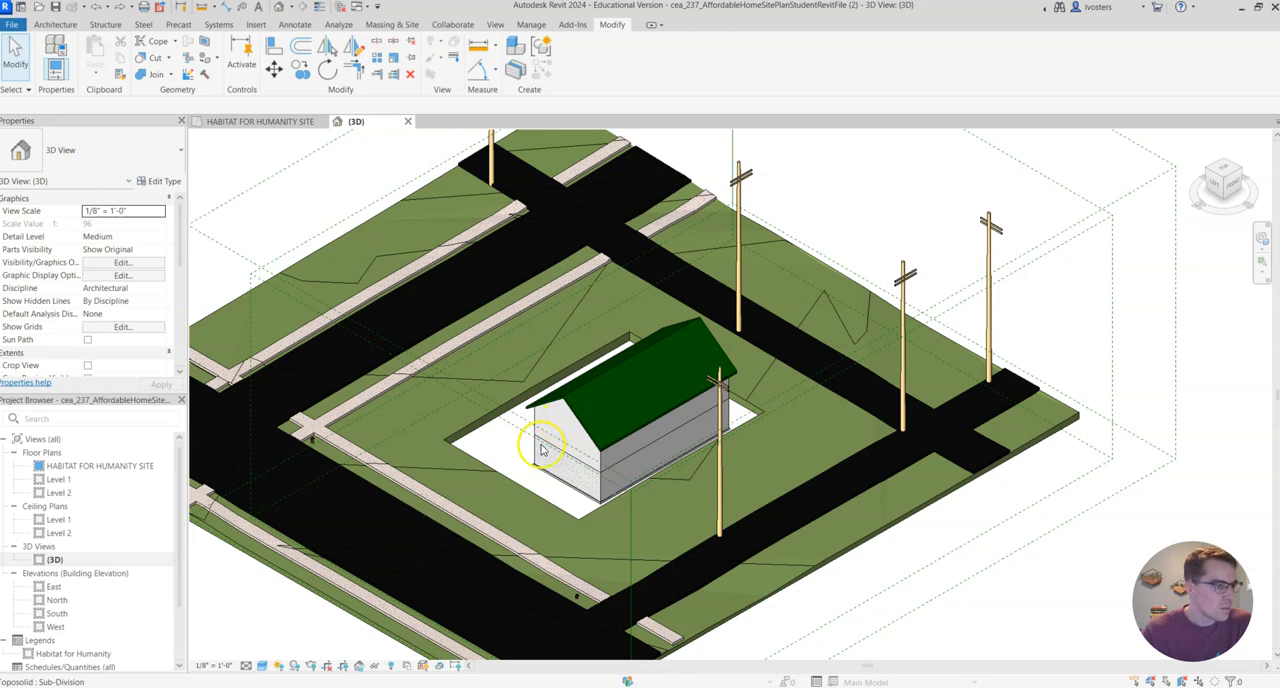
key(Tab)
click(586, 430)
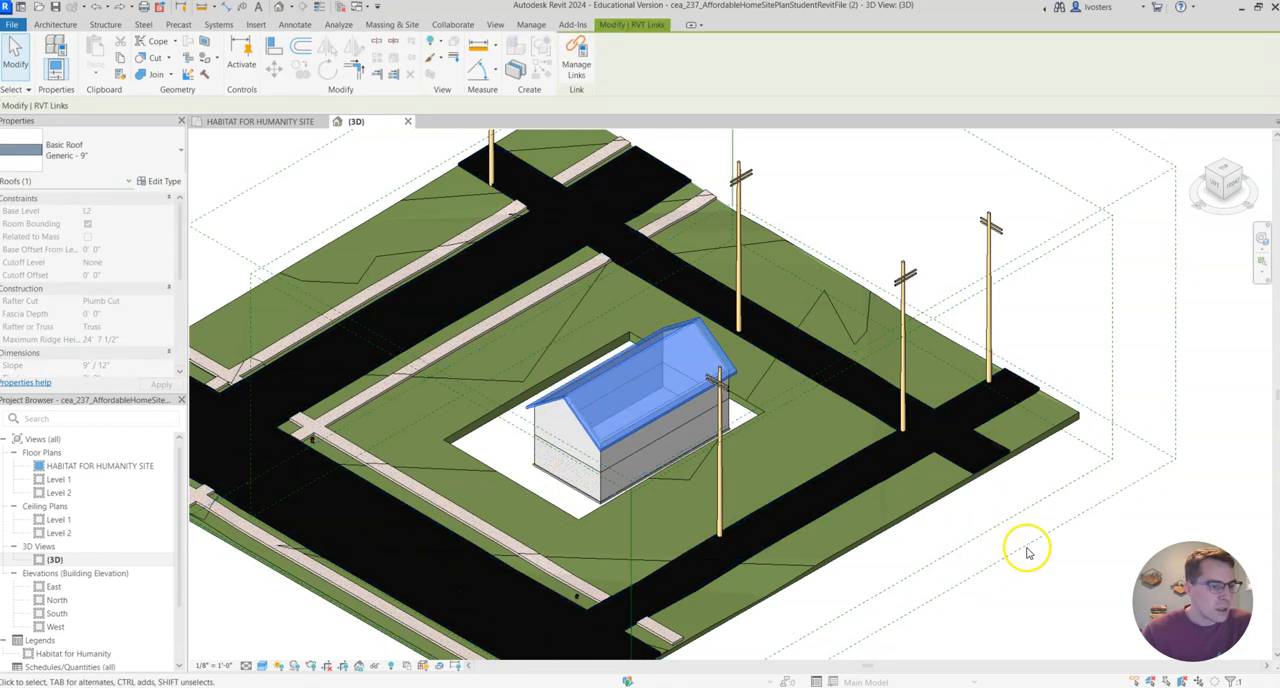
click(1073, 557)
click(578, 431)
key(Escape)
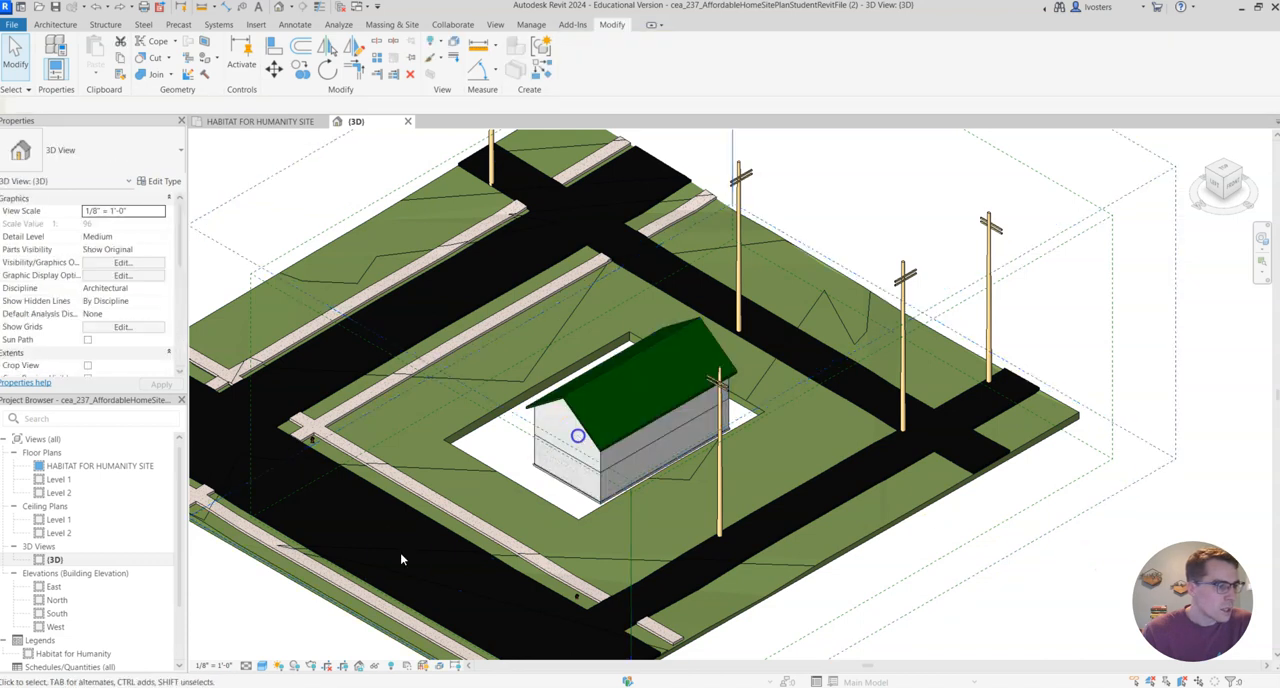
Hide the linked building's roof element in the 3D view.
click(586, 432)
key(Tab)
click(586, 430)
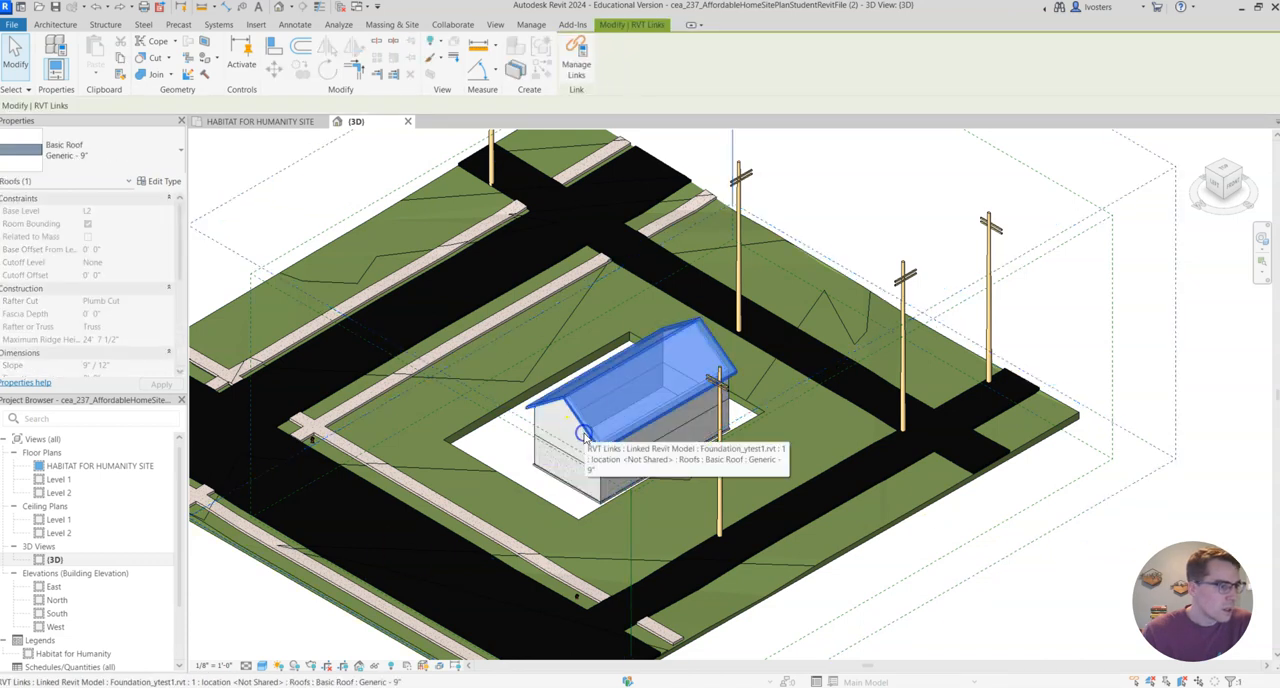
right_click(586, 430)
mouse_move(660, 131)
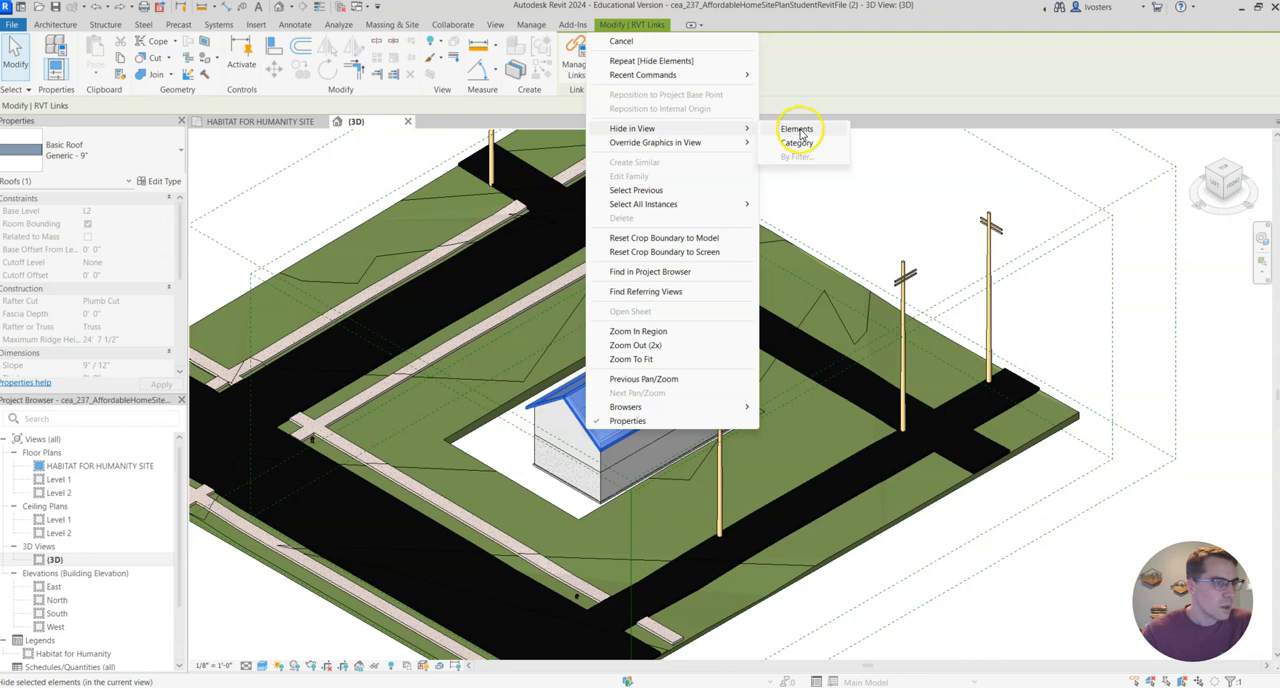
click(797, 130)
scroll(640, 350, up, 4)
scroll(729, 449, down, 4)
scroll(655, 380, up, 2)
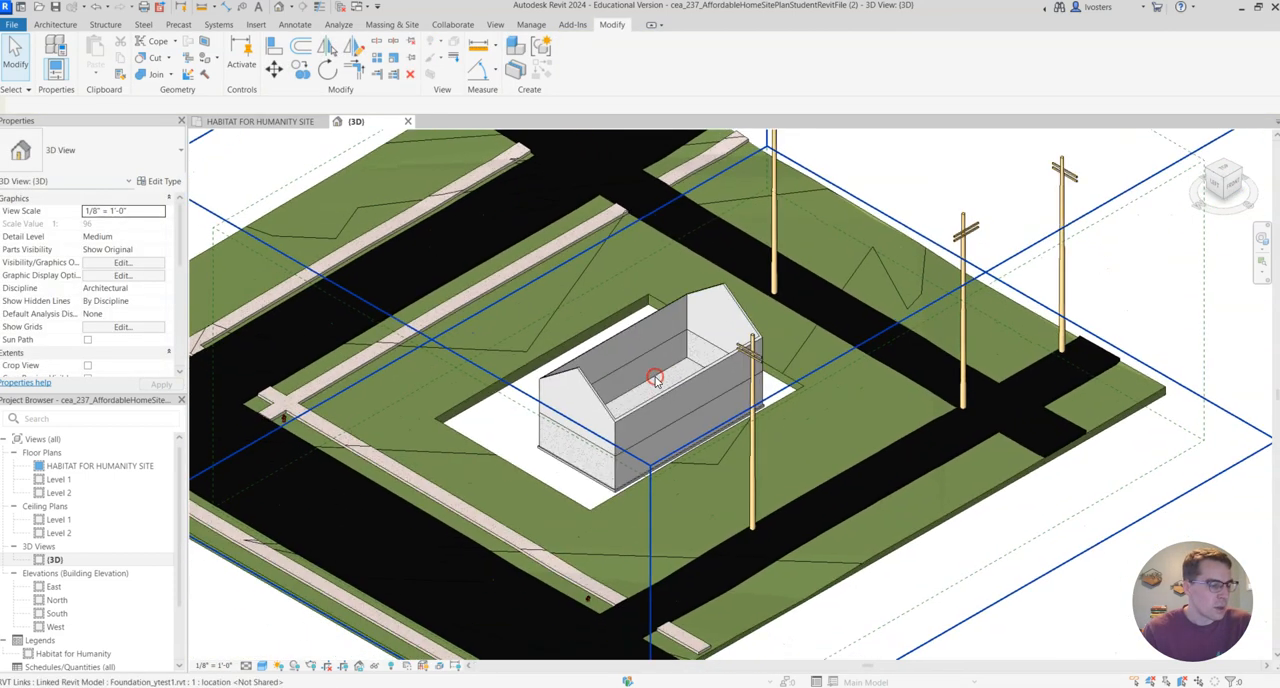
click(573, 508)
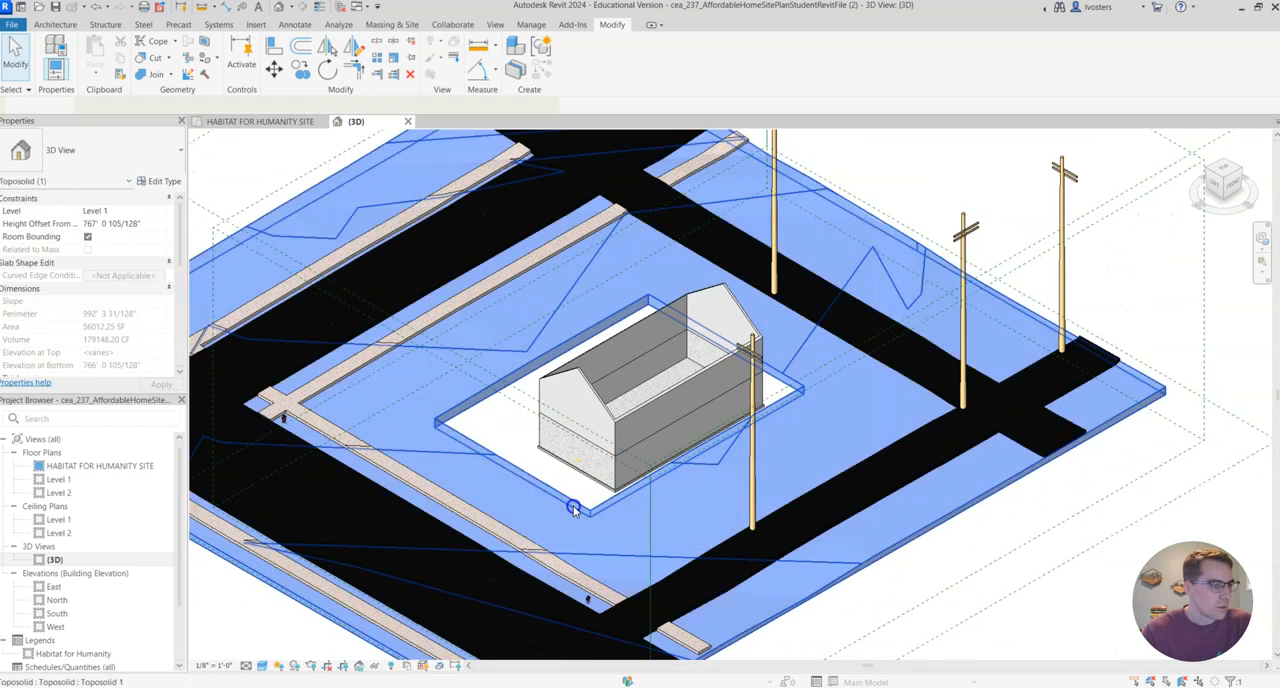
double_click(457, 422)
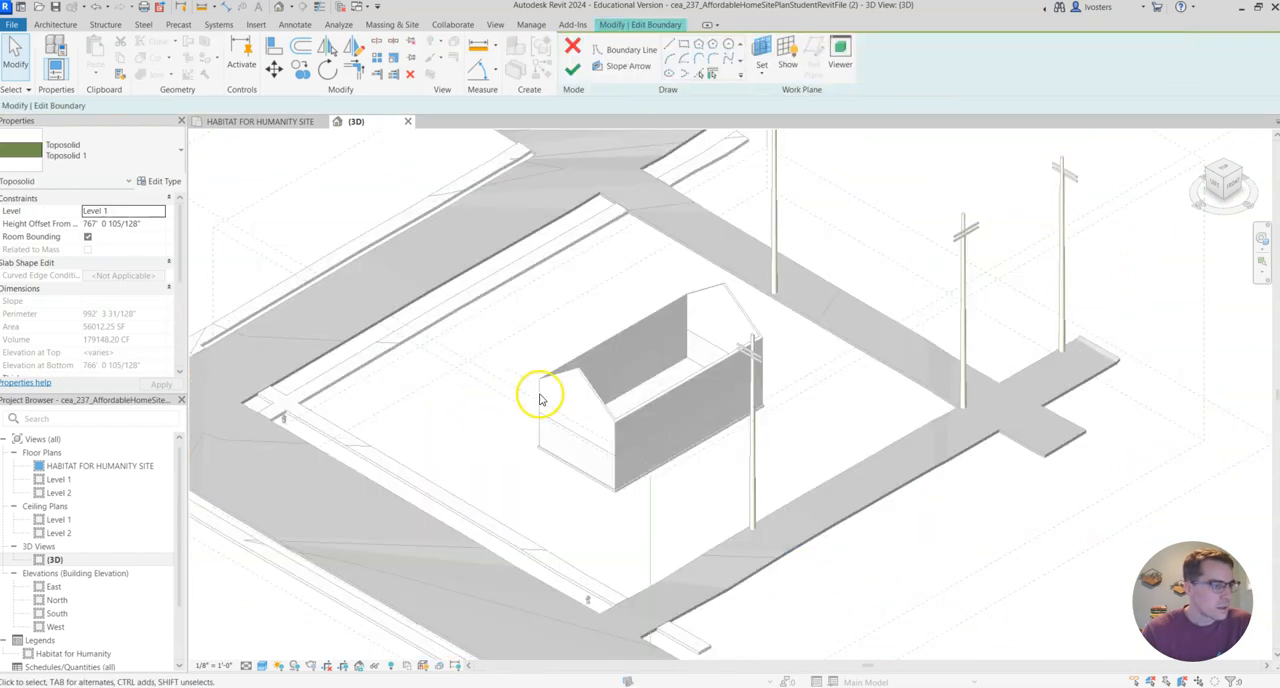
click(573, 48)
click(492, 421)
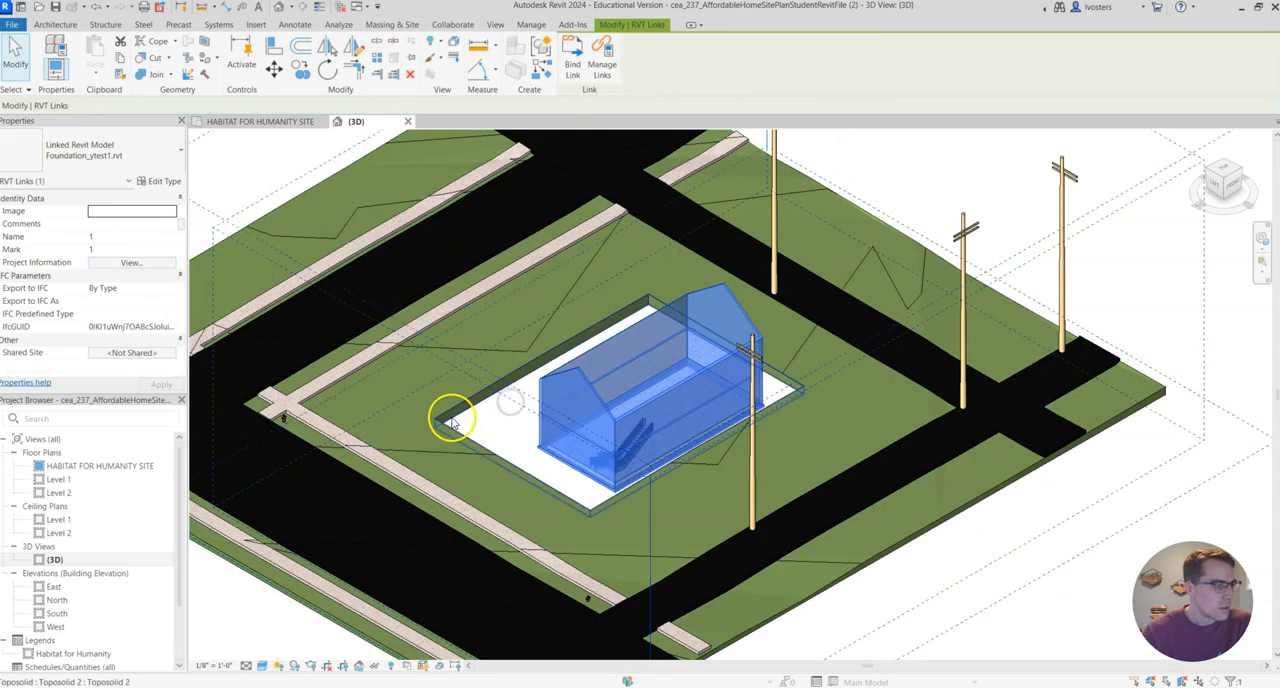
Open the in-place excavation void for editing and enter its extrusion sketch in the top view.
click(451, 420)
double_click(449, 417)
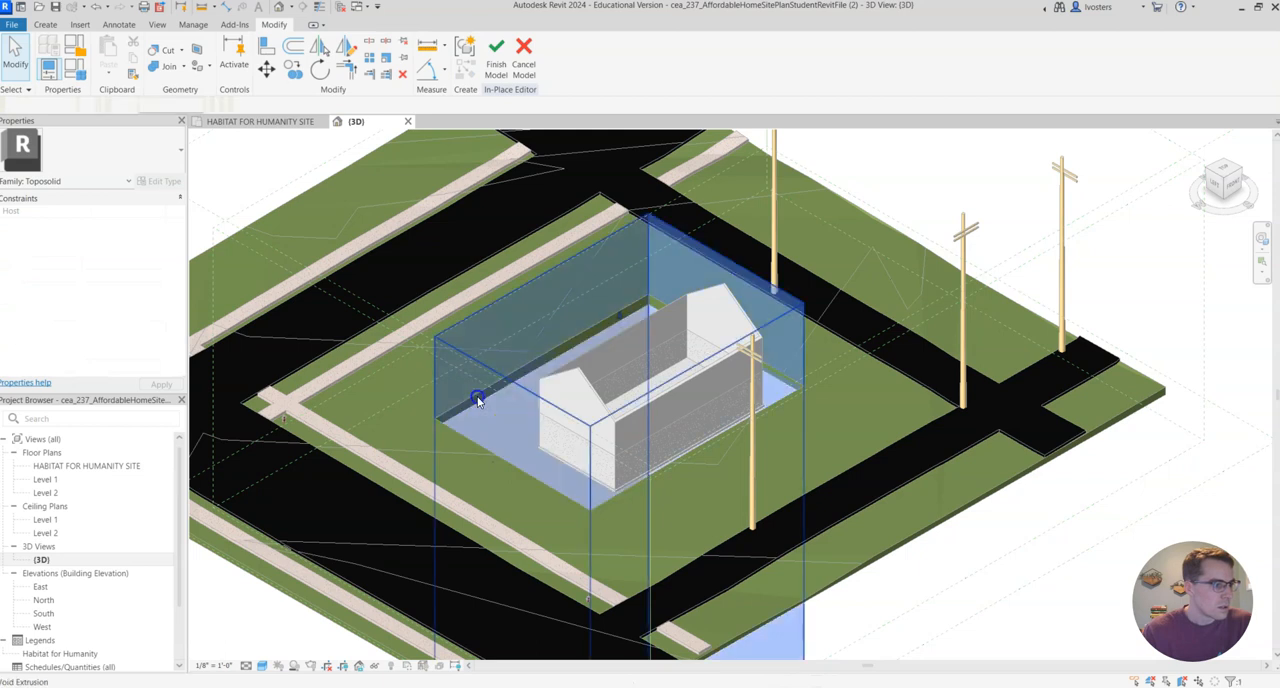
click(478, 400)
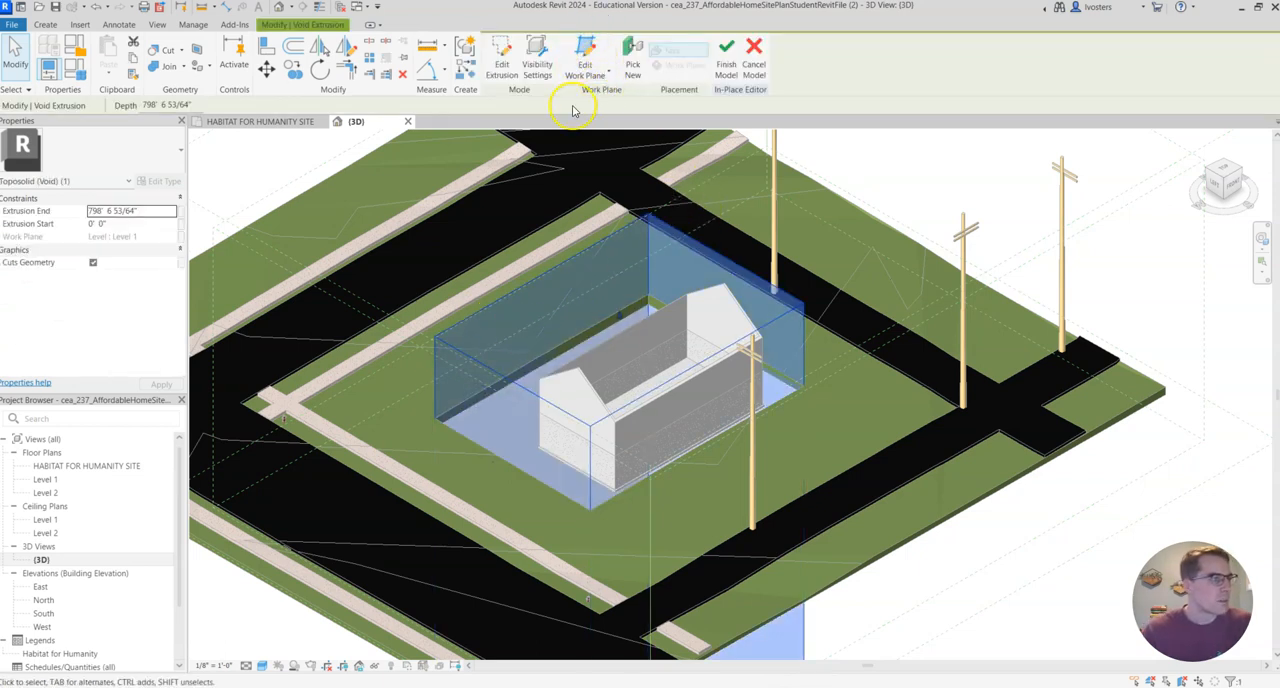
click(500, 58)
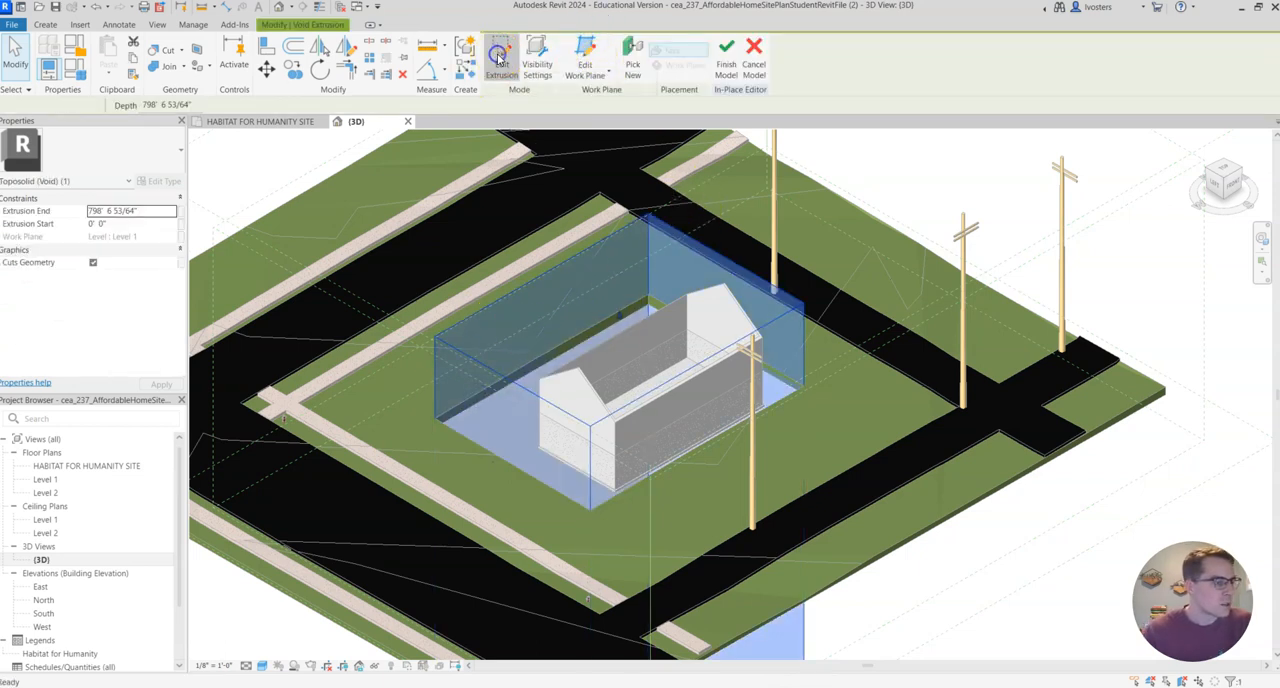
click(1226, 177)
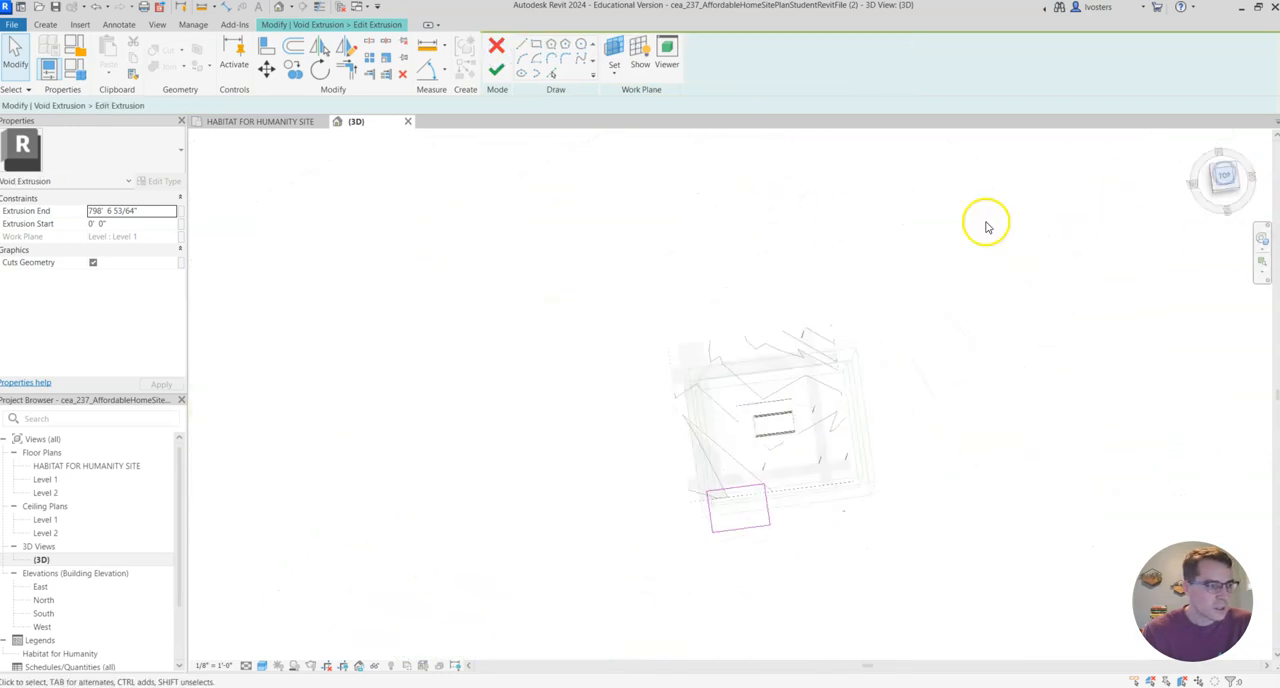
scroll(760, 410, up, 6)
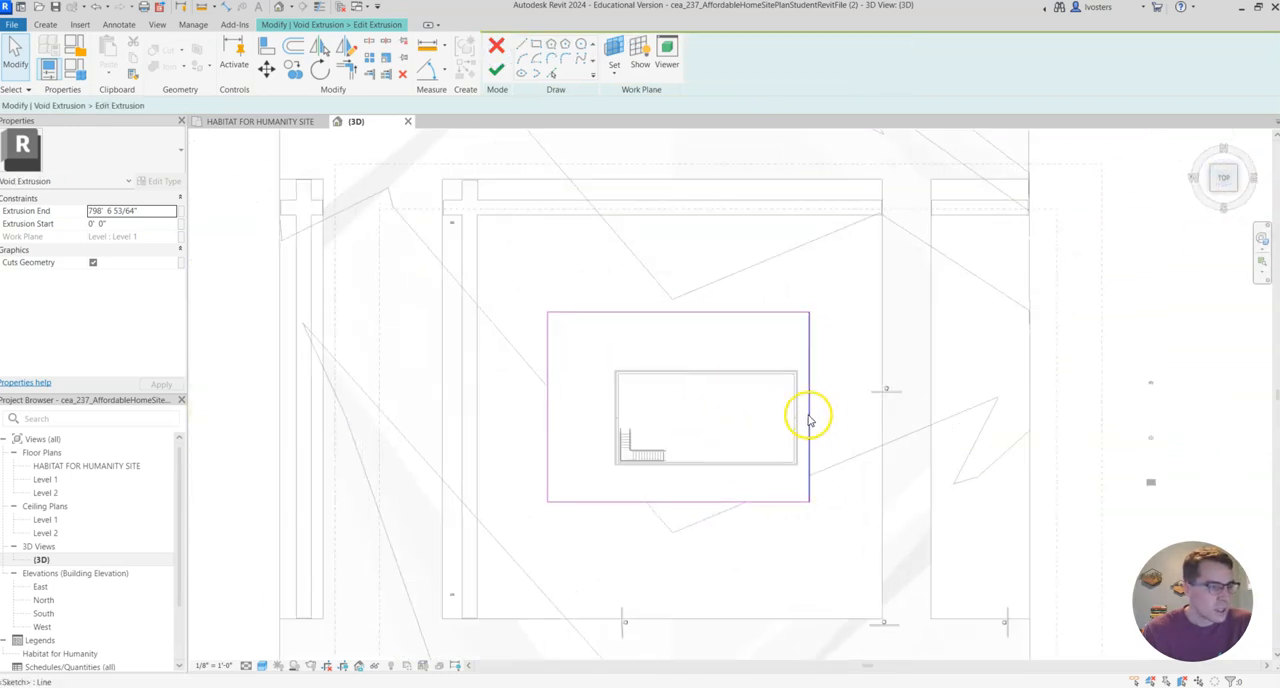
Move the void sketch's east line onto the outer face of the linked foundation's east wall.
click(809, 412)
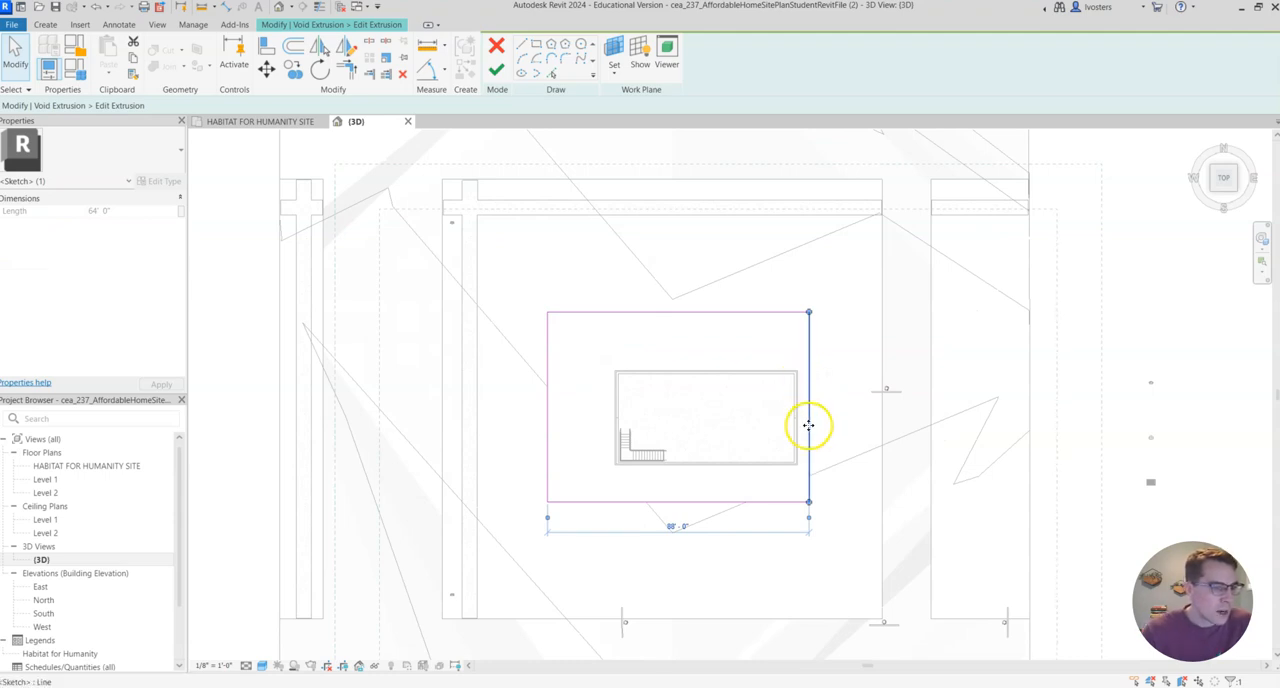
scroll(793, 429, up, 4)
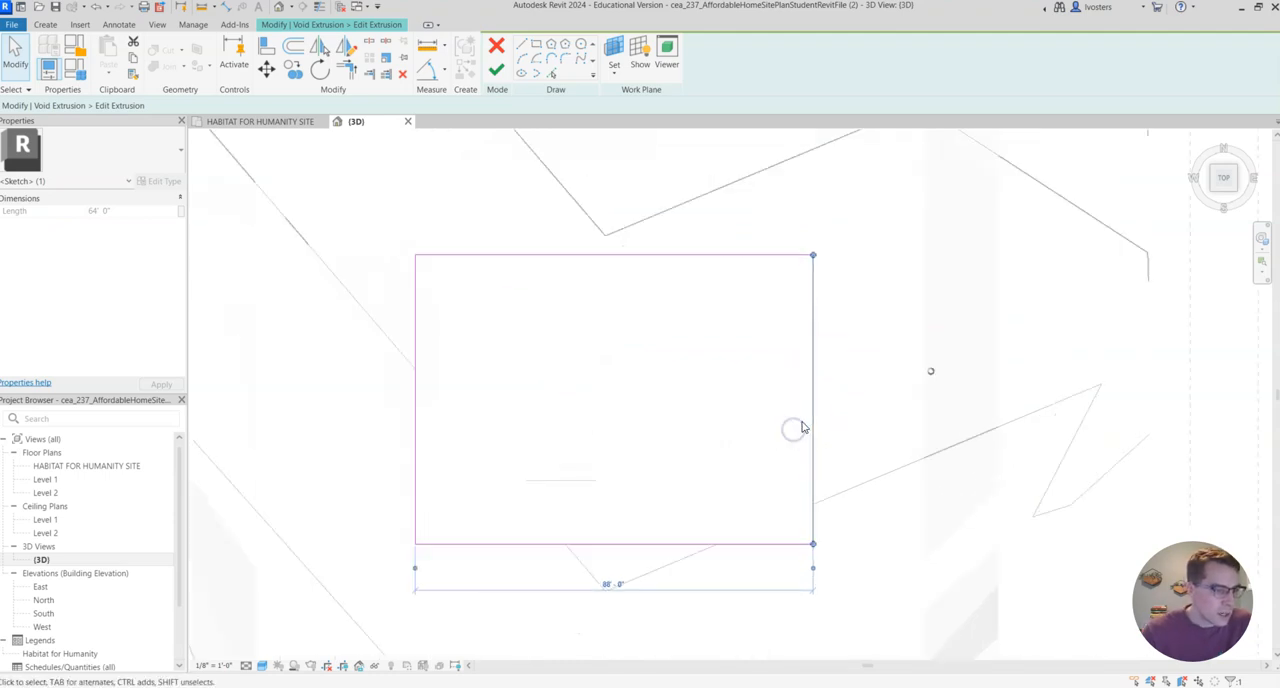
scroll(819, 439, up, 1)
mouse_move(819, 439)
mouse_down()
mouse_move(791, 443)
mouse_move(826, 463)
mouse_move(774, 463)
mouse_move(790, 462)
mouse_up()
scroll(791, 443, up, 4)
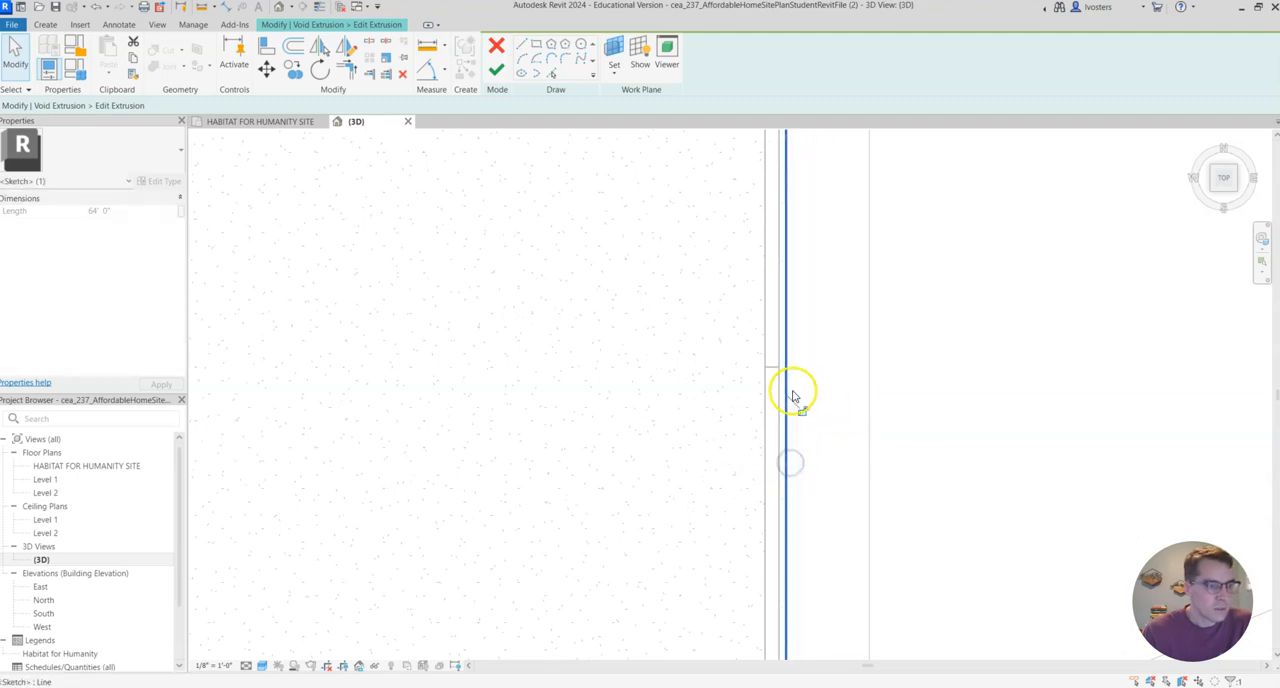
drag(775, 477, 778, 471)
scroll(797, 400, down, 6)
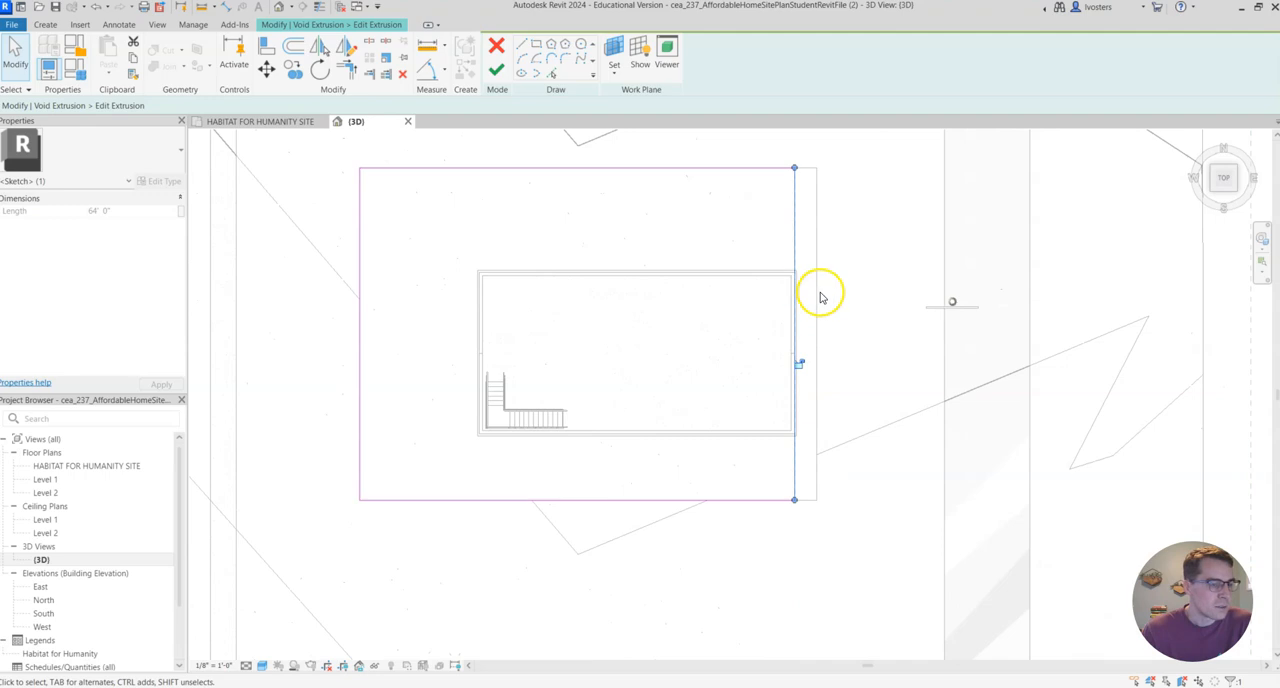
scroll(820, 297, down, 2)
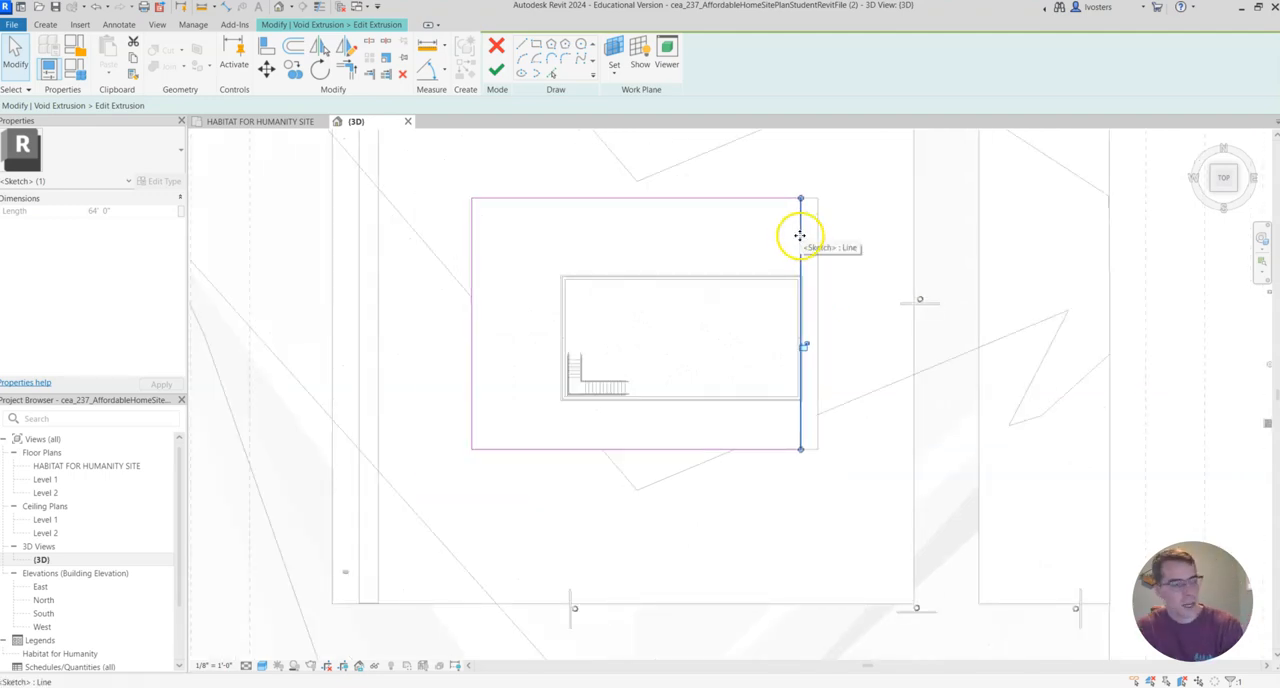
Try replacing the void sketch's east line with a stepped chain of lines running from the north line to the south line.
key(Escape)
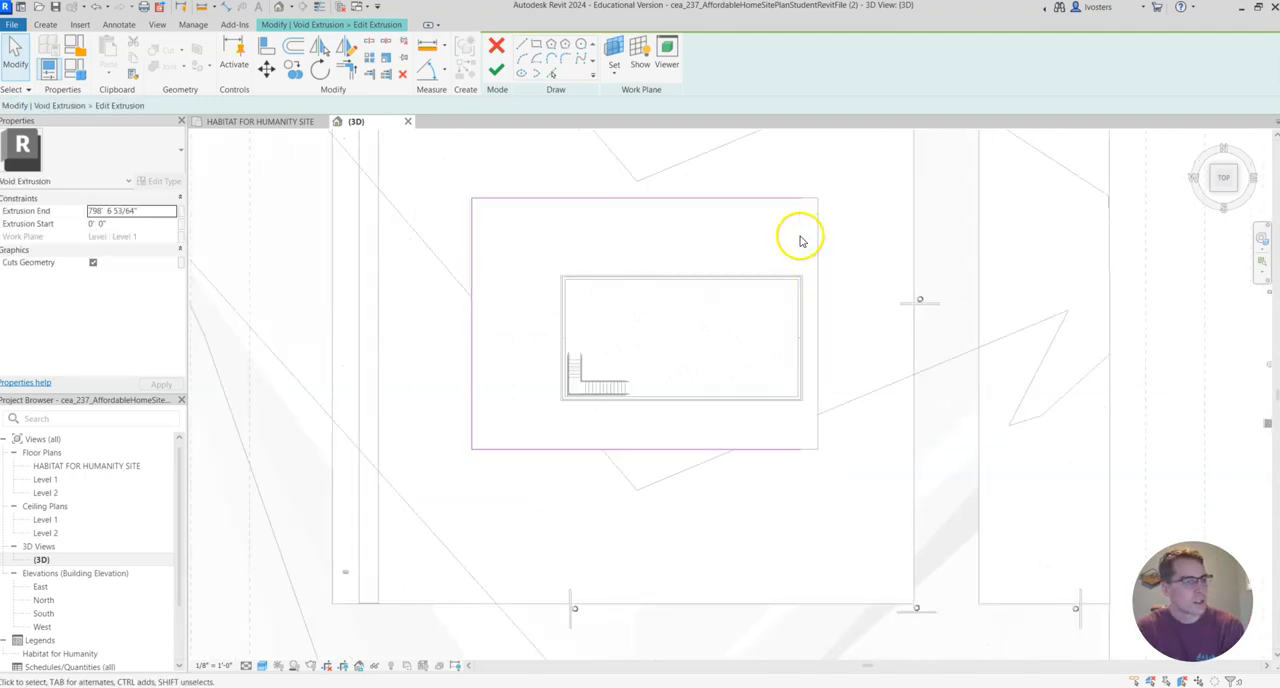
click(520, 46)
click(800, 200)
click(794, 252)
click(730, 255)
click(730, 314)
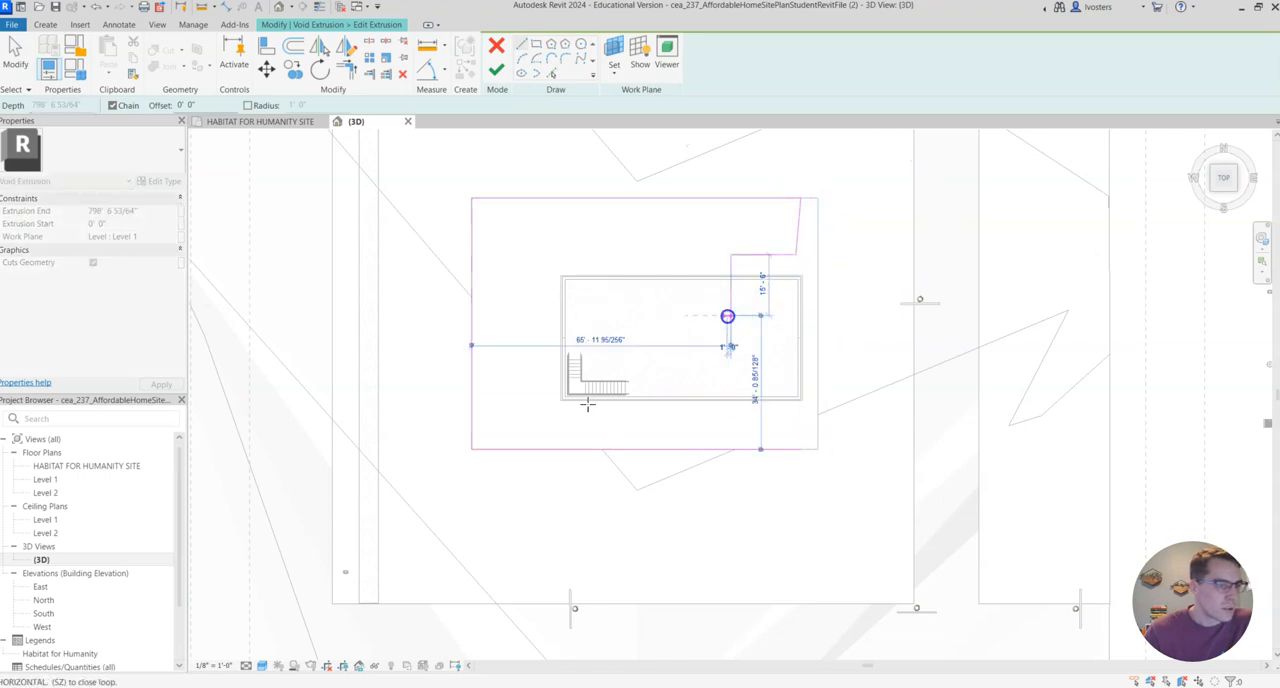
click(781, 314)
click(780, 361)
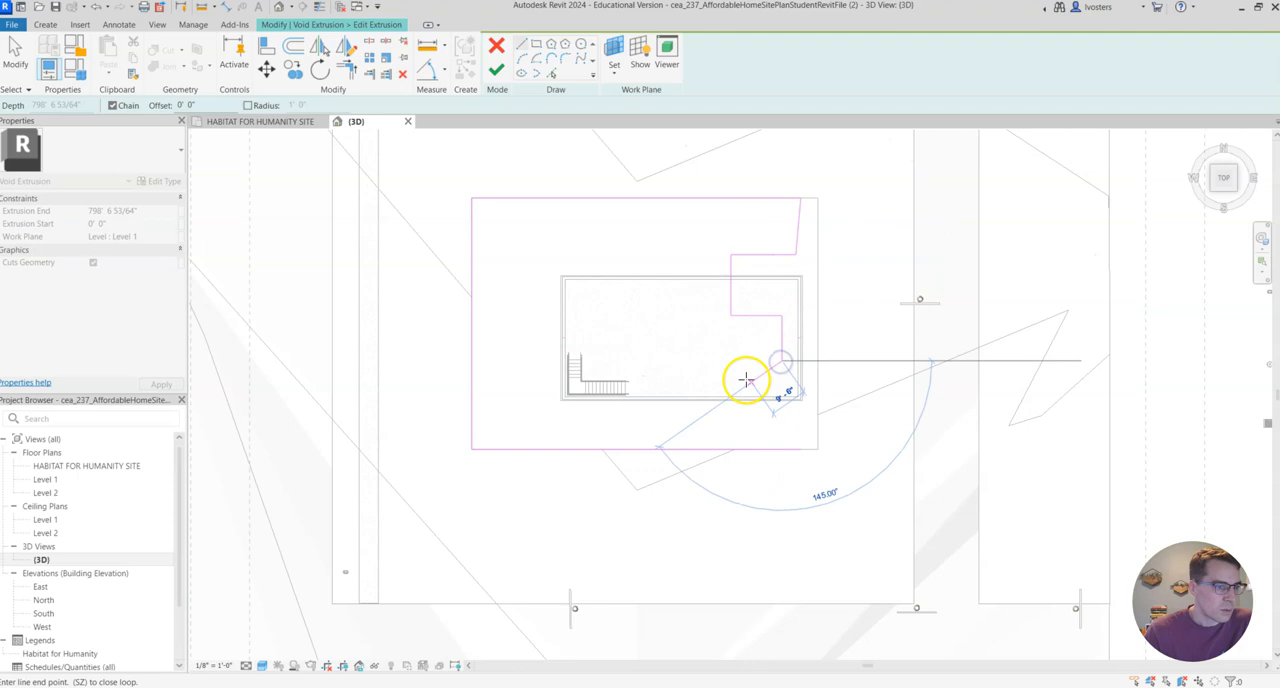
click(738, 425)
click(795, 425)
click(795, 448)
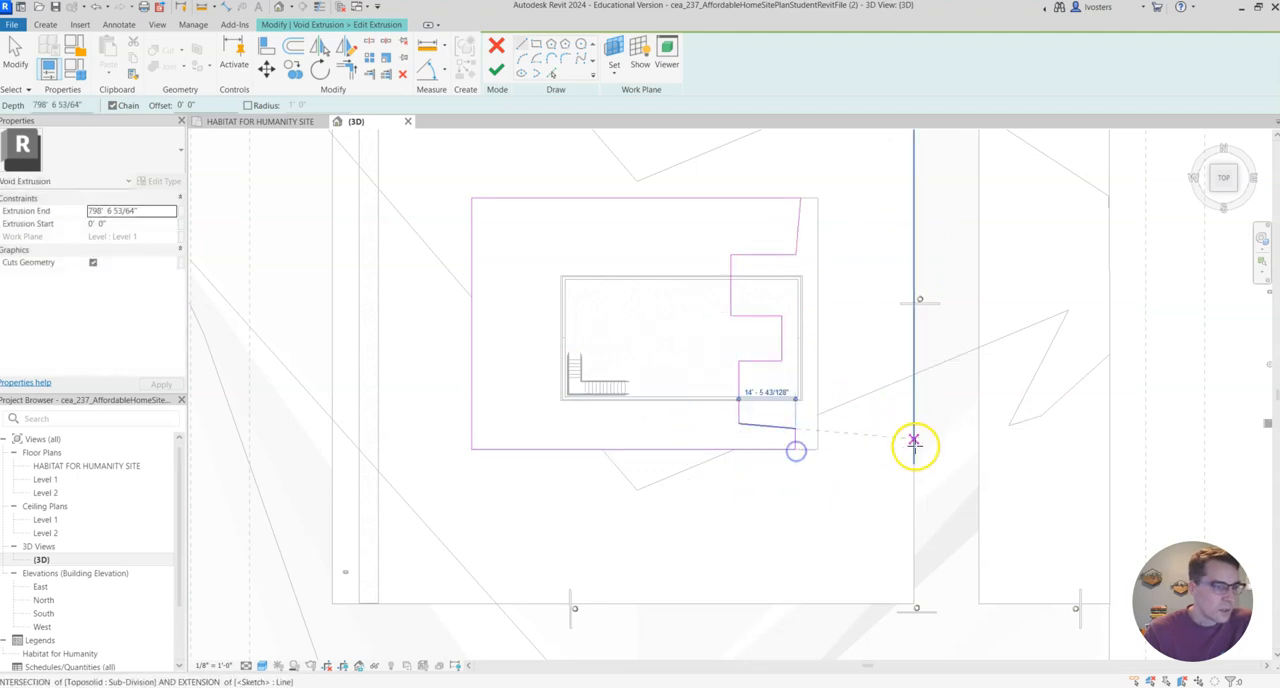
key(Escape)
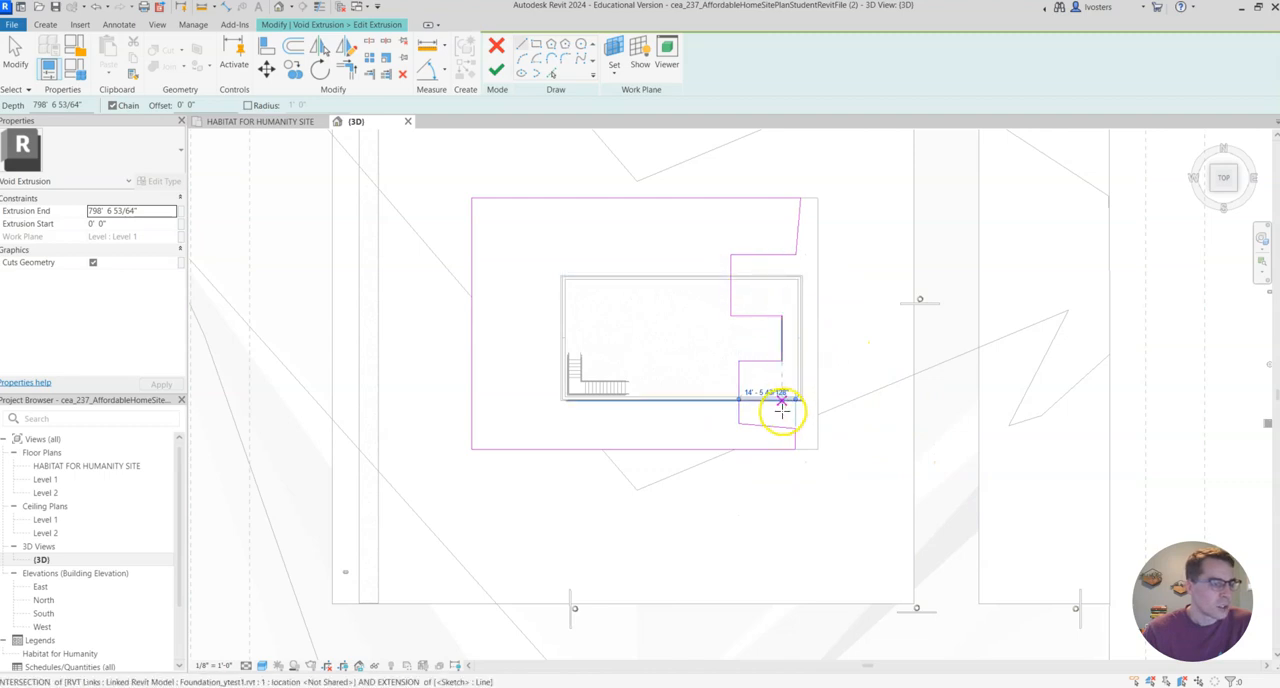
Undo the stepped chain of lines and the removal of the sketch's straight east line.
key(Escape)
key(ctrl+z)
key(ctrl+z)
key(ctrl+z)
key(ctrl+z)
key(ctrl+z)
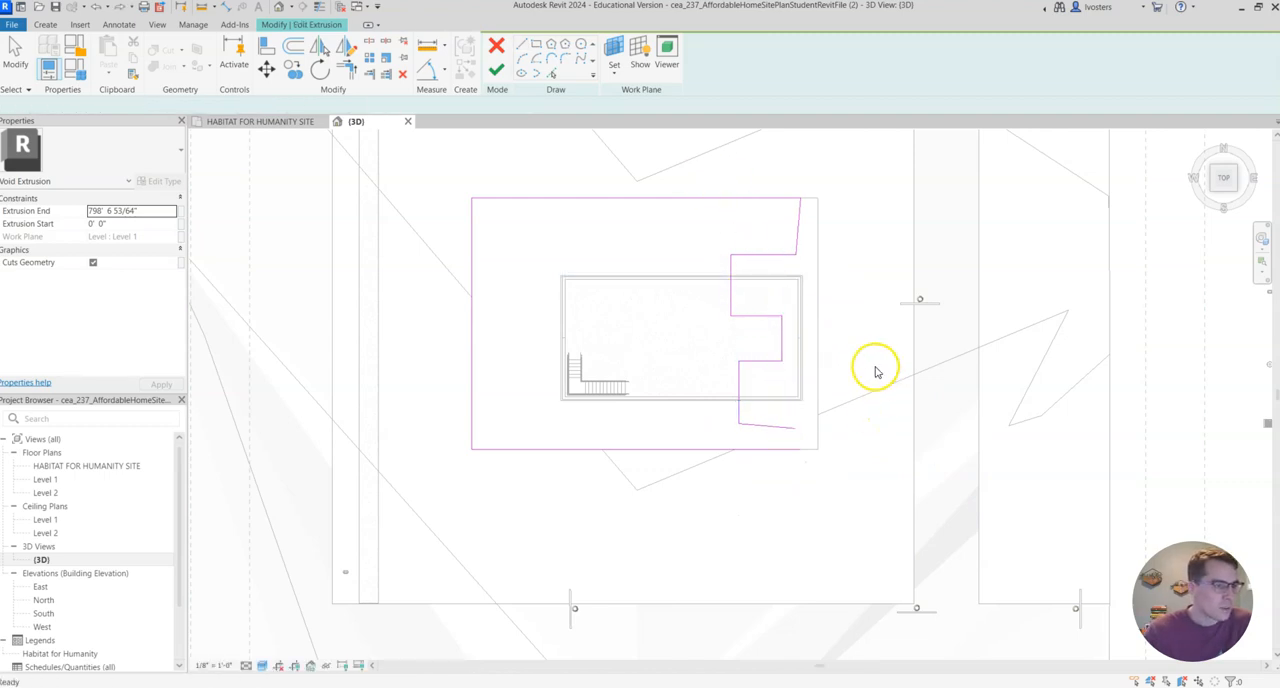
key(ctrl+z)
key(ctrl+z)
key(ctrl+z)
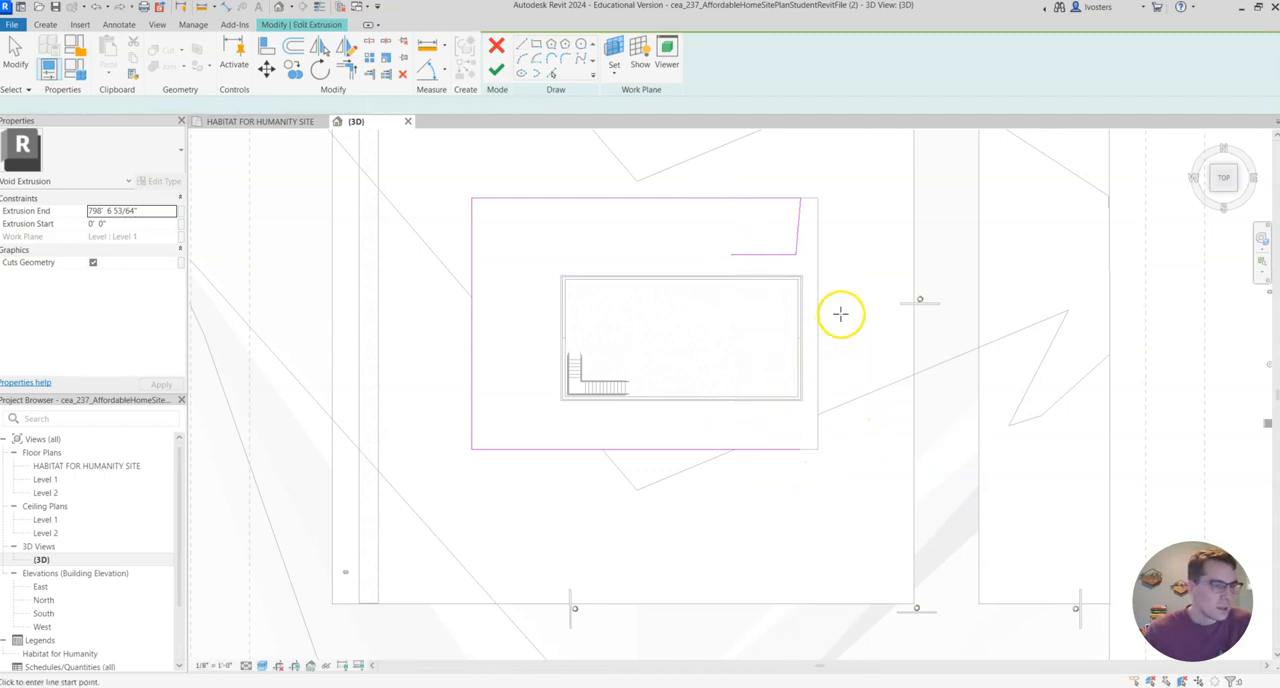
key(ctrl+z)
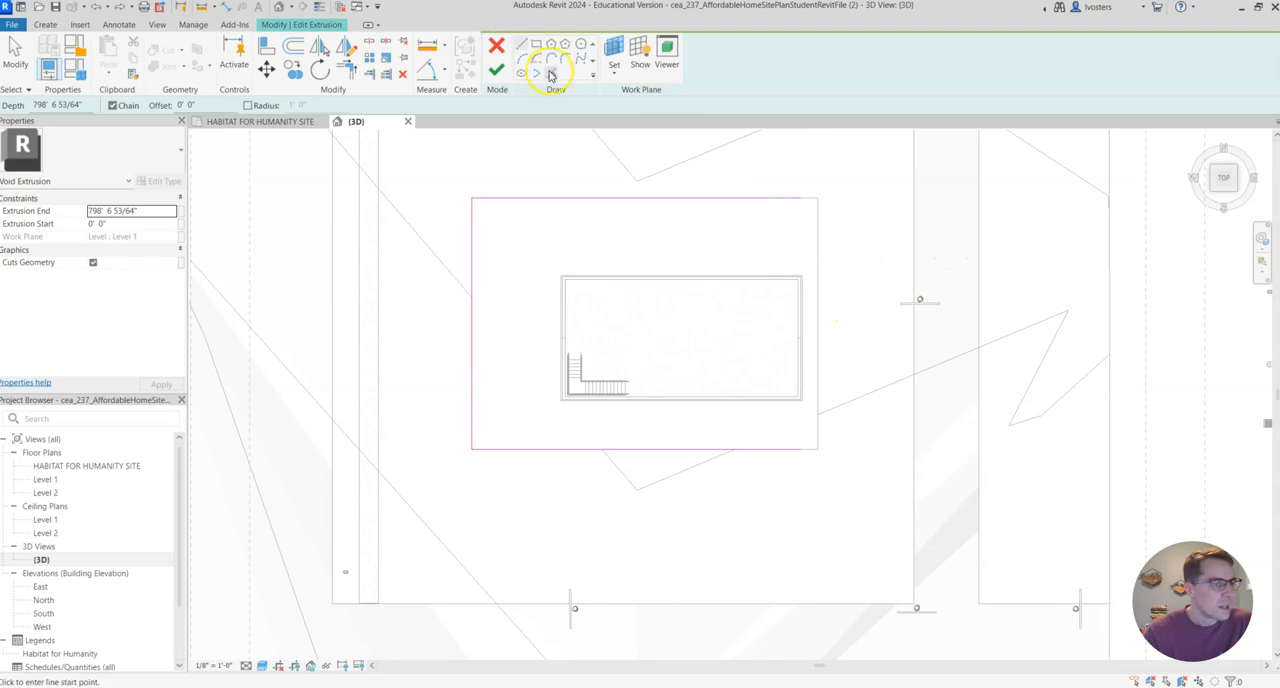
scroll(797, 294, up, 4)
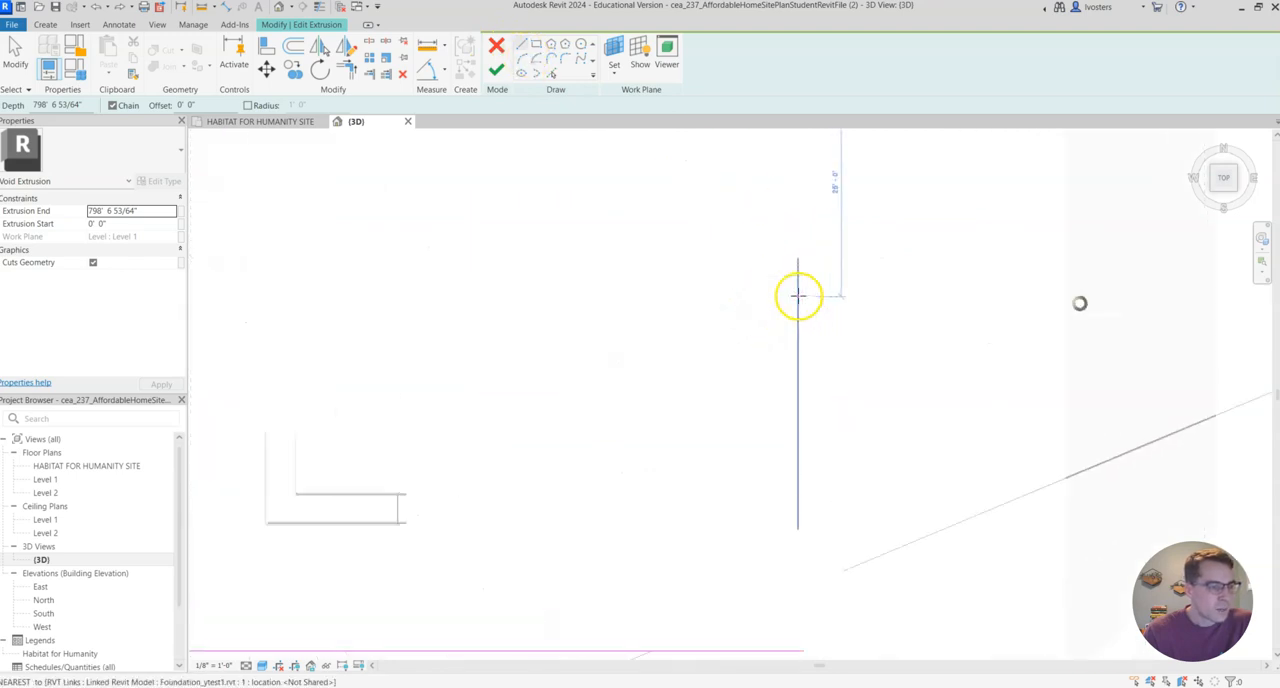
key(Escape)
Move the void sketch's south line onto the outer face of the linked foundation's south wall.
scroll(806, 362, down, 4)
scroll(803, 358, up, 5)
scroll(612, 490, down, 2)
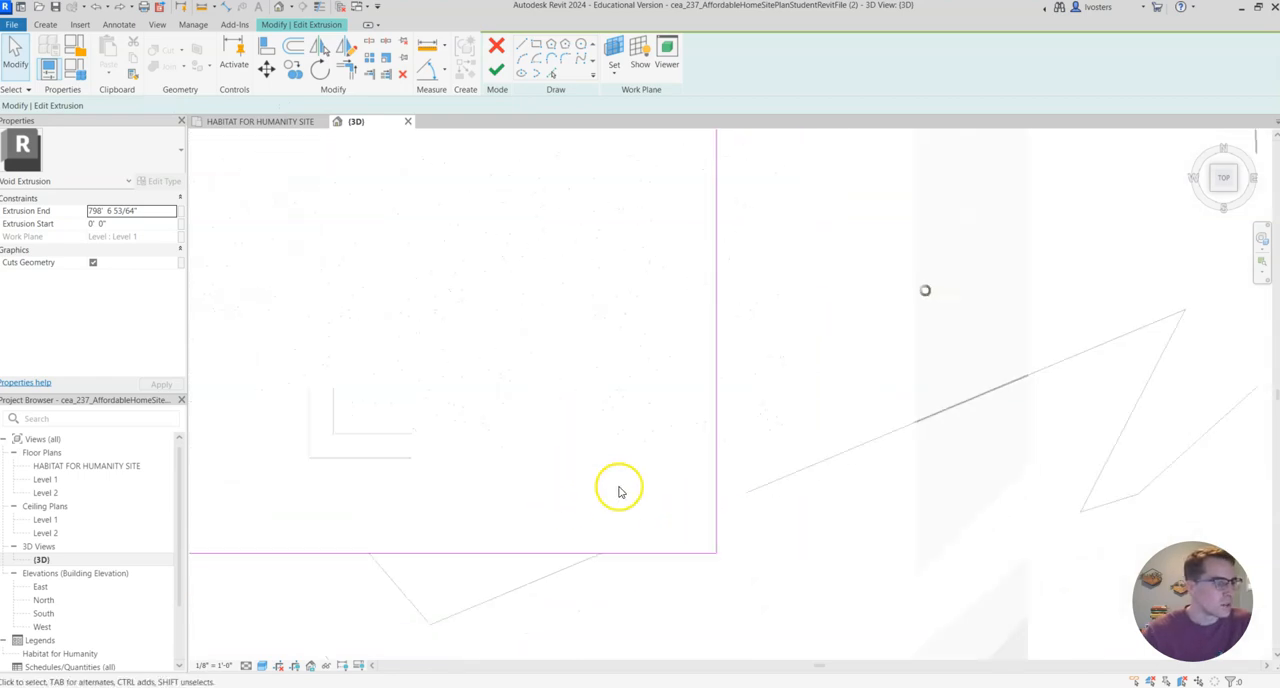
drag(521, 555, 535, 476)
scroll(532, 475, up, 3)
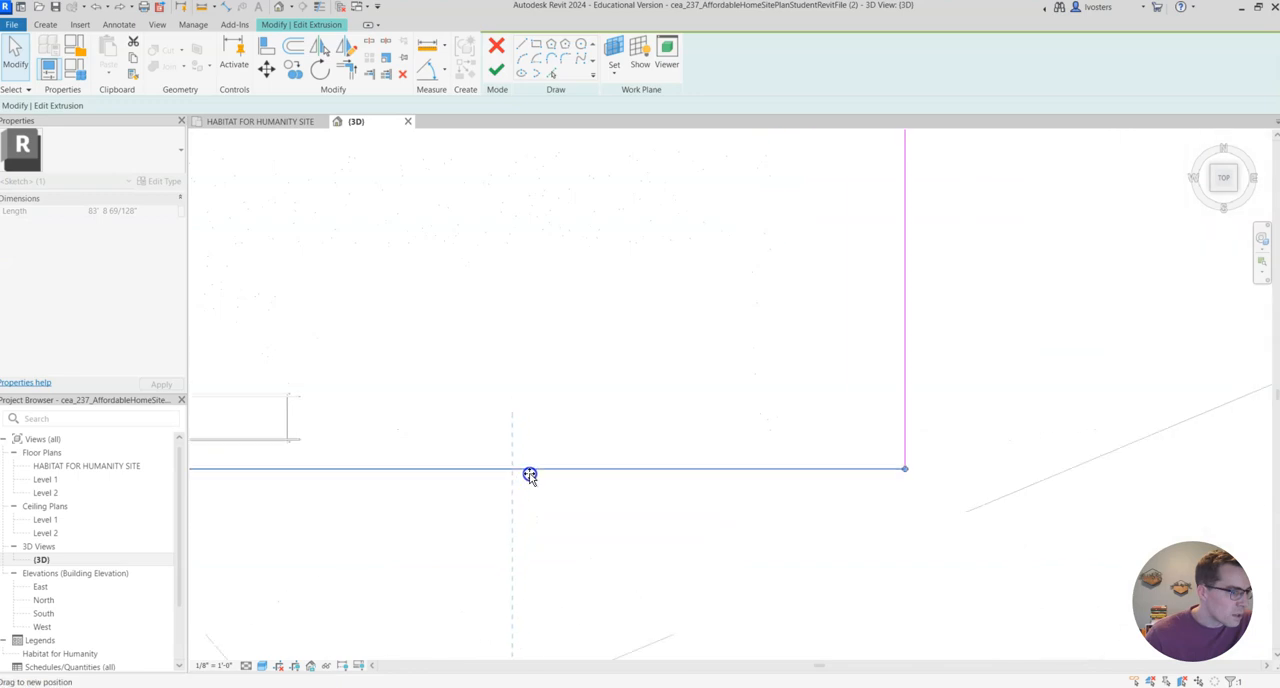
drag(523, 470, 526, 466)
scroll(430, 473, down, 2)
Move the void sketch's west and north lines onto the matching outer faces of the linked foundation walls.
middle_drag(302, 444, 680, 452)
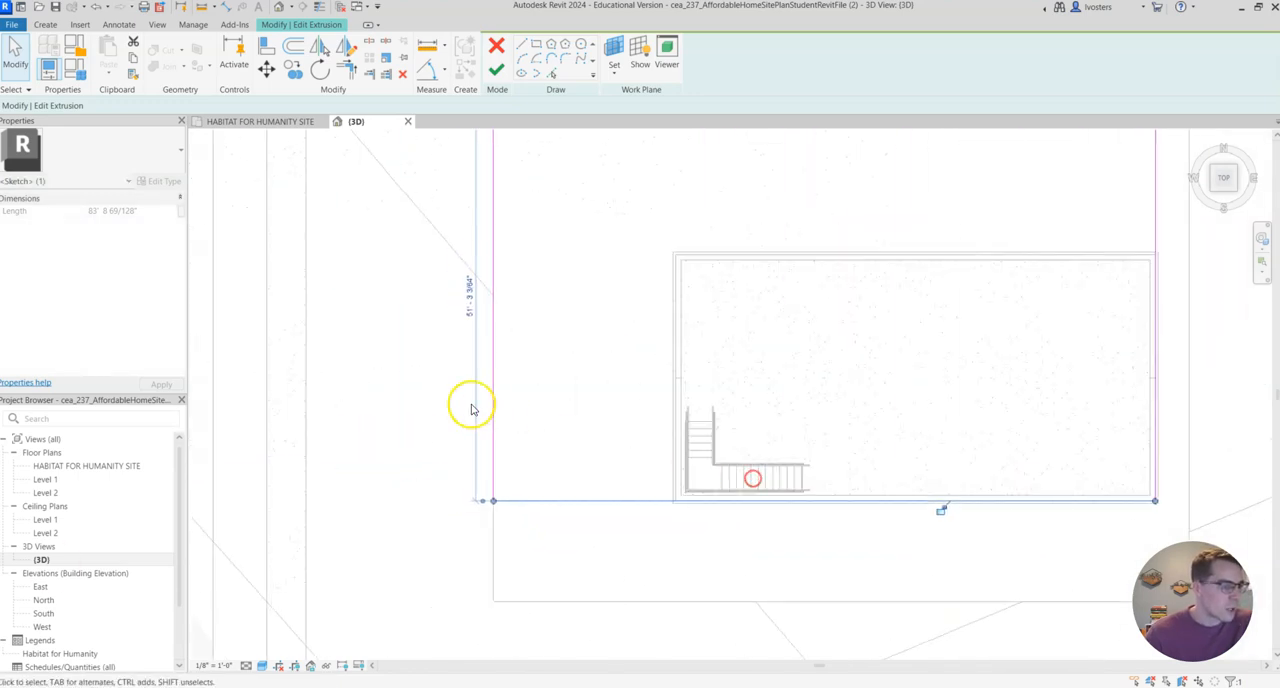
scroll(651, 423, up, 2)
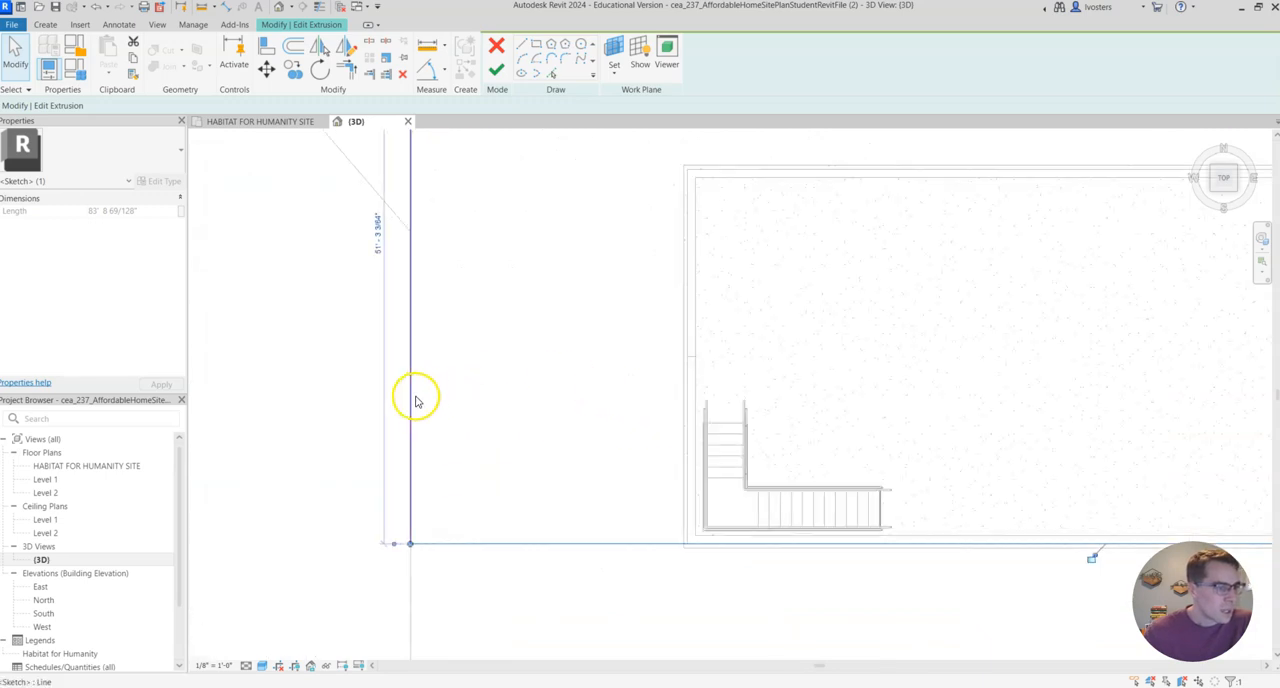
drag(411, 402, 682, 415)
middle_drag(650, 240, 503, 505)
drag(837, 191, 843, 431)
scroll(766, 429, up, 4)
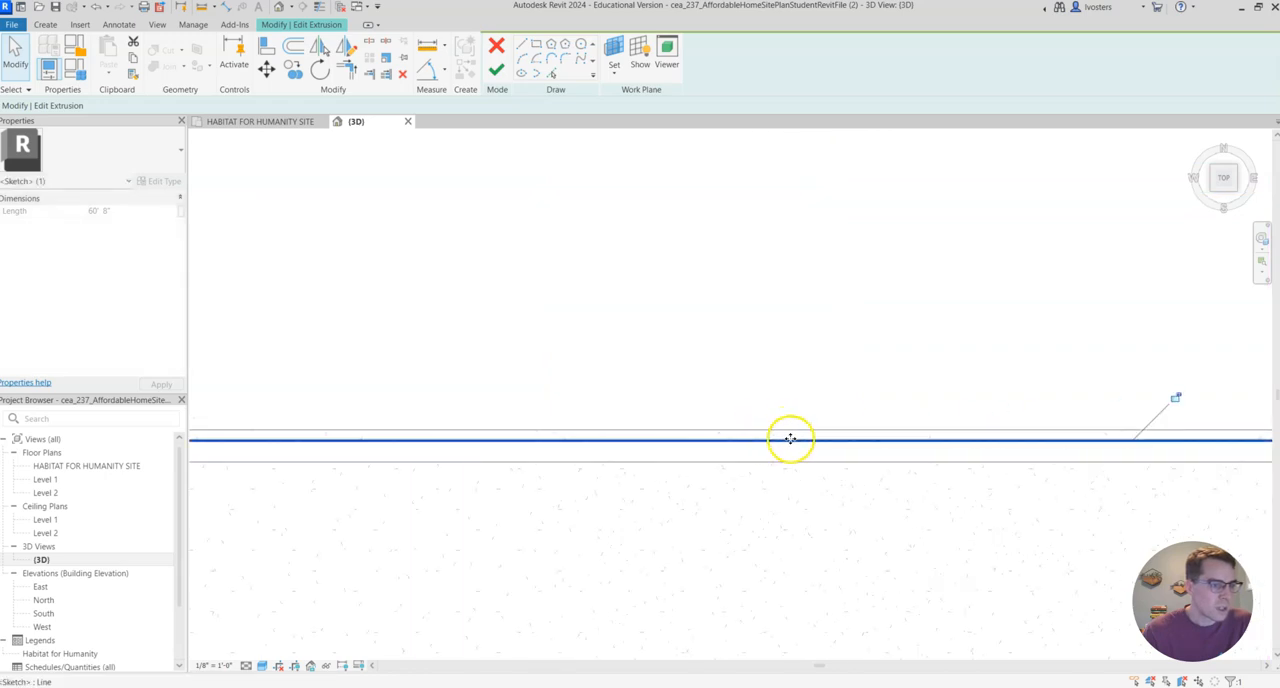
scroll(772, 330, down, 5)
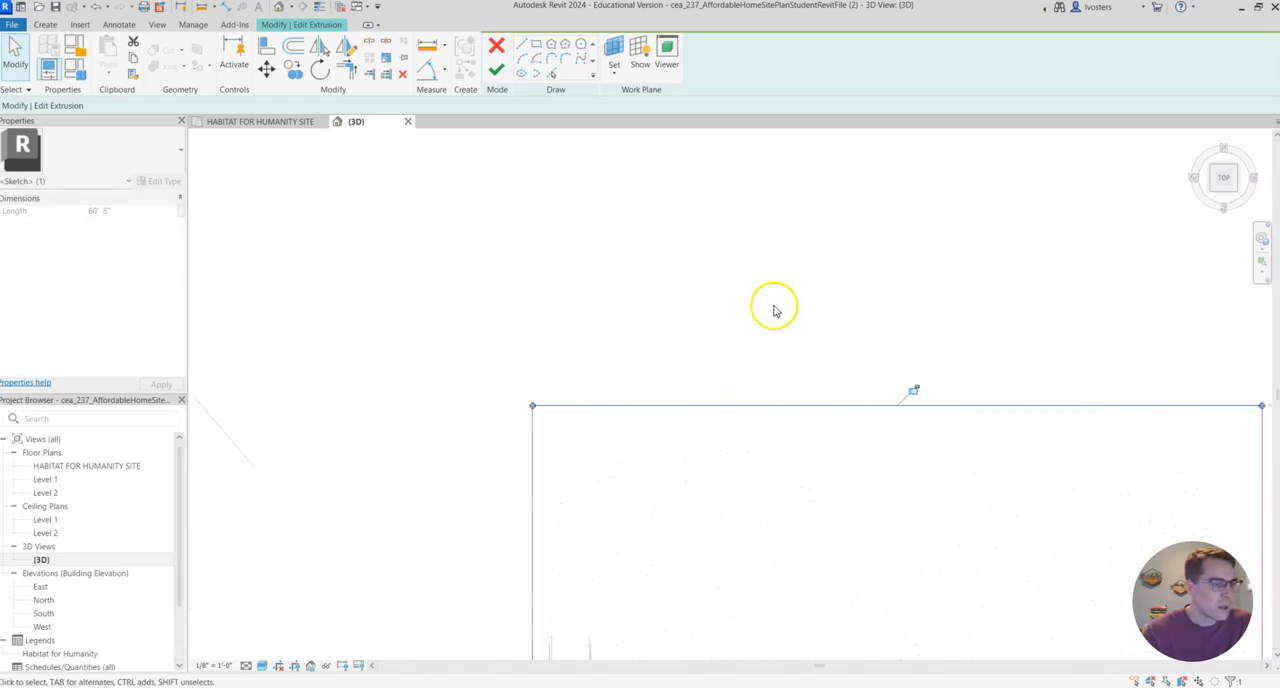
Finish the void sketch and the in-place model, and check the fit around the foundation in a 3D corner view.
middle_drag(777, 270, 571, 222)
click(497, 68)
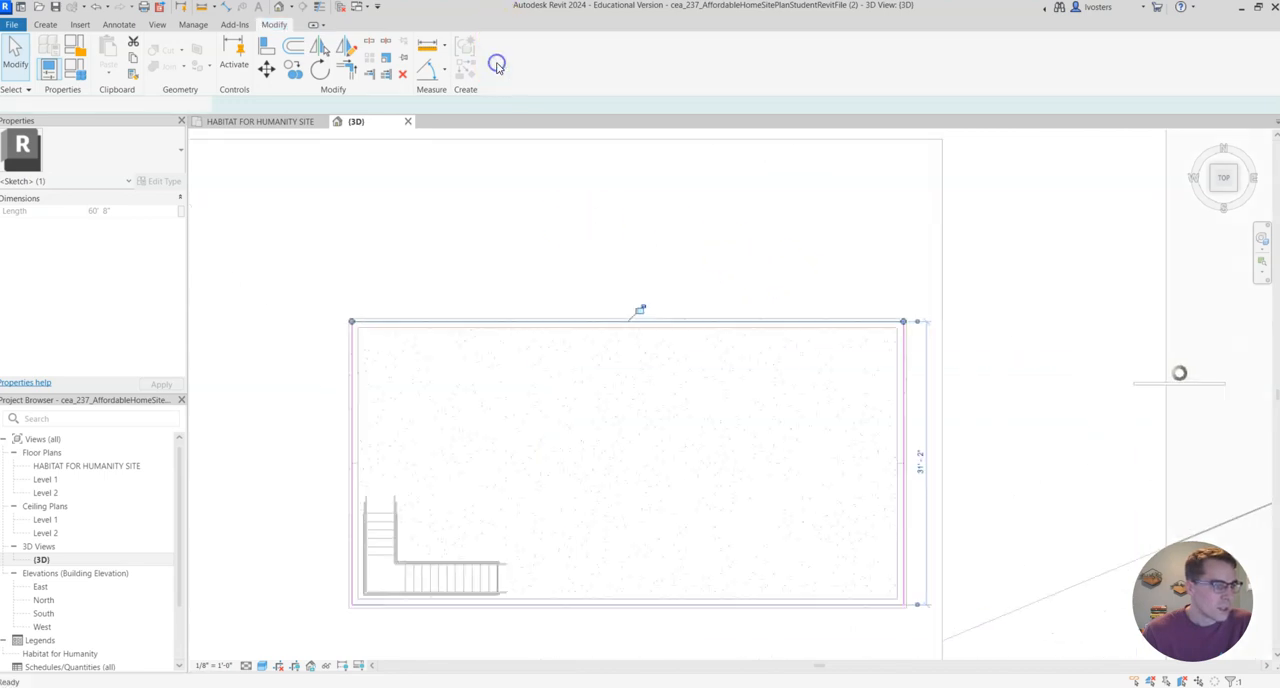
click(1213, 192)
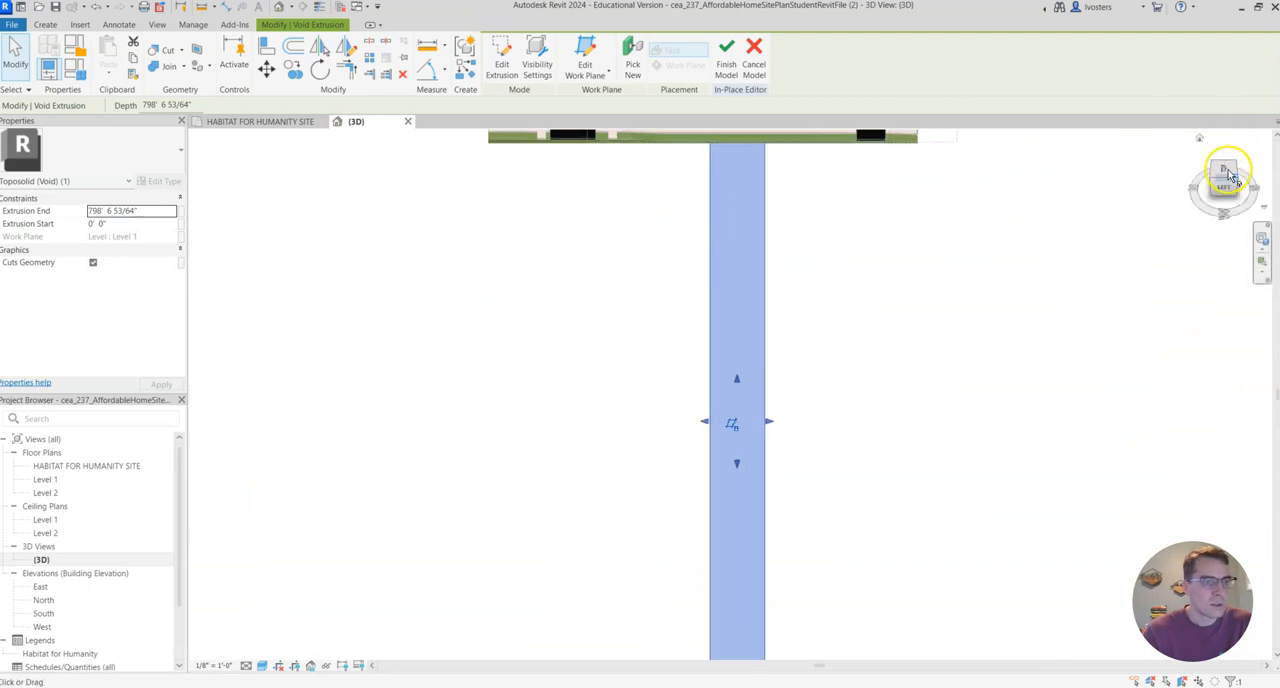
click(726, 60)
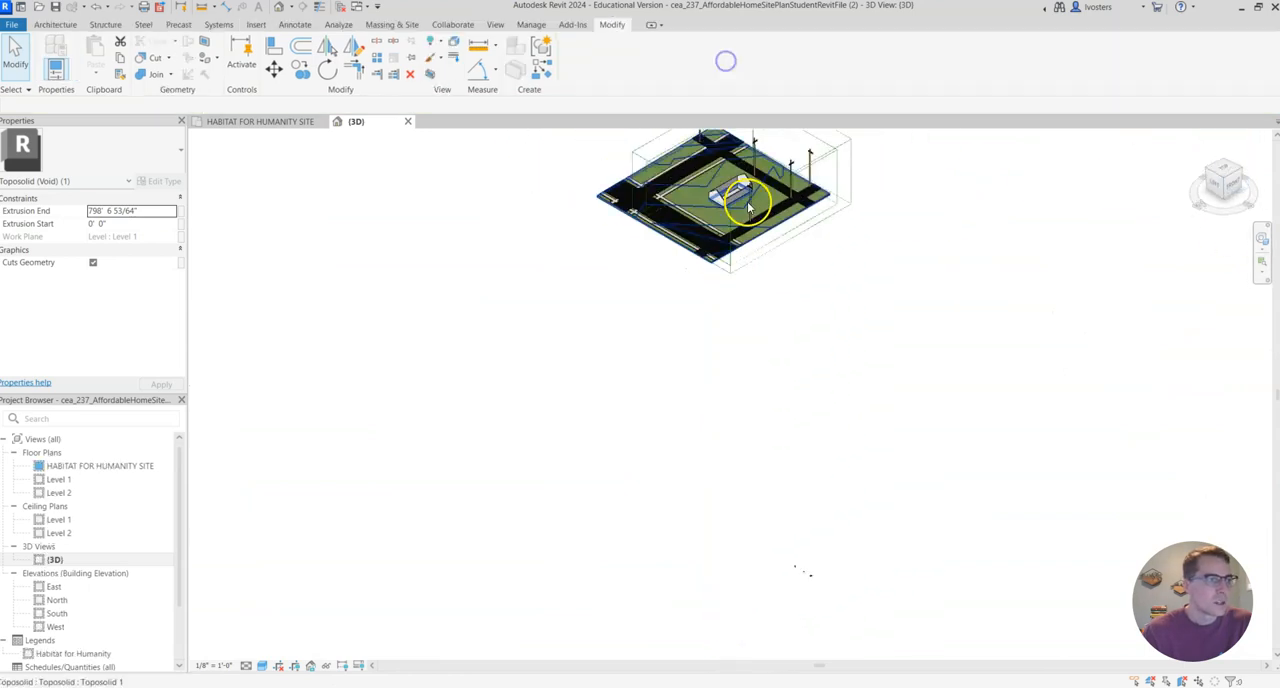
scroll(743, 204, up, 2)
scroll(743, 204, up, 3)
middle_drag(743, 198, 747, 360)
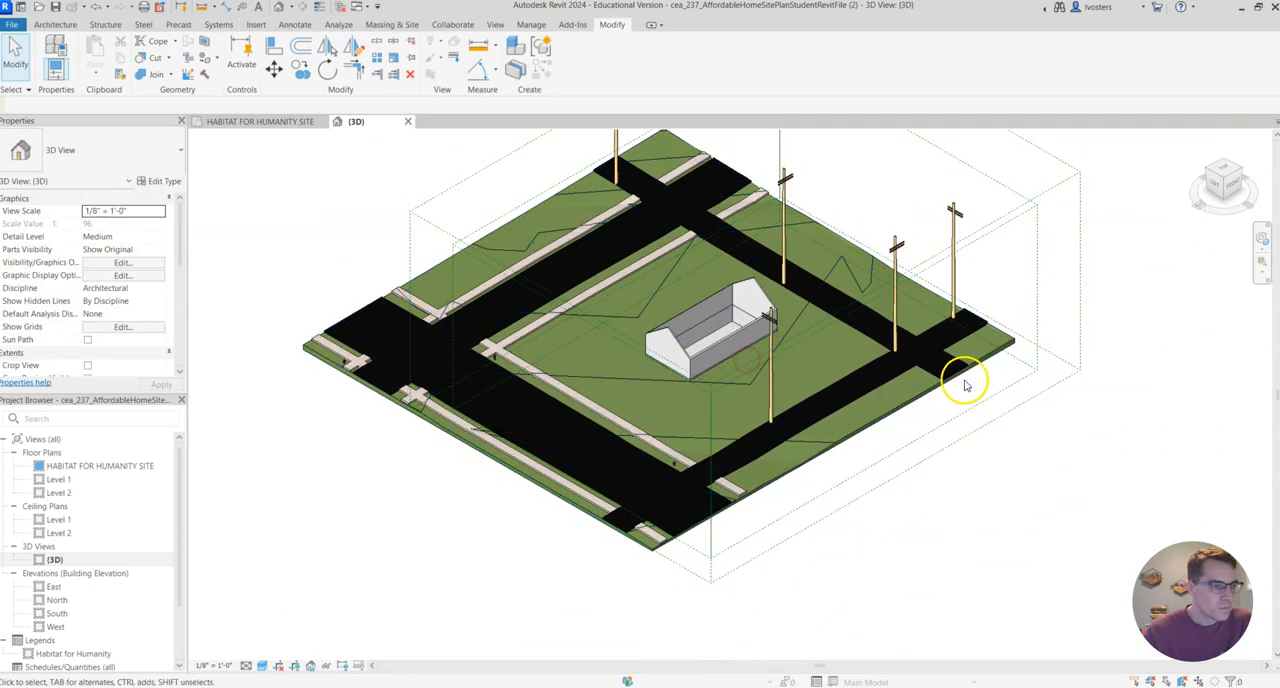
scroll(746, 380, up, 6)
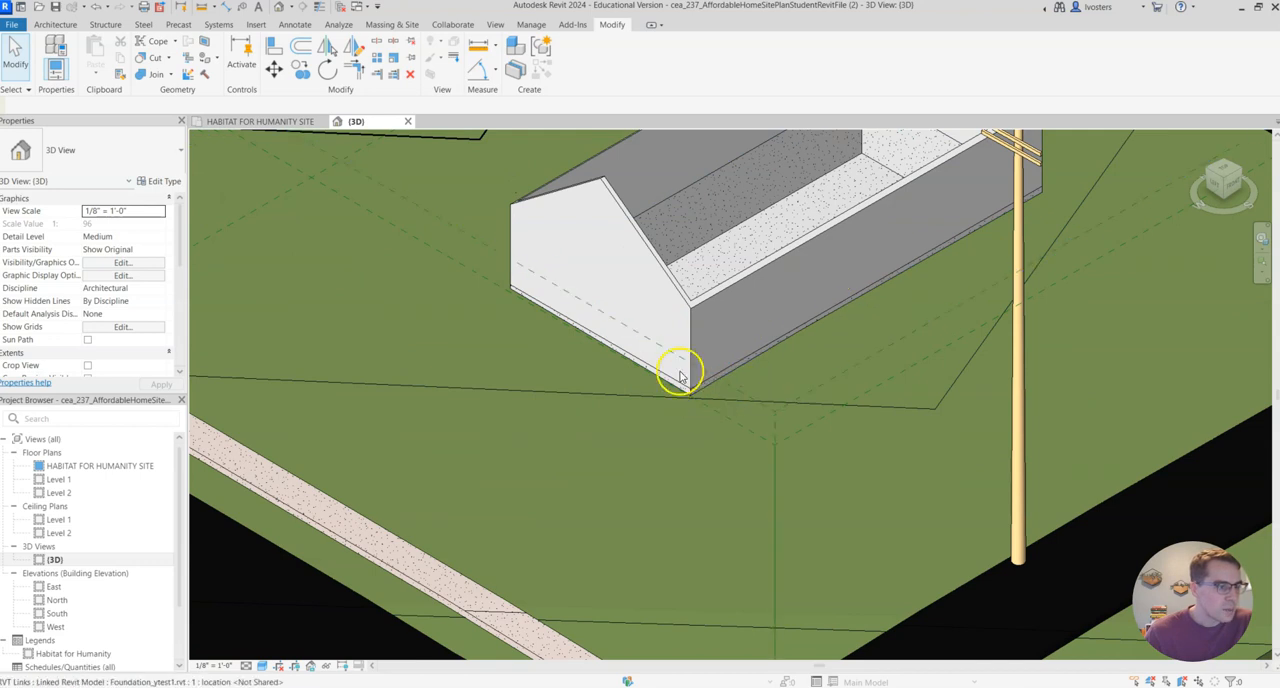
scroll(760, 356, down, 3)
scroll(746, 360, down, 3)
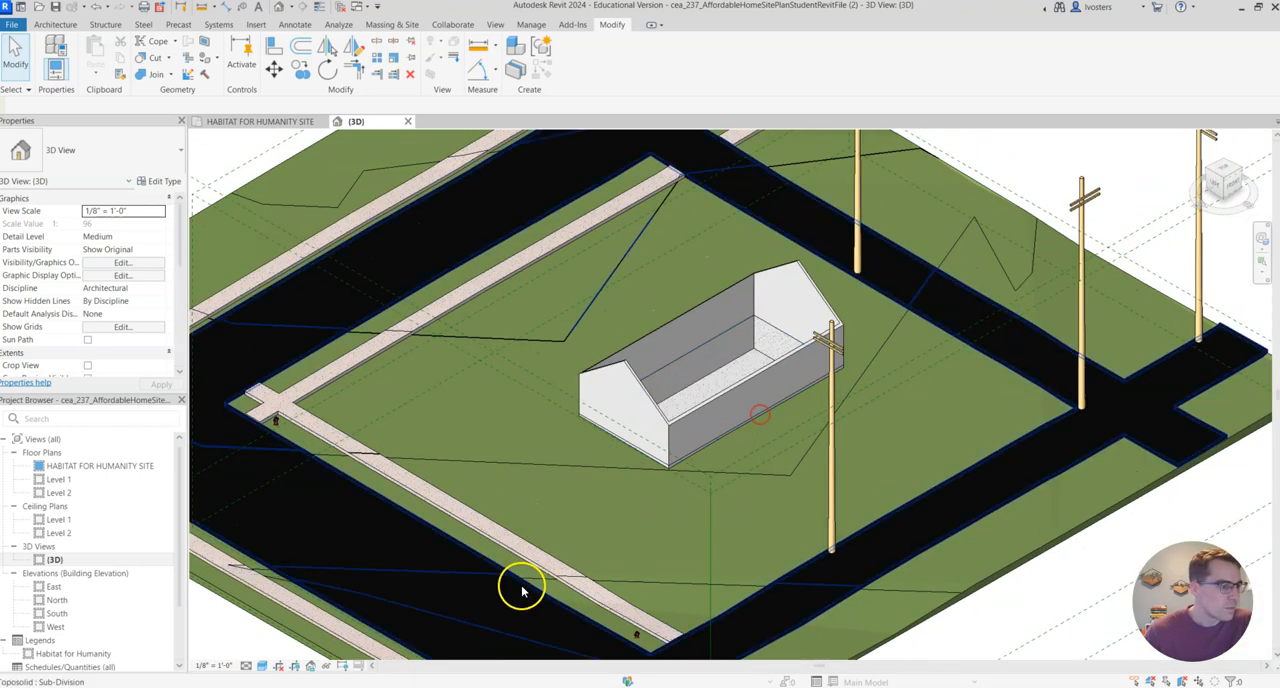
click(324, 667)
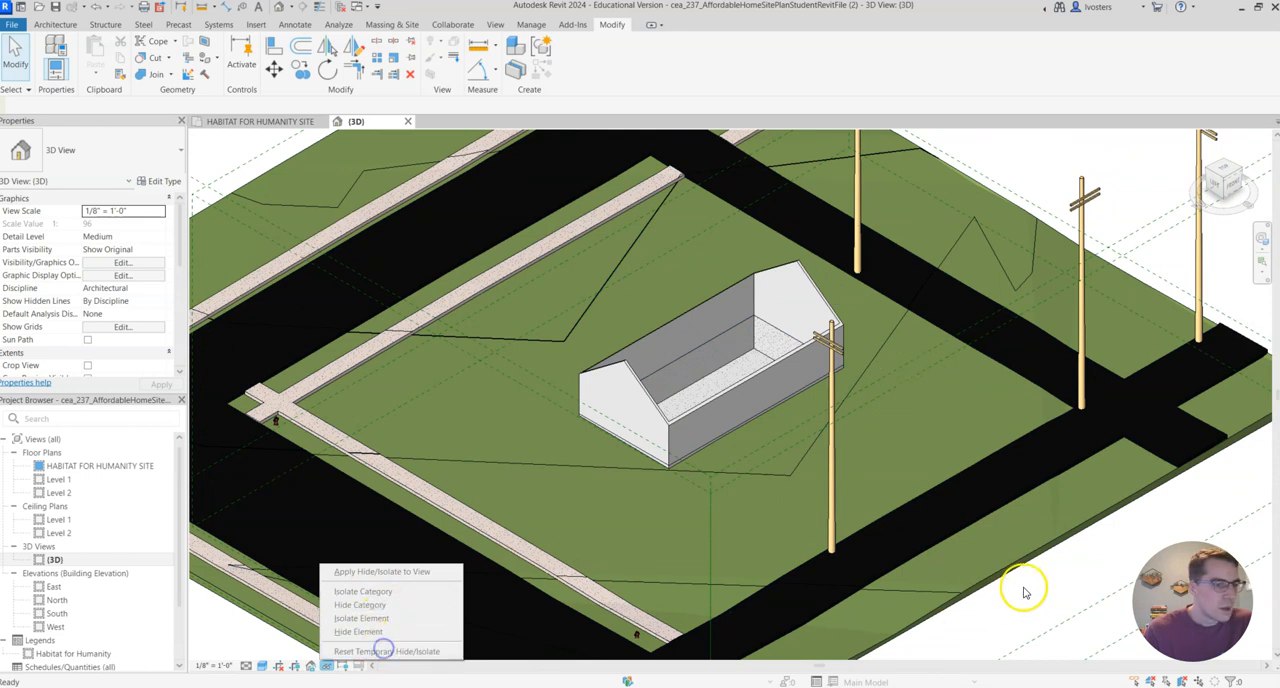
click(1068, 590)
click(1088, 562)
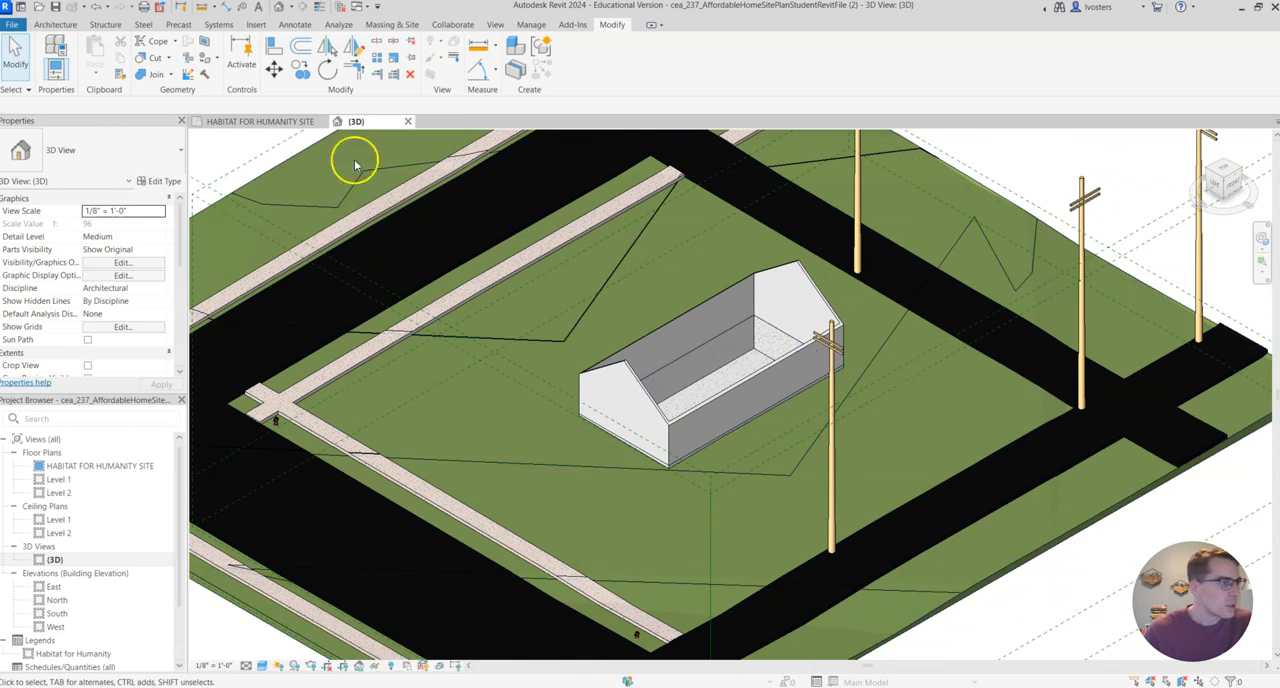
scroll(705, 409, down, 3)
click(1087, 413)
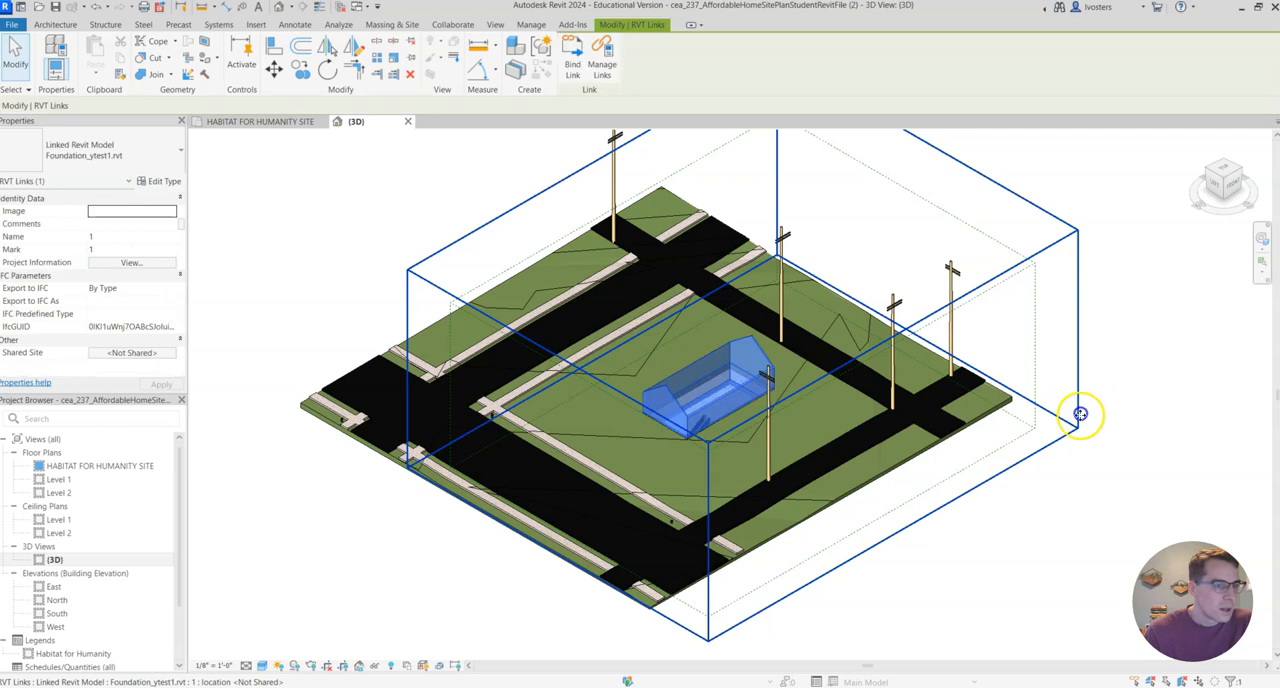
click(377, 668)
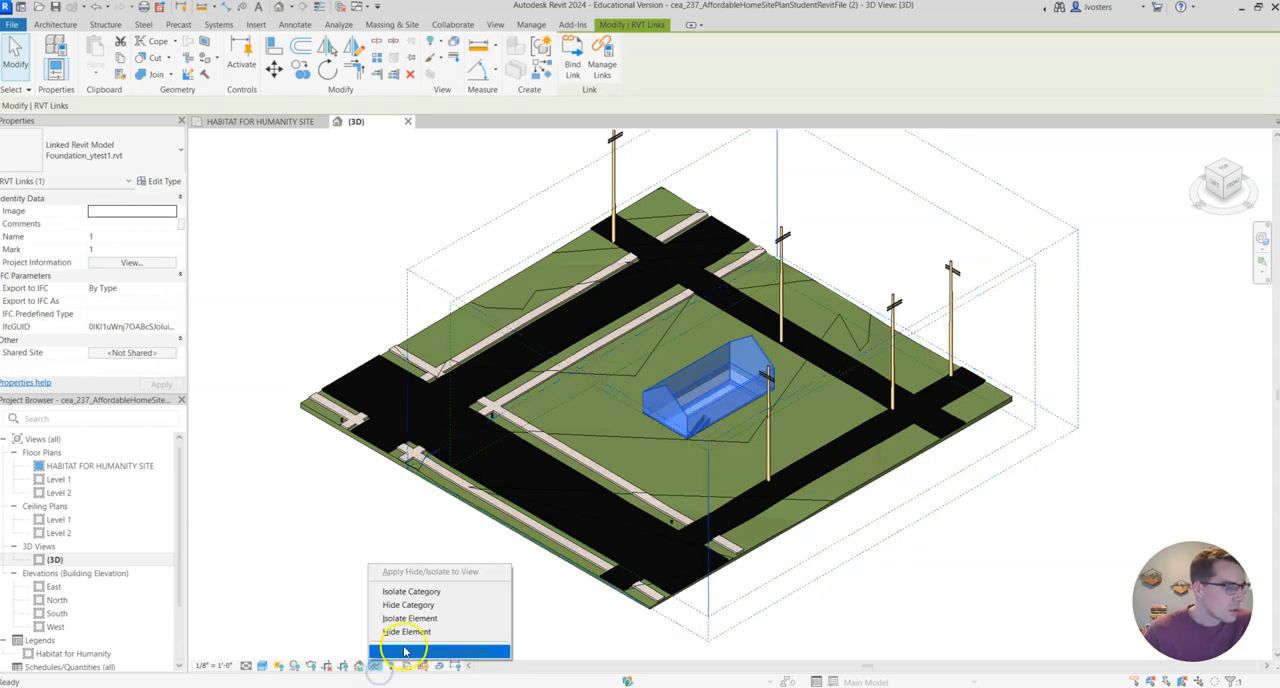
click(410, 605)
click(391, 665)
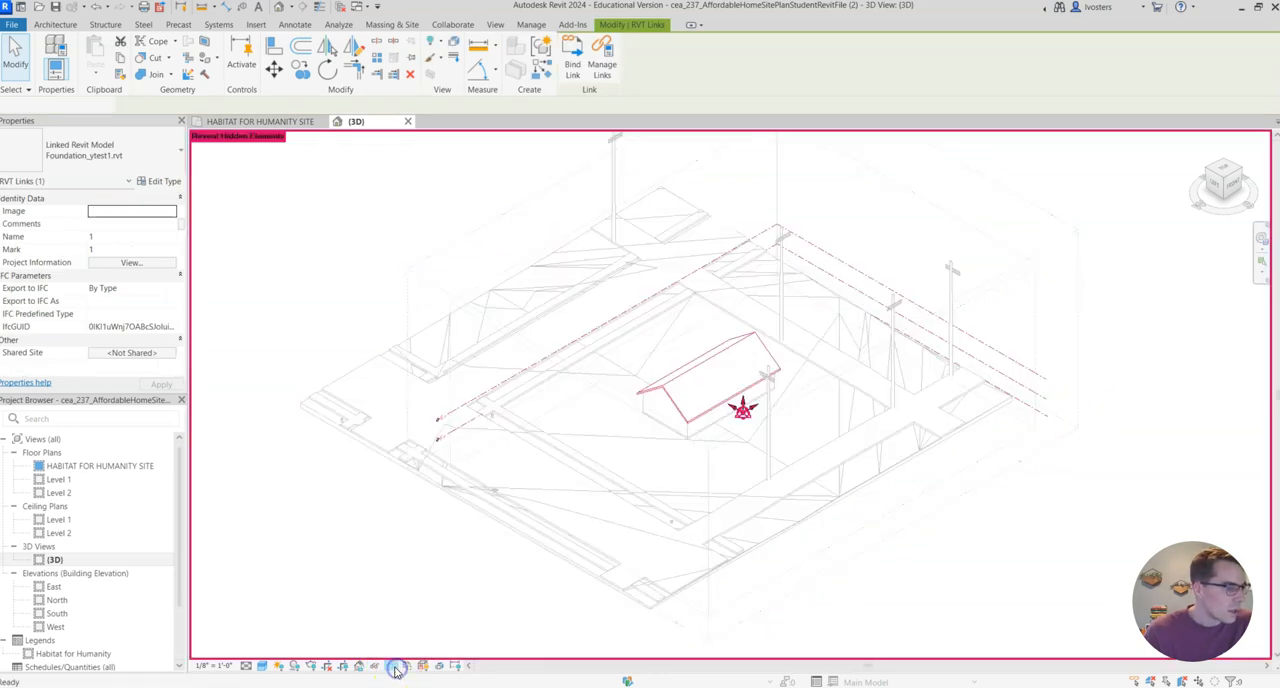
click(418, 662)
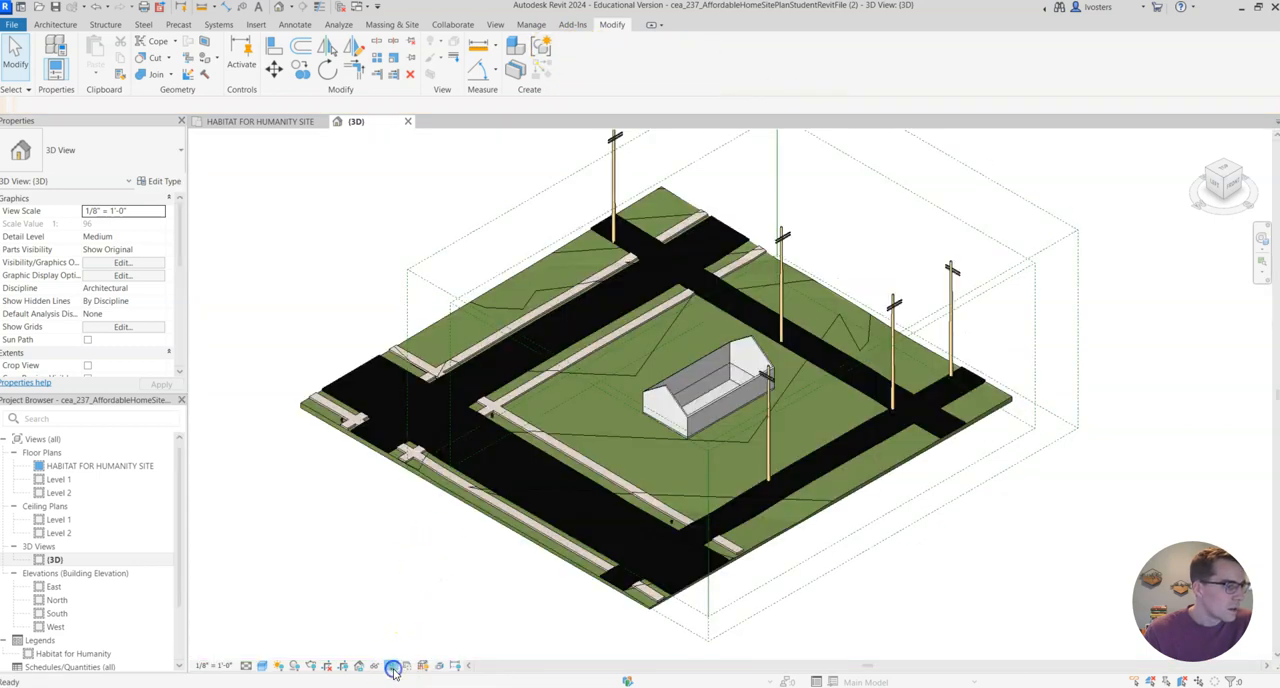
Reveal the hidden elements, unhide the roof of the linked foundation model, and leave the reveal mode.
click(393, 668)
click(665, 395)
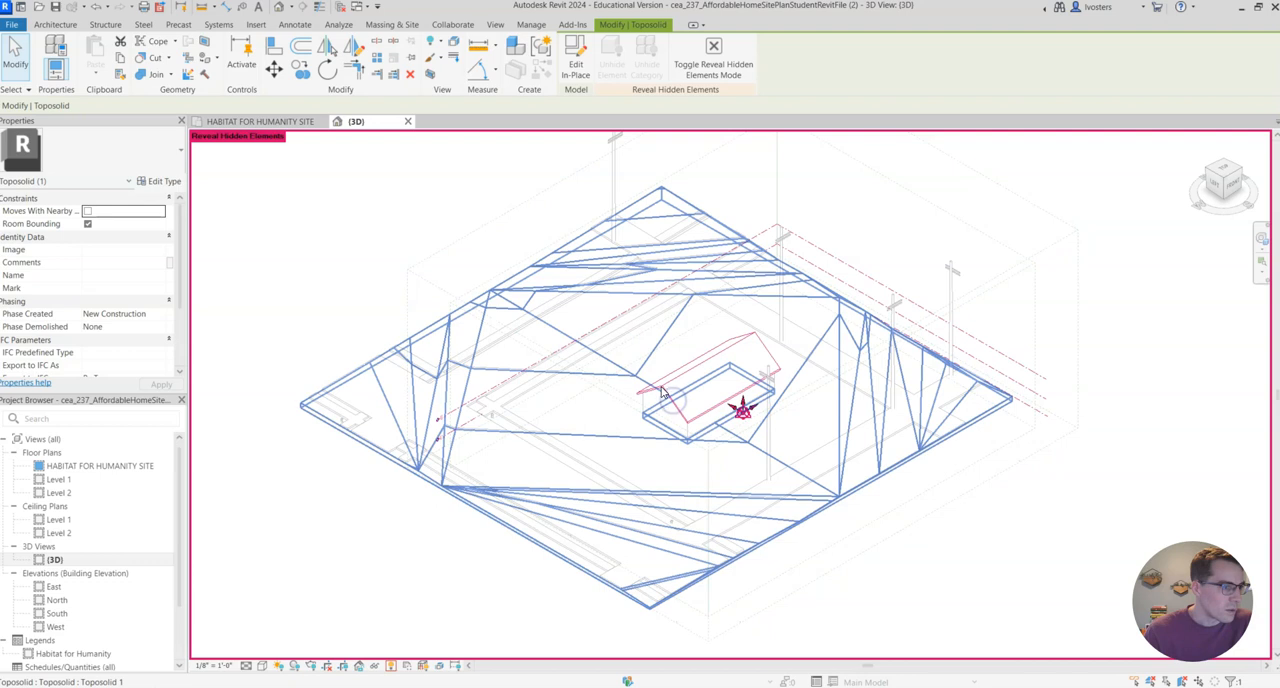
click(606, 74)
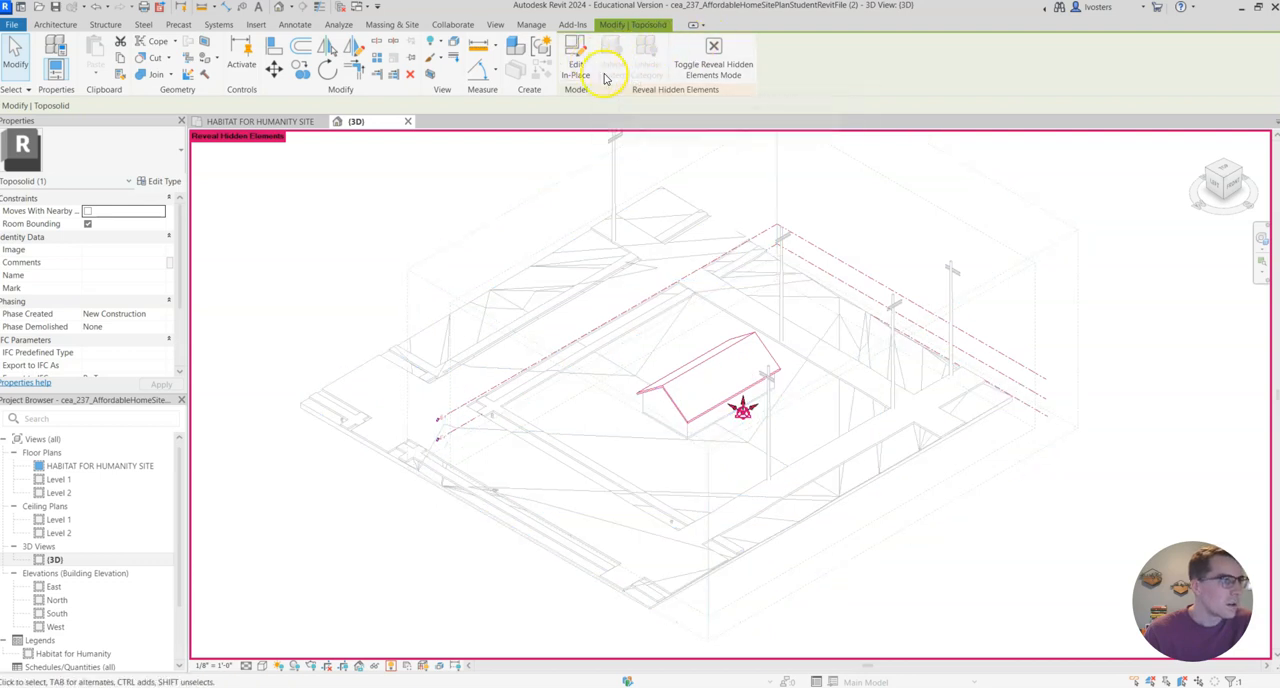
scroll(674, 420, up, 3)
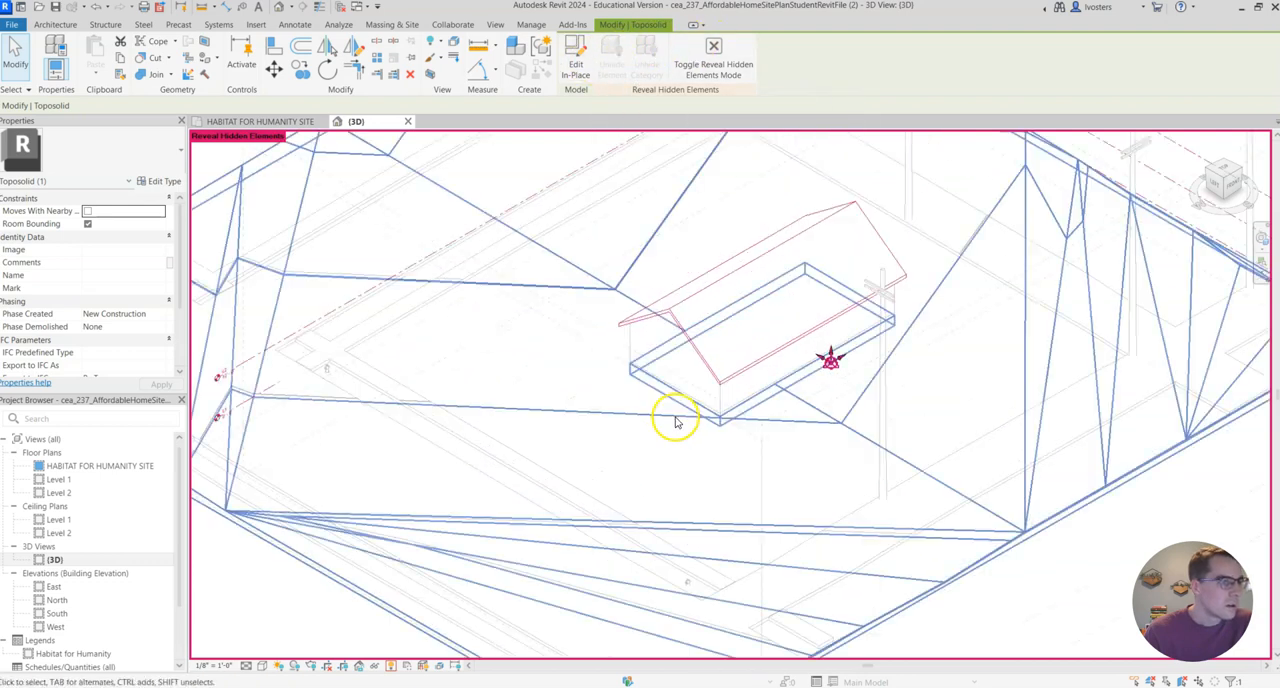
click(702, 364)
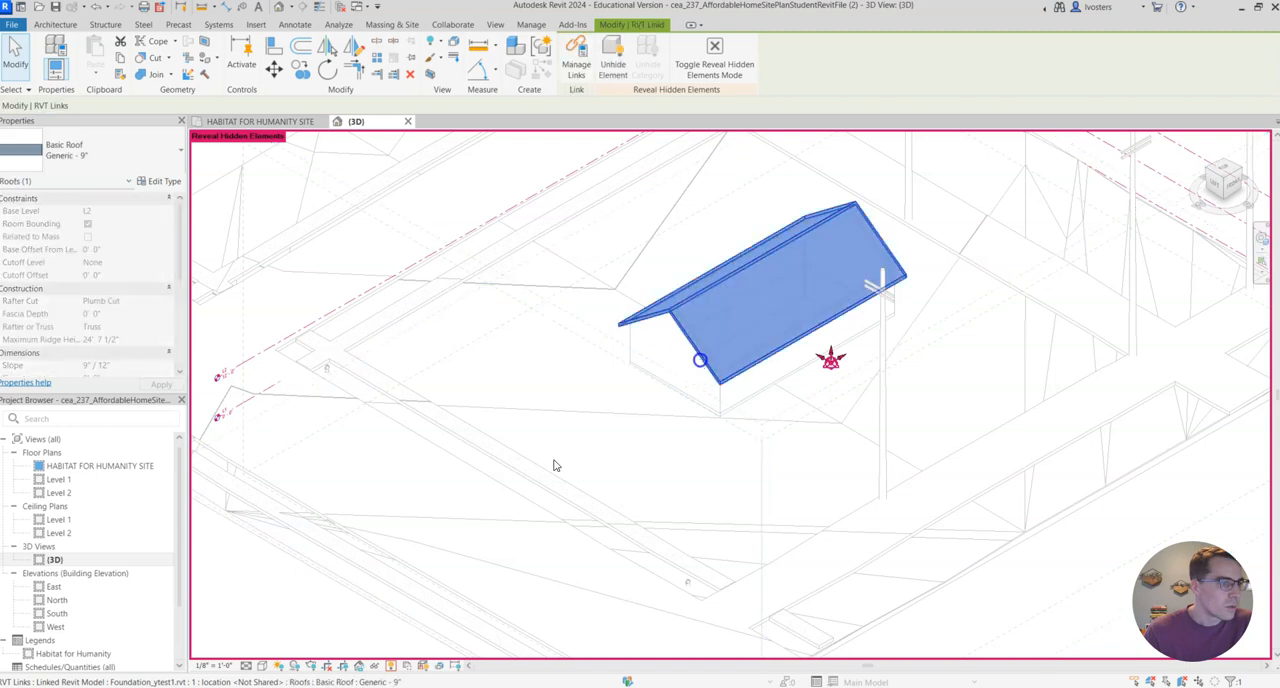
click(615, 52)
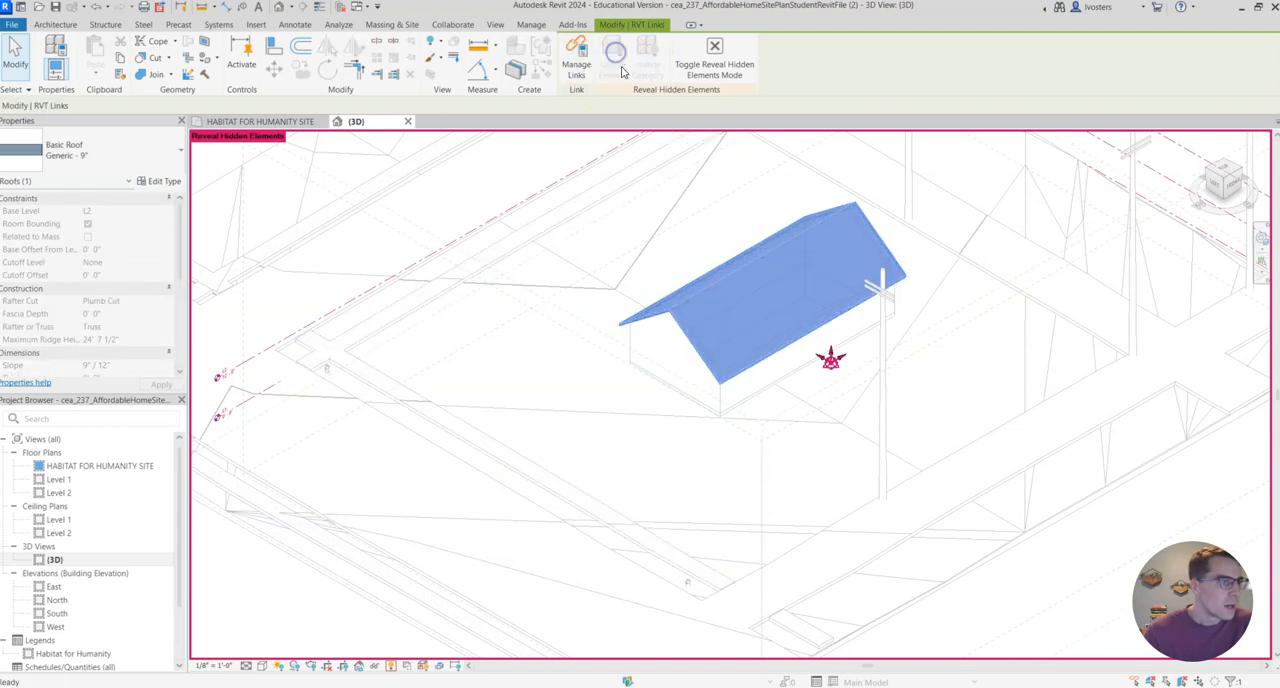
click(718, 50)
scroll(967, 420, down, 3)
mouse_move(959, 416)
middle_down()
mouse_move(930, 414)
mouse_move(912, 443)
middle_up()
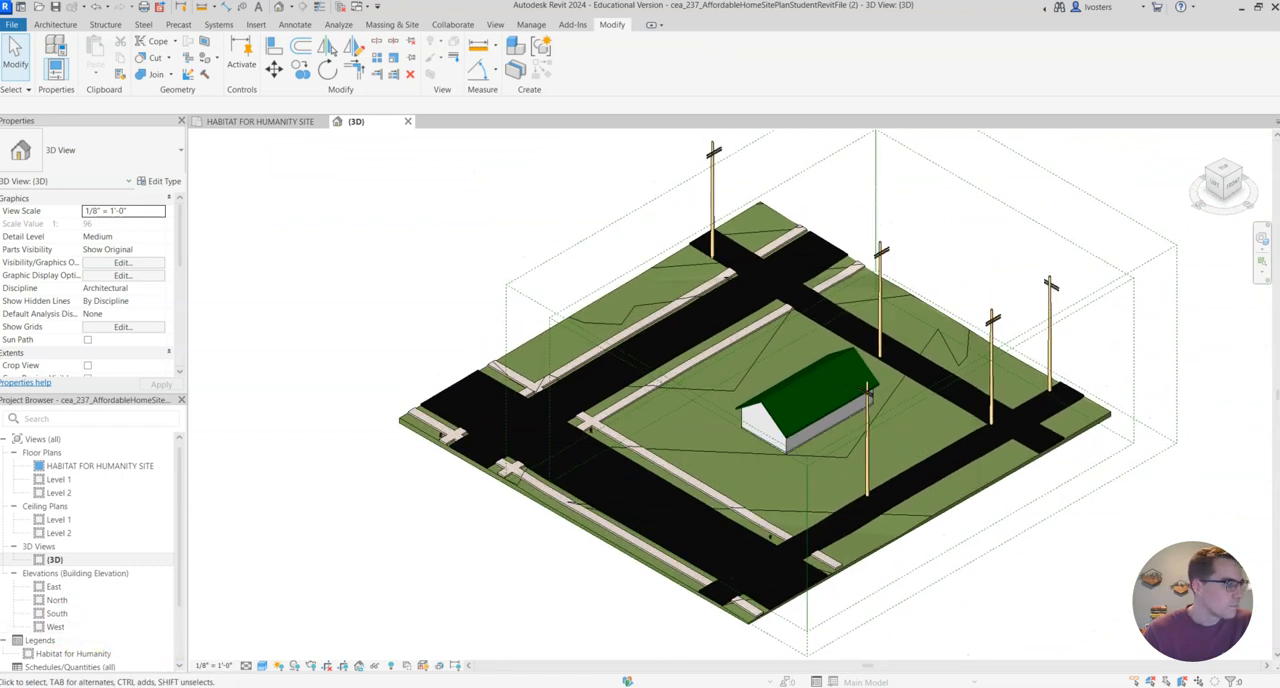
Select the grass toposolid and start a new Sub-Divide boundary sketch on it.
scroll(580, 292, up, 2)
click(586, 292)
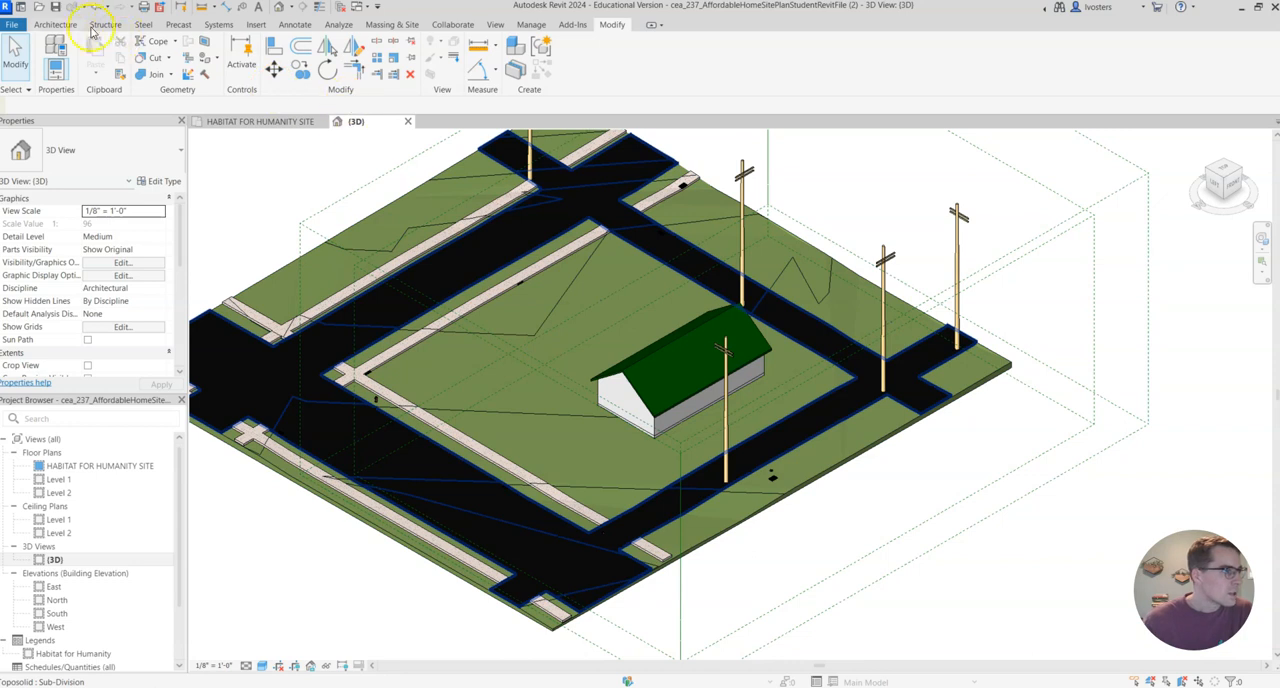
click(386, 24)
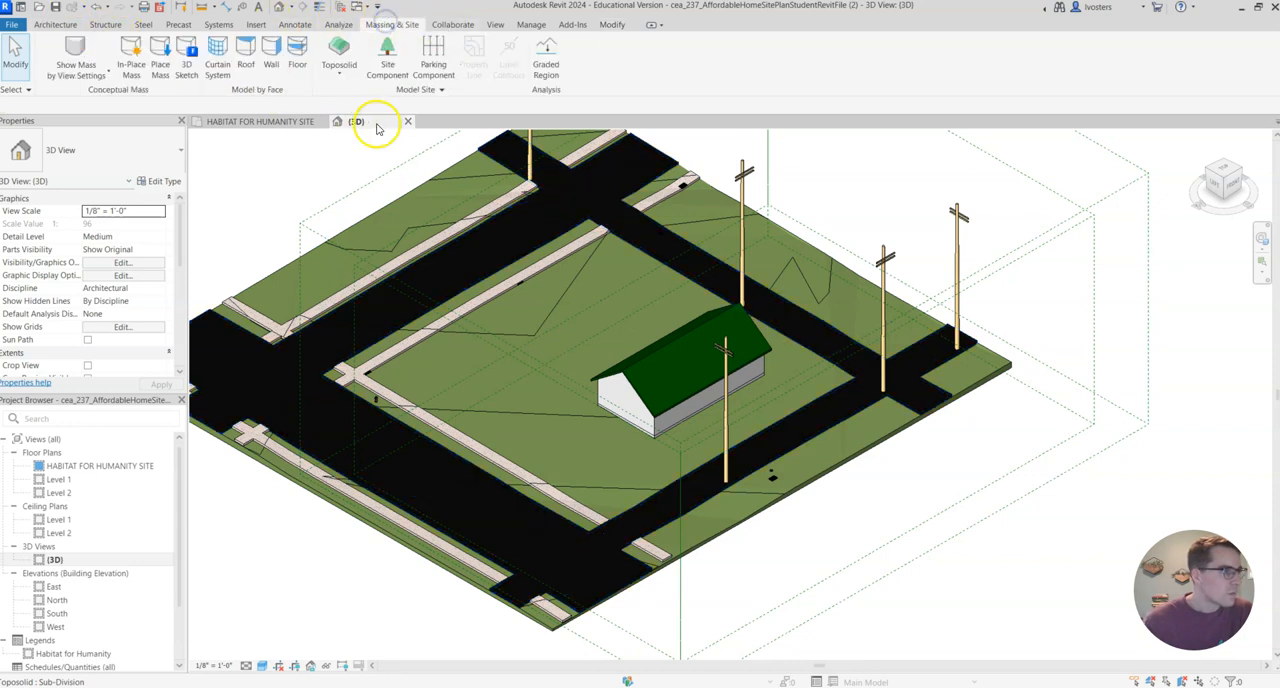
click(848, 462)
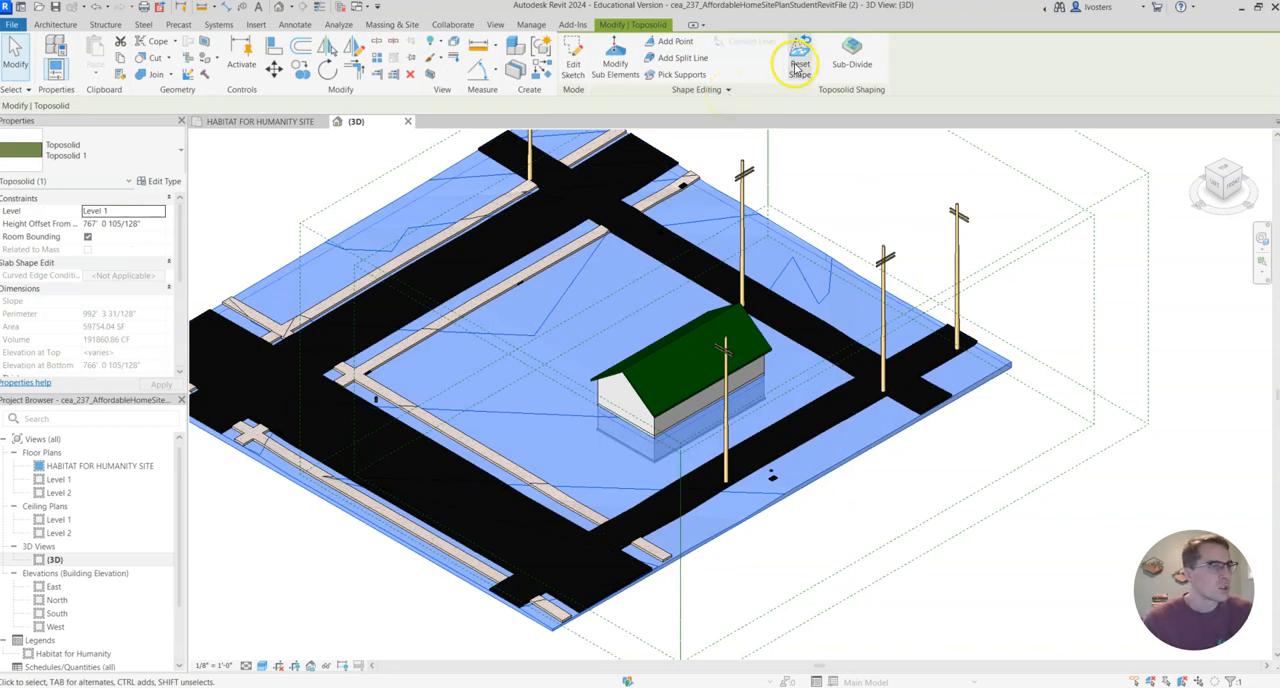
click(1016, 522)
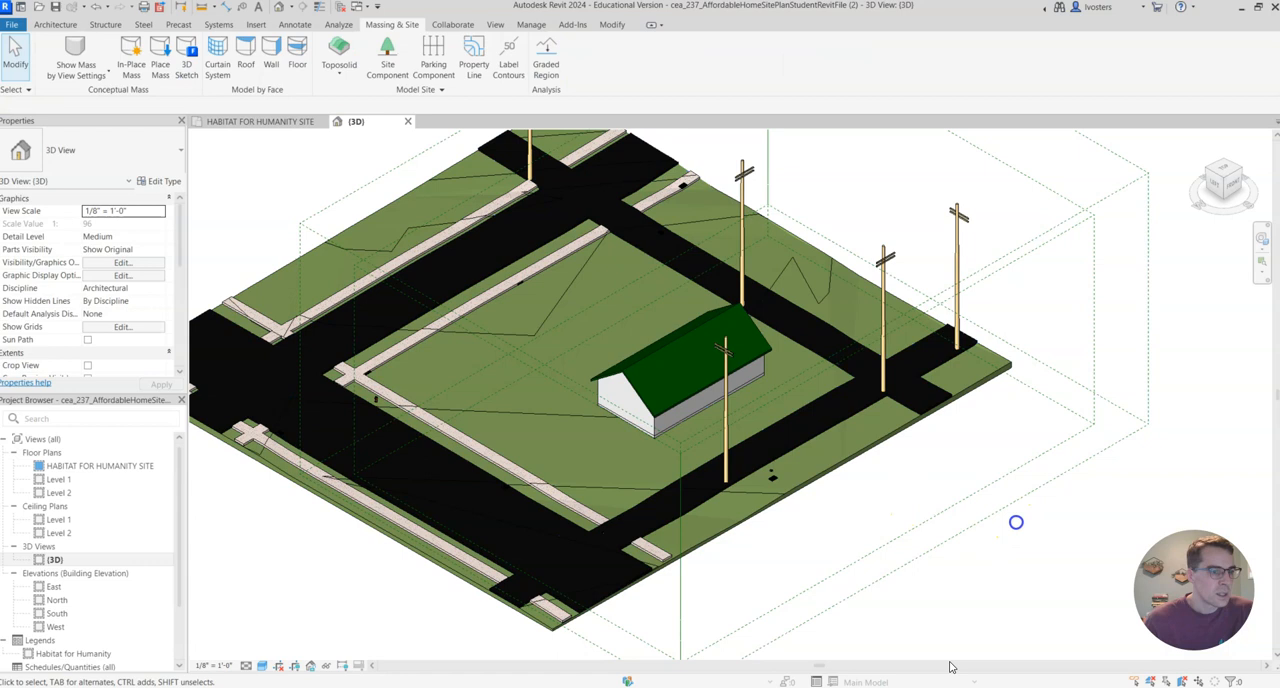
click(845, 459)
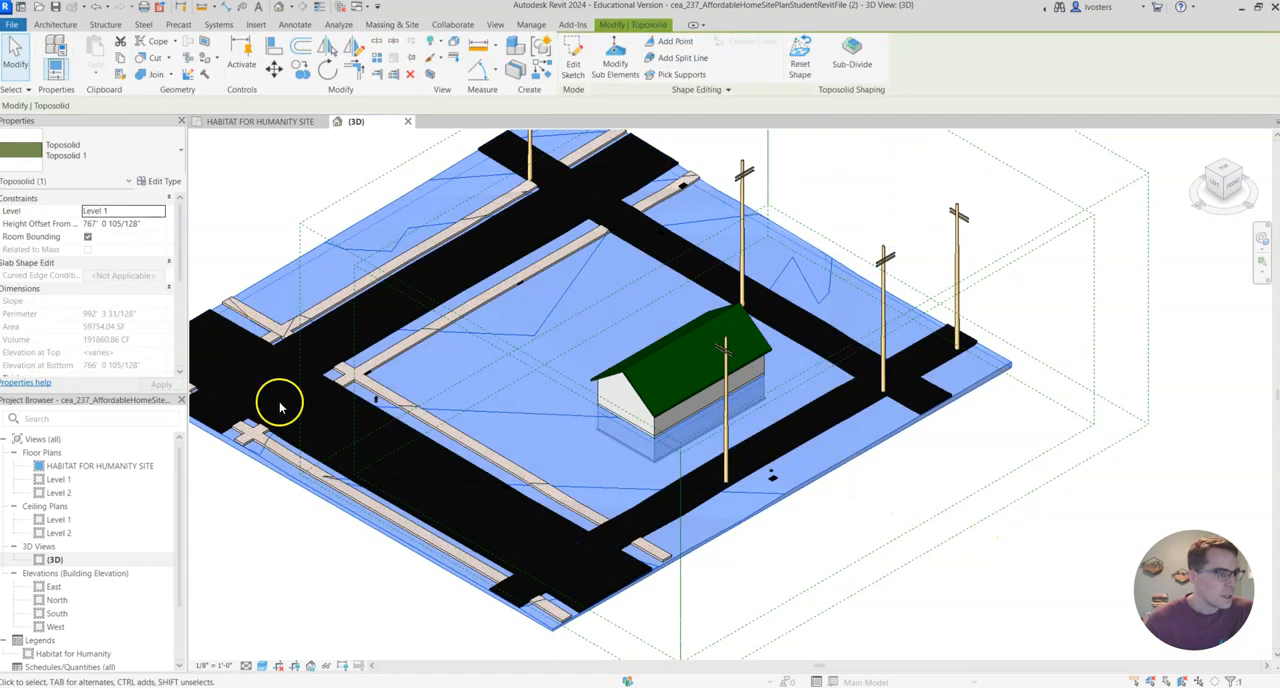
click(852, 55)
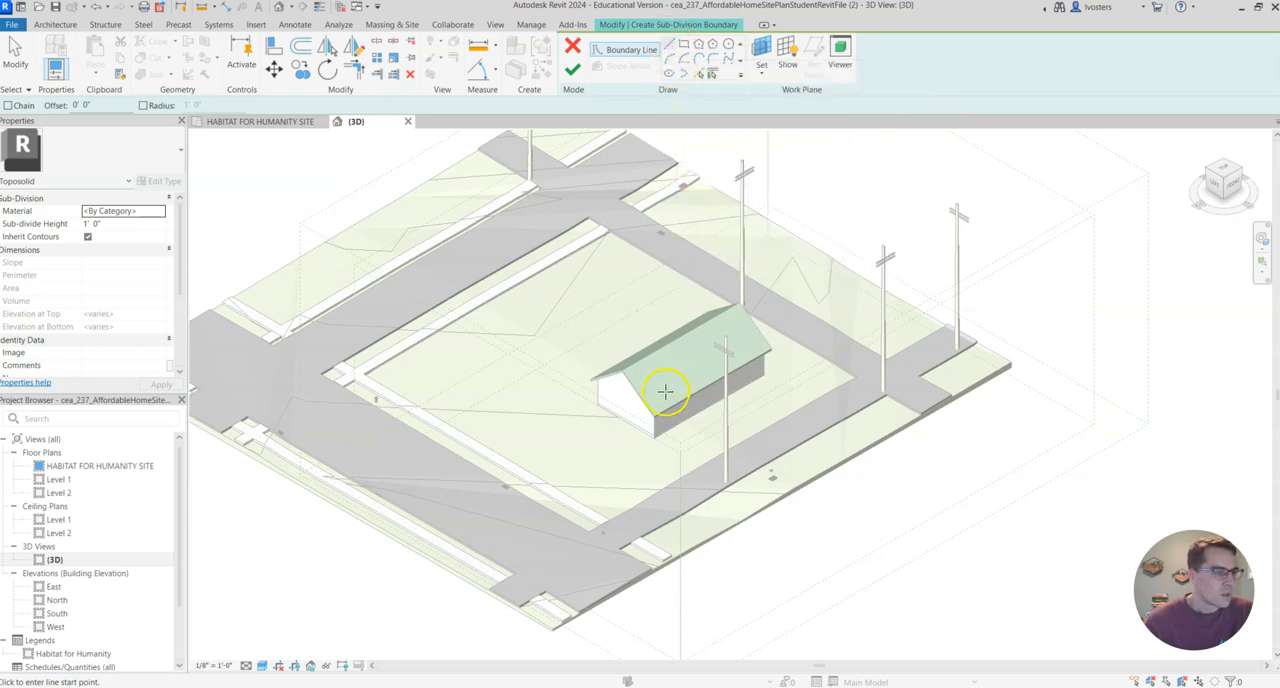
scroll(665, 392, up, 3)
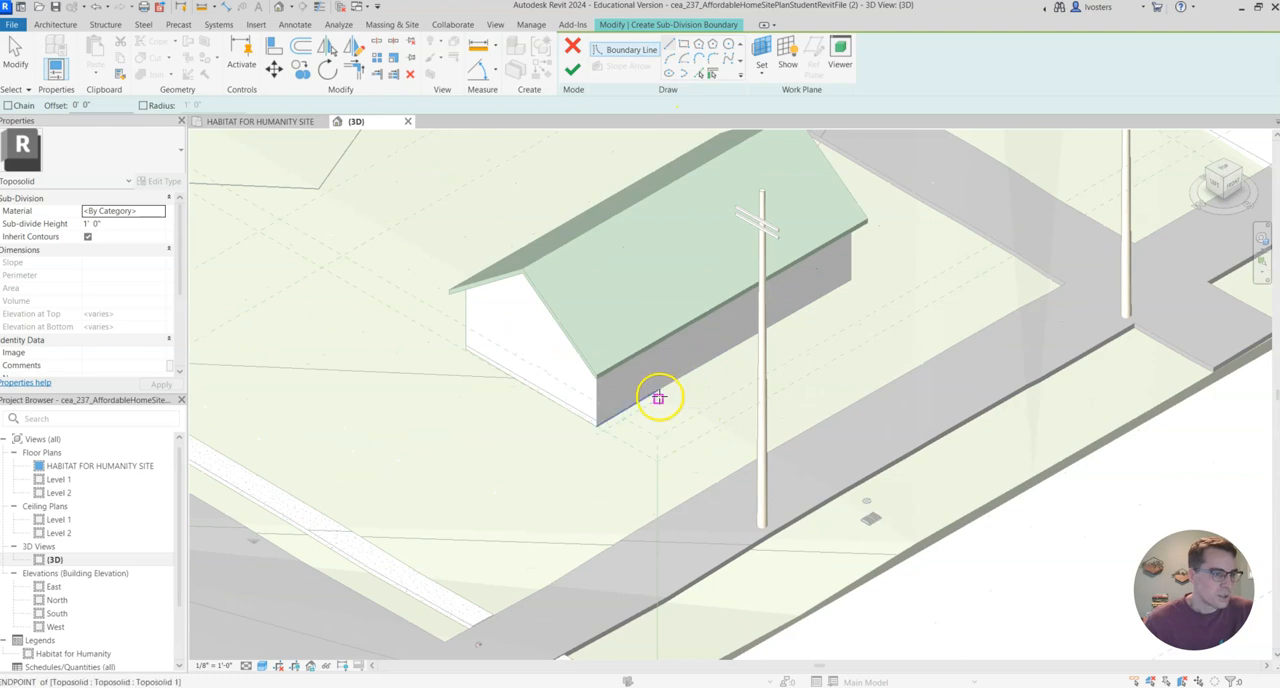
scroll(678, 379, up, 2)
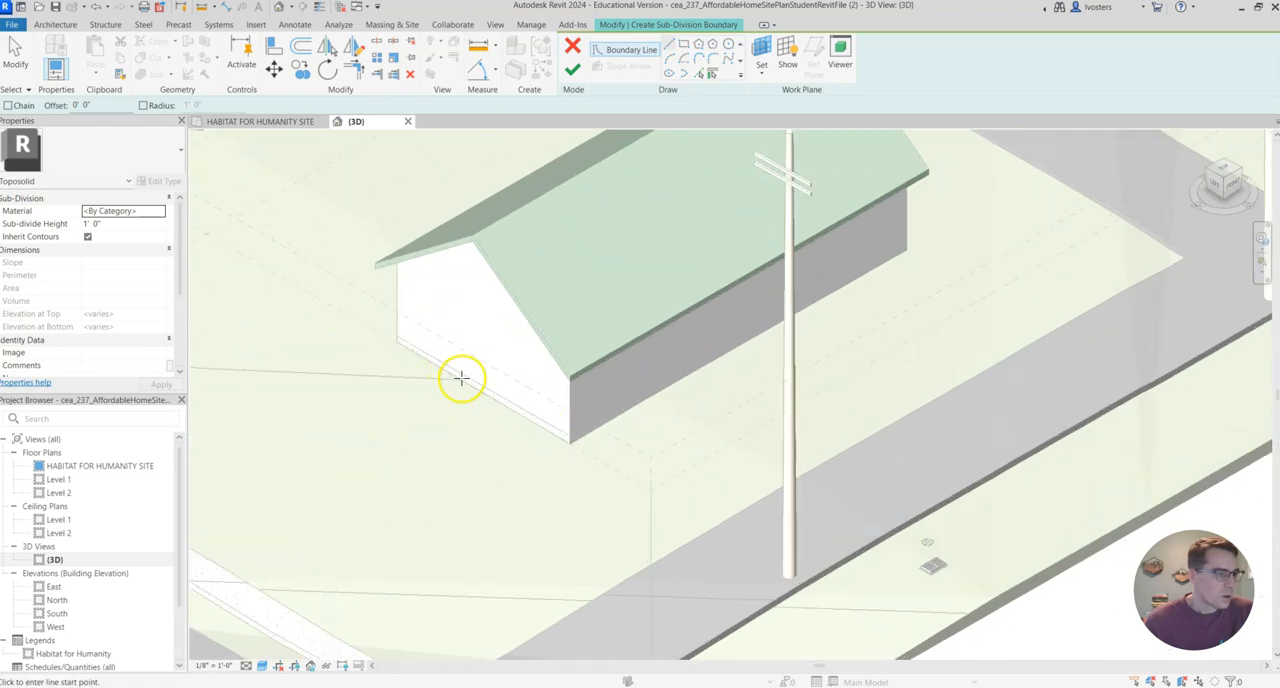
scroll(461, 378, down, 3)
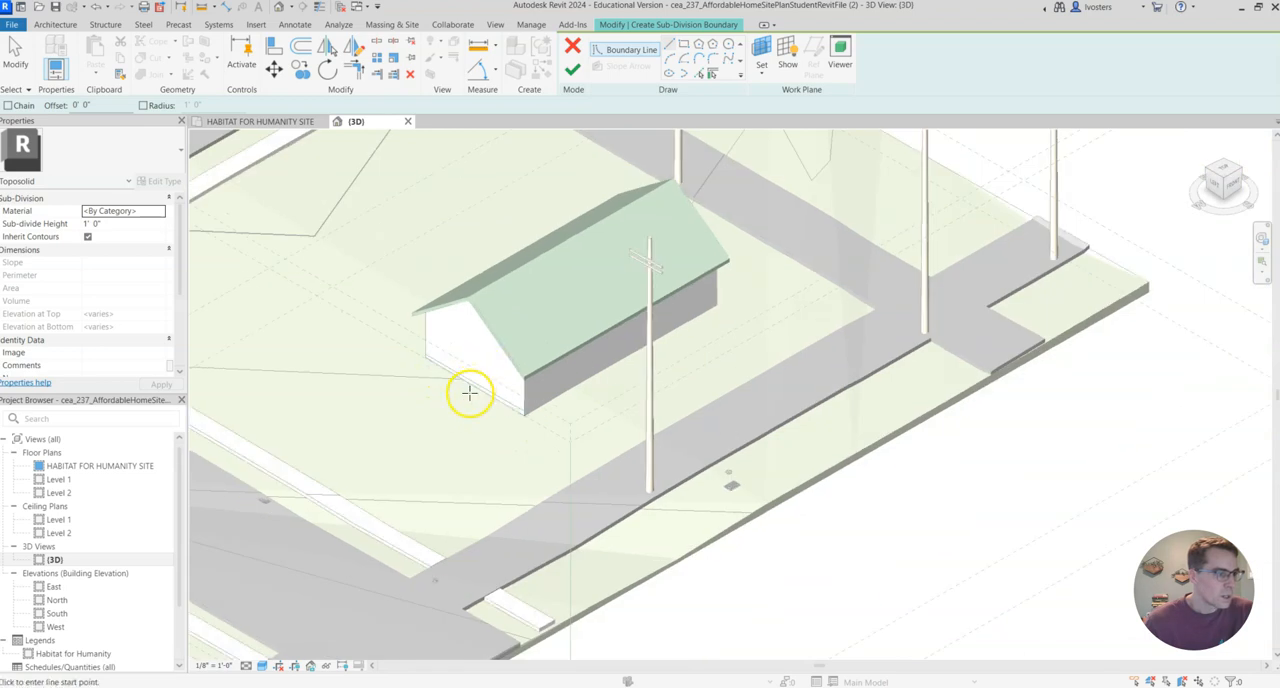
middle_drag(414, 283, 554, 287)
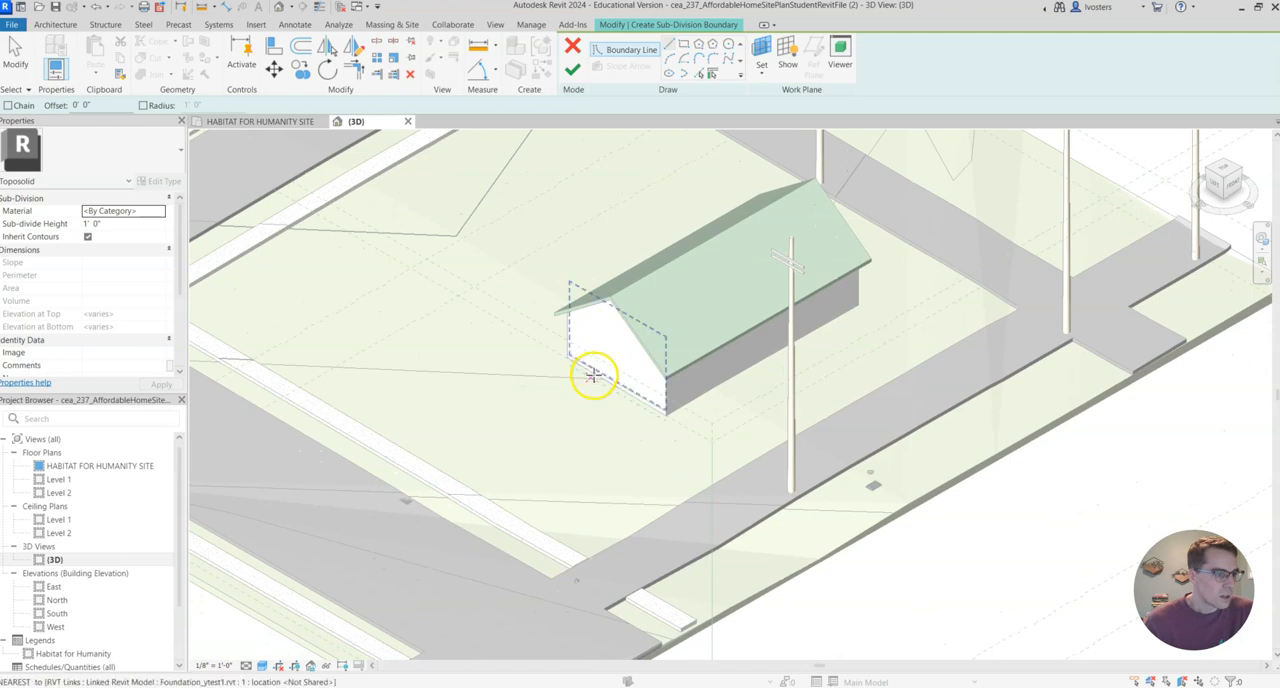
scroll(594, 371, up, 2)
scroll(594, 371, down, 4)
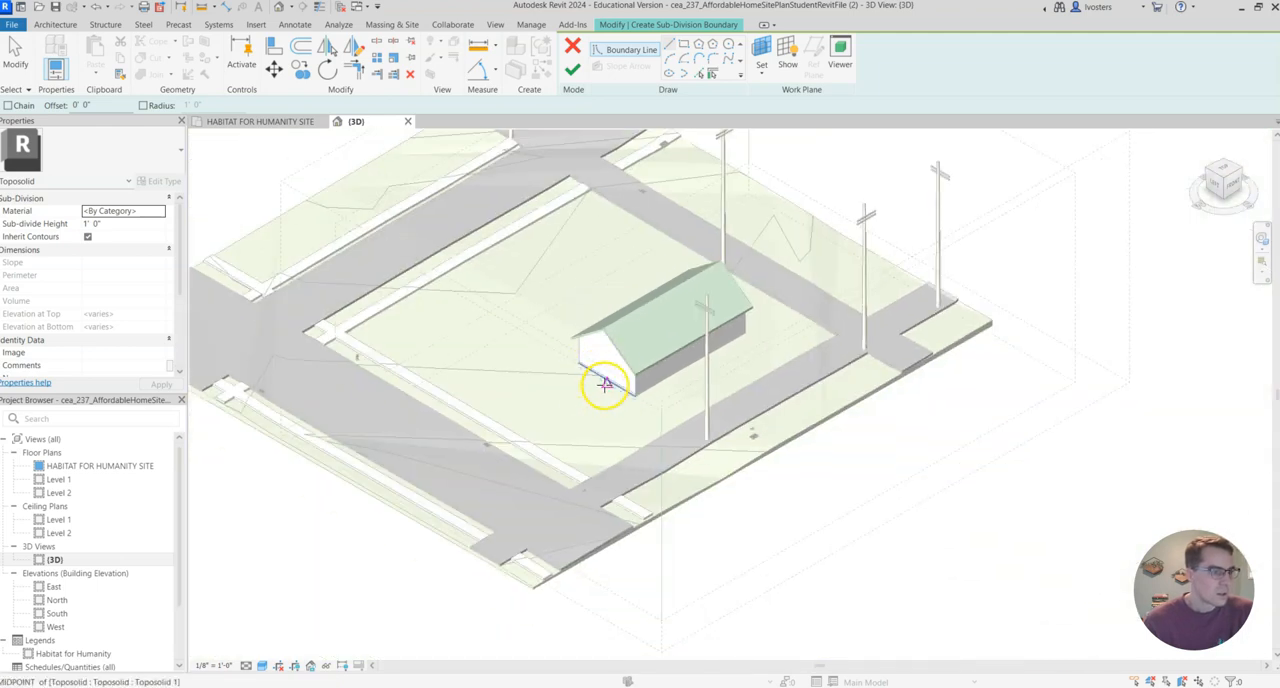
click(606, 384)
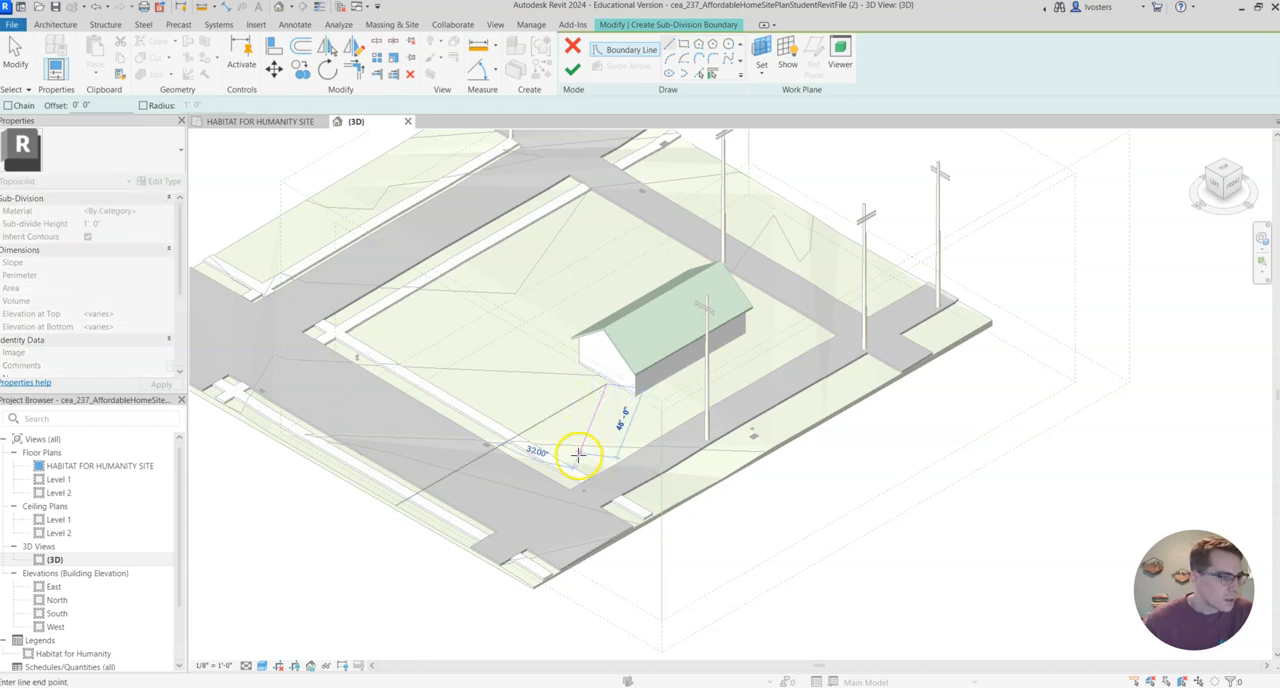
key(Escape)
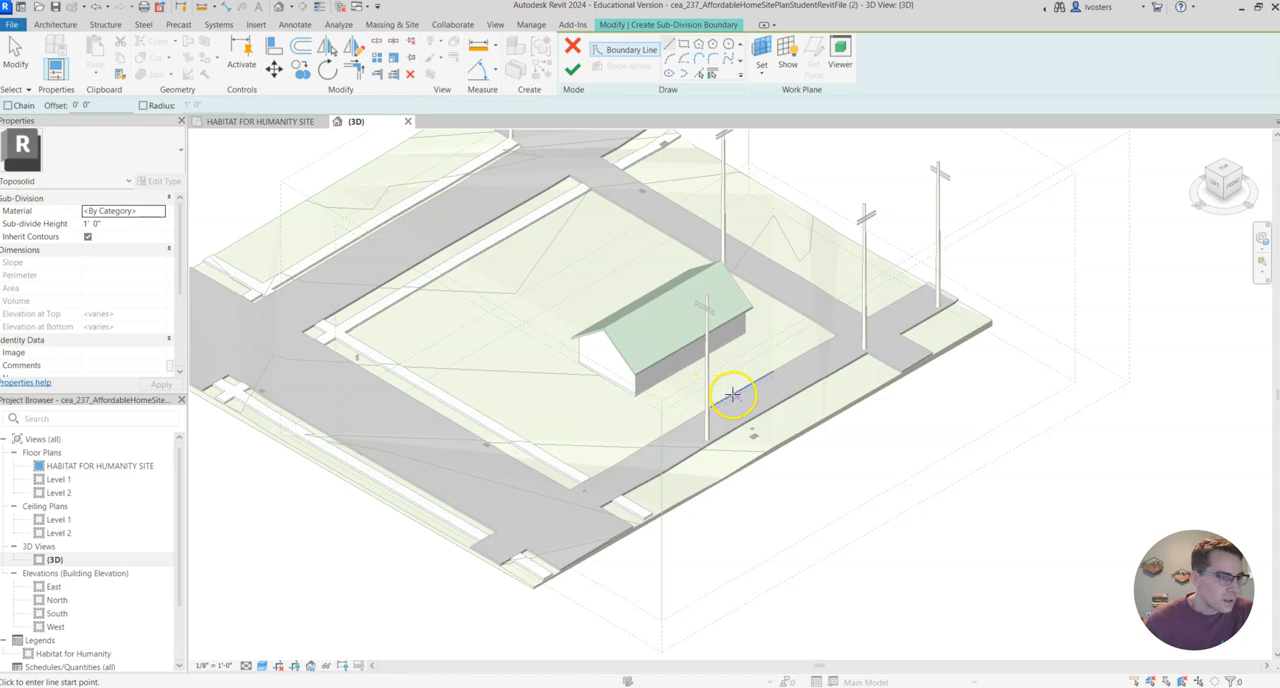
Sketch a boundary line from the road edge to the house's long wall and continue about 14' along that wall.
click(724, 400)
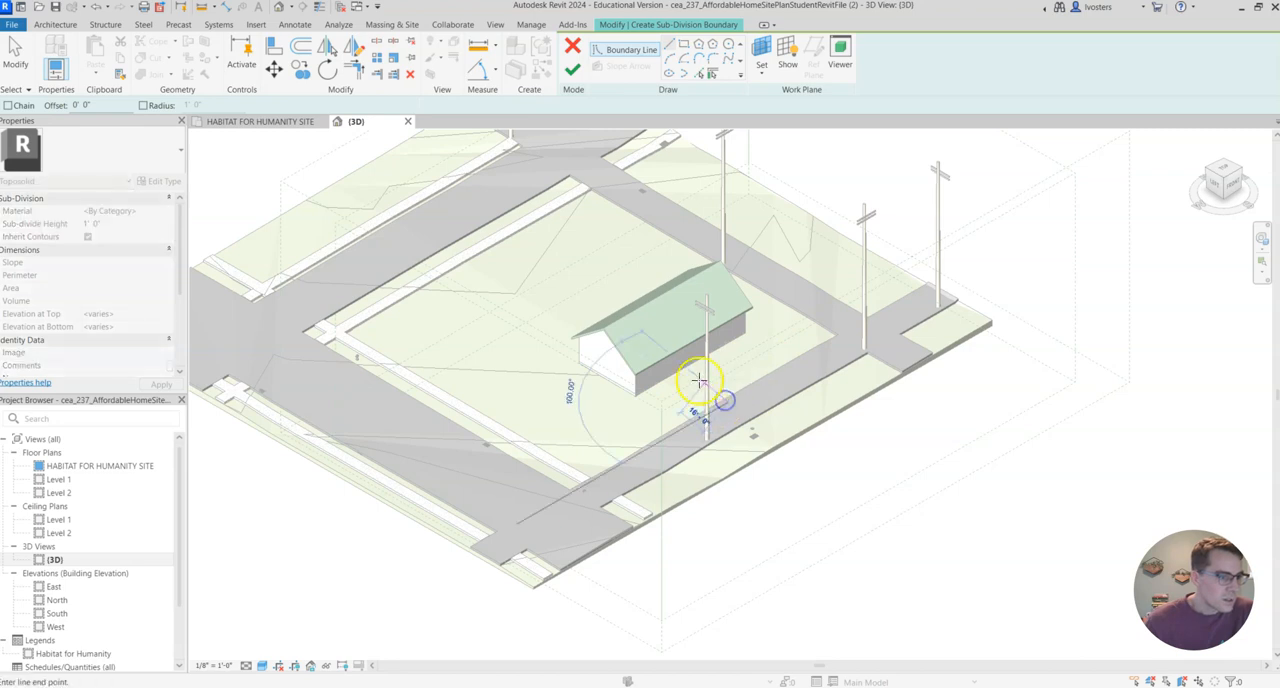
click(684, 369)
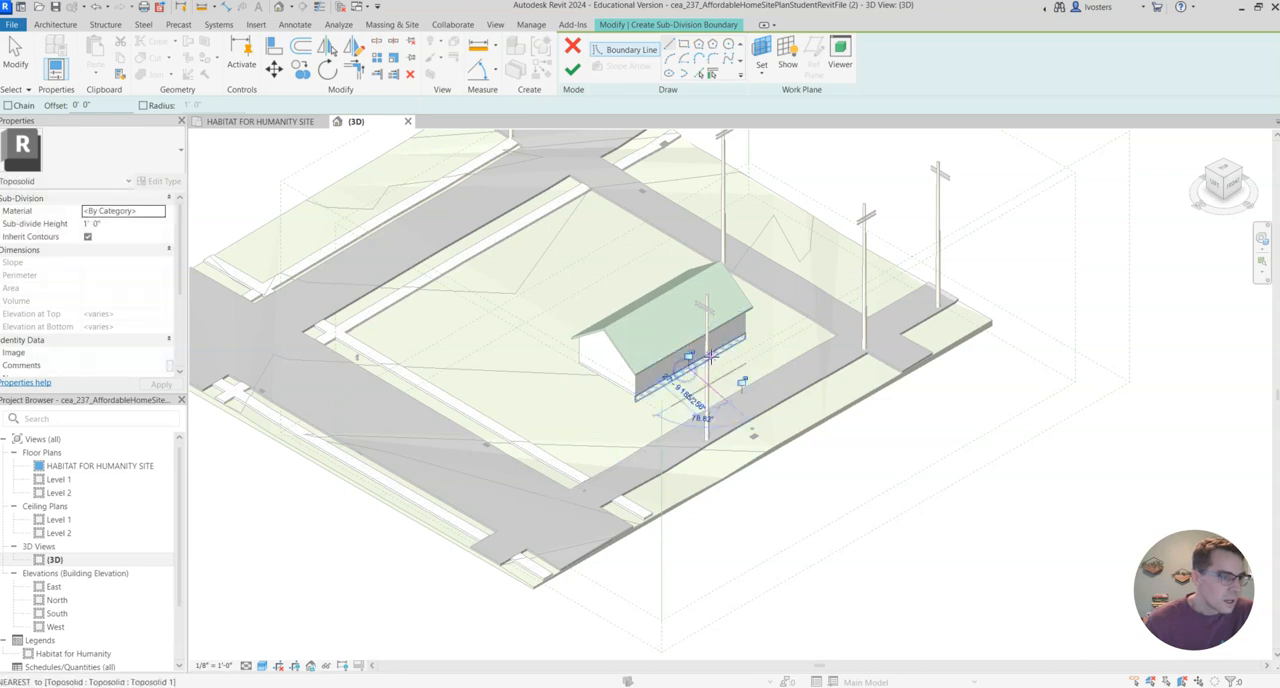
scroll(710, 355, up, 3)
click(666, 381)
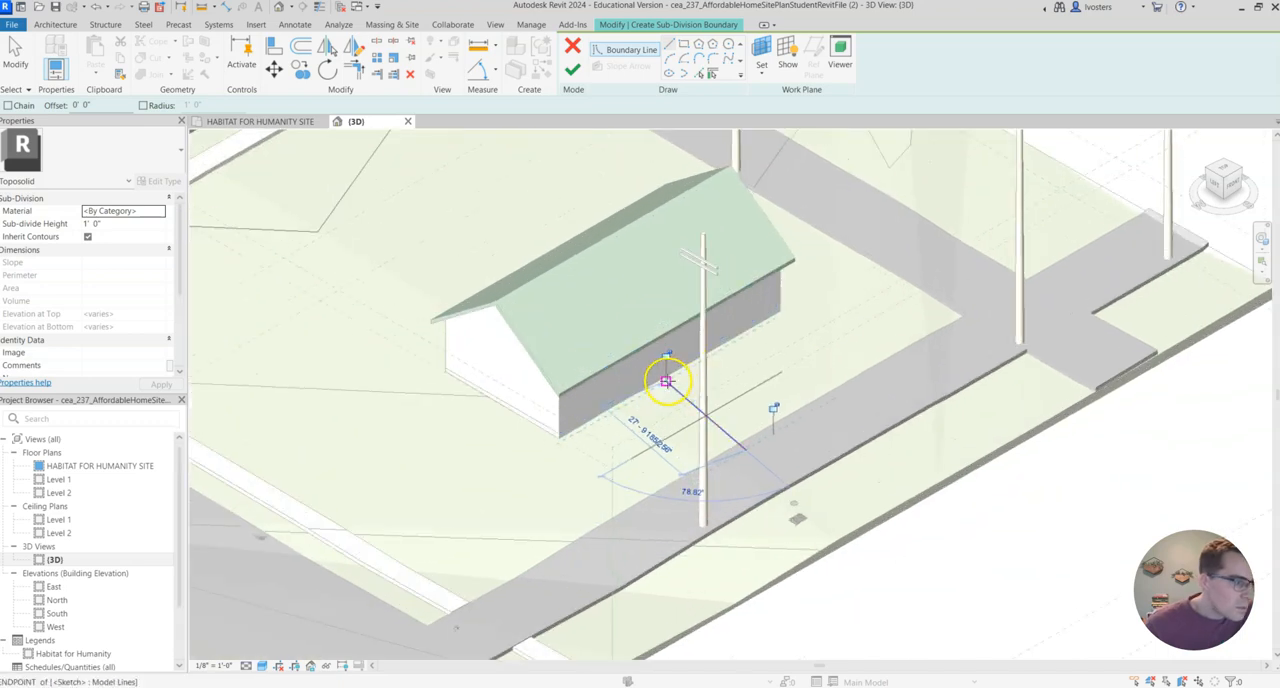
click(714, 351)
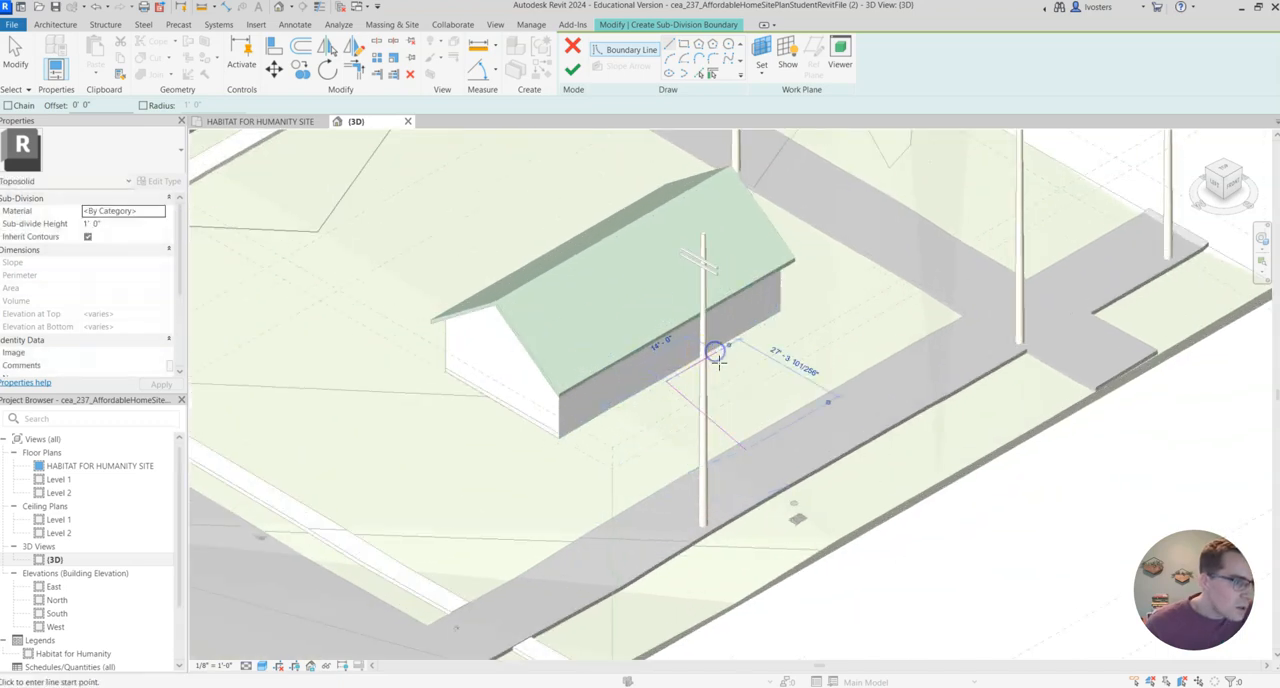
click(716, 352)
Extend the boundary from the wall with two angled lines back to the road, and return along the road edge to the first line.
click(771, 398)
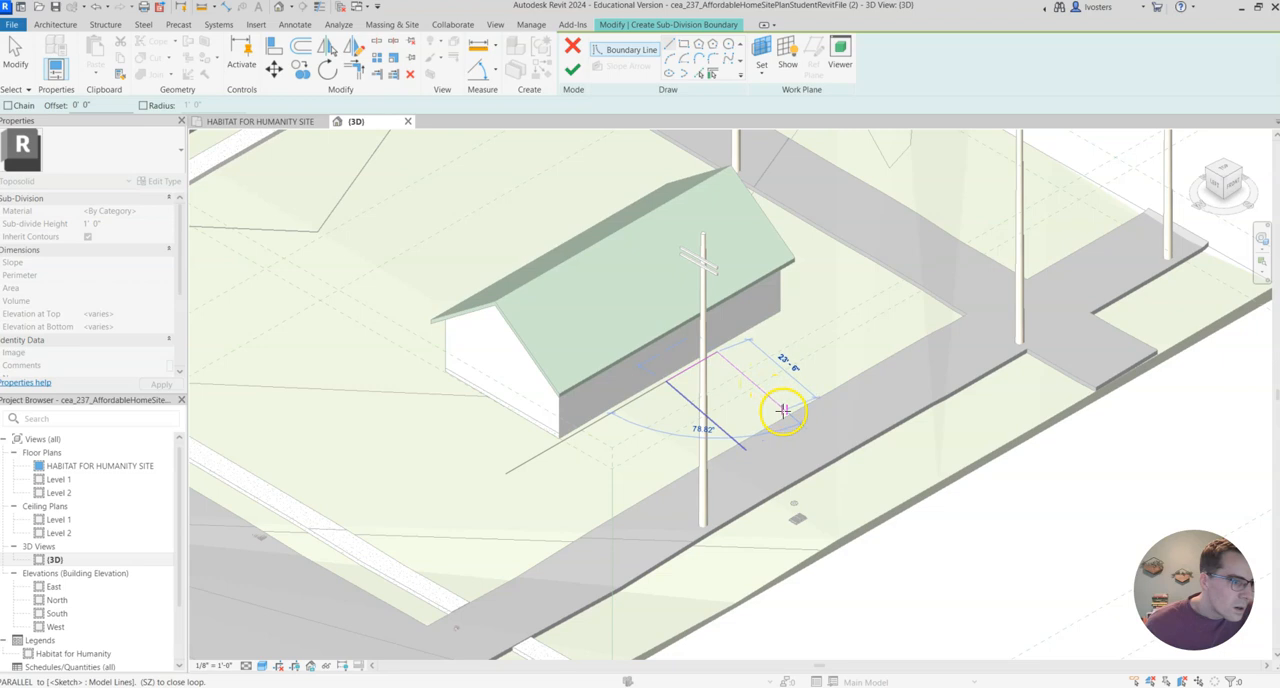
click(796, 357)
click(797, 354)
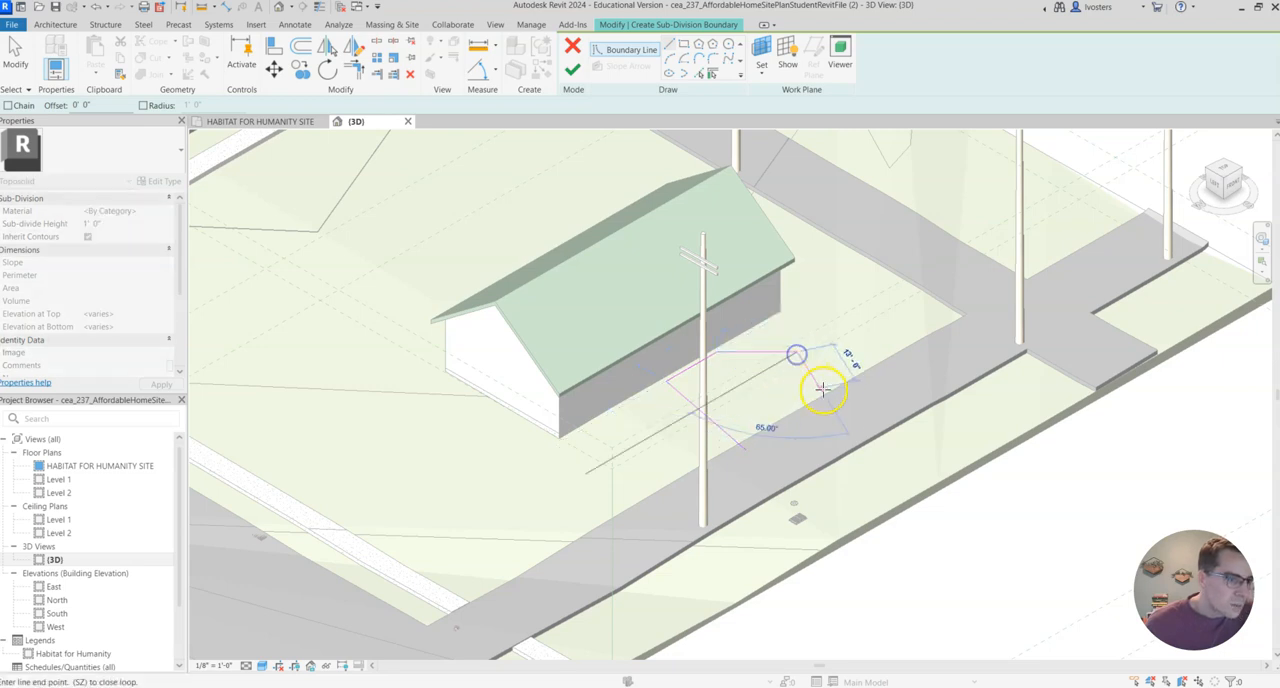
click(846, 382)
click(847, 382)
click(739, 444)
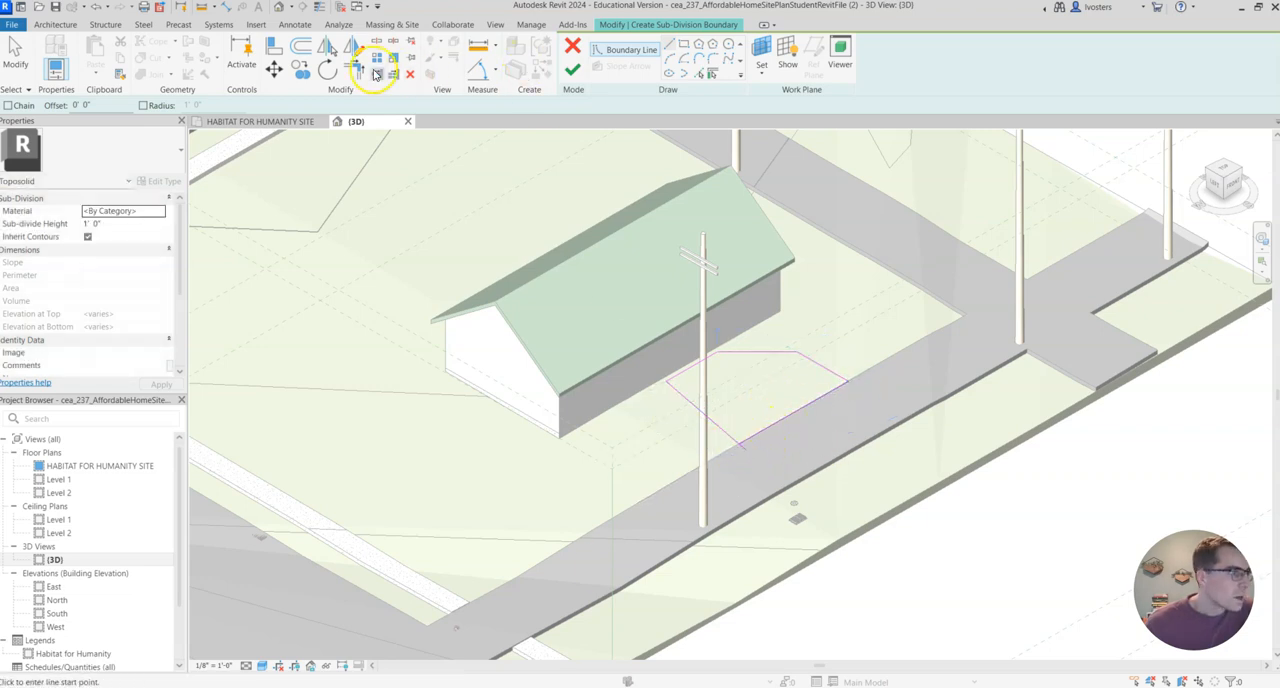
Trim the first side line and the road-edge line of the boundary to a clean corner with Trim/Extend to Corner.
key(Escape)
scroll(734, 434, up, 4)
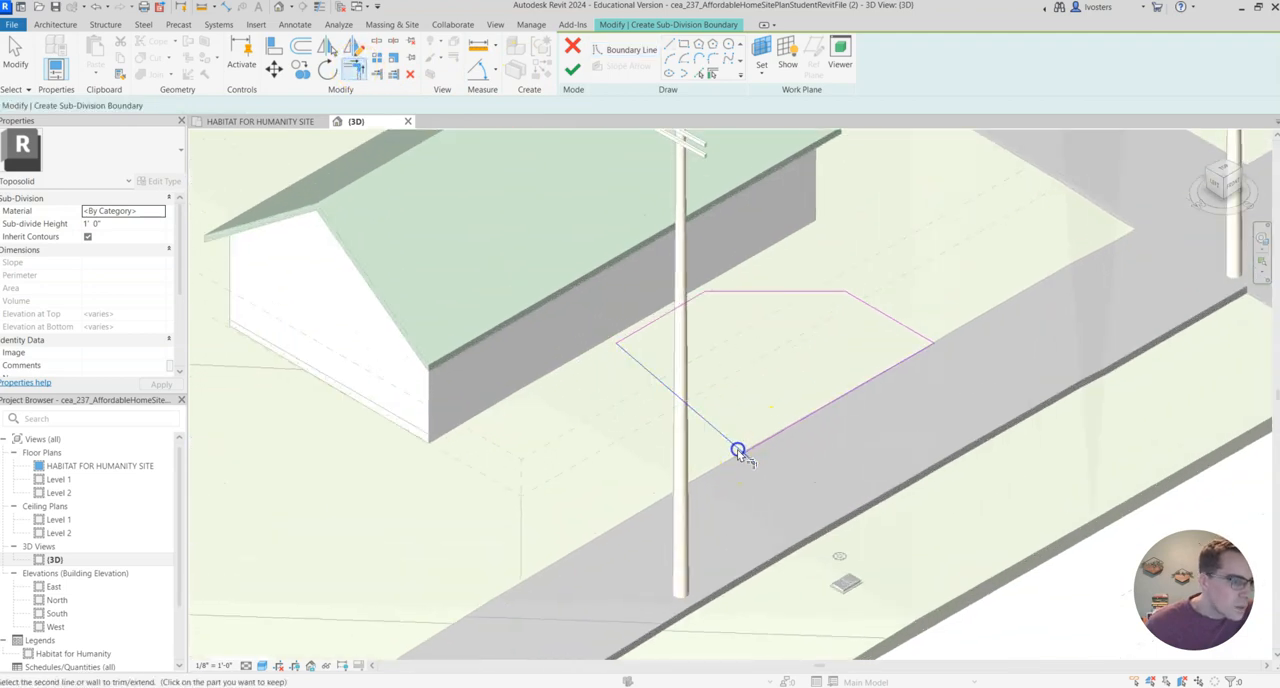
click(762, 445)
scroll(888, 299, down, 3)
scroll(784, 310, up, 2)
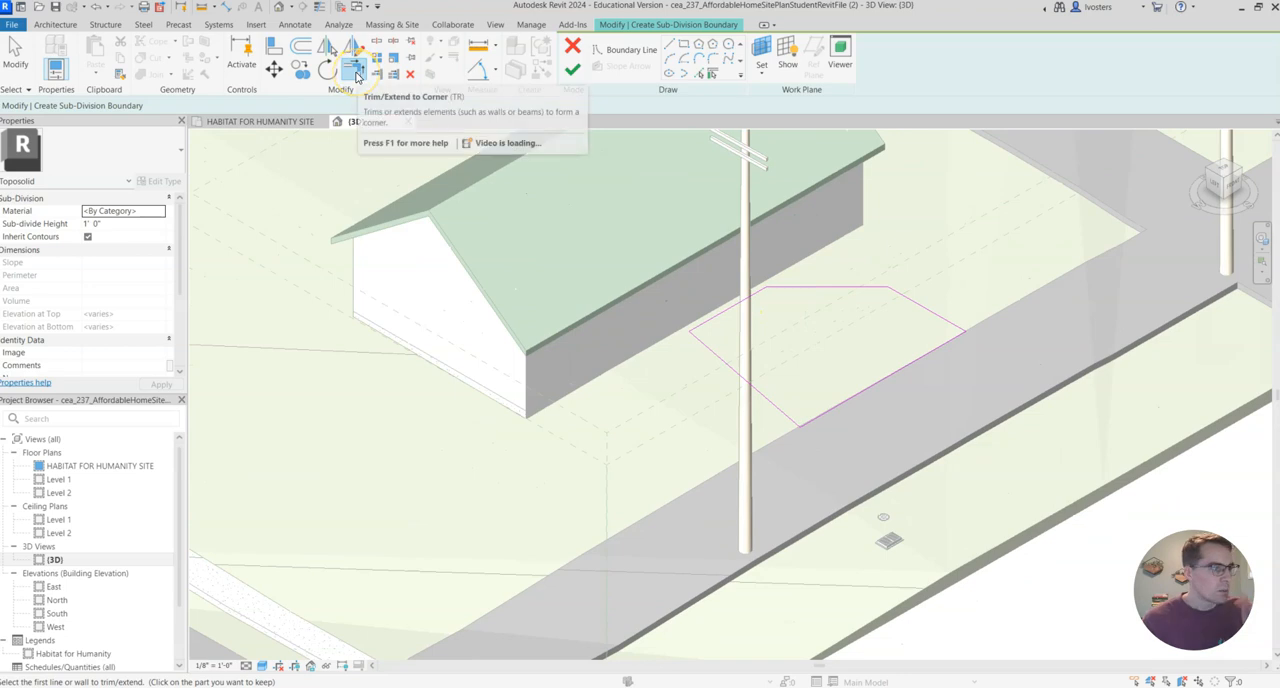
click(274, 47)
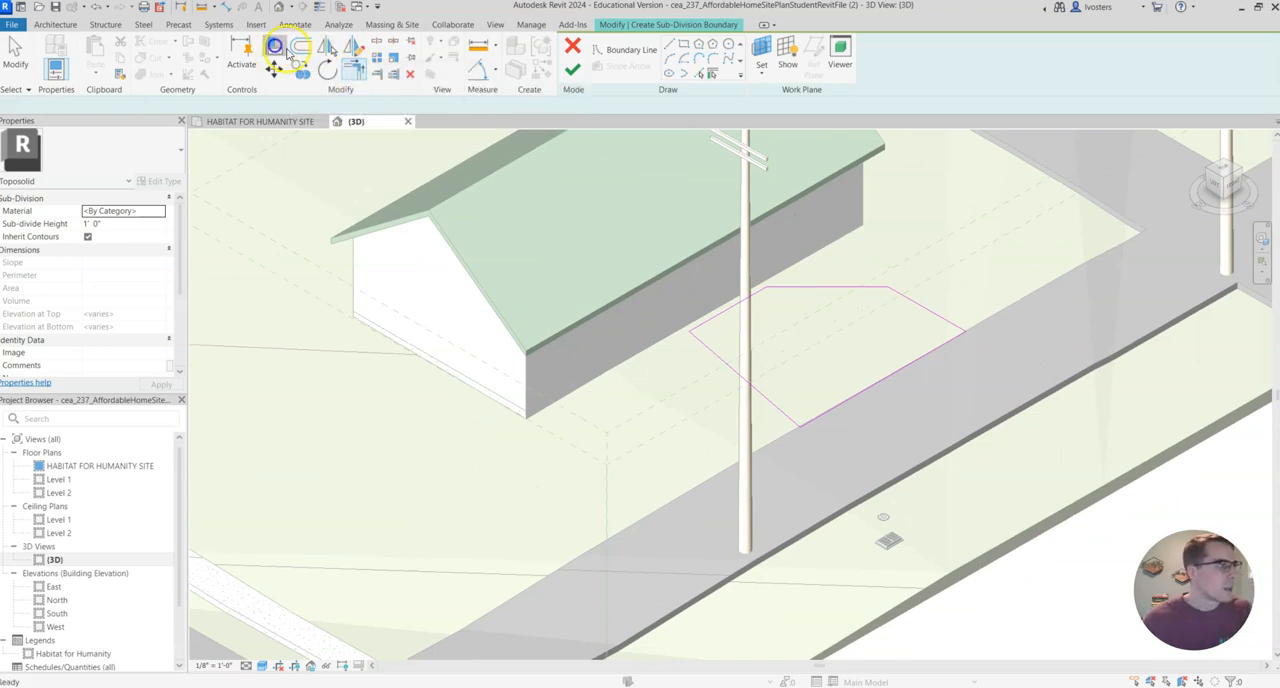
click(724, 312)
key(Escape)
key(Escape)
Move the boundary line along the house wall into the house, 26' from the road-edge line, and finish the sub-division sketch.
scroll(719, 288, up, 4)
click(748, 347)
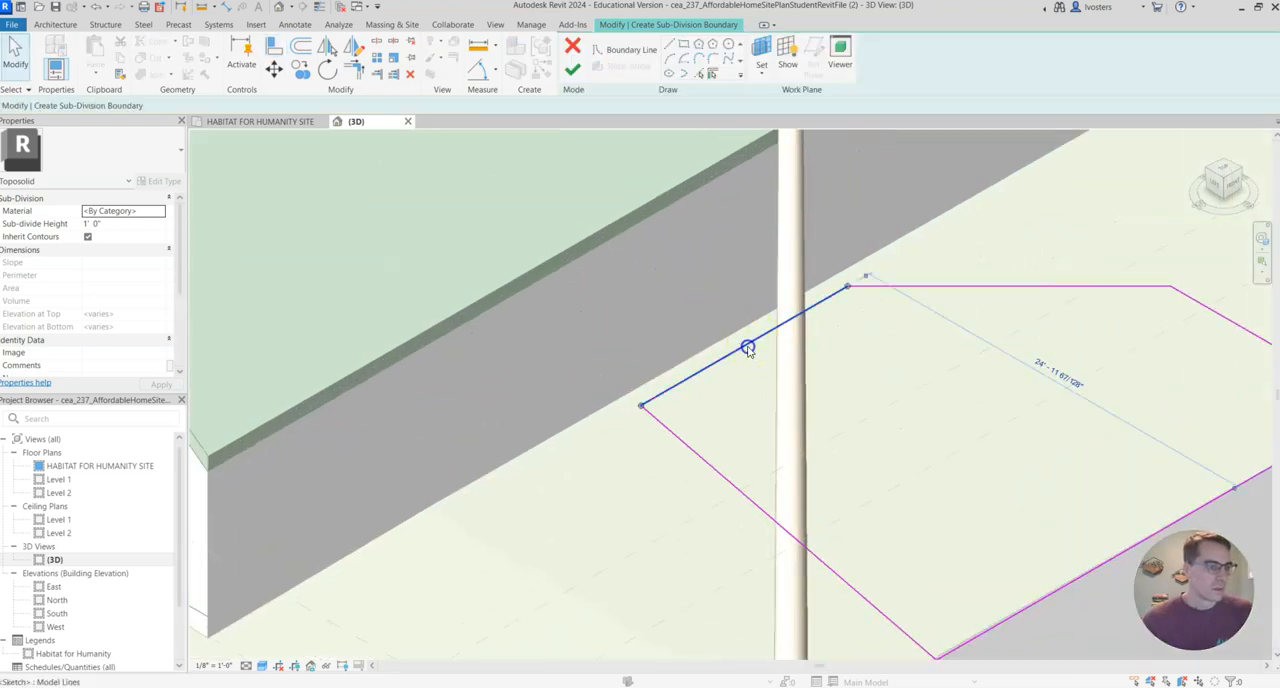
drag(740, 340, 731, 338)
scroll(765, 340, down, 3)
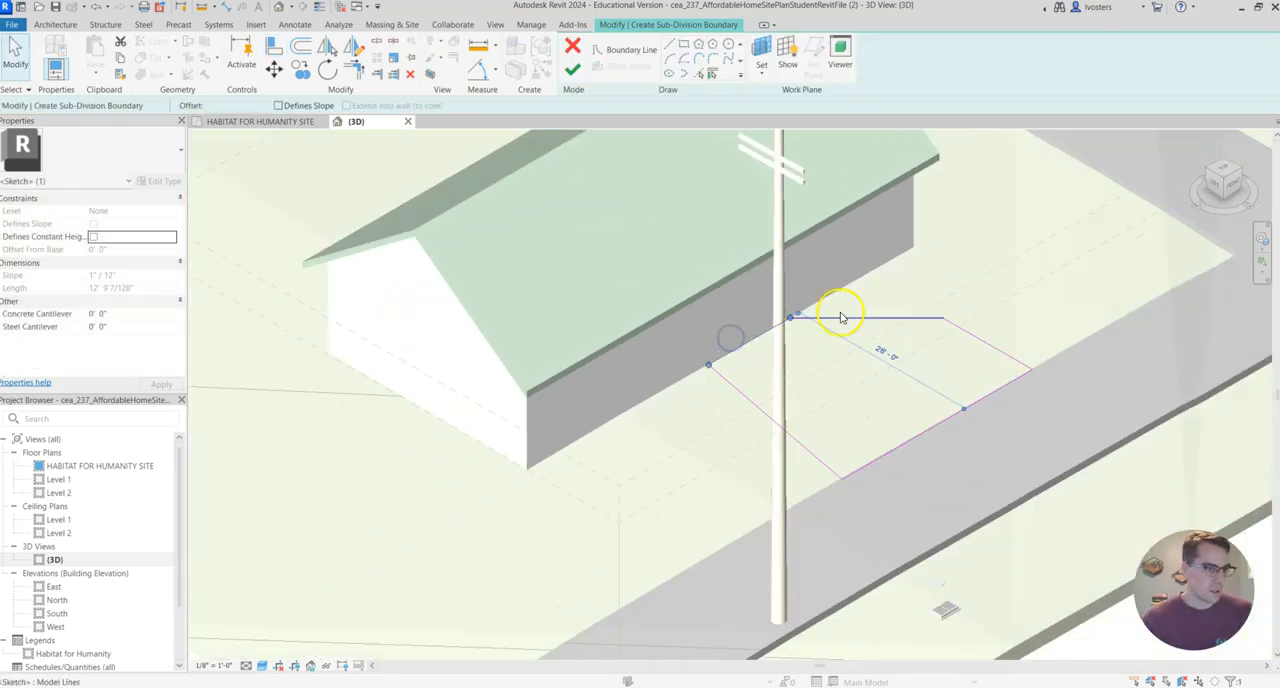
click(573, 70)
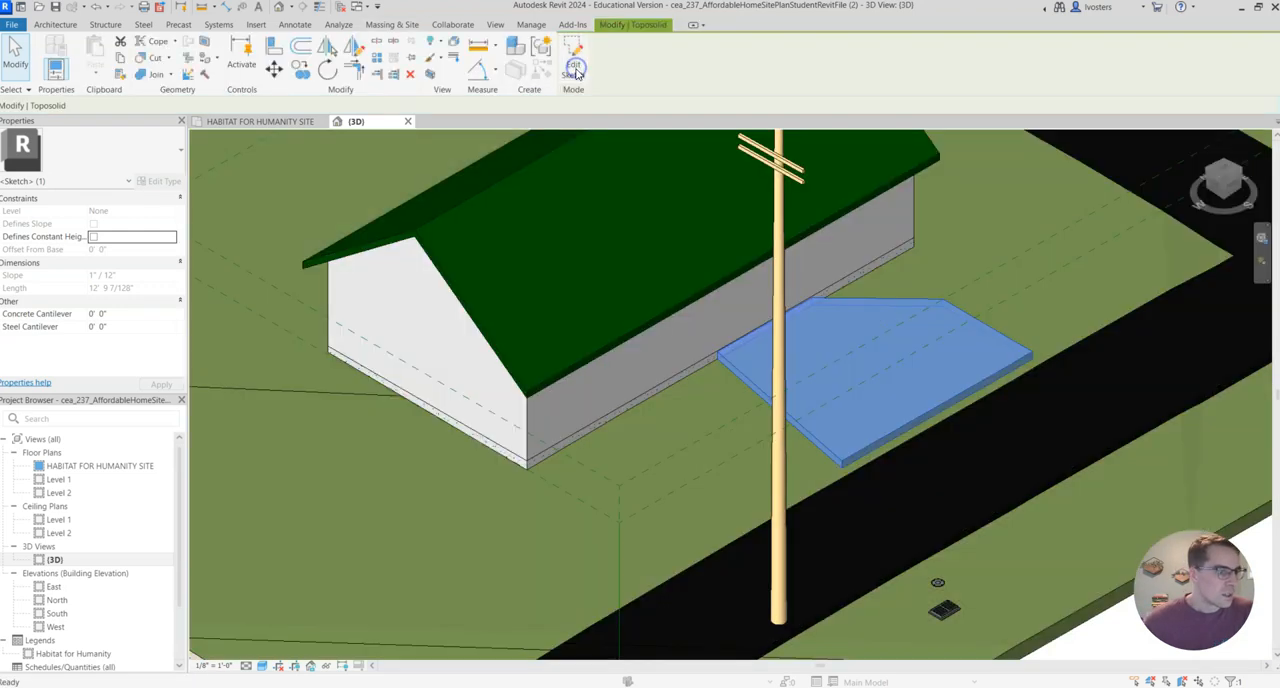
key(Escape)
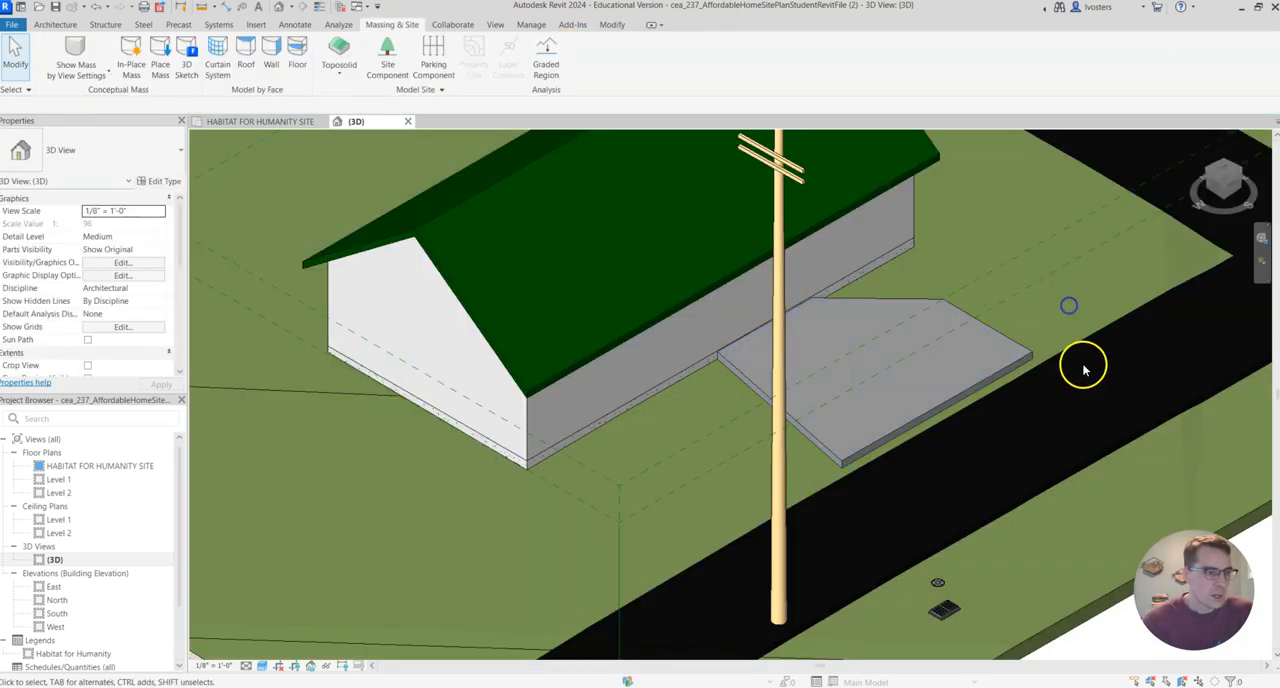
Assign the Masonry - Brick material to the new sub-division beside the house.
scroll(1023, 291, down, 3)
scroll(1035, 270, down, 3)
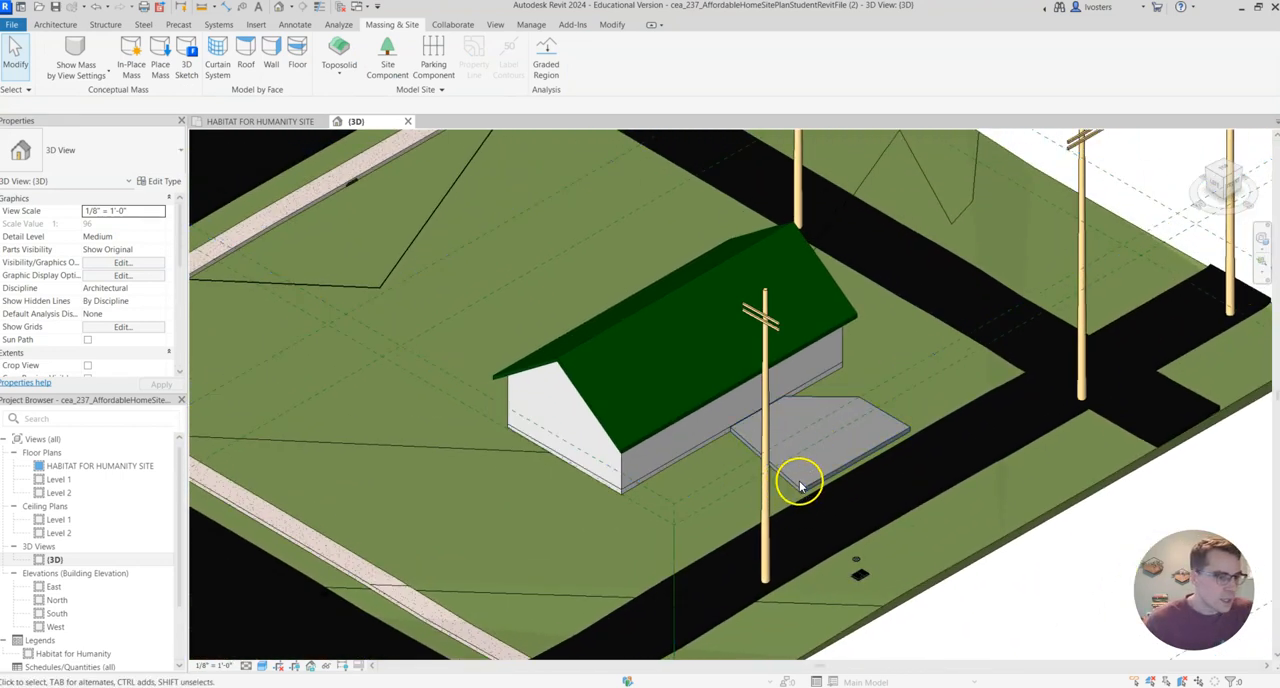
click(798, 490)
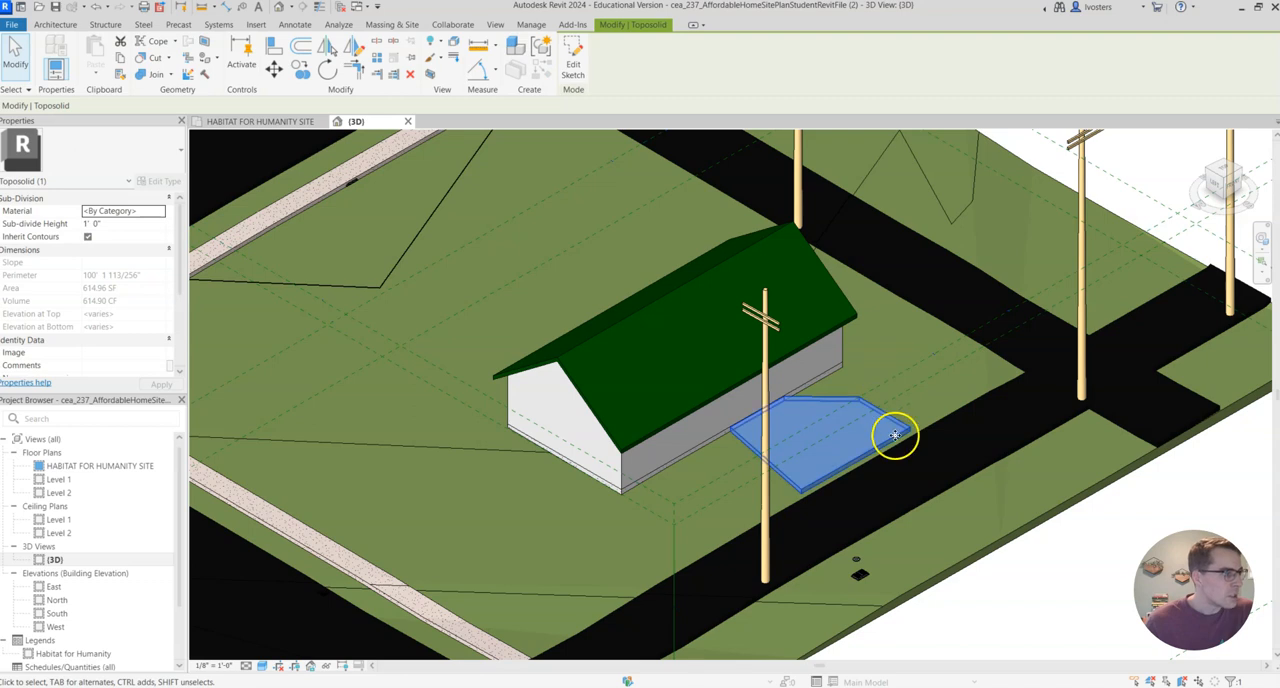
click(156, 212)
click(162, 211)
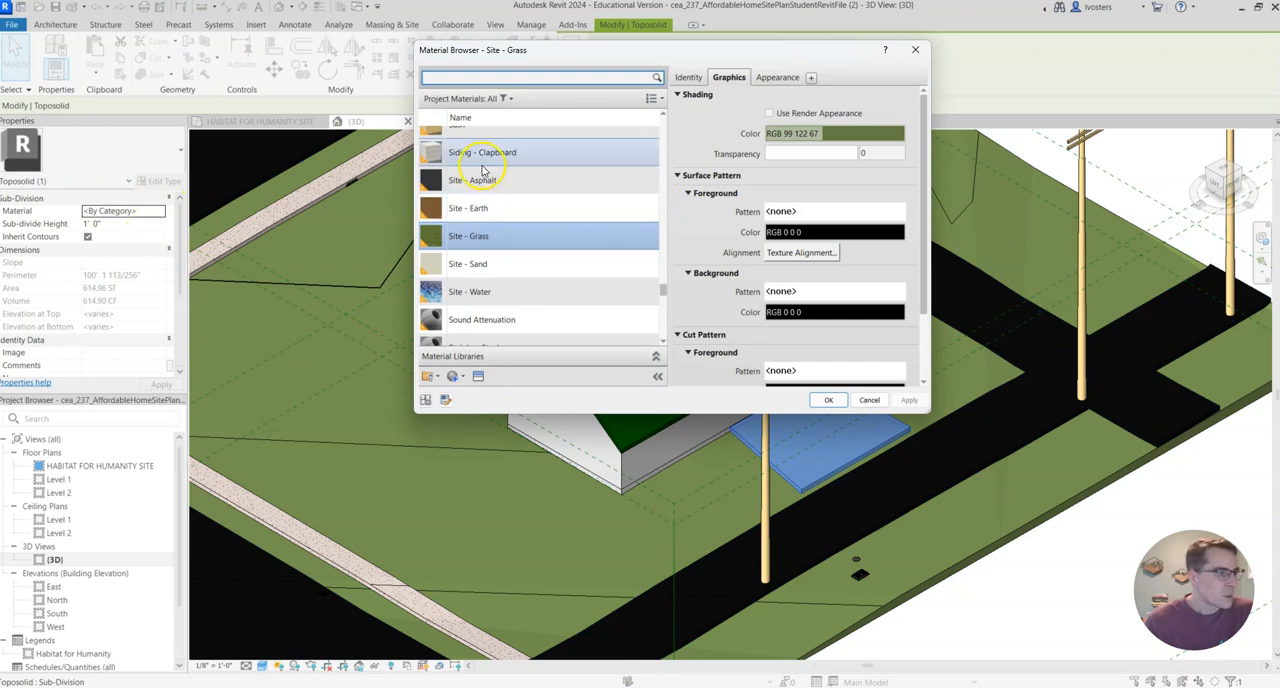
click(508, 181)
scroll(516, 160, up, 1)
scroll(550, 215, down, 5)
scroll(558, 225, down, 3)
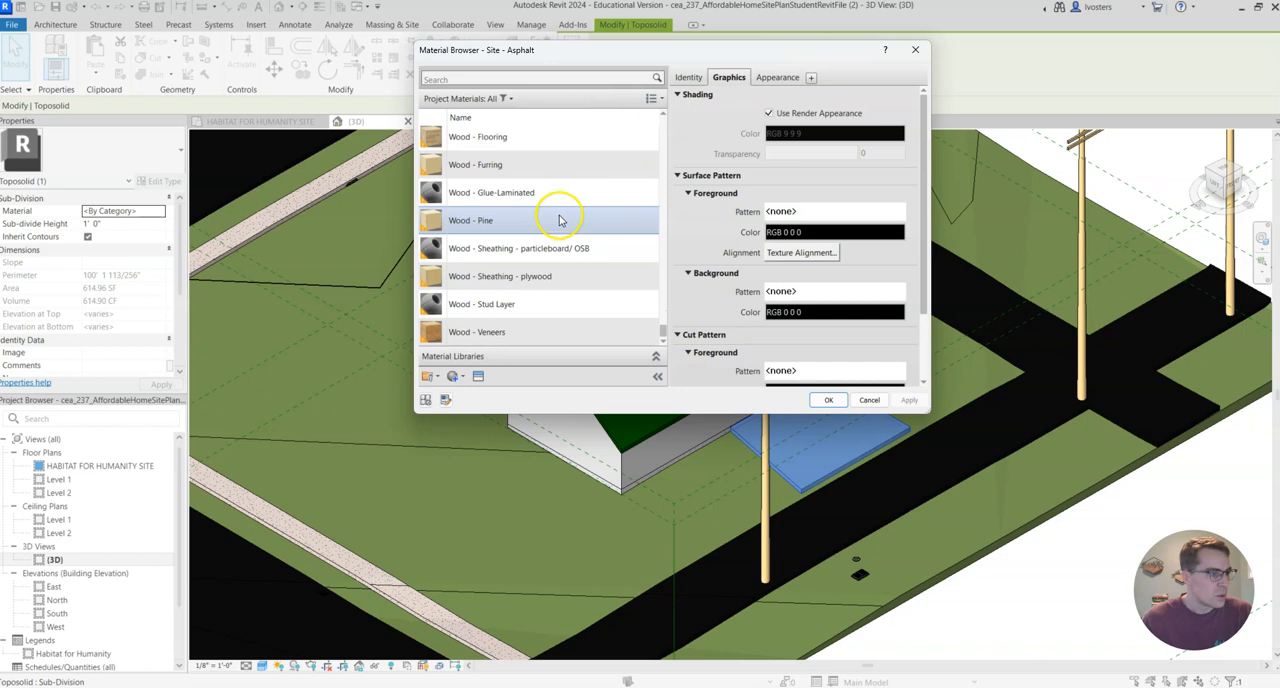
scroll(580, 233, up, 15)
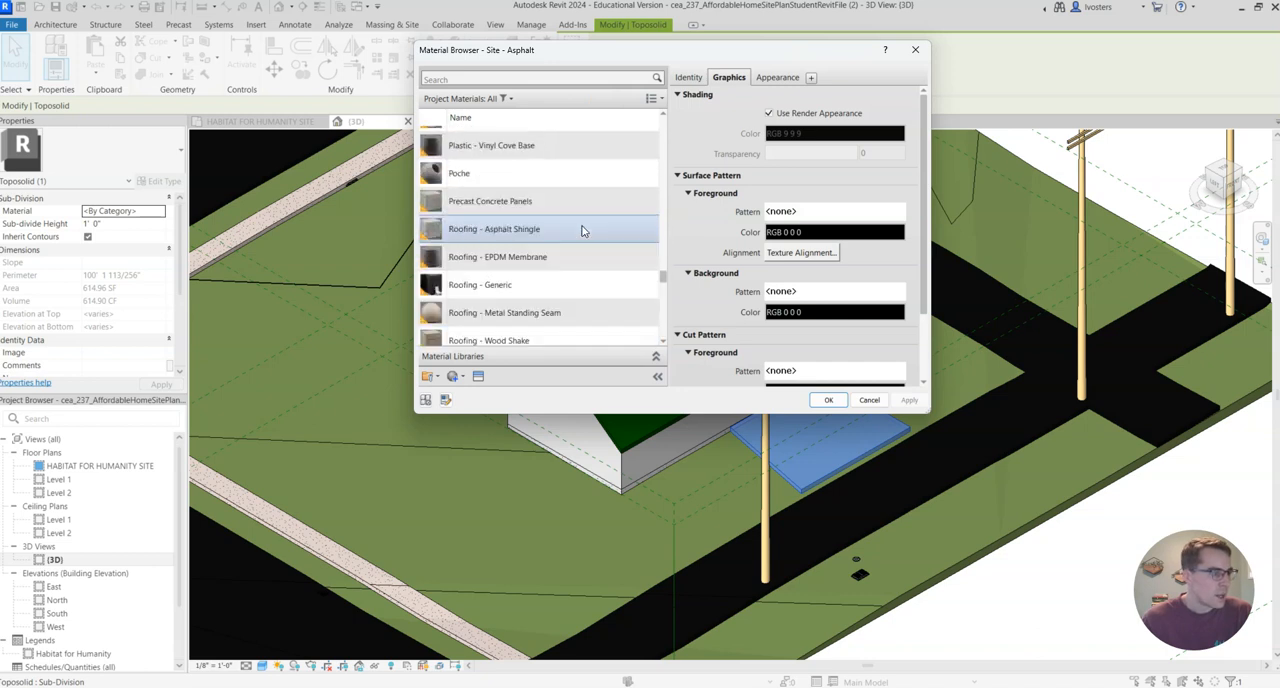
scroll(583, 232, up, 6)
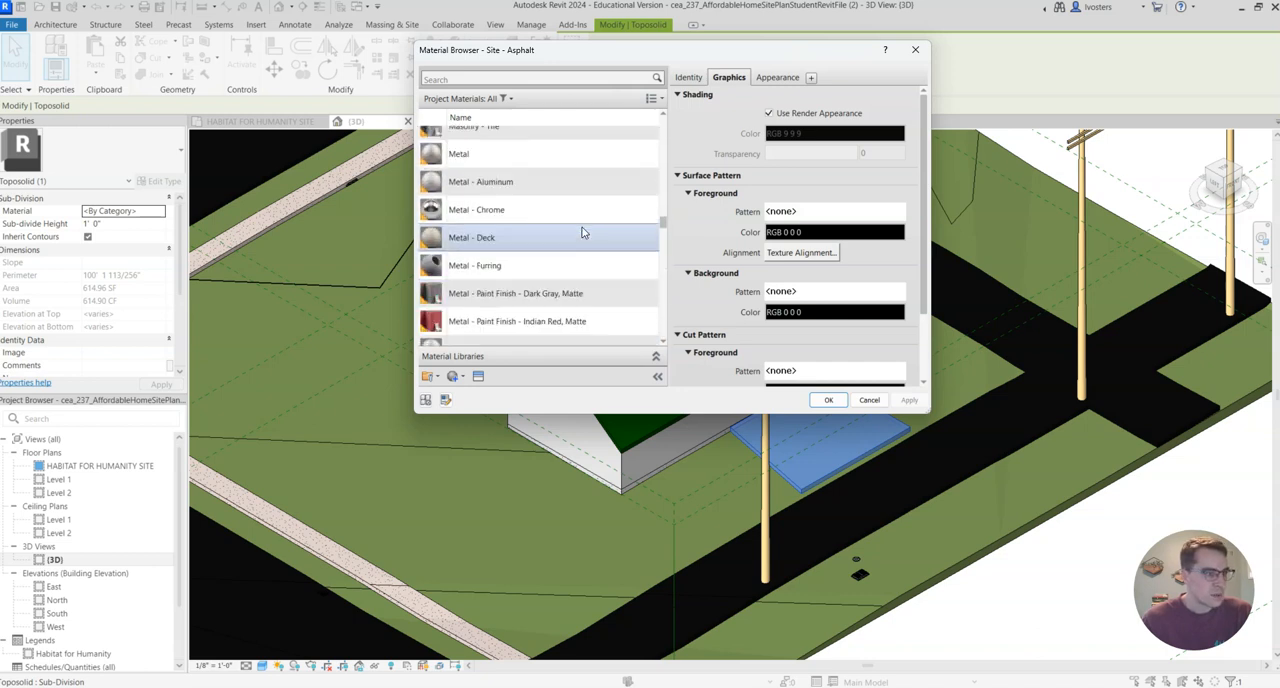
scroll(583, 232, up, 5)
scroll(583, 232, down, 2)
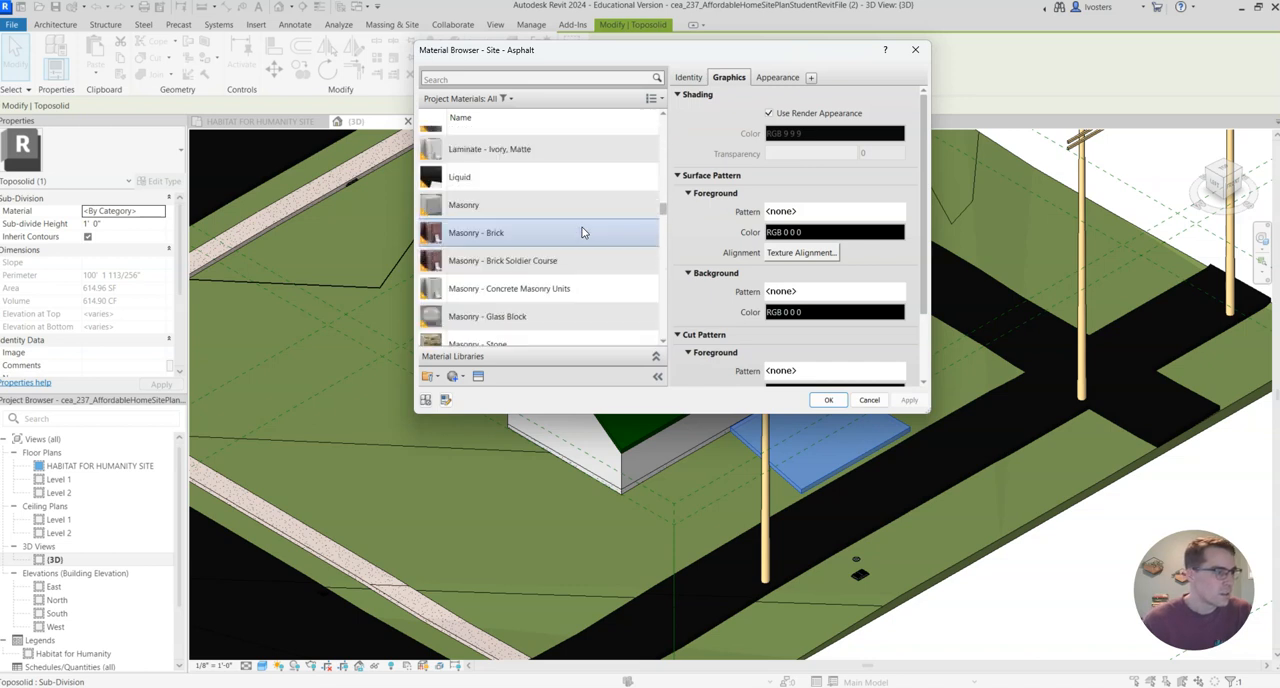
click(556, 234)
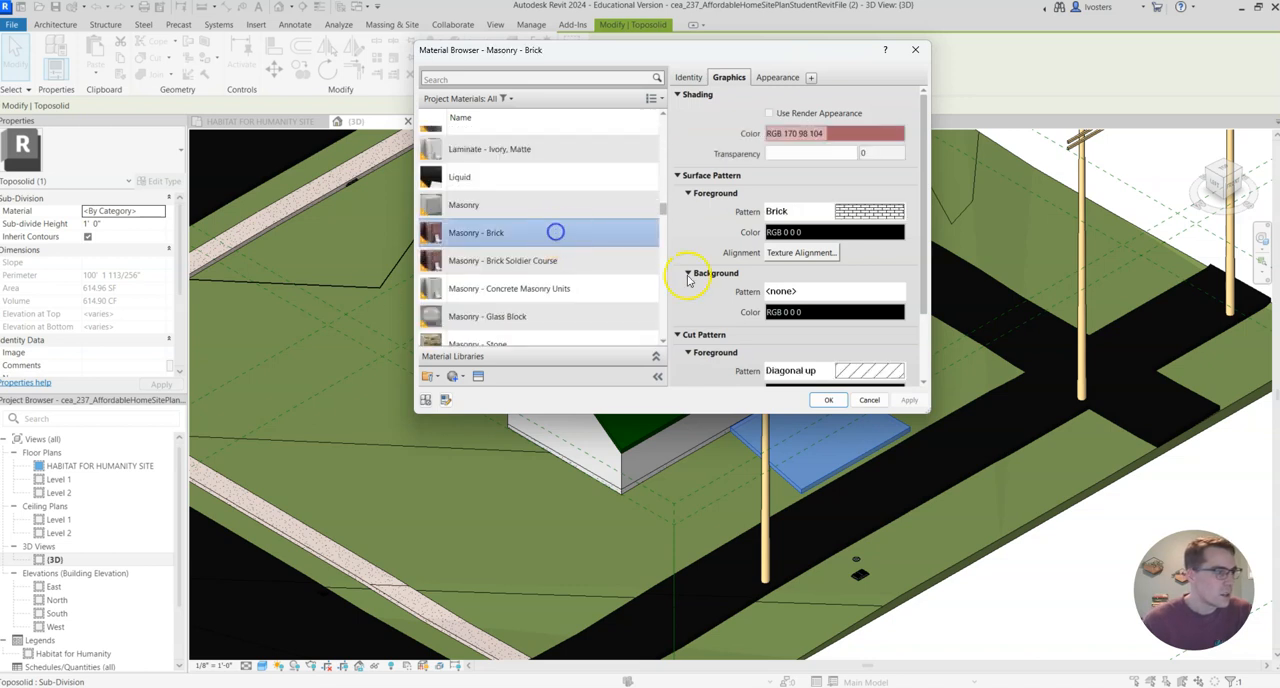
click(828, 401)
click(939, 398)
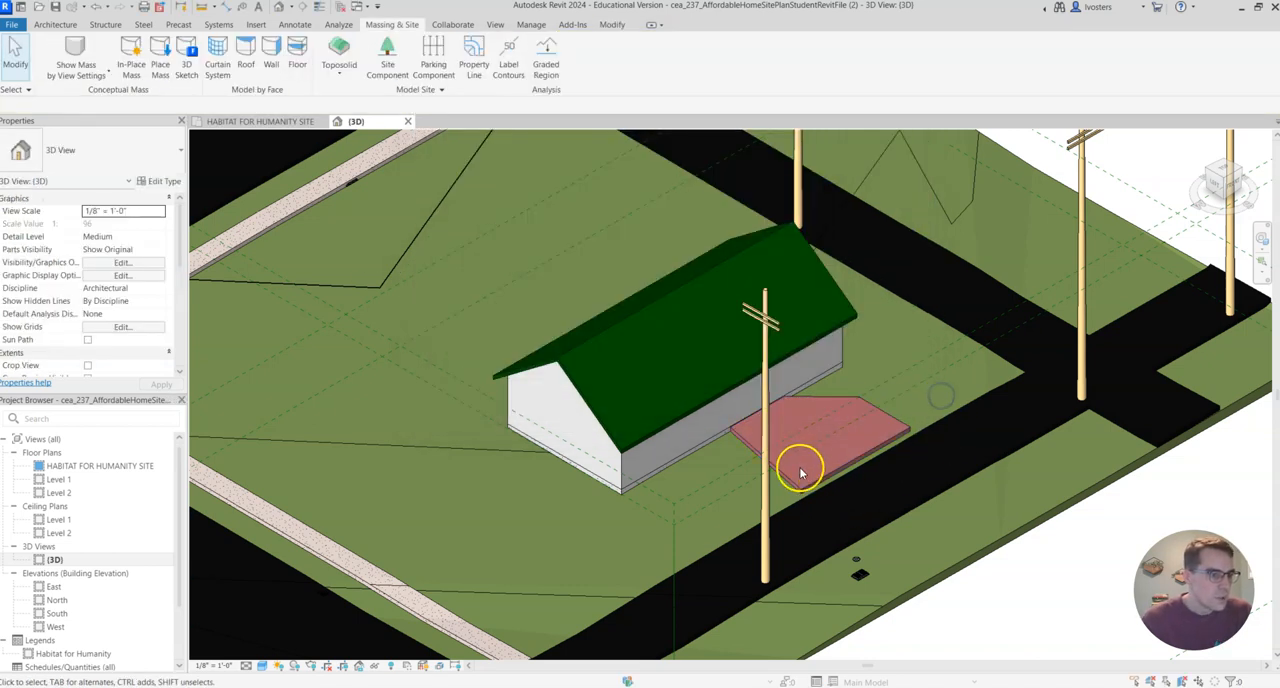
Set the material of the sub-division beside the house to Site - Asphalt.
click(800, 472)
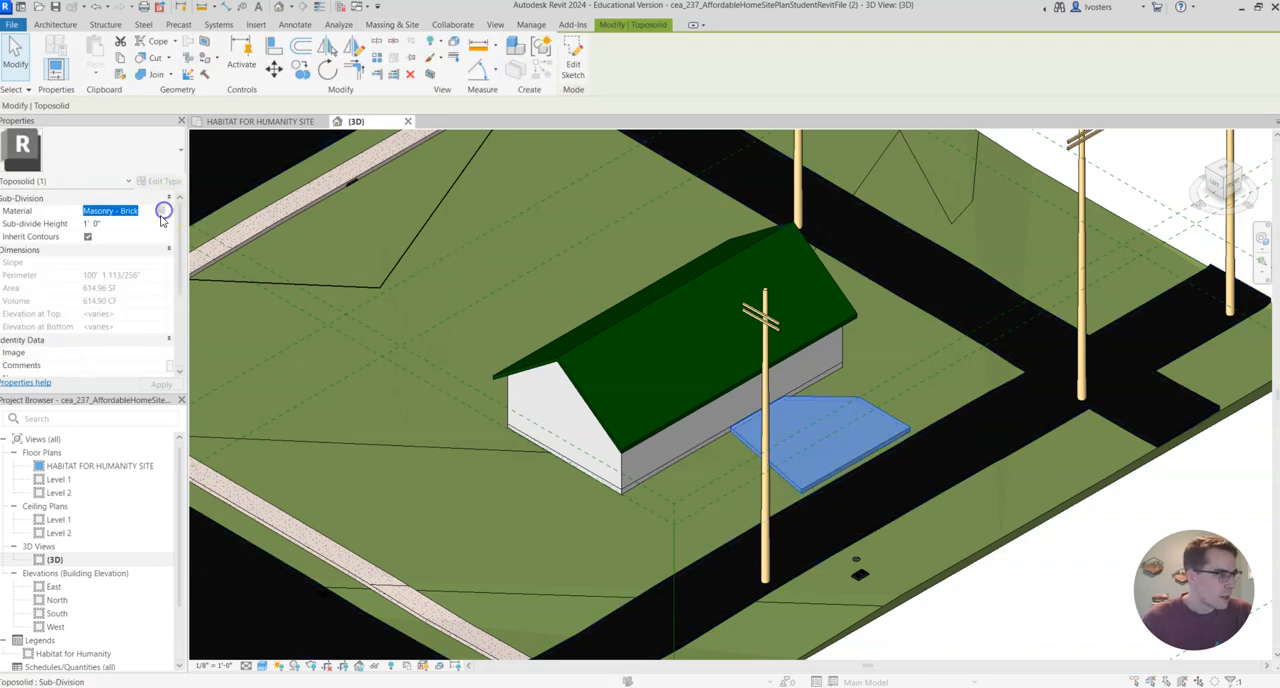
click(163, 211)
scroll(570, 234, down, 6)
scroll(567, 231, down, 10)
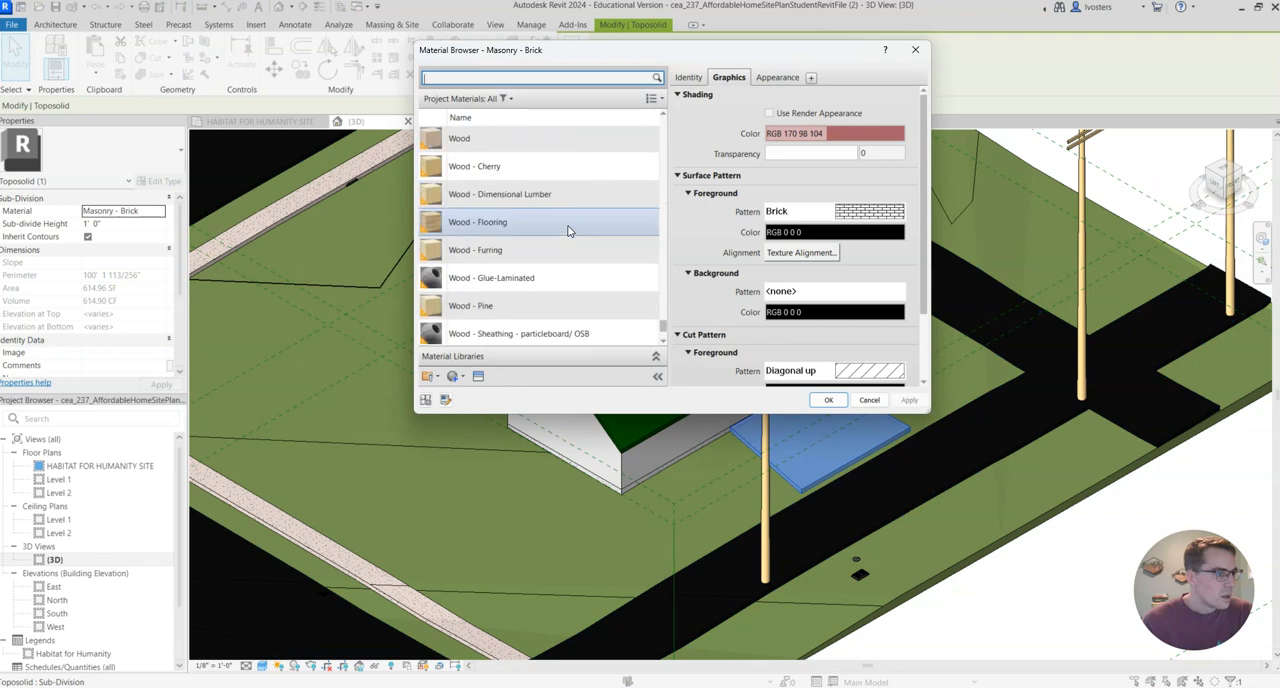
scroll(568, 231, up, 8)
click(506, 290)
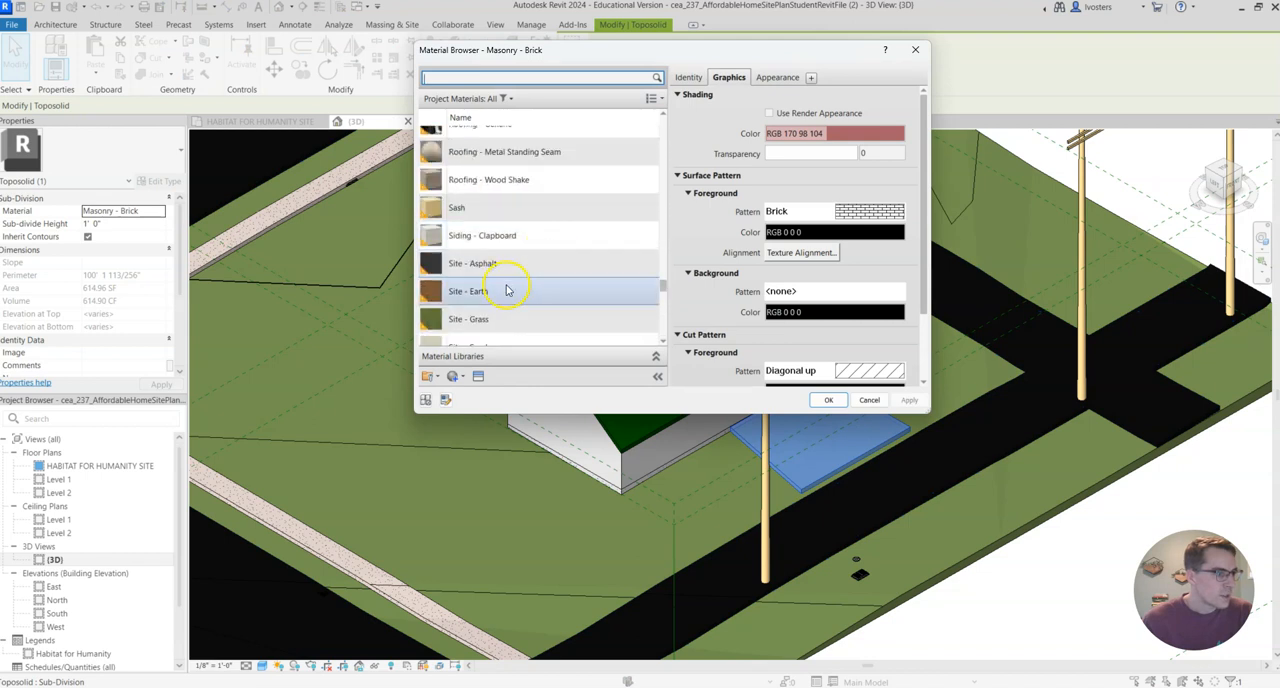
click(512, 264)
click(828, 400)
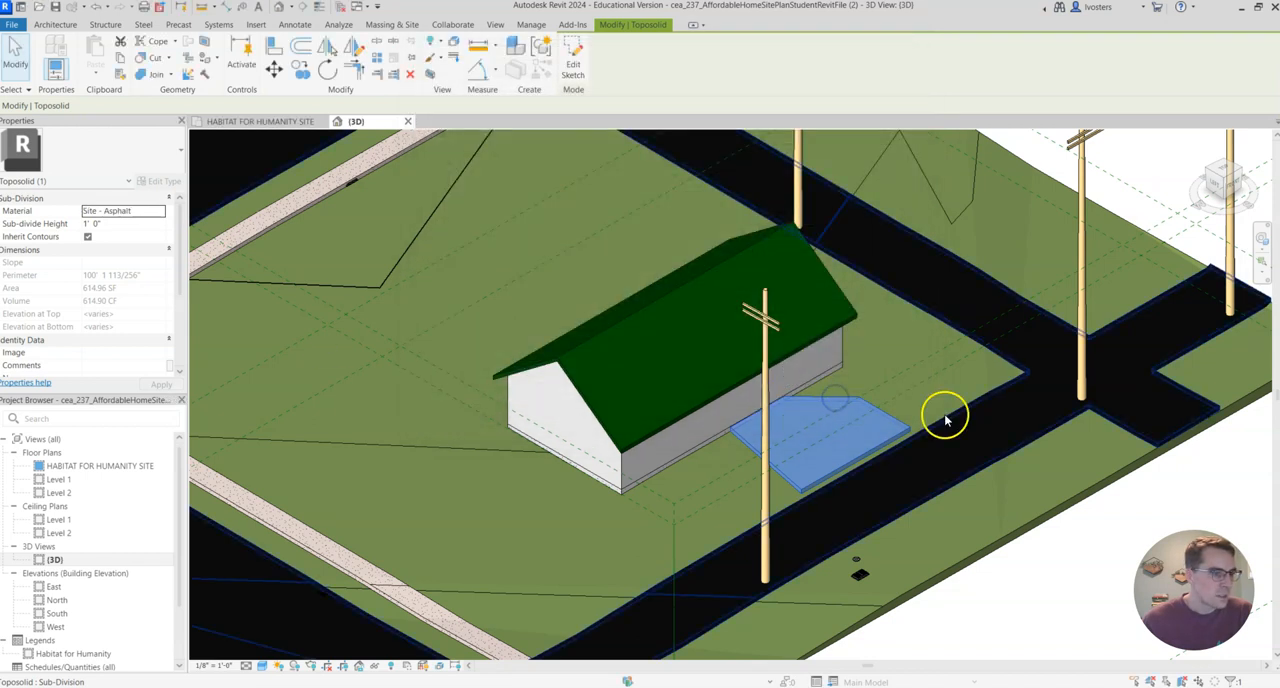
click(945, 420)
Edit the sub-division's boundary in top view, move its road-side line onto the road edge, about 28' 4" from the house-side line, and finish.
click(843, 468)
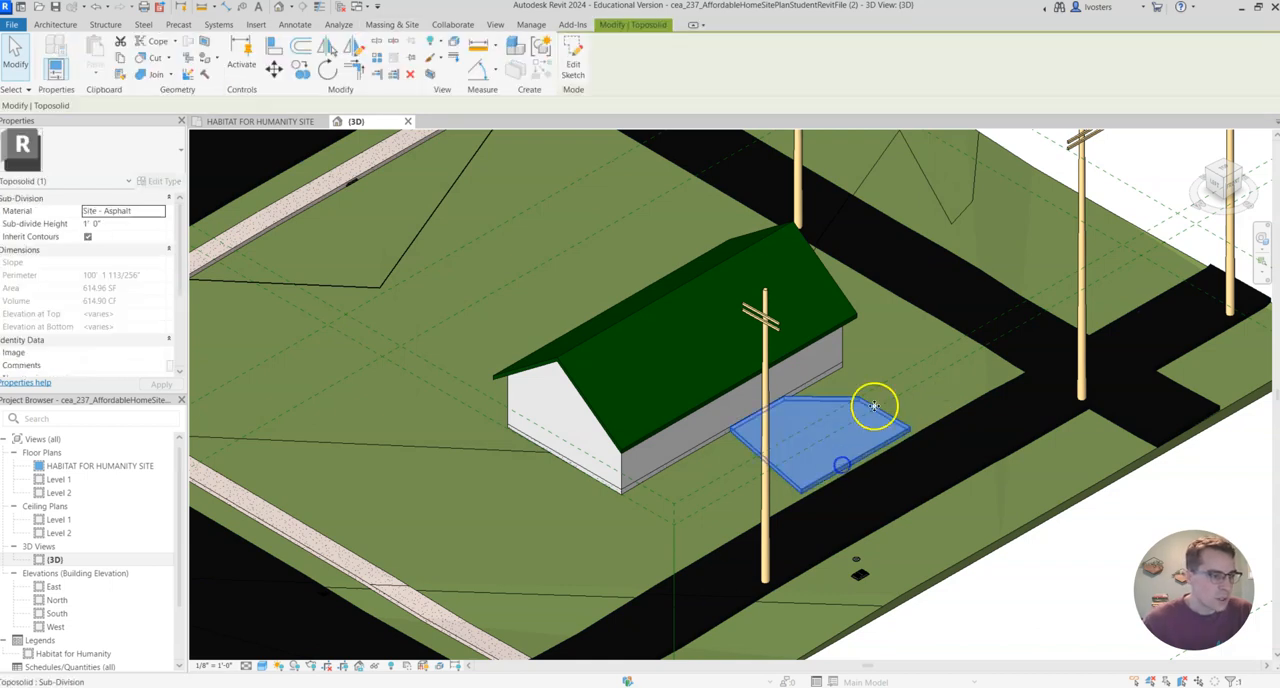
click(573, 64)
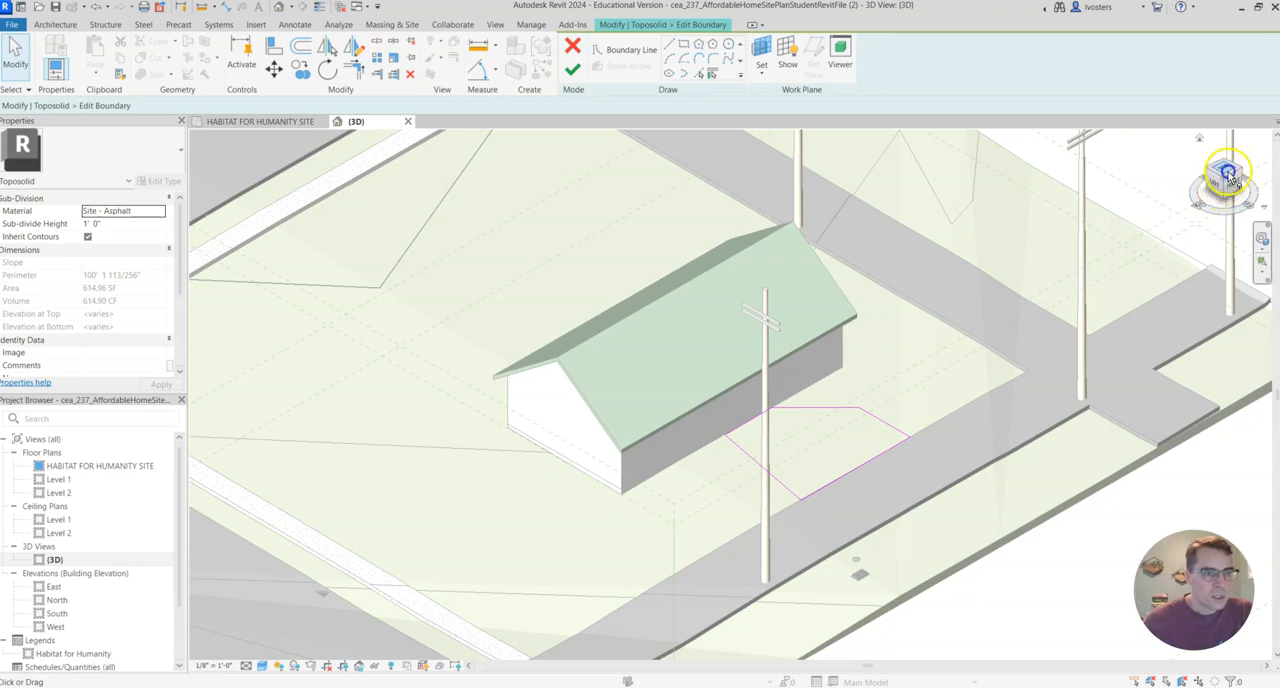
click(1228, 176)
scroll(775, 420, up, 5)
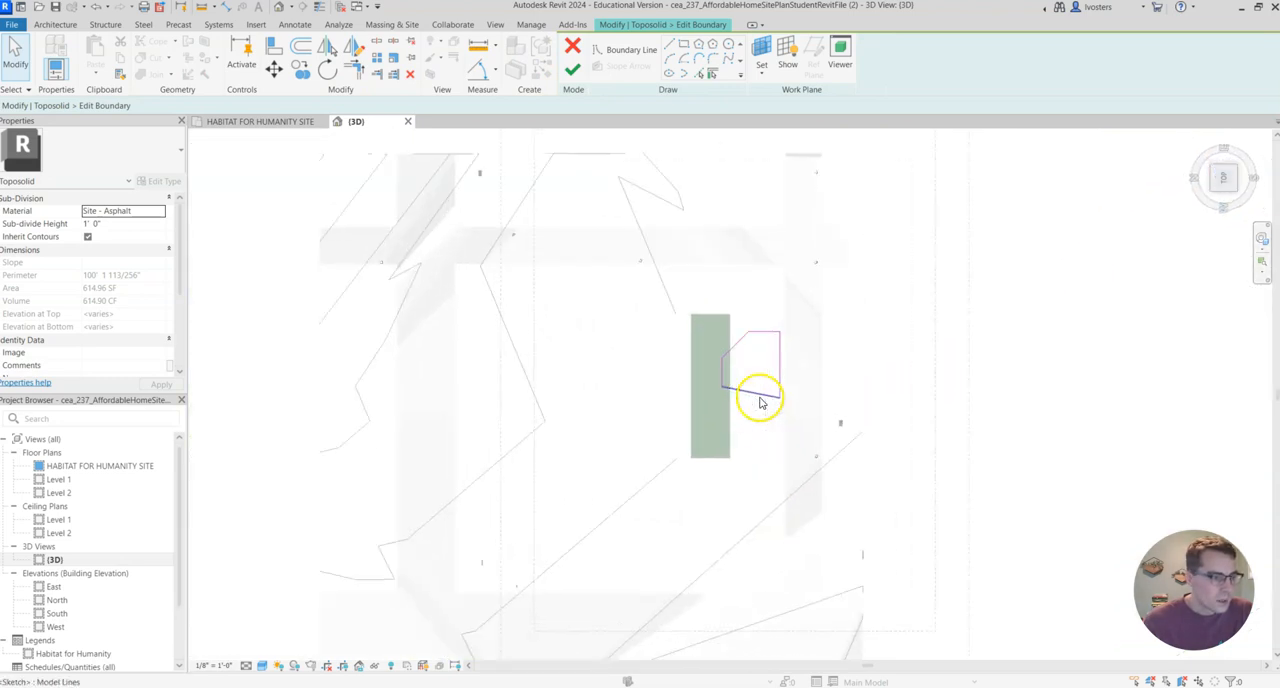
scroll(760, 402, up, 4)
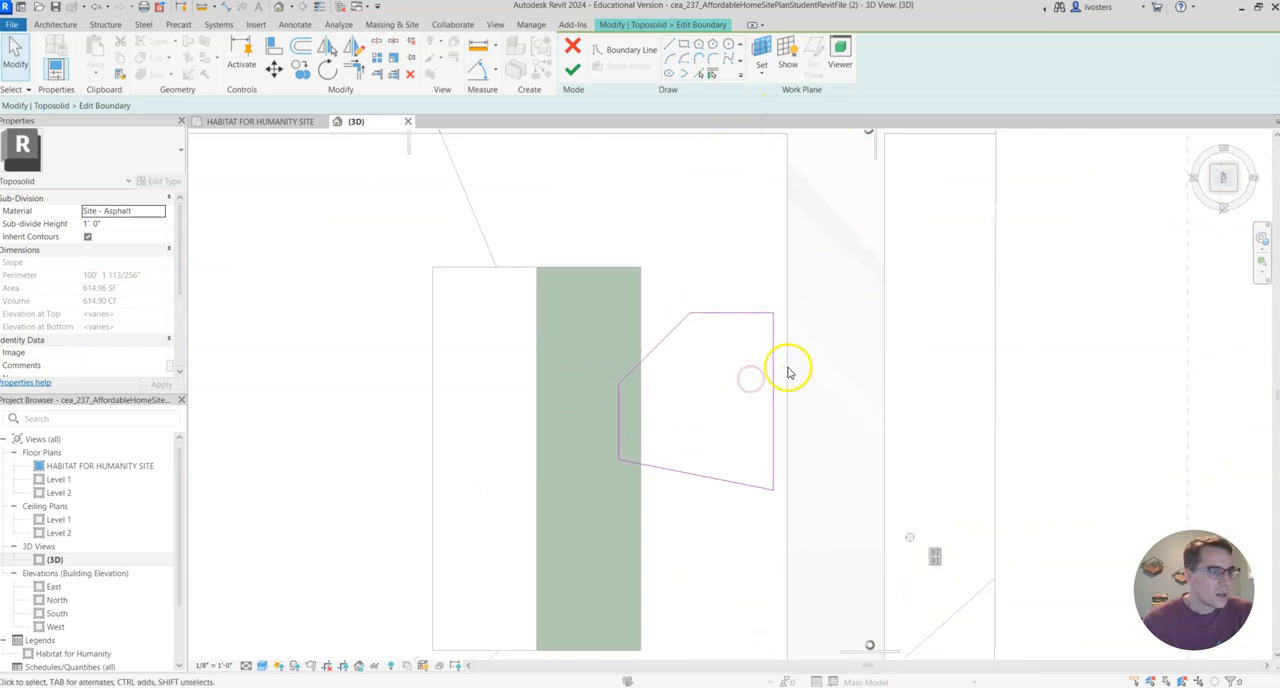
click(772, 369)
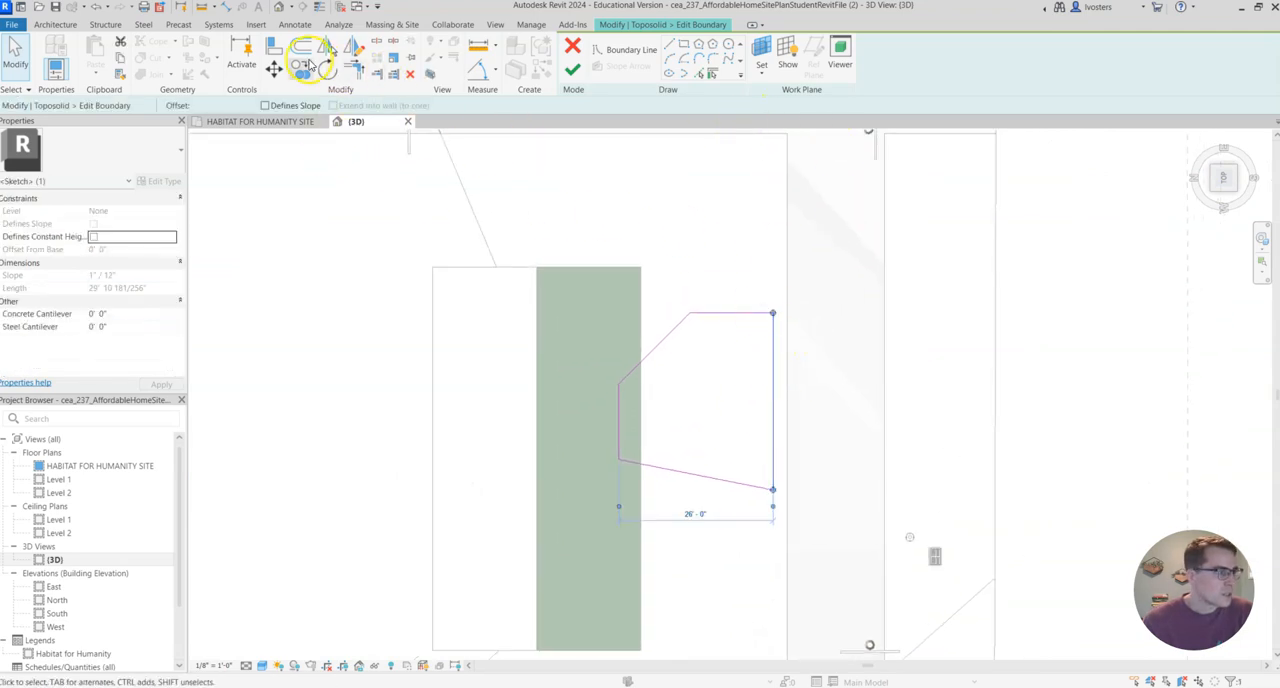
drag(772, 425, 787, 431)
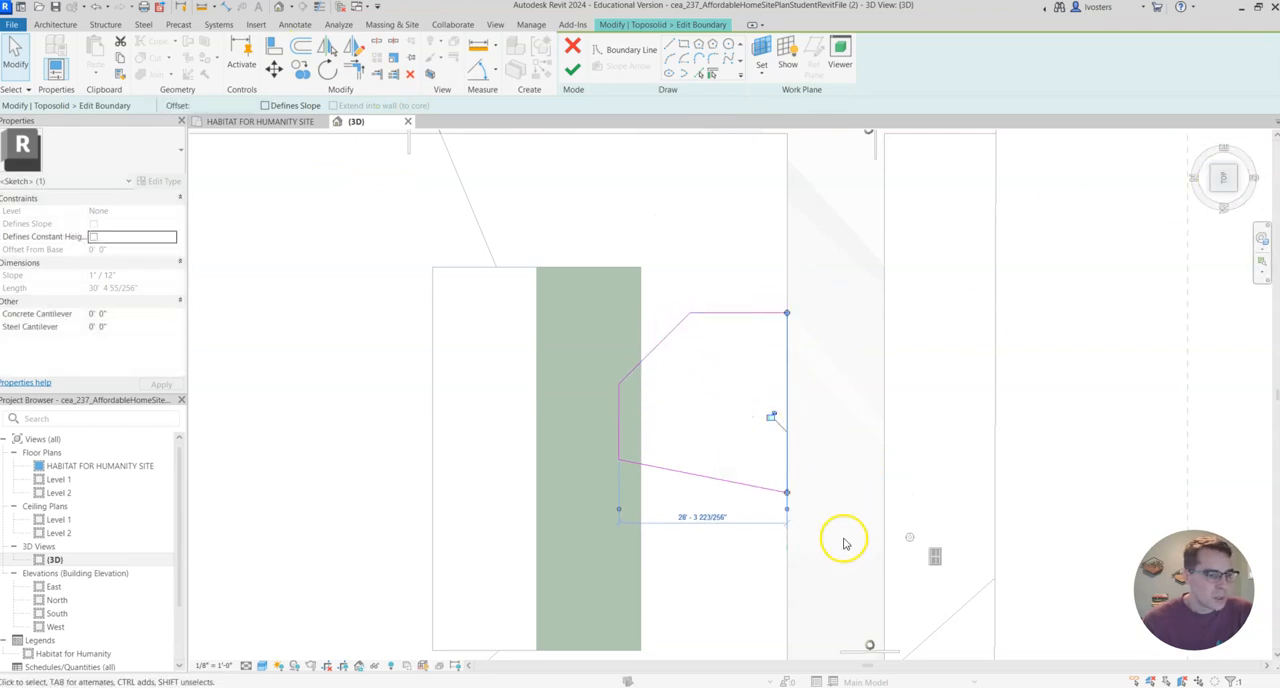
click(572, 70)
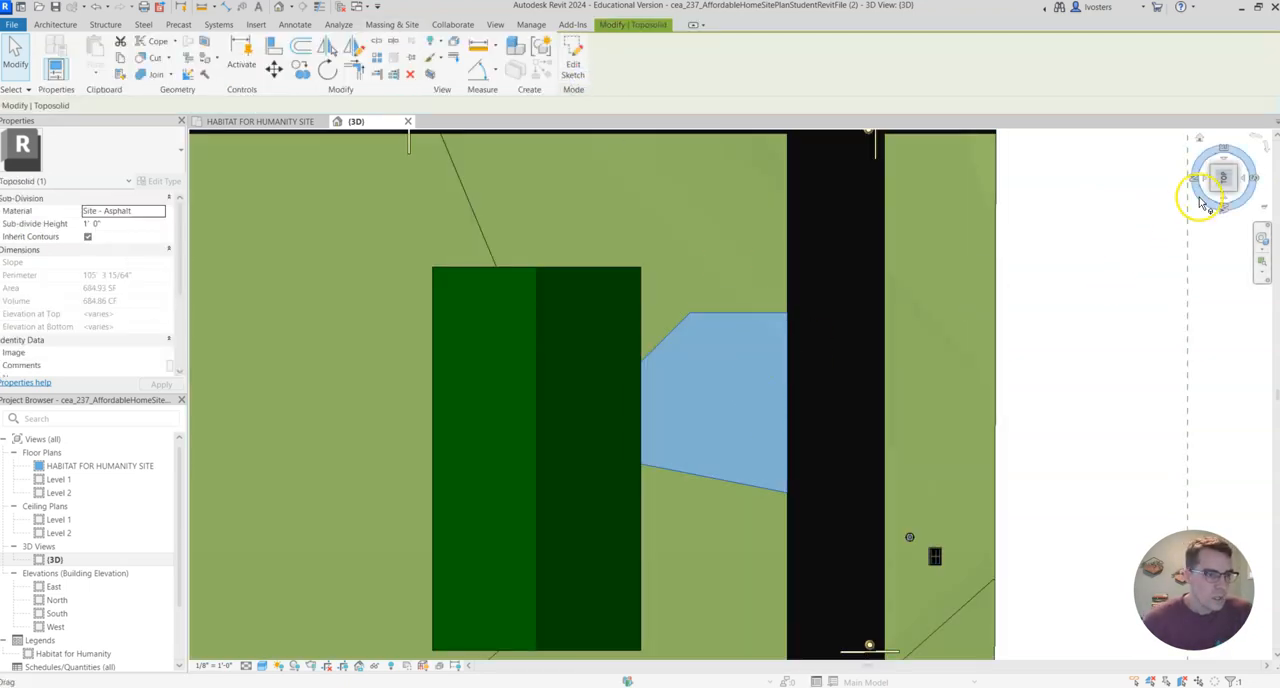
Examine in 3D how the asphalt sub-division meets the house wall and the road.
click(1234, 190)
middle_drag(606, 378, 886, 323)
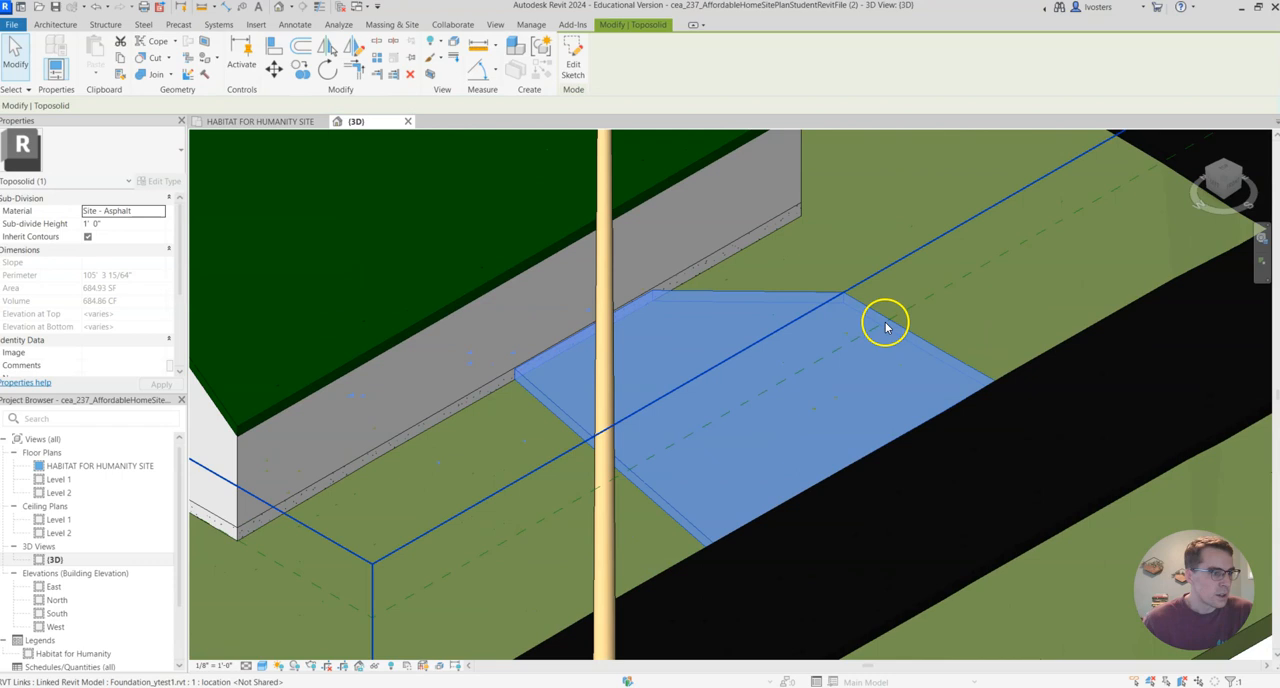
click(982, 286)
scroll(743, 345, down, 4)
scroll(712, 348, up, 3)
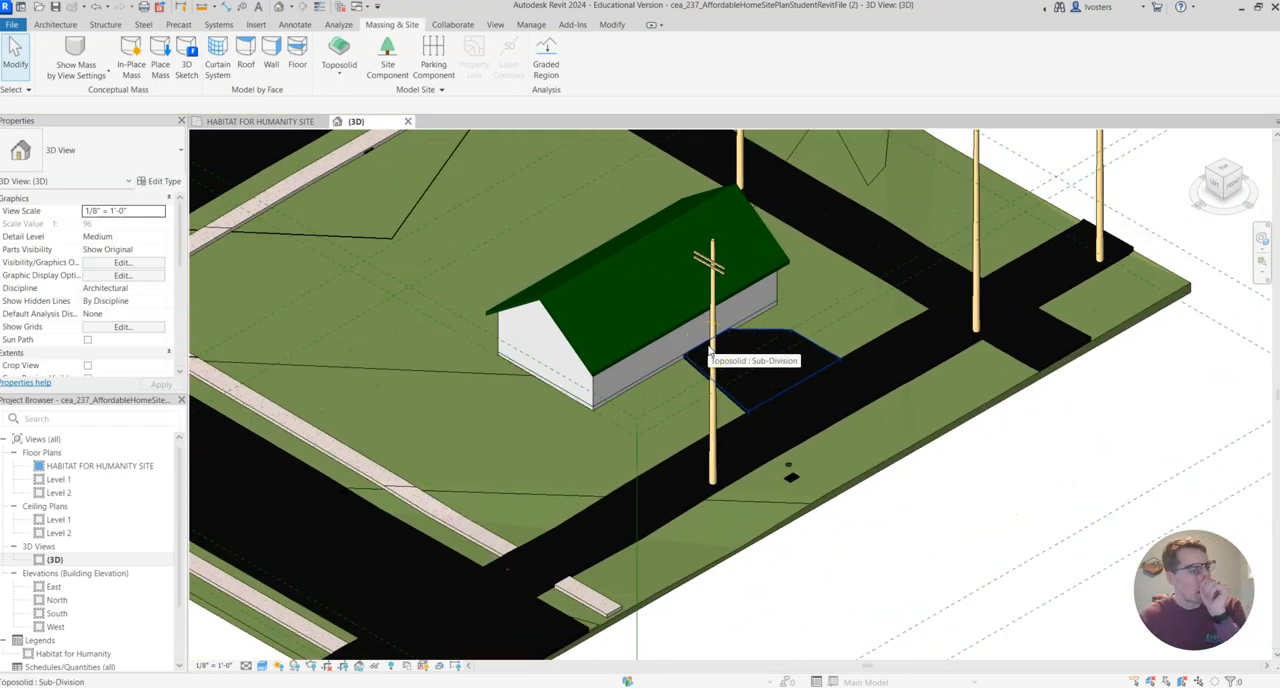
click(812, 350)
key(Escape)
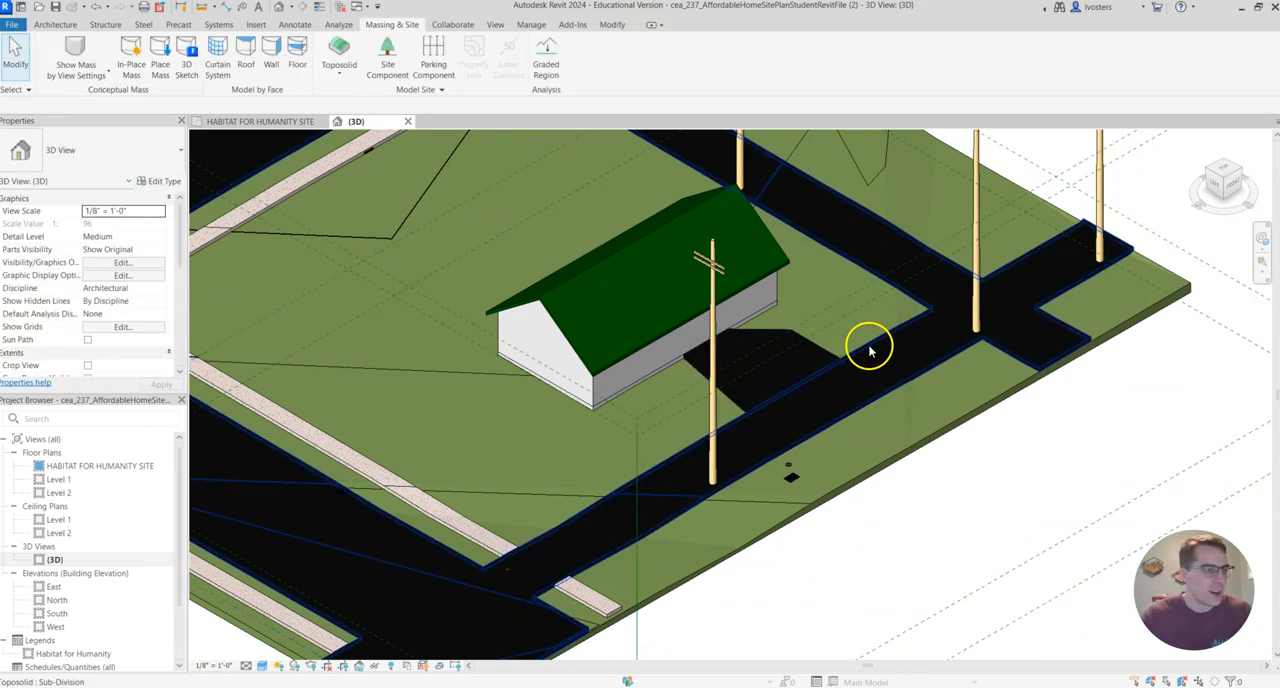
click(767, 337)
click(470, 483)
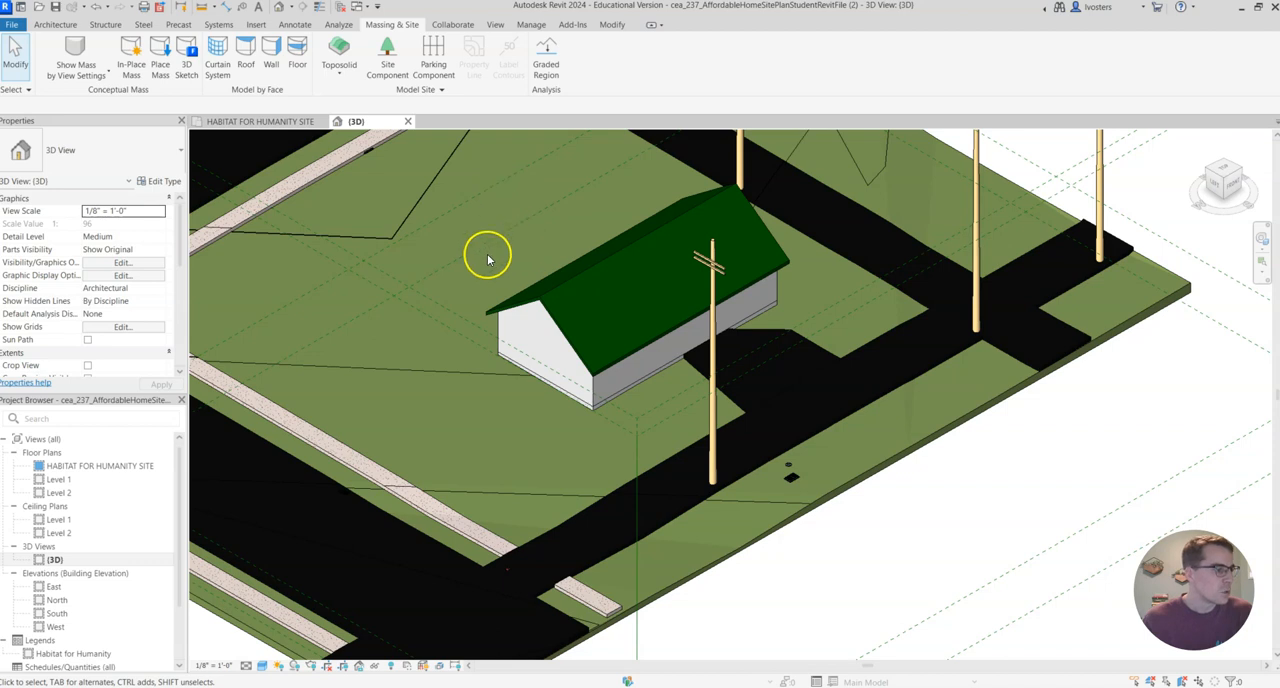
Start the Place Component command and open the library for loading another family.
scroll(490, 240, down, 6)
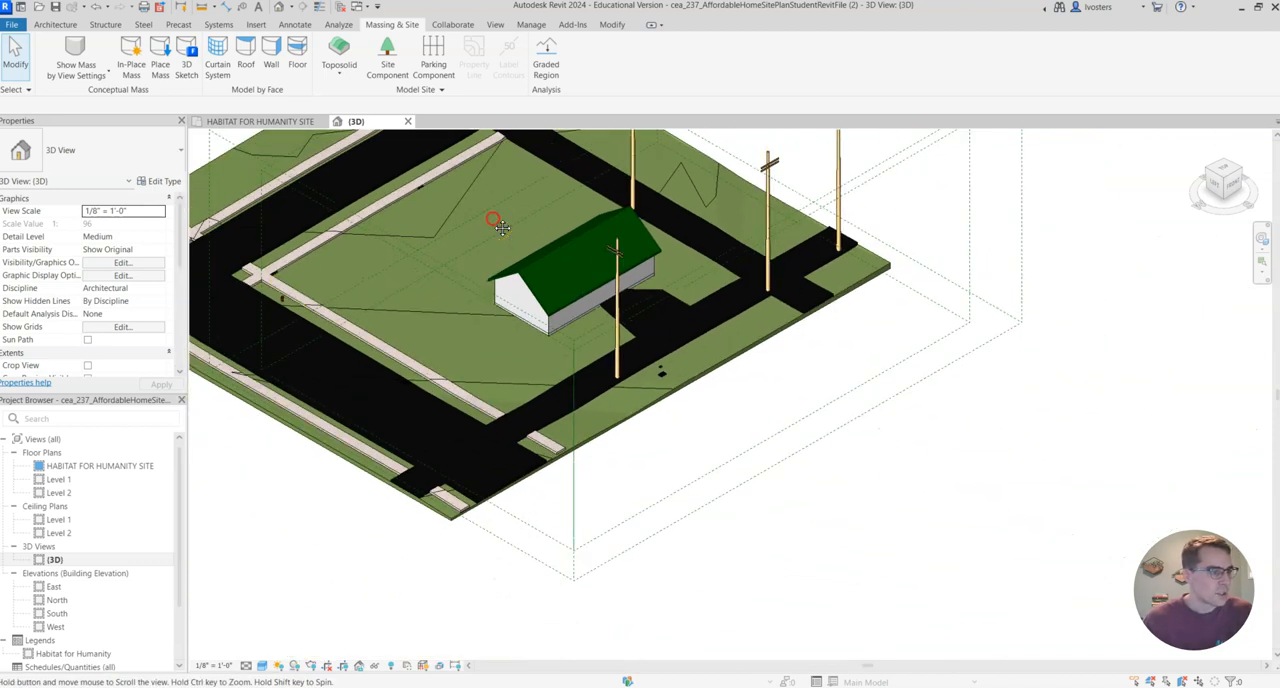
click(55, 24)
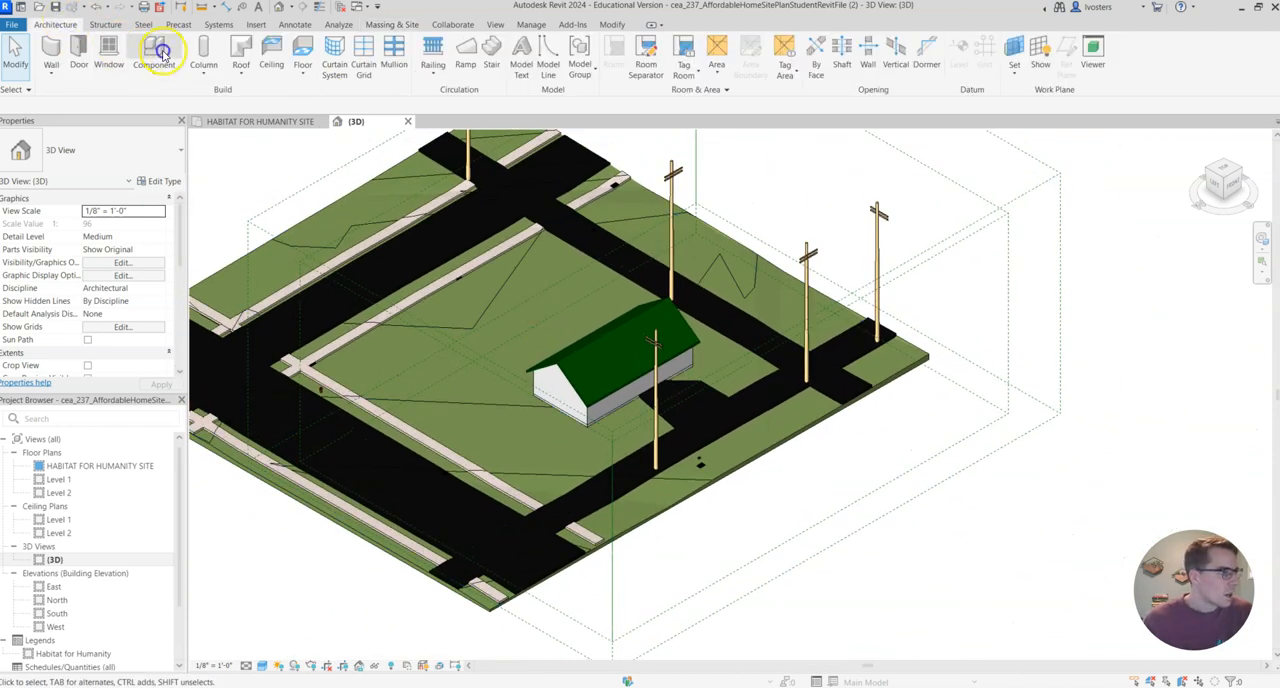
click(160, 50)
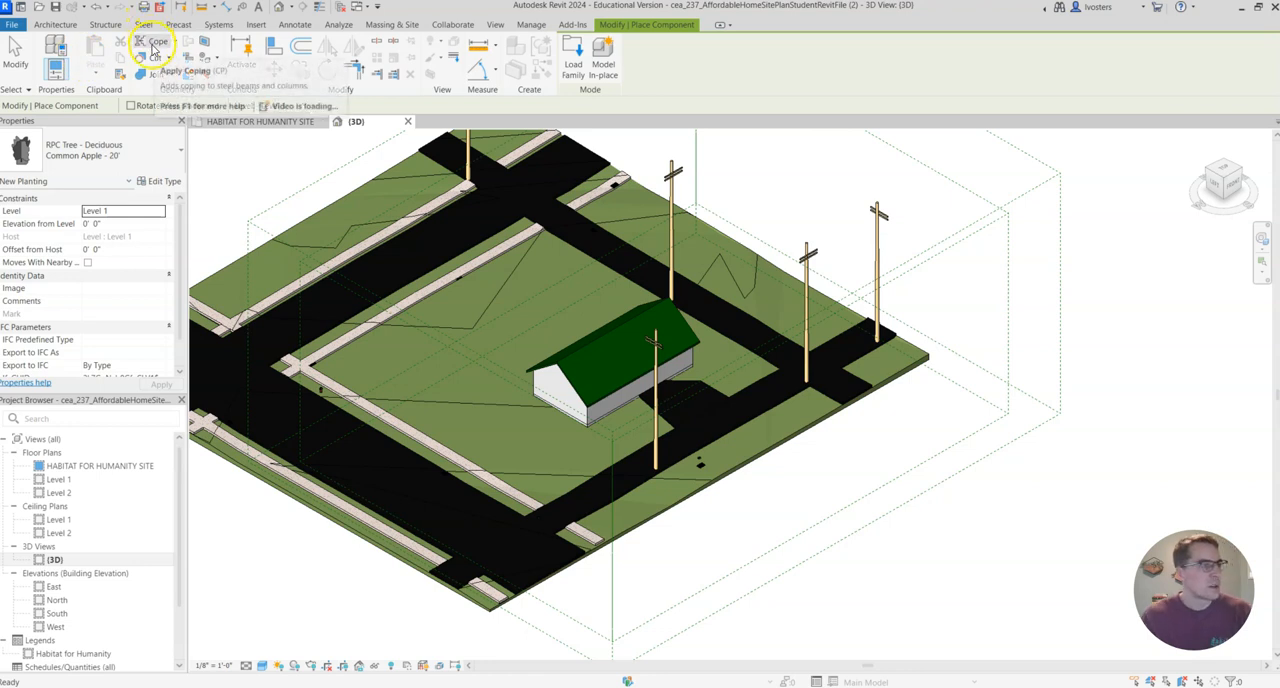
click(143, 165)
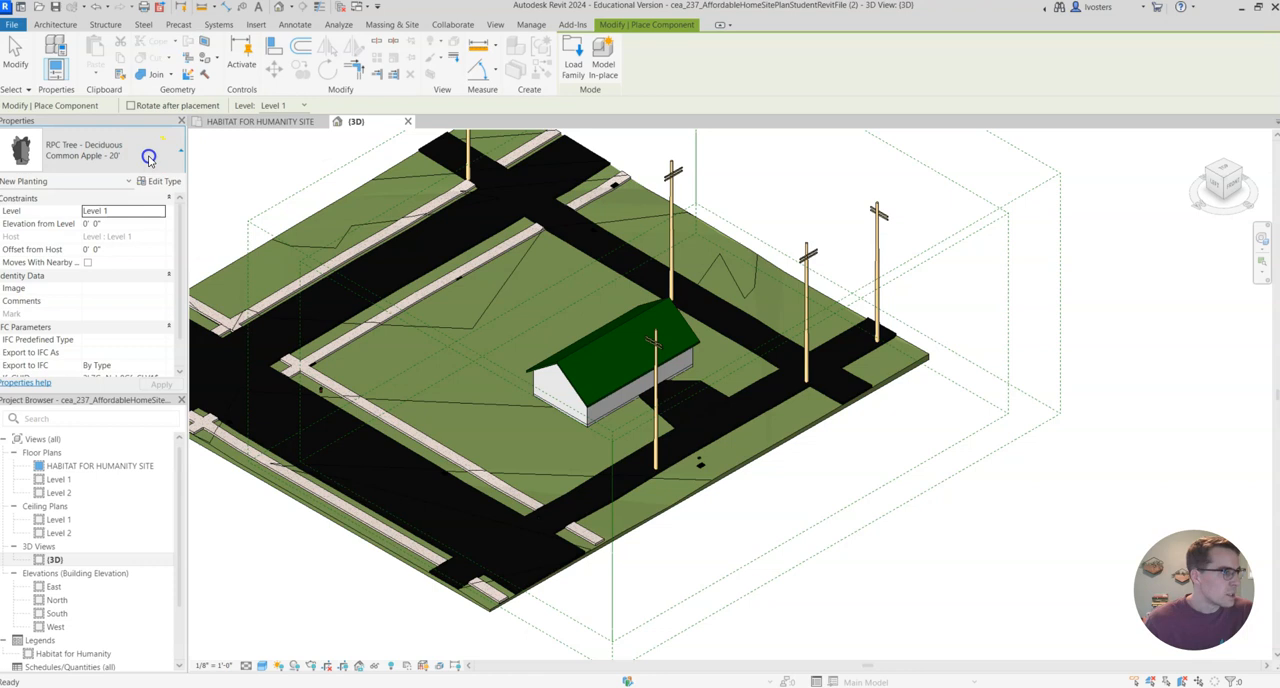
click(55, 24)
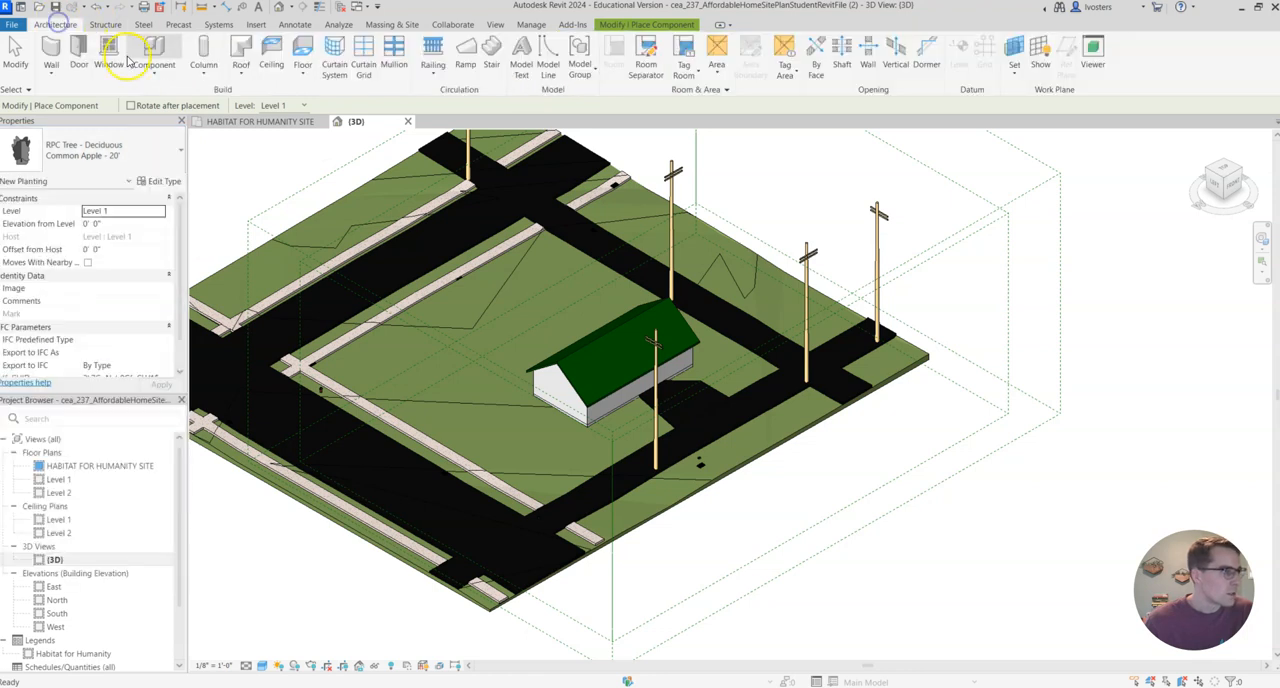
click(650, 24)
click(573, 58)
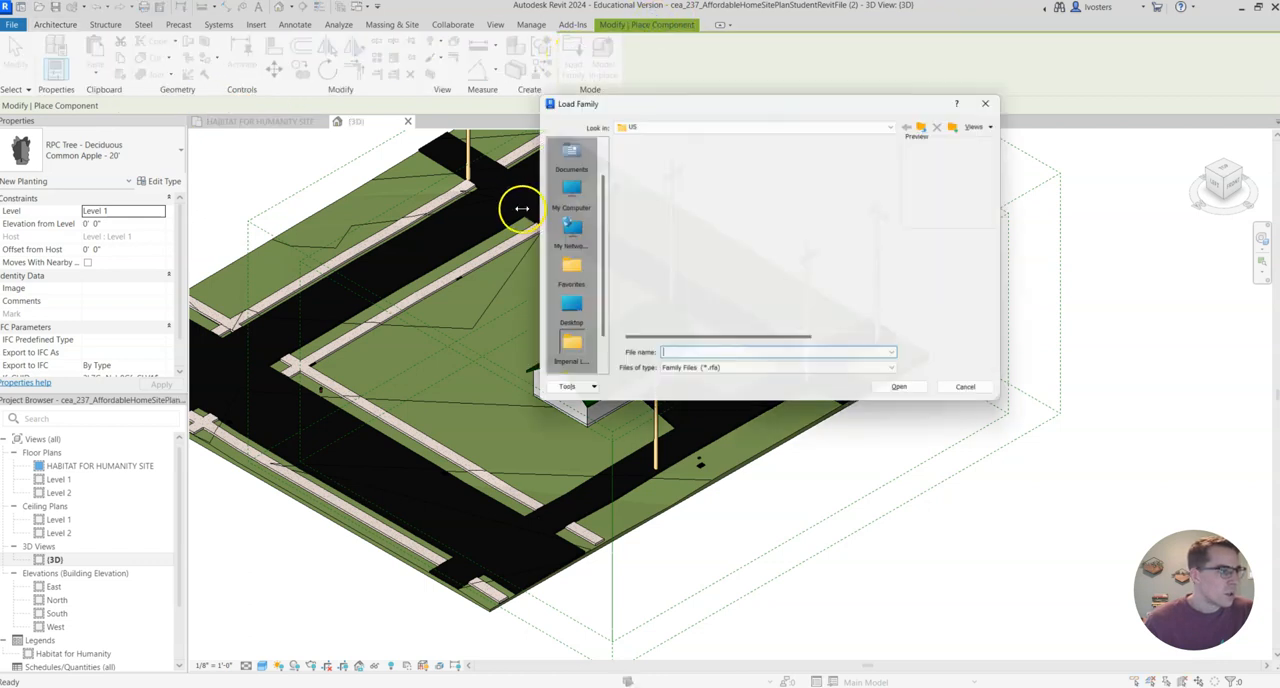
Load the RPC Tree - Fall family from the Planting folder of the US library.
scroll(729, 209, down, 5)
scroll(717, 245, up, 3)
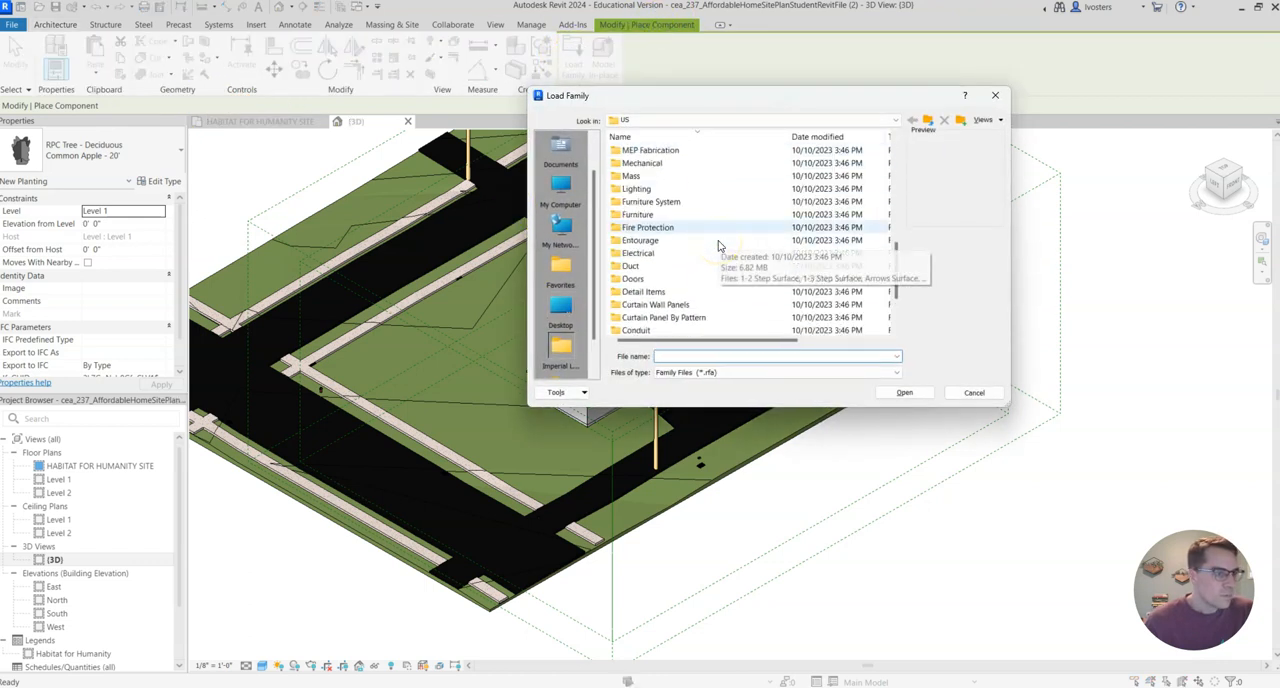
scroll(686, 285, down, 3)
scroll(694, 249, up, 6)
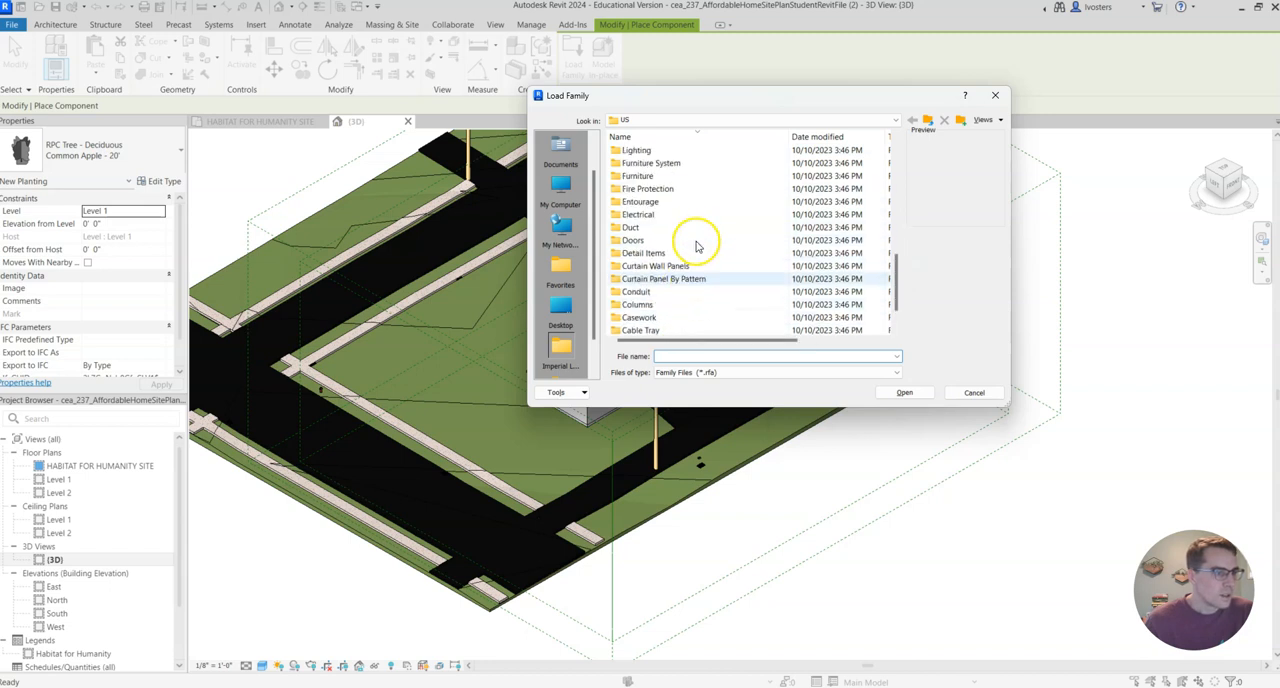
double_click(689, 243)
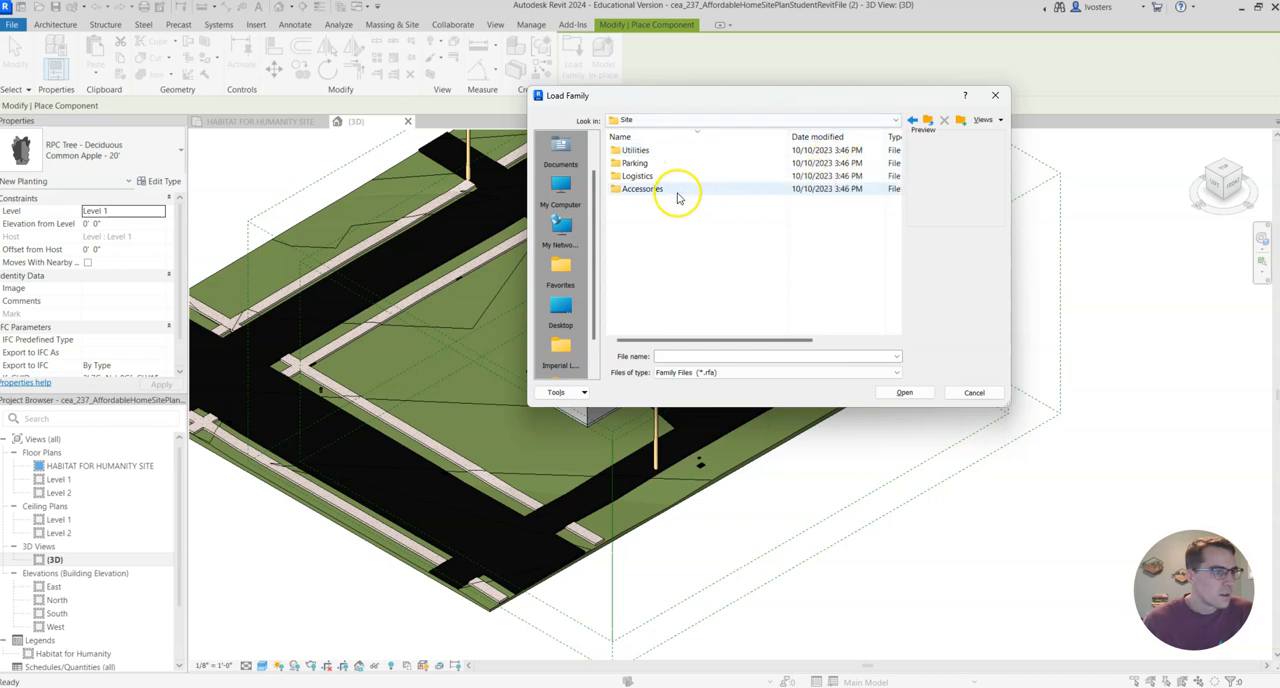
click(912, 120)
scroll(712, 251, down, 4)
double_click(693, 203)
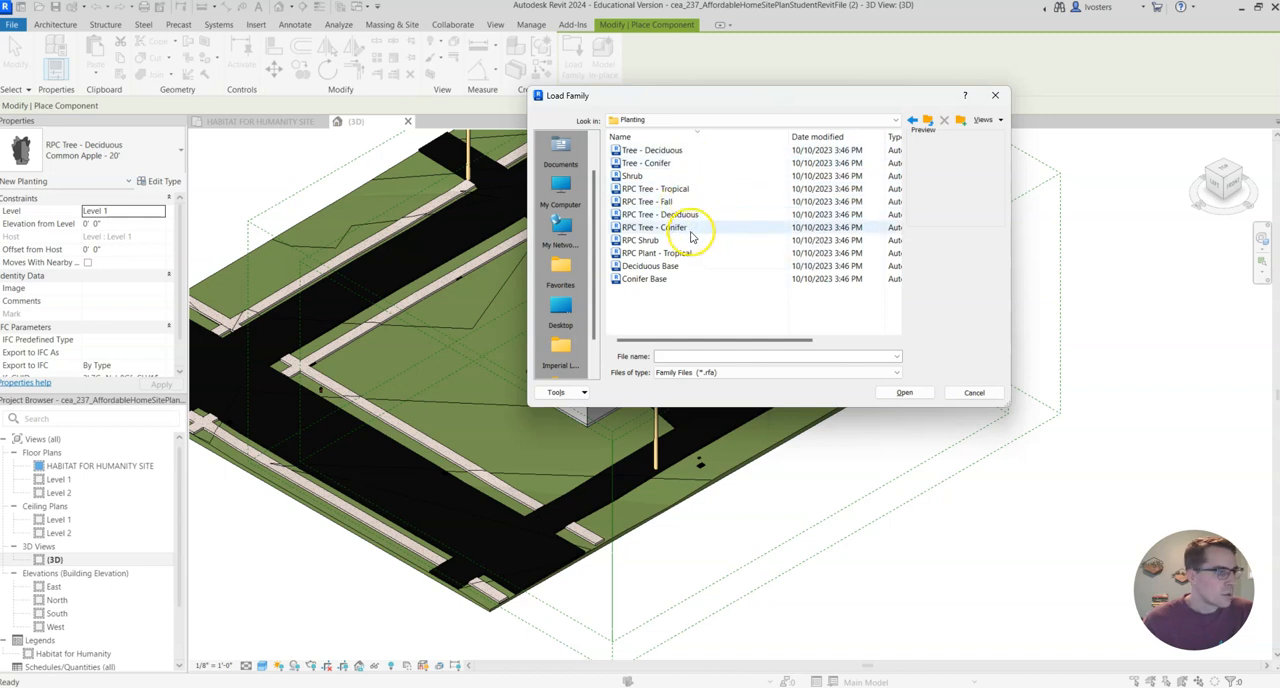
click(707, 203)
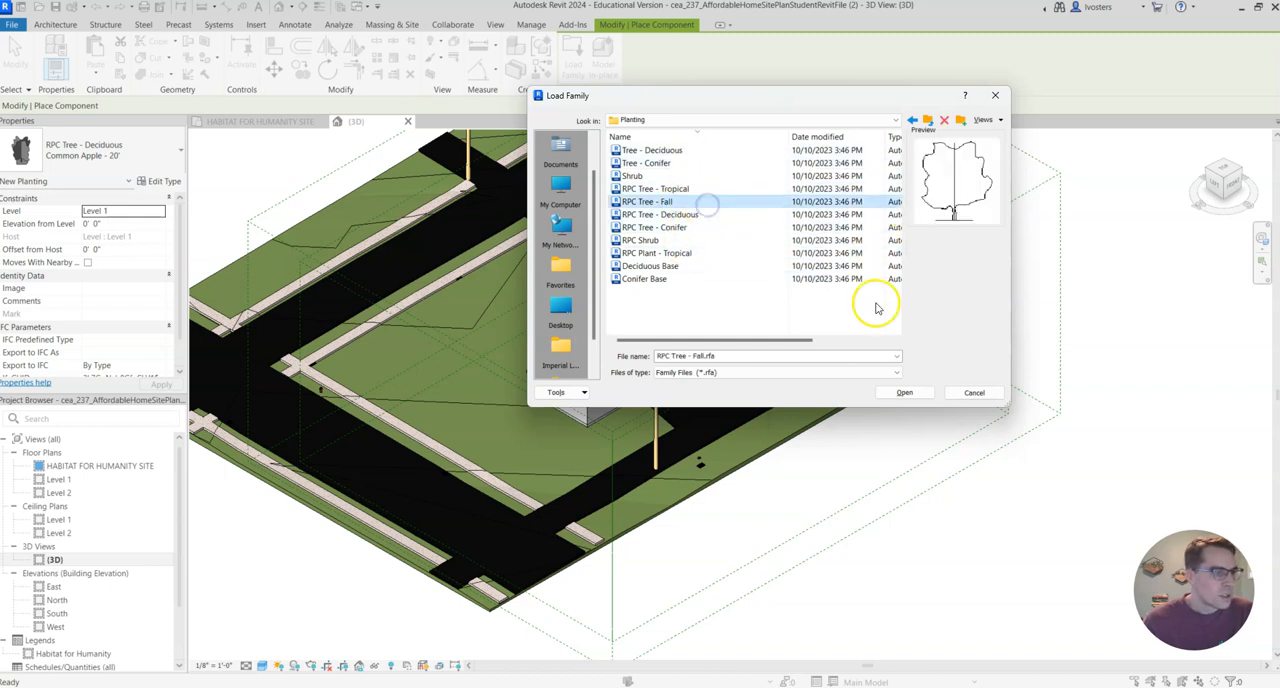
click(904, 393)
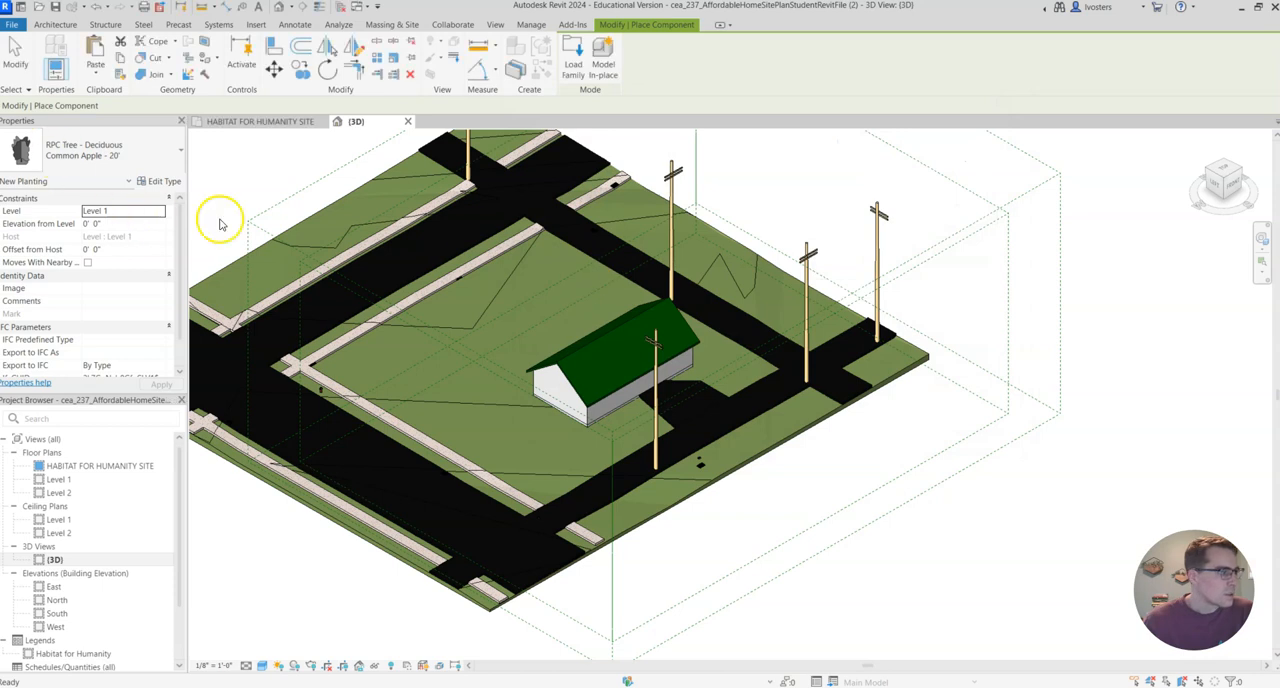
Place seven RPC Tree - Fall trees of type Dogwood - 30' on the grass lot around the house.
click(168, 150)
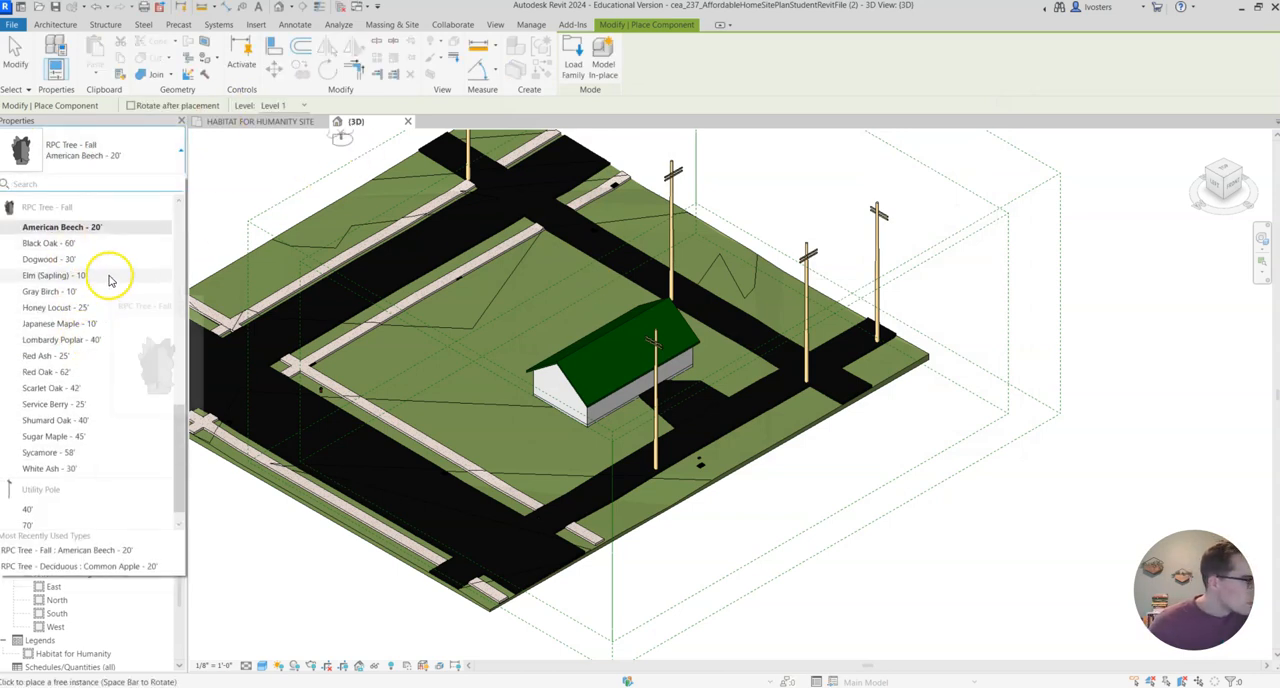
scroll(114, 280, down, 1)
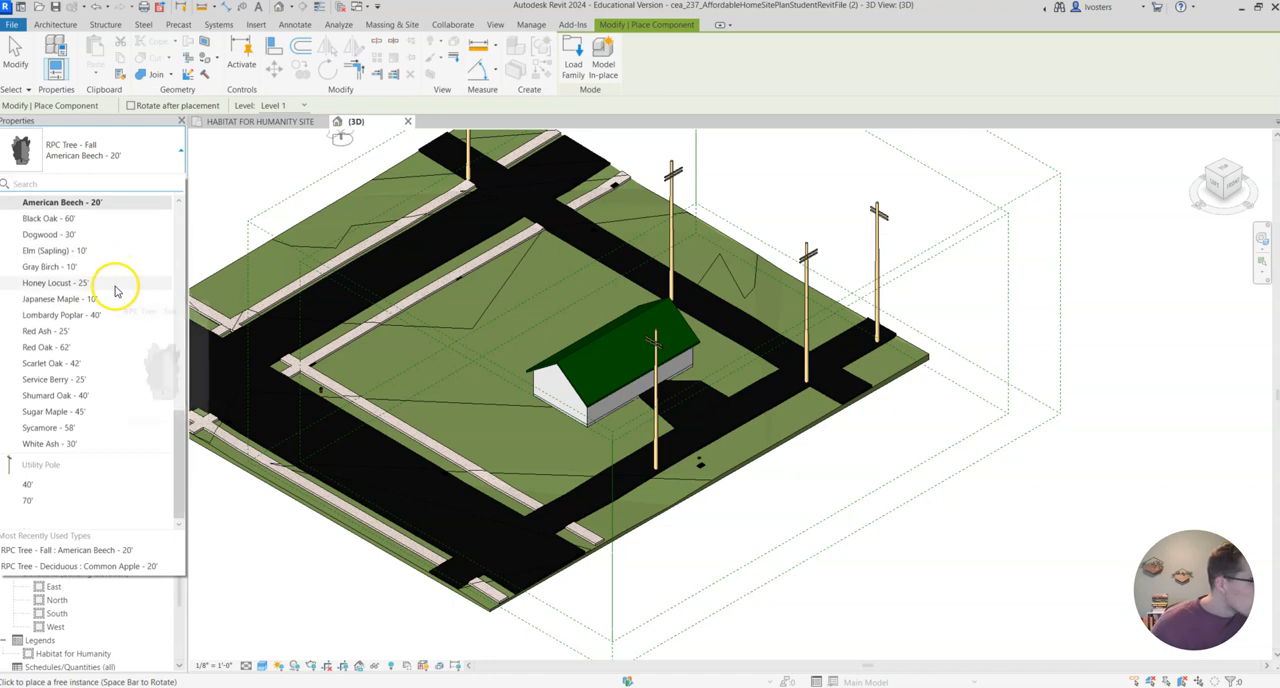
click(60, 234)
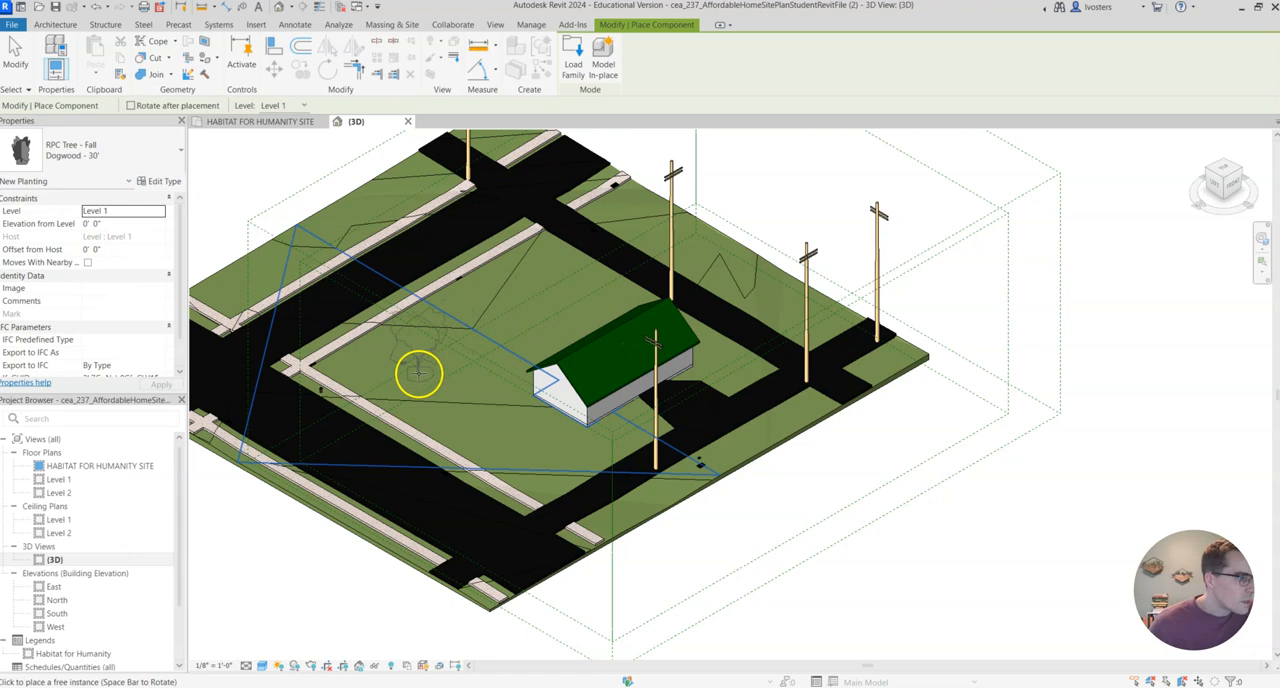
click(418, 373)
click(536, 451)
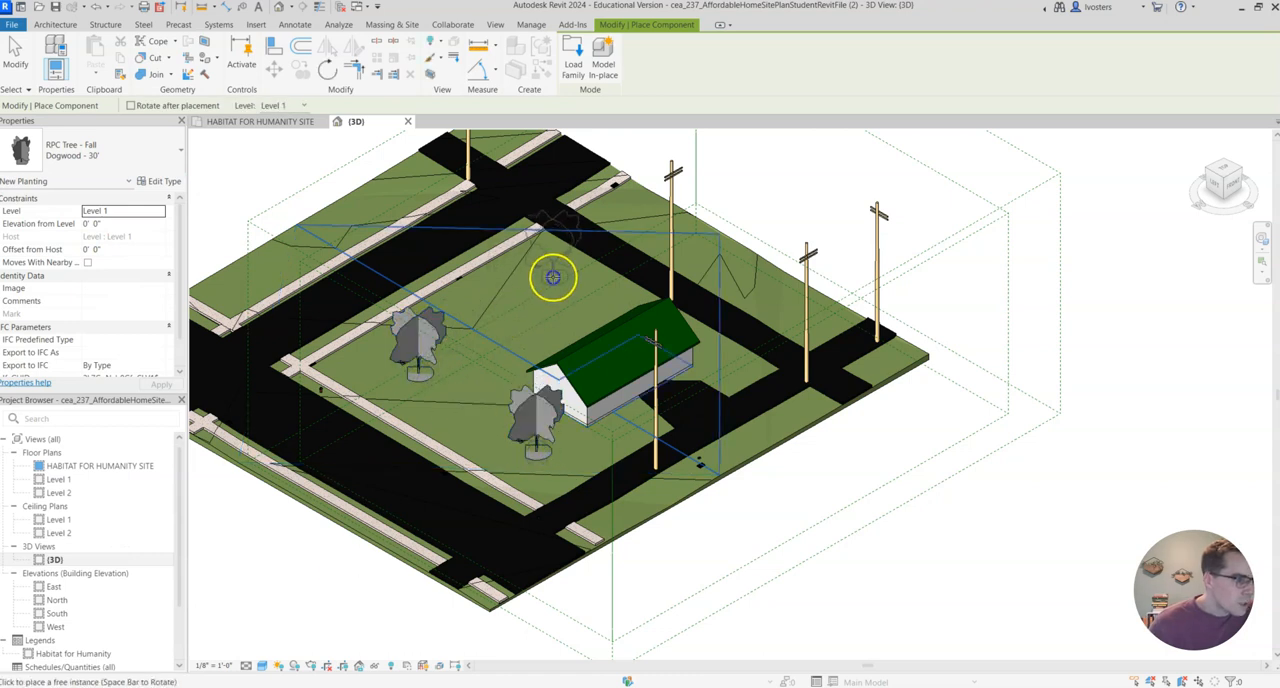
click(553, 277)
click(608, 311)
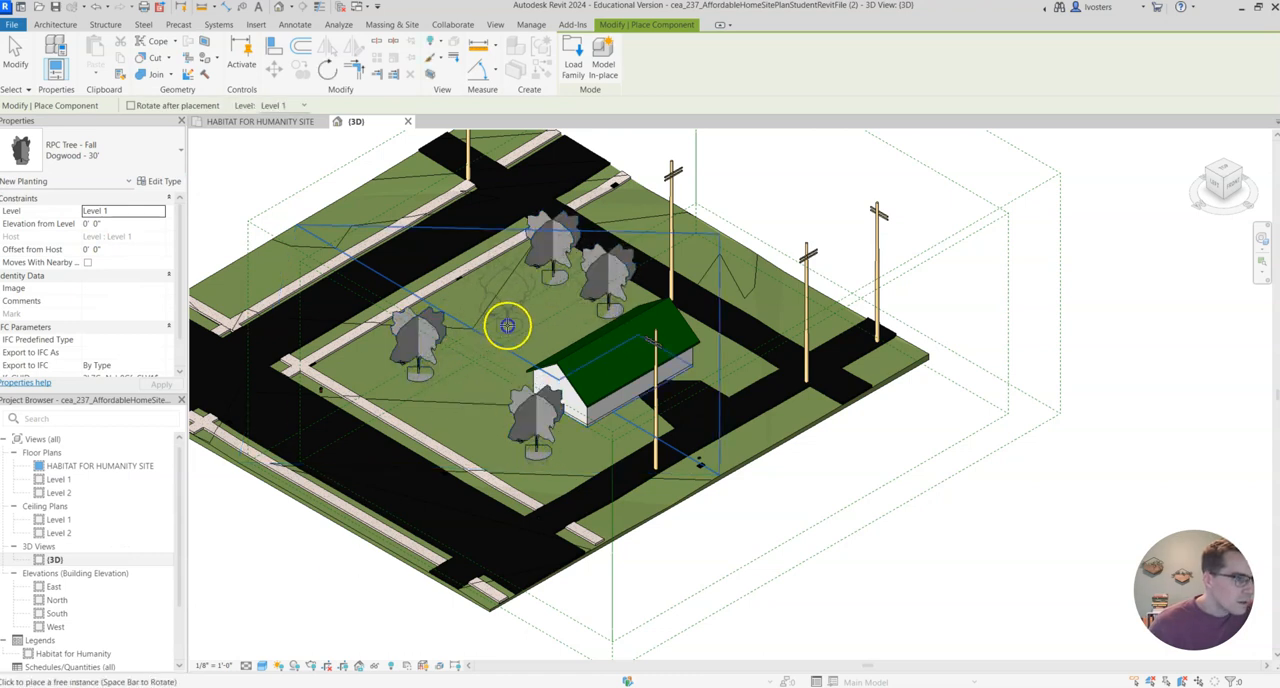
click(507, 325)
click(457, 320)
click(370, 377)
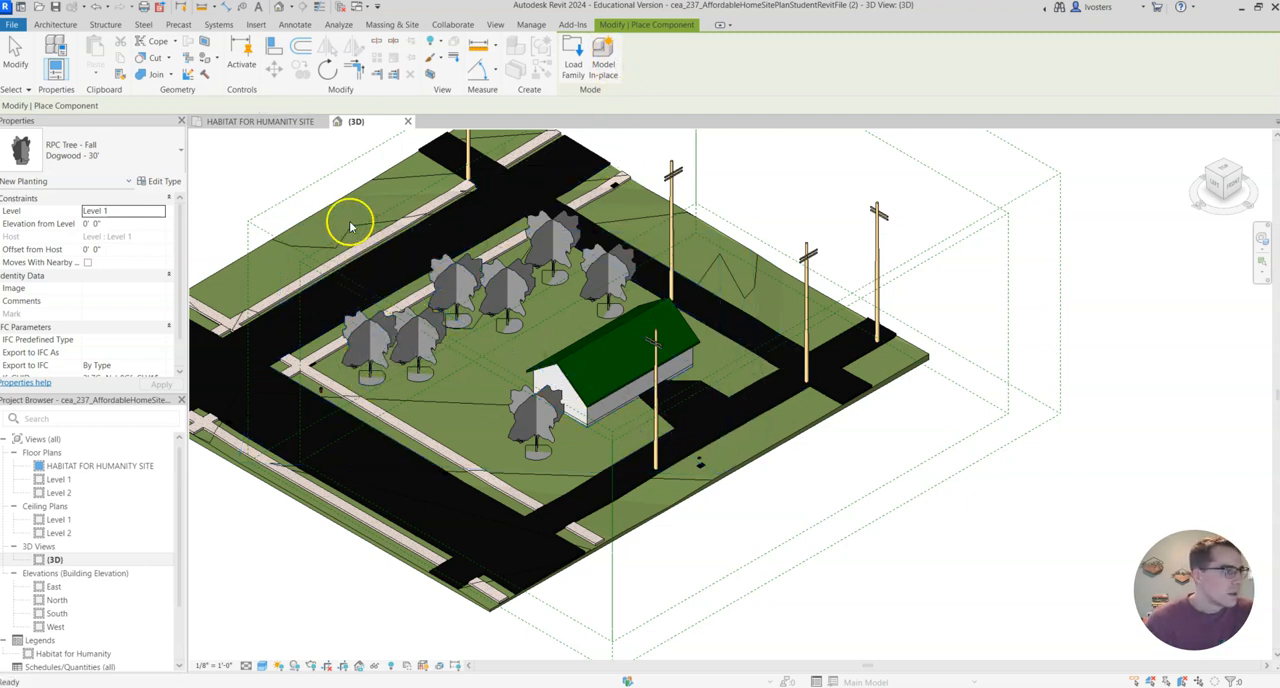
key(Escape)
key(Escape)
Set the 3D view's visual style to Realistic to render the trees and site materials.
shift+middle_drag(840, 203, 943, 223)
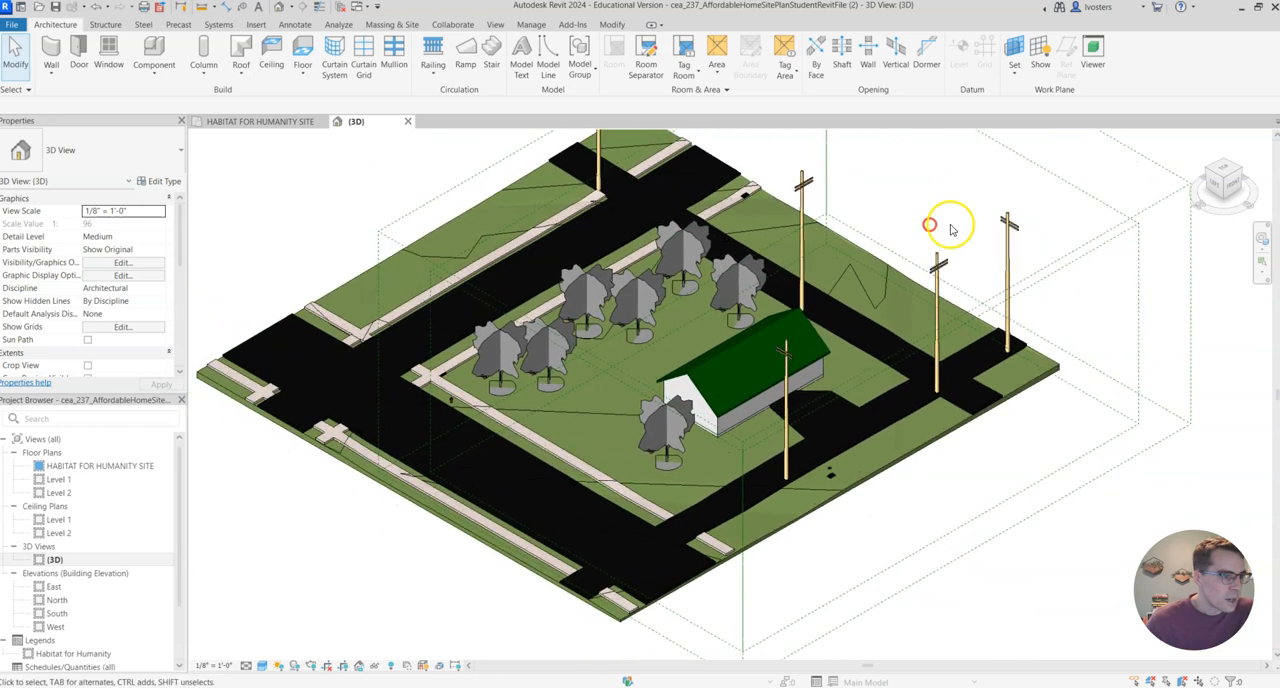
click(264, 667)
click(289, 652)
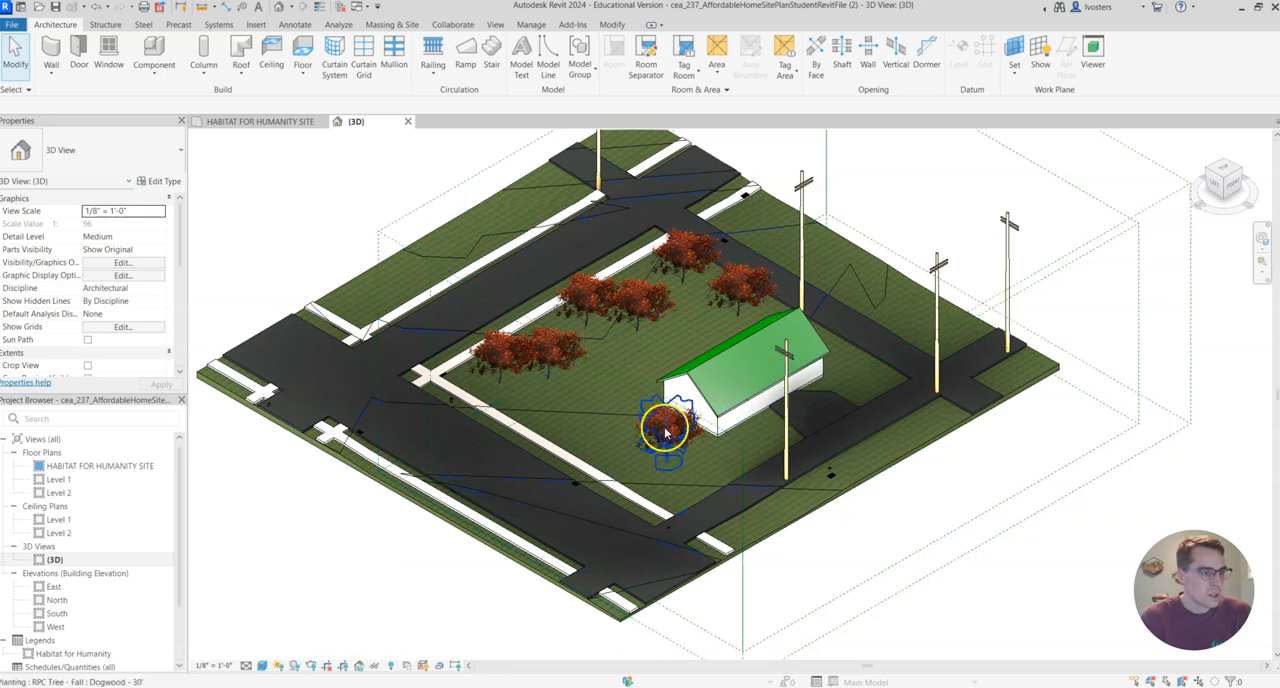
click(921, 250)
right_click(921, 249)
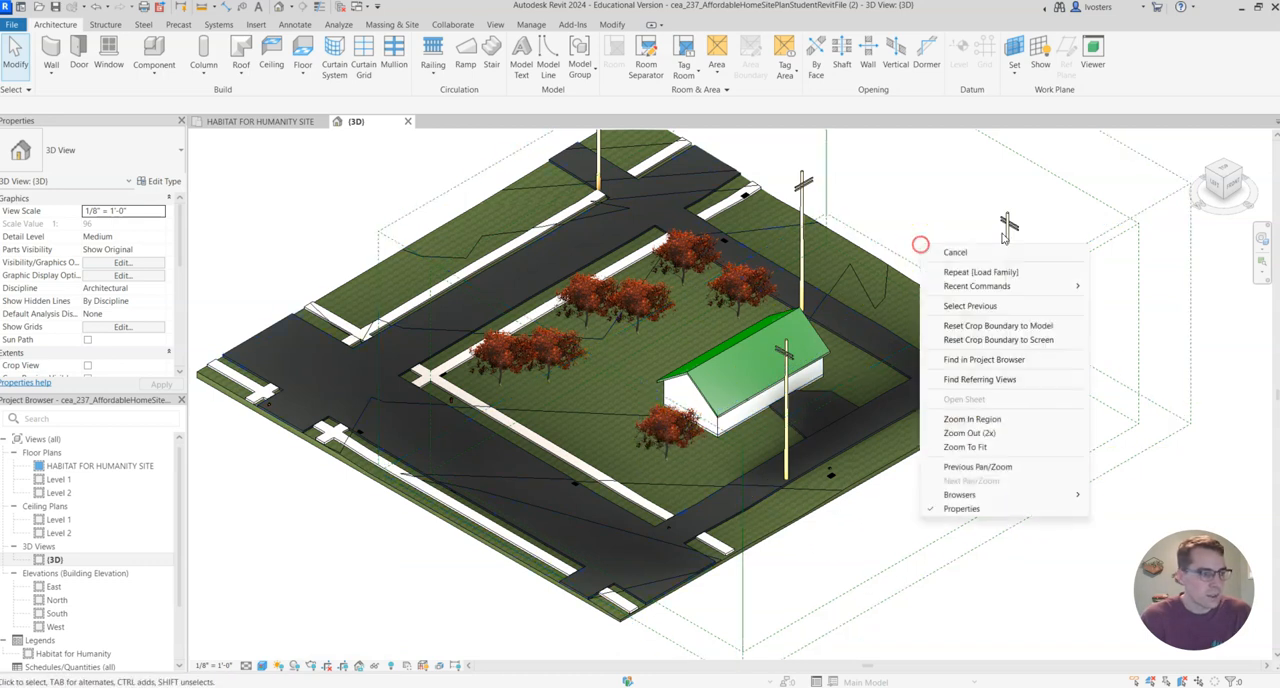
click(1092, 176)
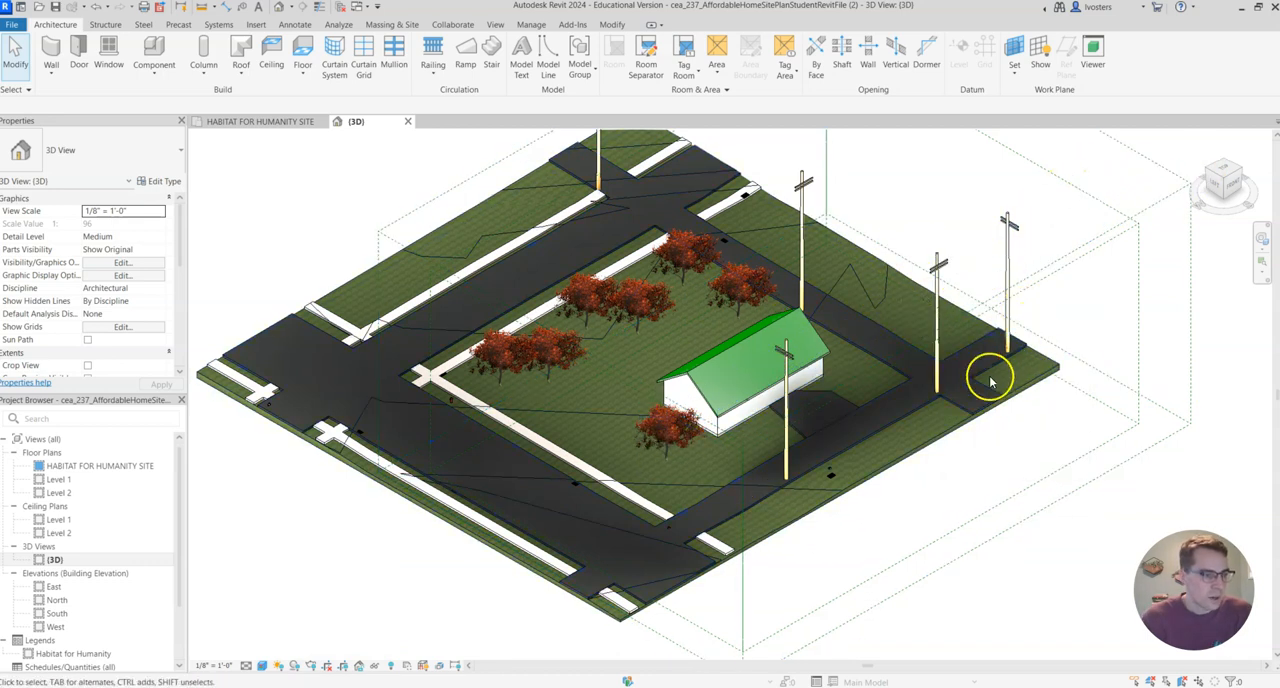
Examine the trees, house and utility poles on the site from several 3D angles.
click(1226, 195)
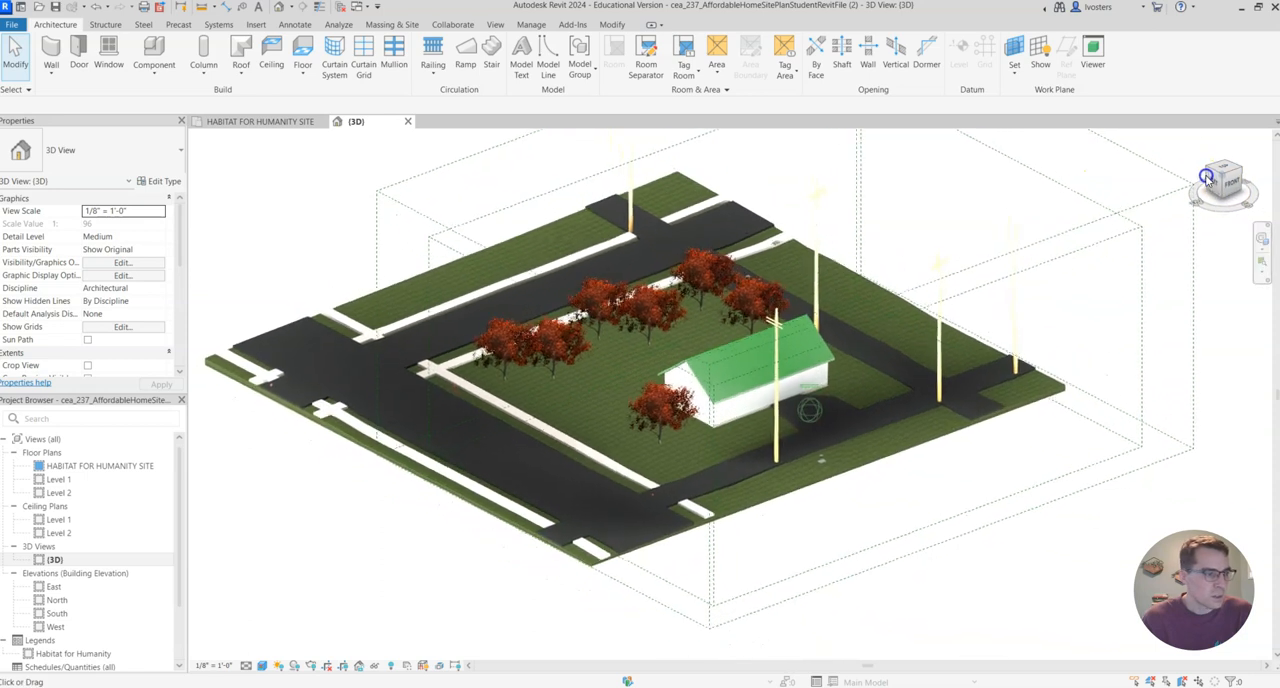
mouse_move(1190, 148)
mouse_down()
mouse_move(1191, 132)
mouse_move(1198, 178)
mouse_move(1197, 155)
mouse_up()
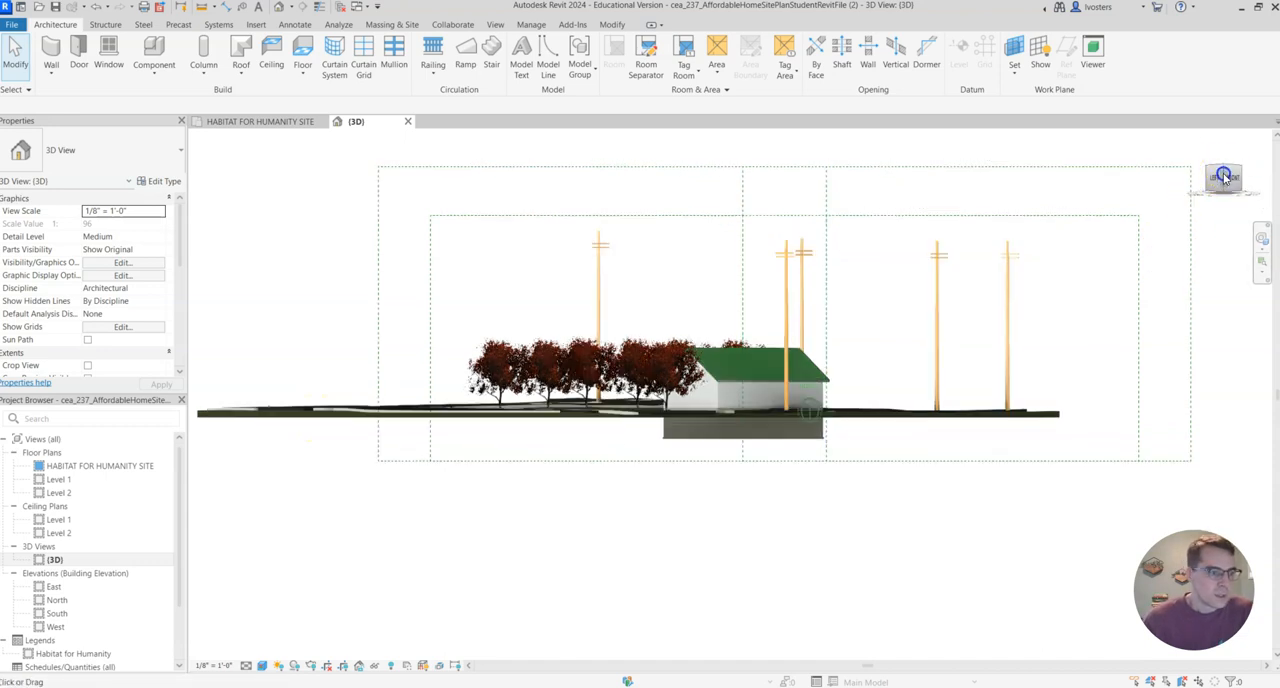
drag(1220, 191, 1196, 256)
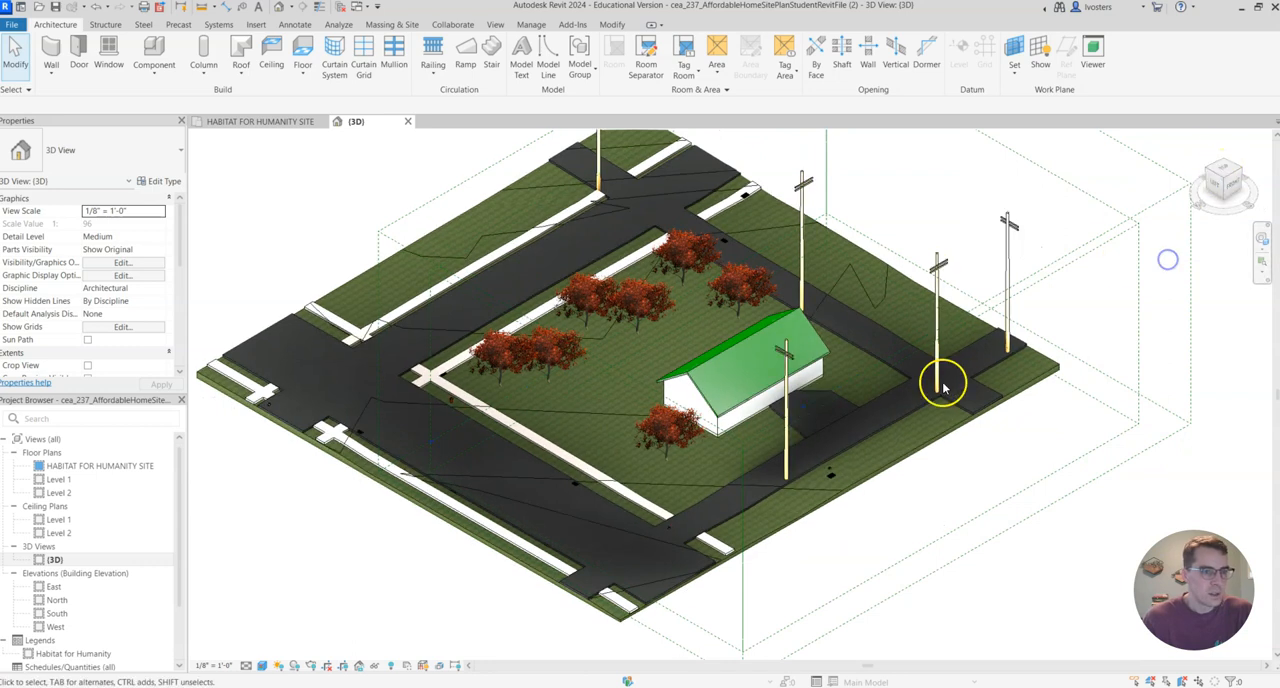
scroll(846, 409, up, 5)
scroll(923, 473, down, 5)
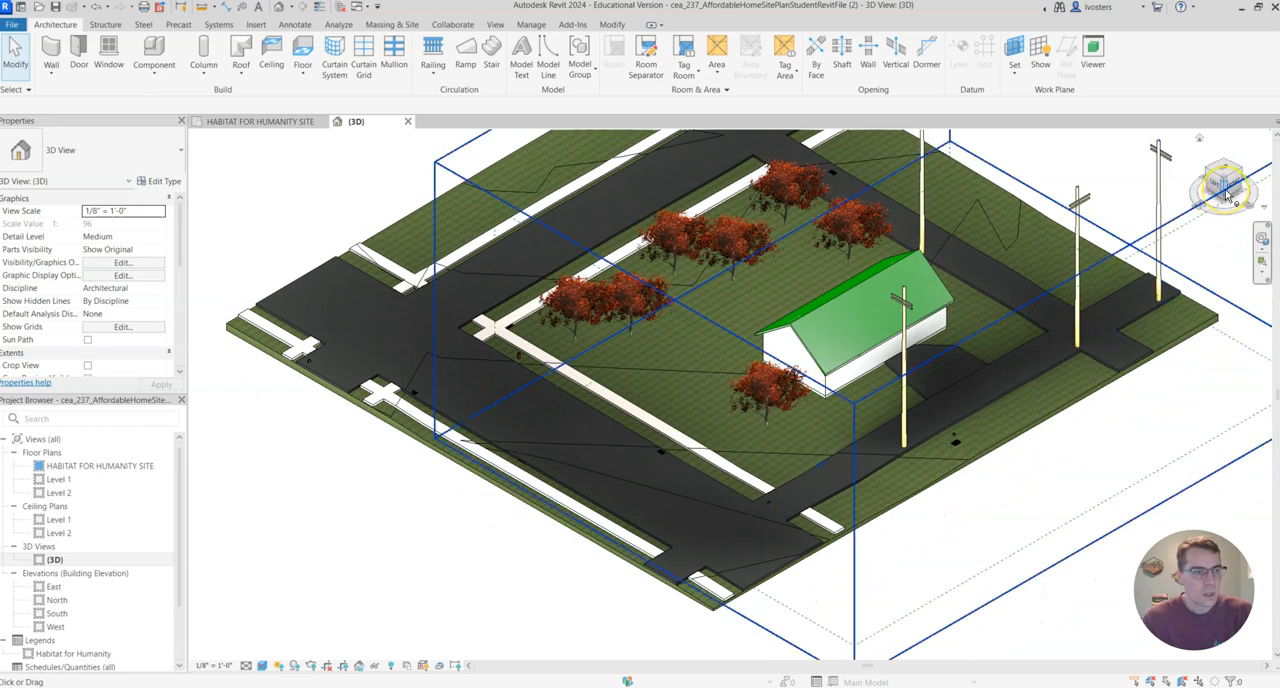
drag(1228, 196, 1030, 247)
middle_drag(999, 215, 991, 257)
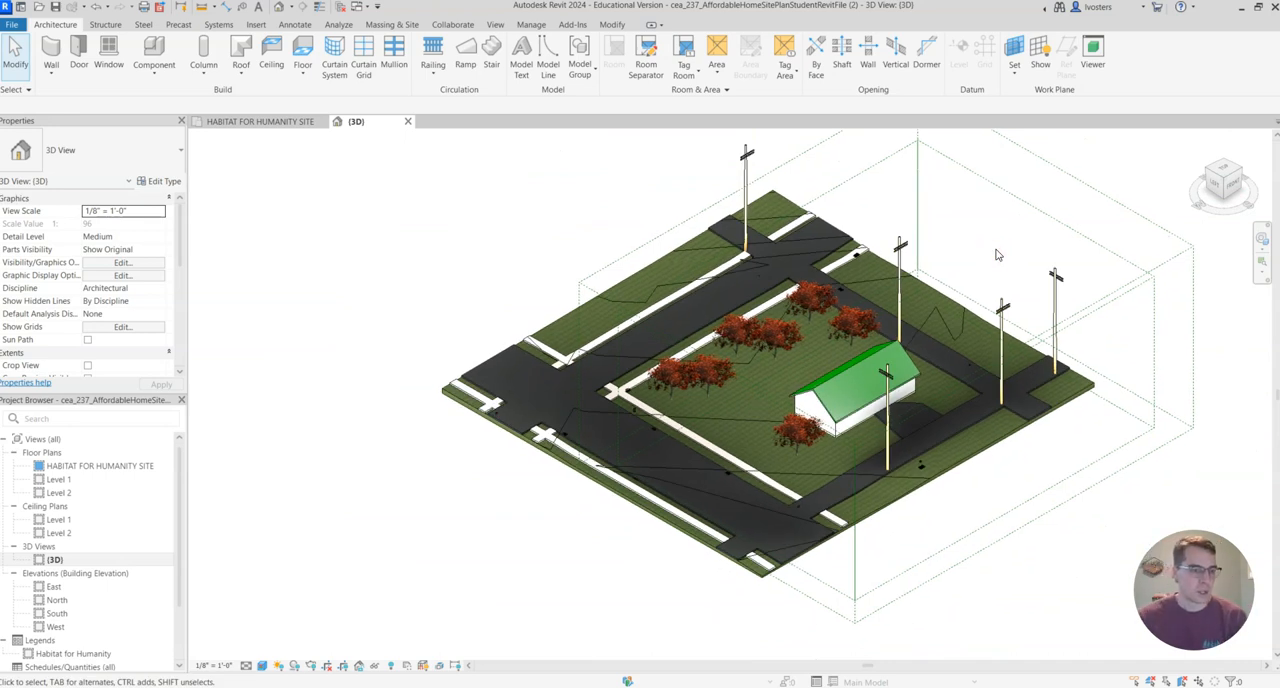
Move the Dogwood tree from beside the house's gable end to the open grass nearer the sidewalk.
middle_drag(998, 231, 1073, 212)
scroll(1037, 260, up, 1)
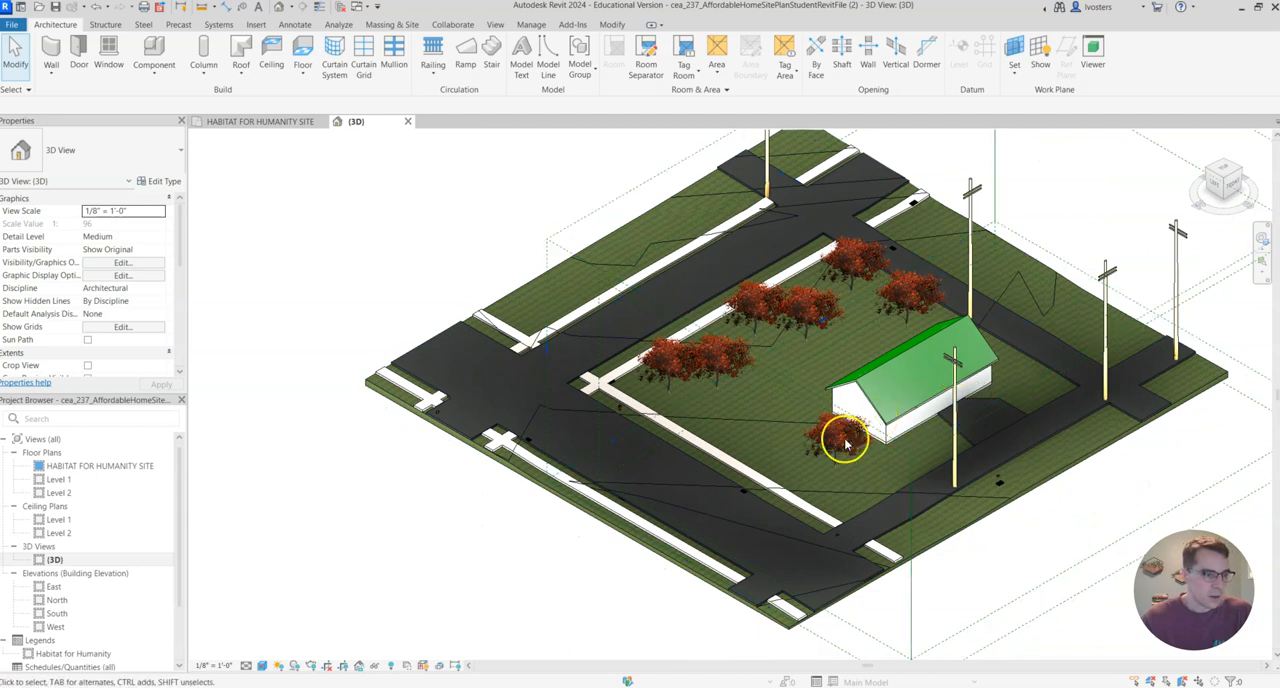
drag(836, 452, 746, 420)
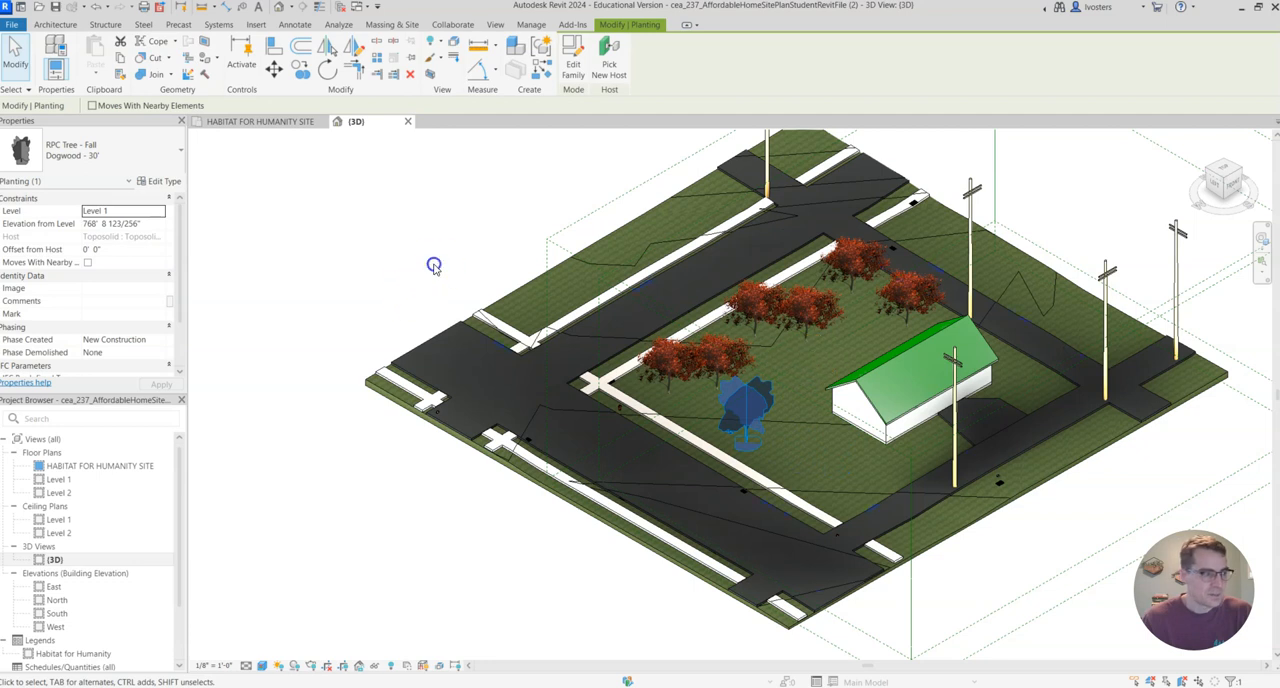
click(434, 265)
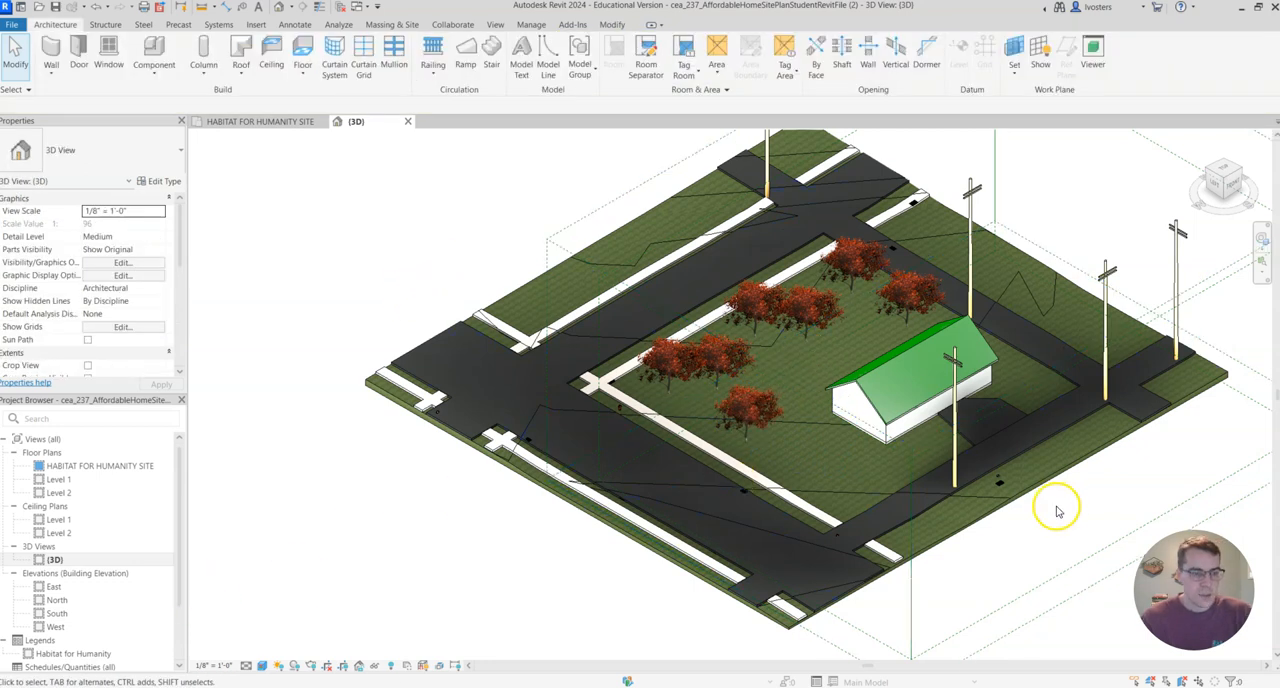